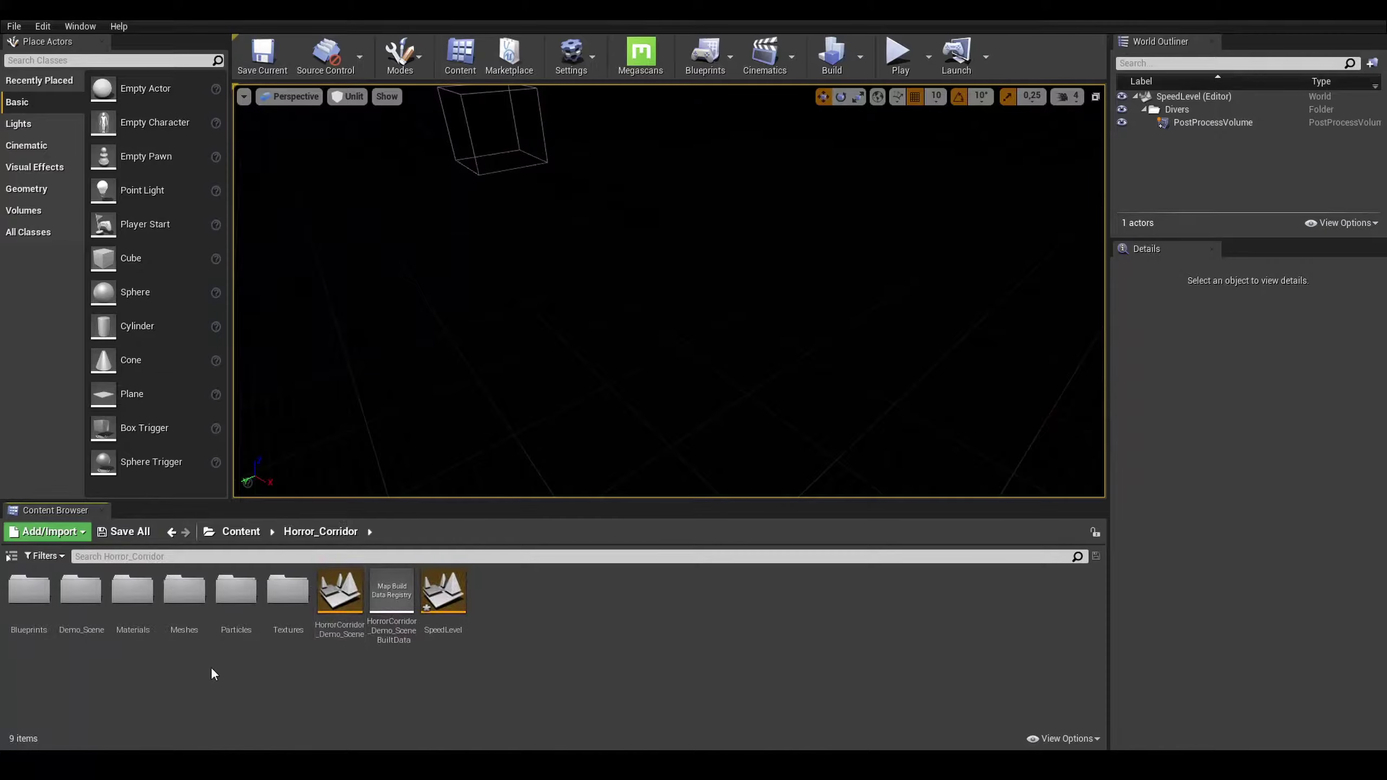
Place Simple_Floor_01_mesh from Meshes > WallsandFloor, then Basement_Stairs_Bp at the floor's edge.
double_click(229, 592)
double_click(627, 590)
left_click_drag(236, 593, 669, 328)
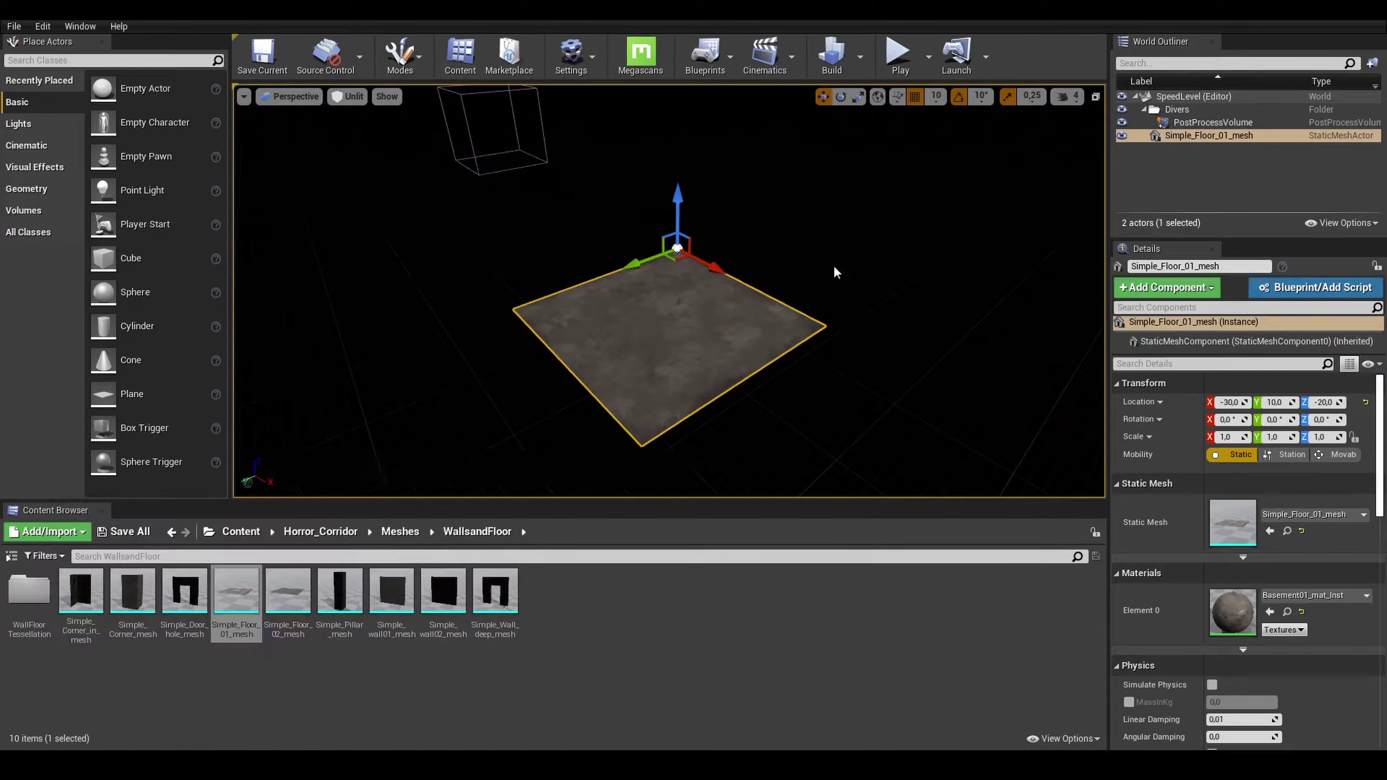
left_click_drag(80, 590, 588, 310)
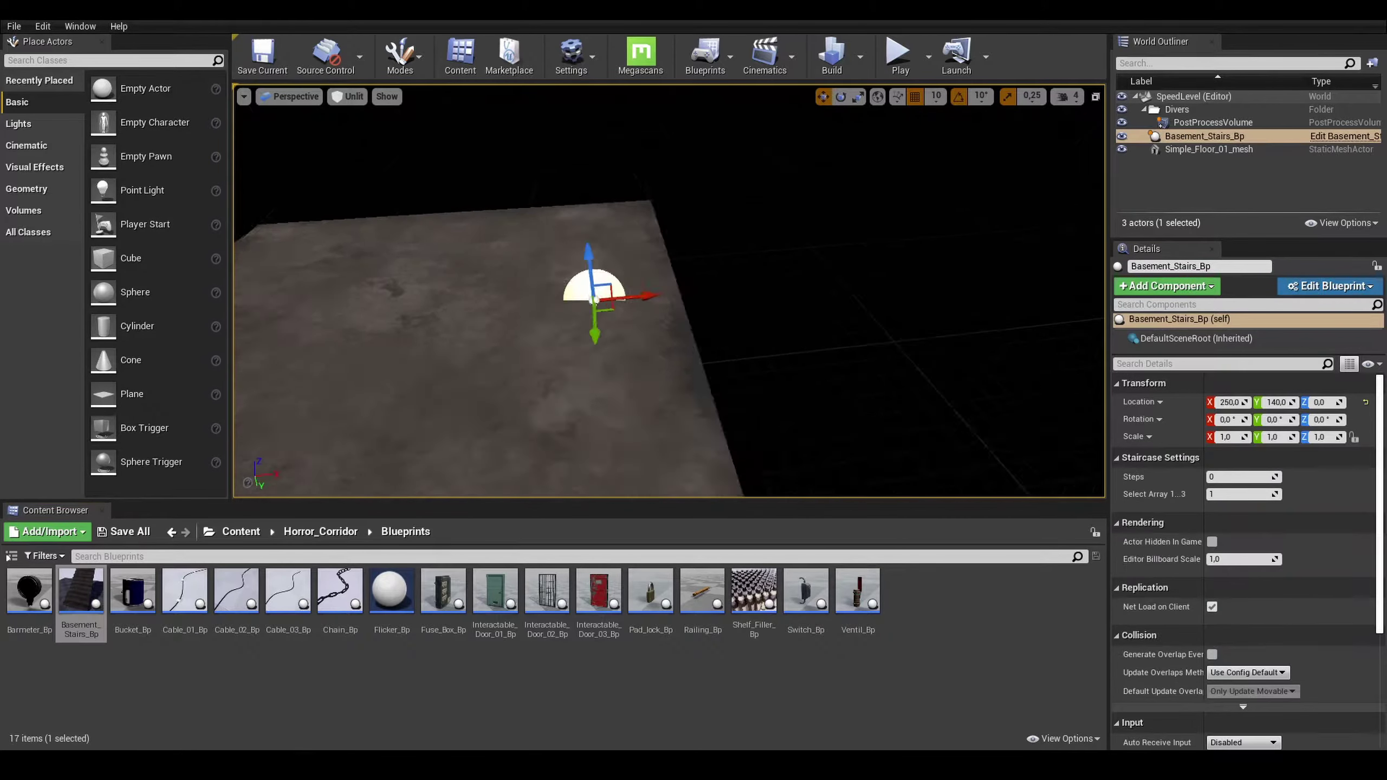
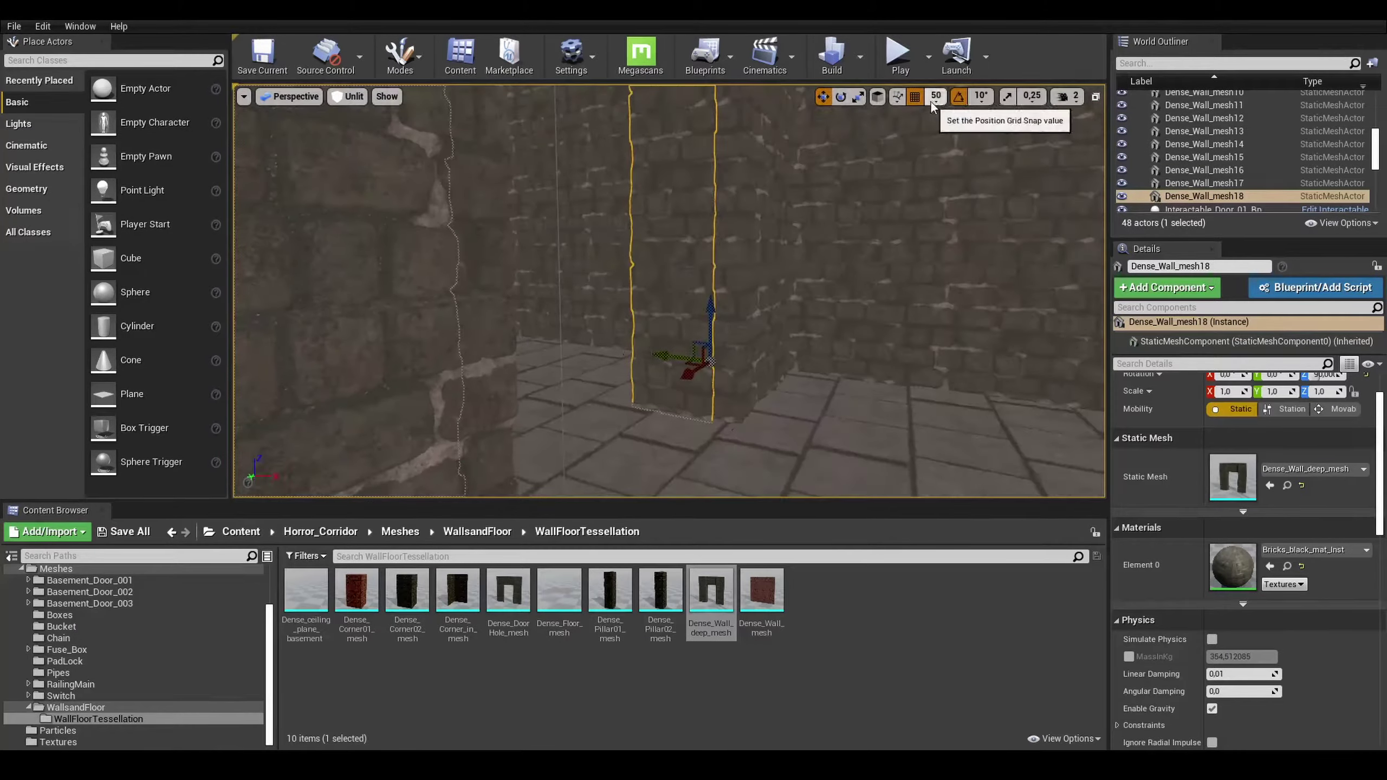
Place Interactable_Door_01_Bp in the corridor doorway with 10-unit position snapping.
left_click(400, 530)
left_click(60, 597)
left_click_drag(769, 590, 402, 310)
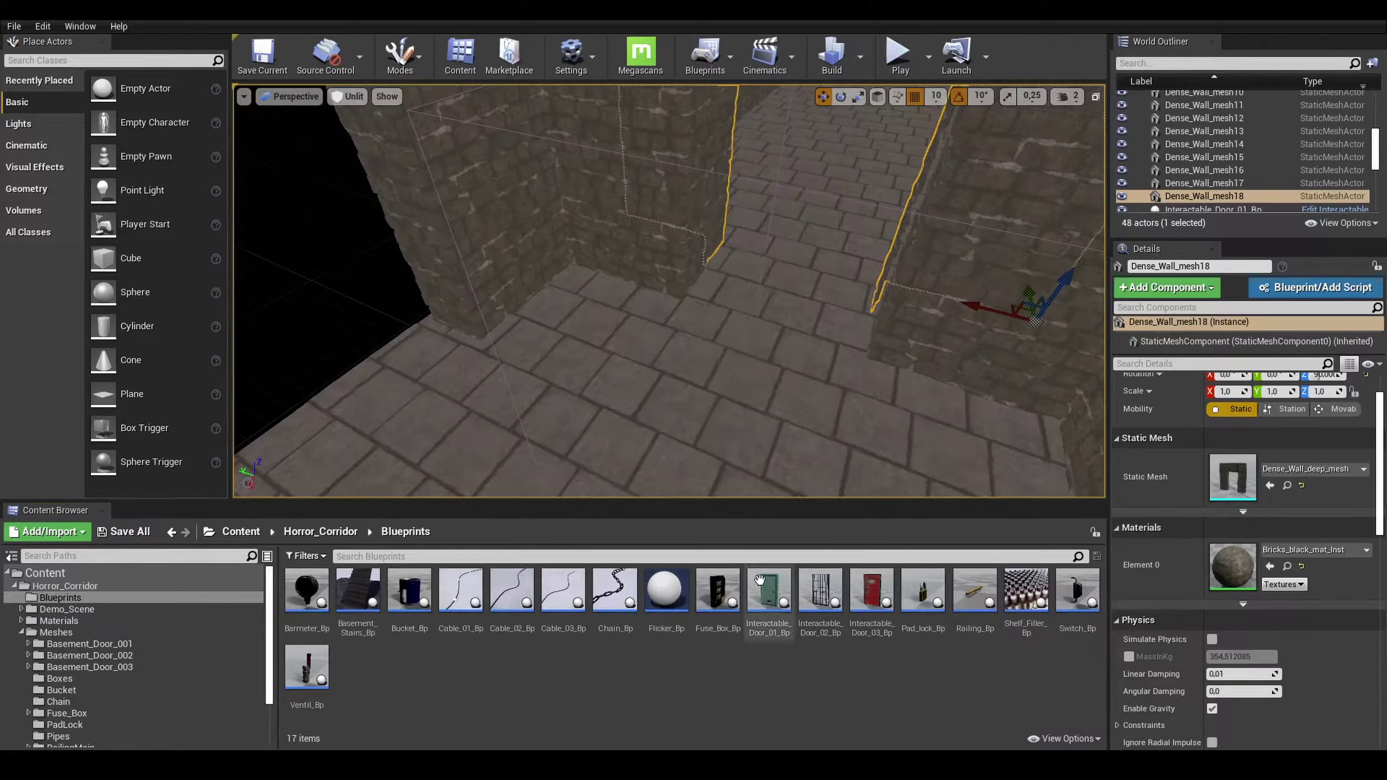
Rotate the door 180° so it faces the other way.
left_click_drag(428, 401, 647, 407, "alt")
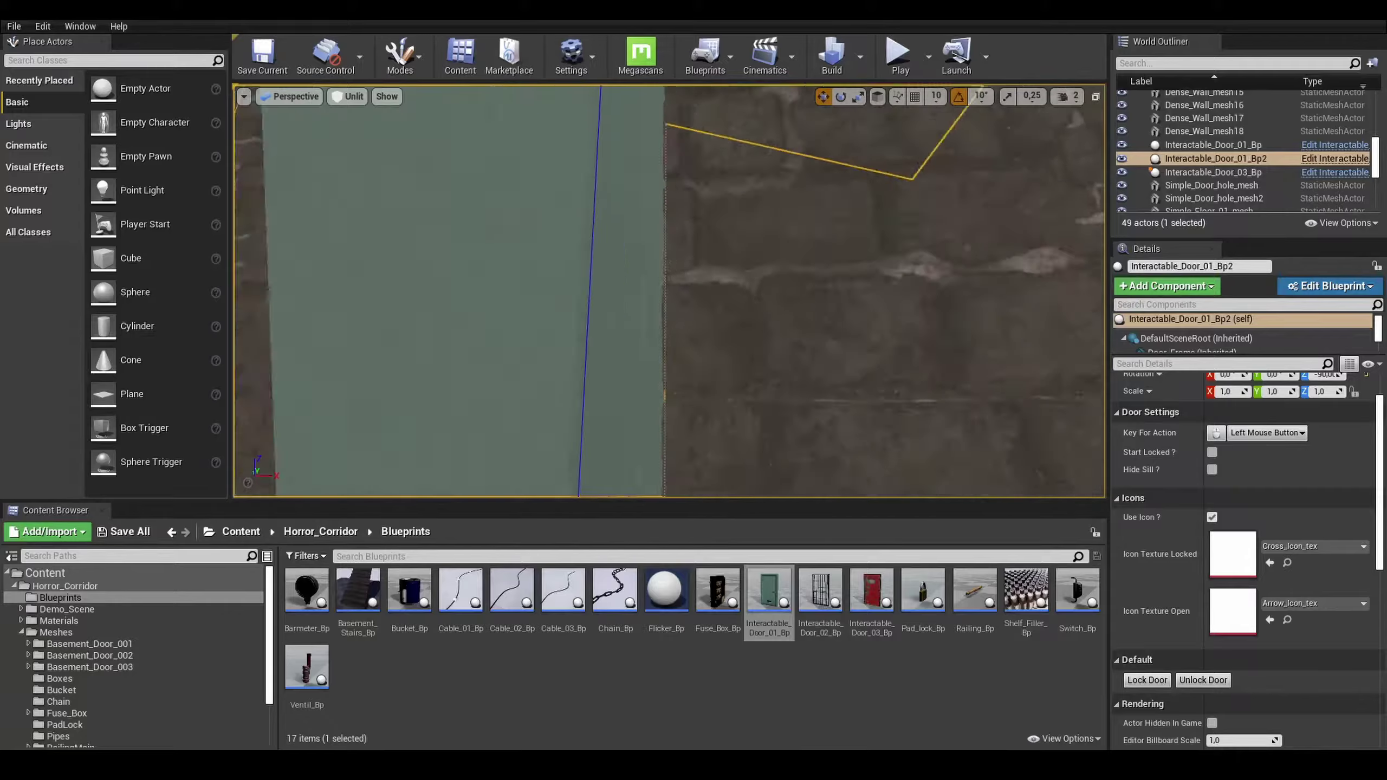
left_click(610, 233)
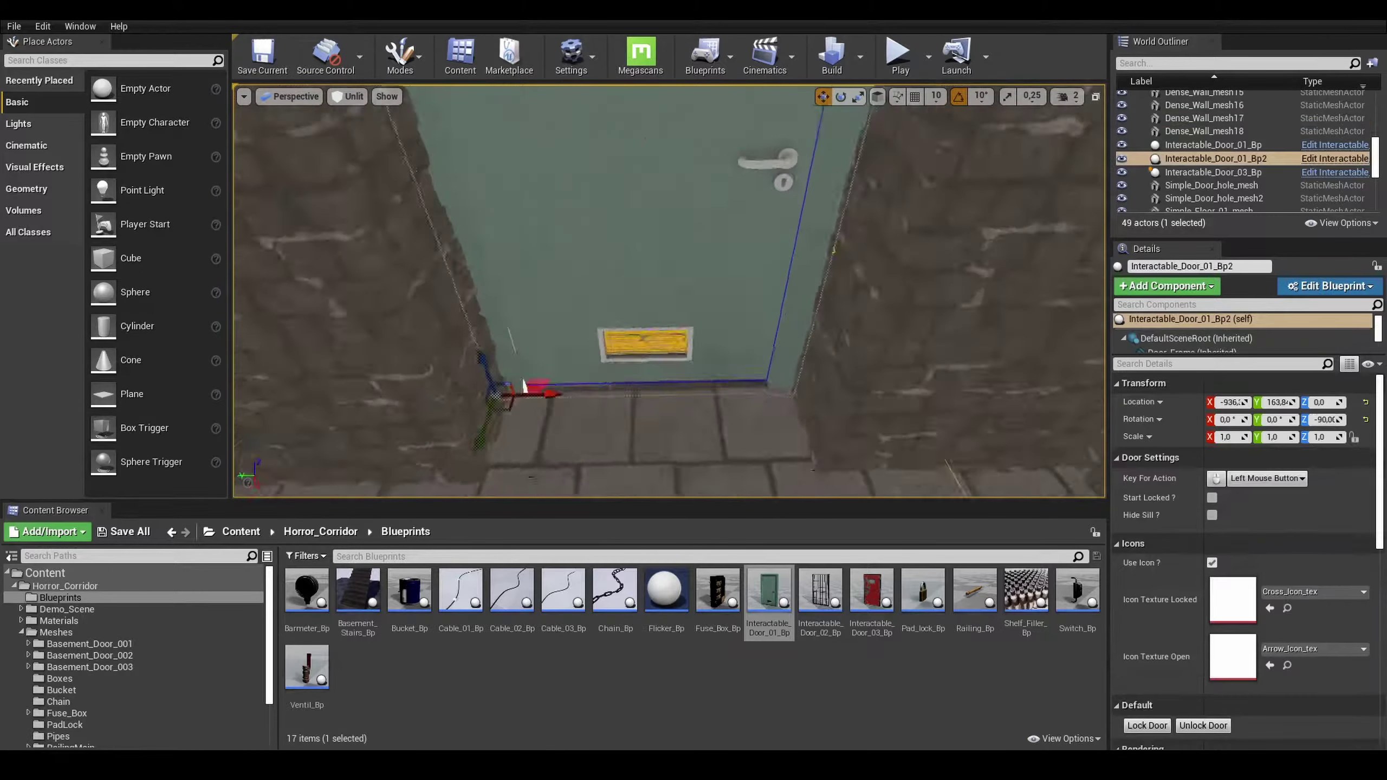
key("e")
left_click(732, 393)
left_click(1223, 320)
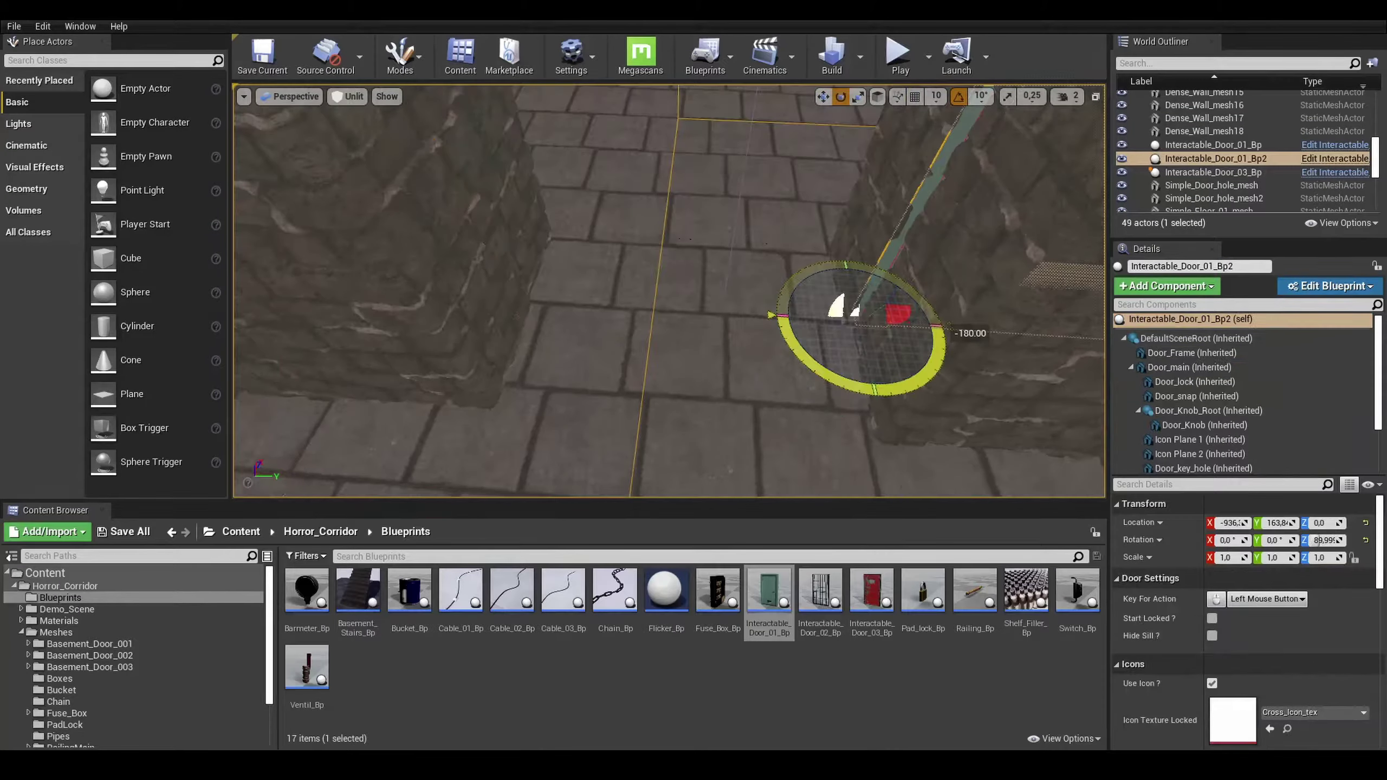
key("w")
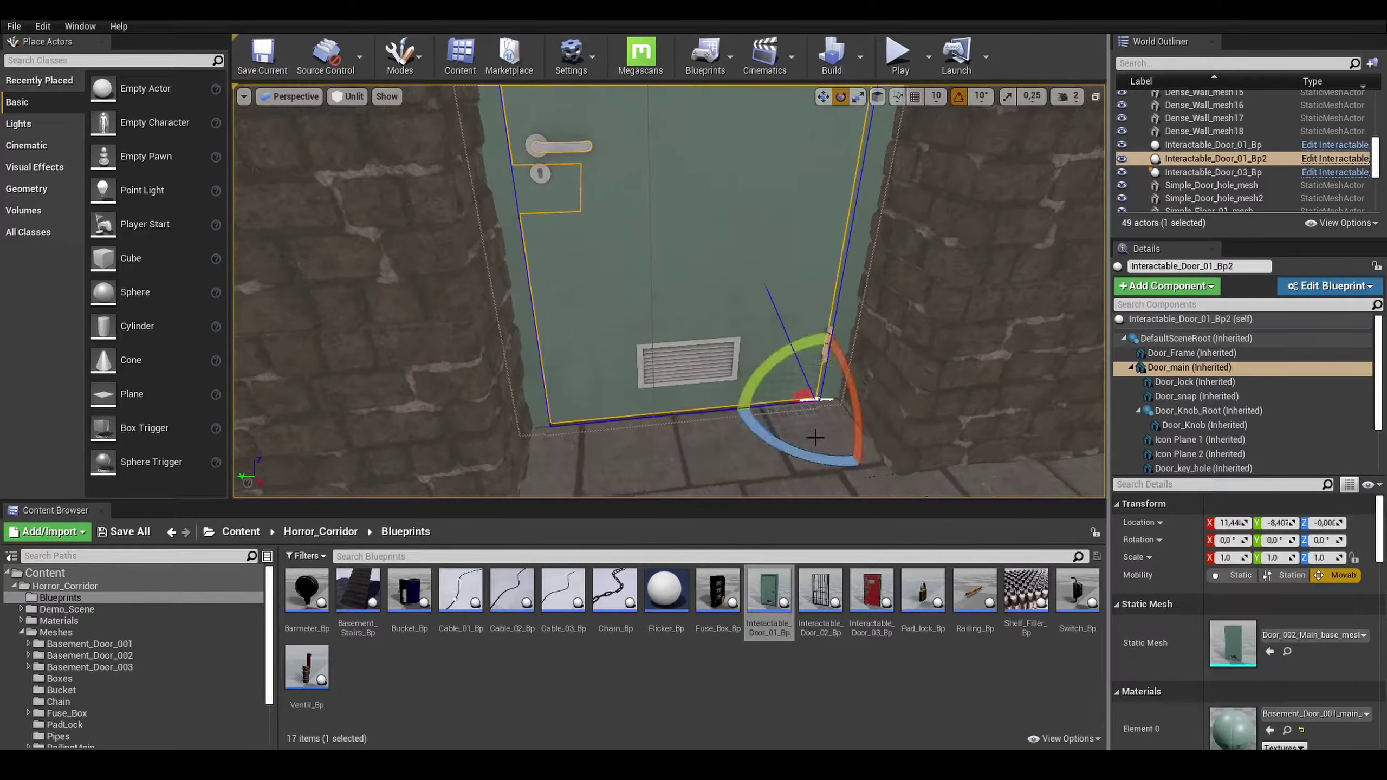
Set Door_Contraint's Angular Rotation Offset Z from 50 to 30.
scroll(1228, 443, "down", 3)
left_click(1228, 463)
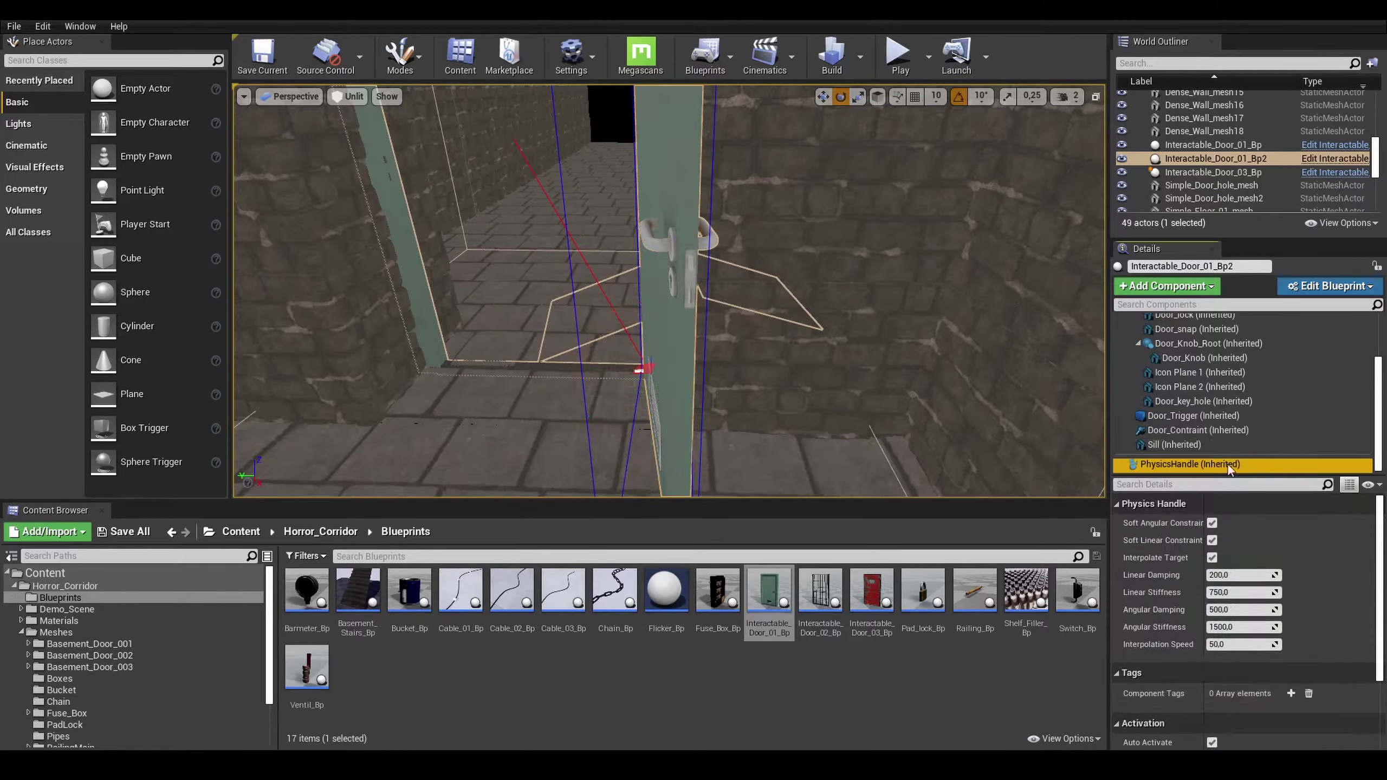
scroll(1315, 644, "down", 5)
left_click_drag(1335, 670, 1321, 670)
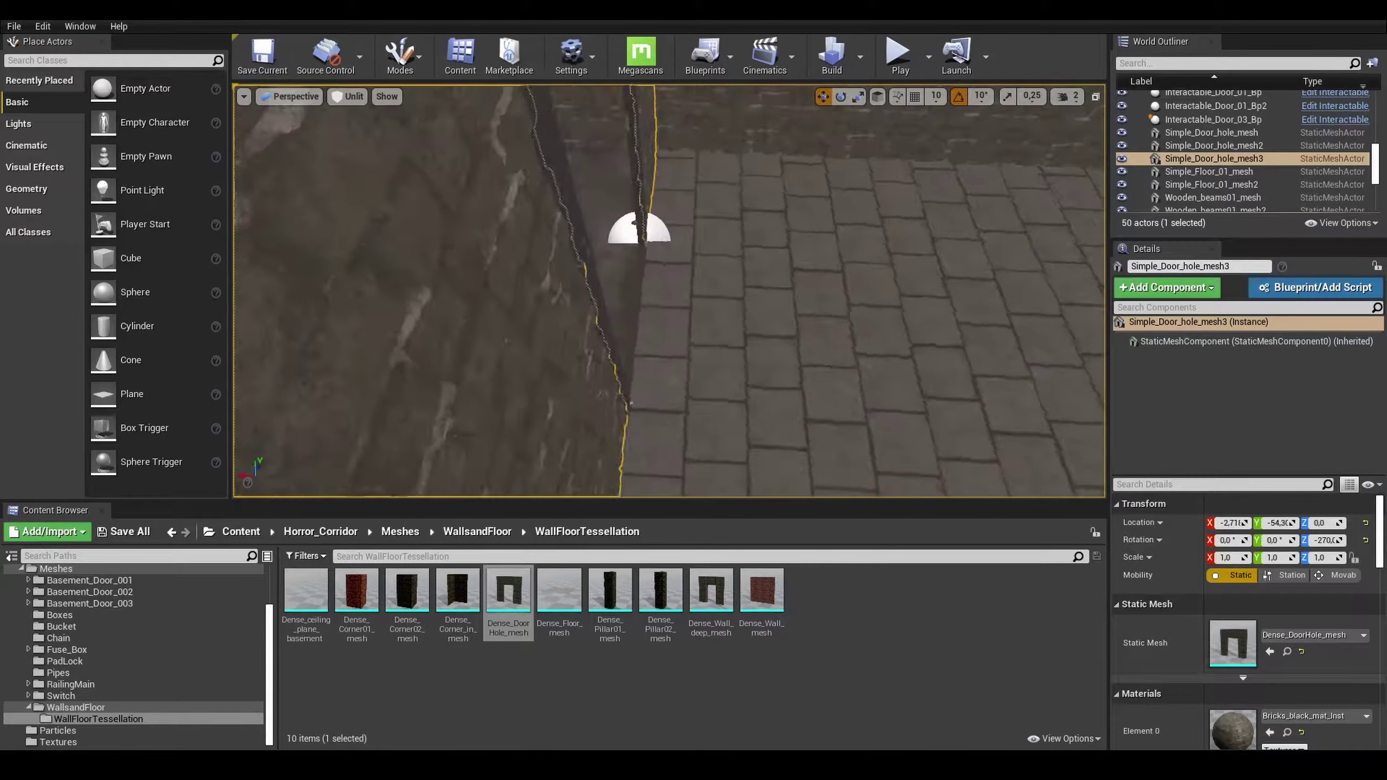
Place the Door_003_static_mesh basement door in the corridor, undoing its last move.
left_click(484, 531)
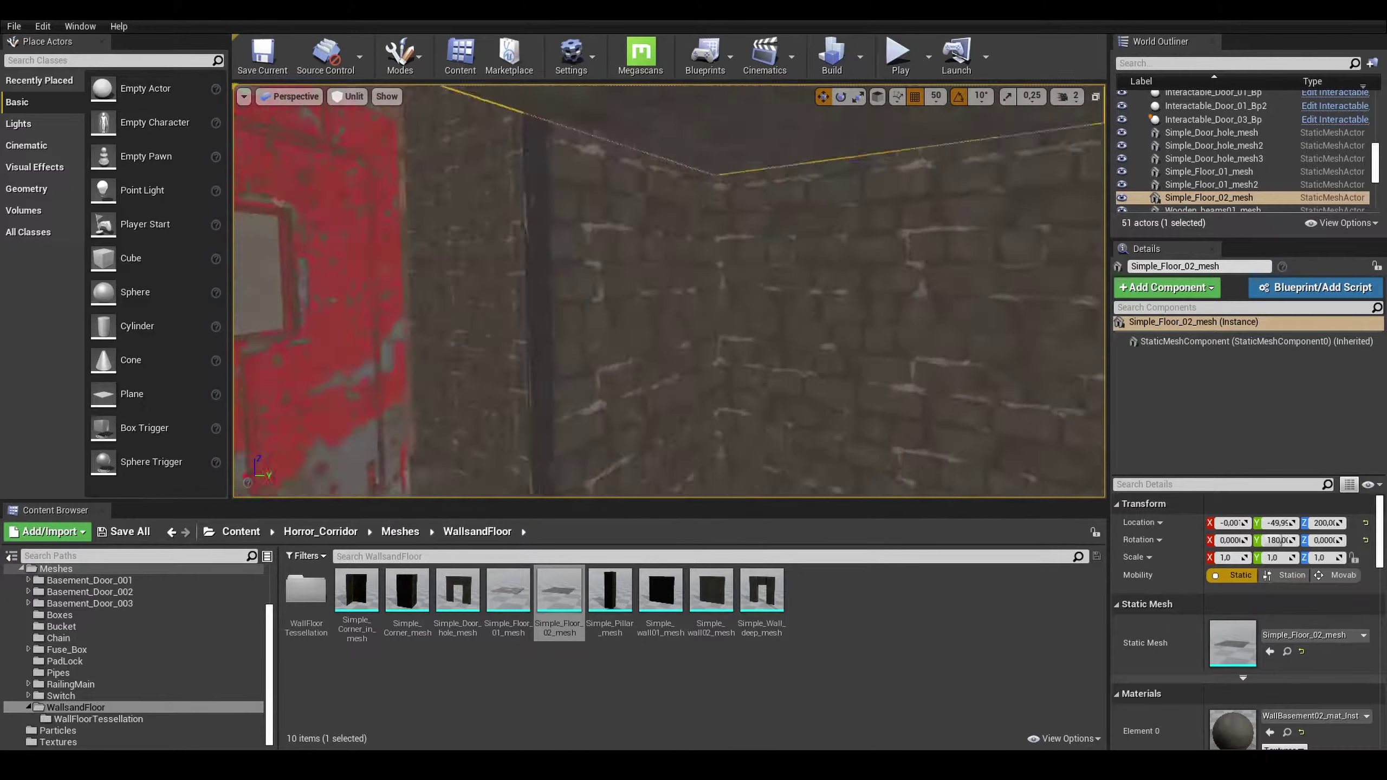
left_click(1212, 158)
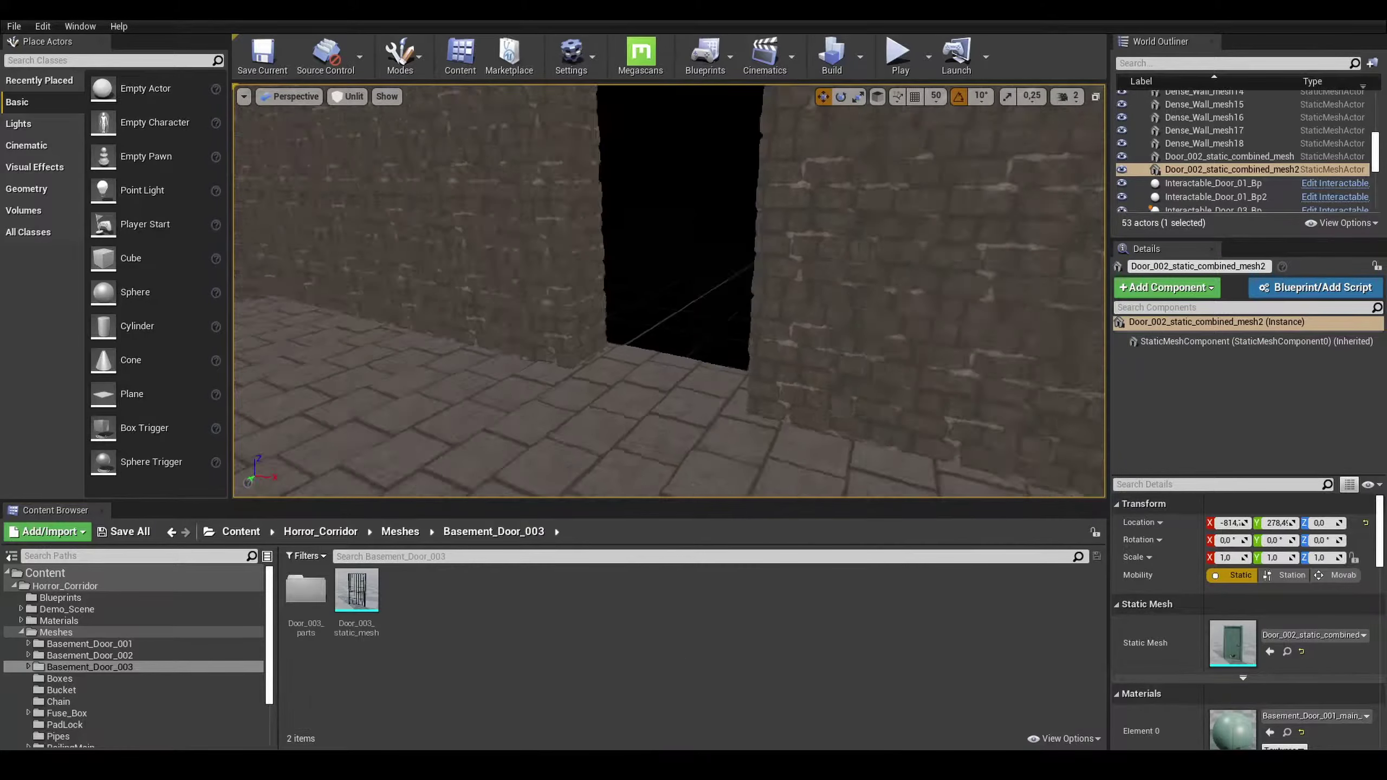
left_click_drag(356, 590, 577, 380)
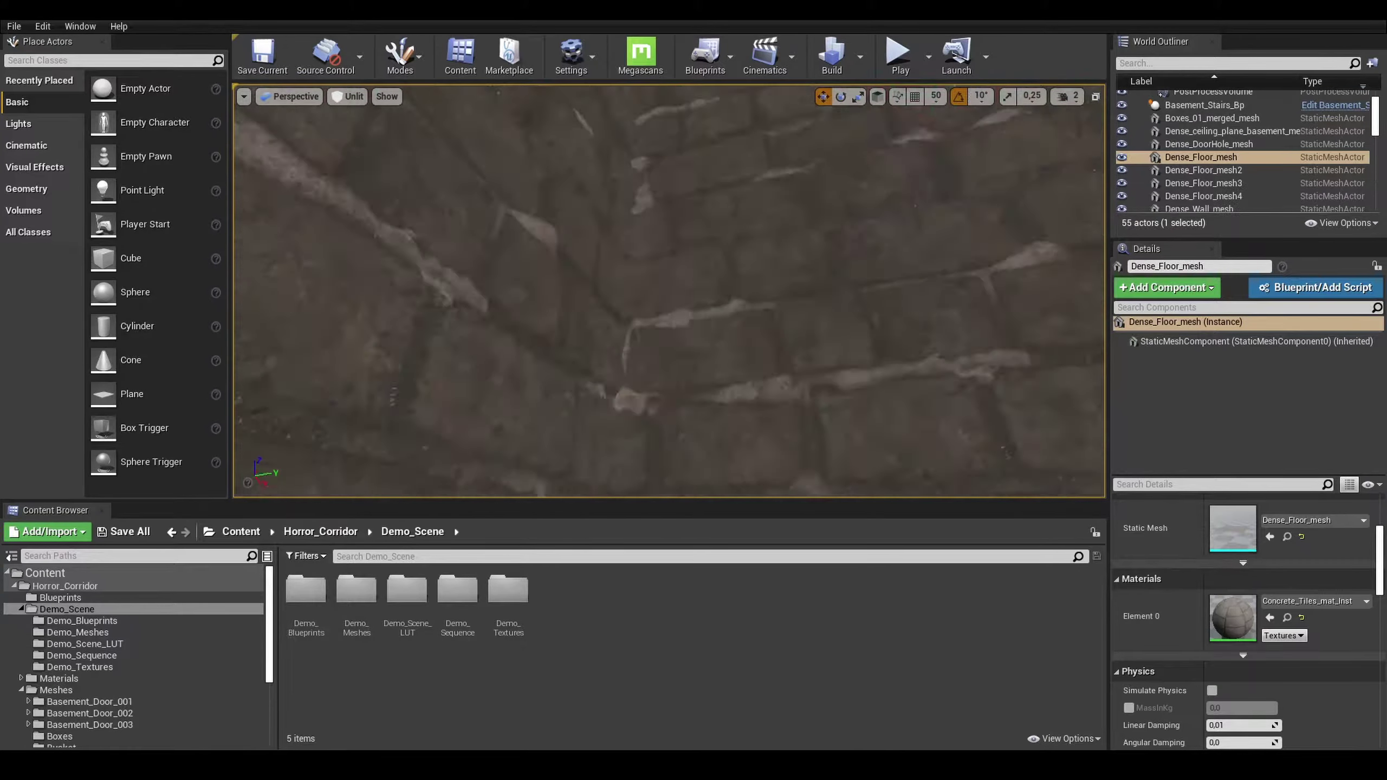
key("ctrl+z")
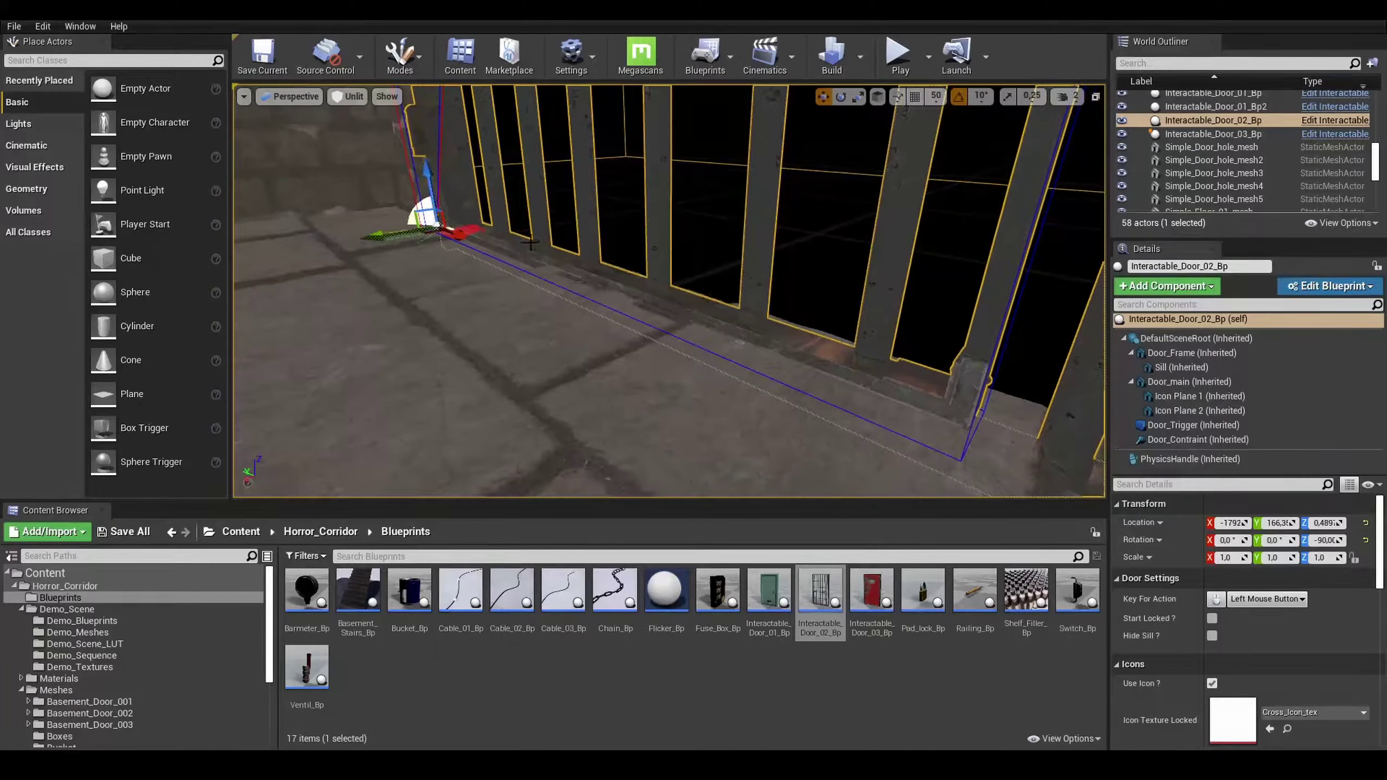
Select the door together with both door-hole walls beside it.
mouse_move(530, 244)
right_mouse_down()
mouse_move(601, 383)
mouse_move(588, 266)
mouse_move(600, 338)
right_mouse_up()
left_click(569, 313)
left_click(601, 382)
left_click(588, 267)
left_click(587, 267, "ctrl")
Add a Simple_Floor_02 slab at height 0 beside the corridor, scaled to 2.0.
left_click(322, 532)
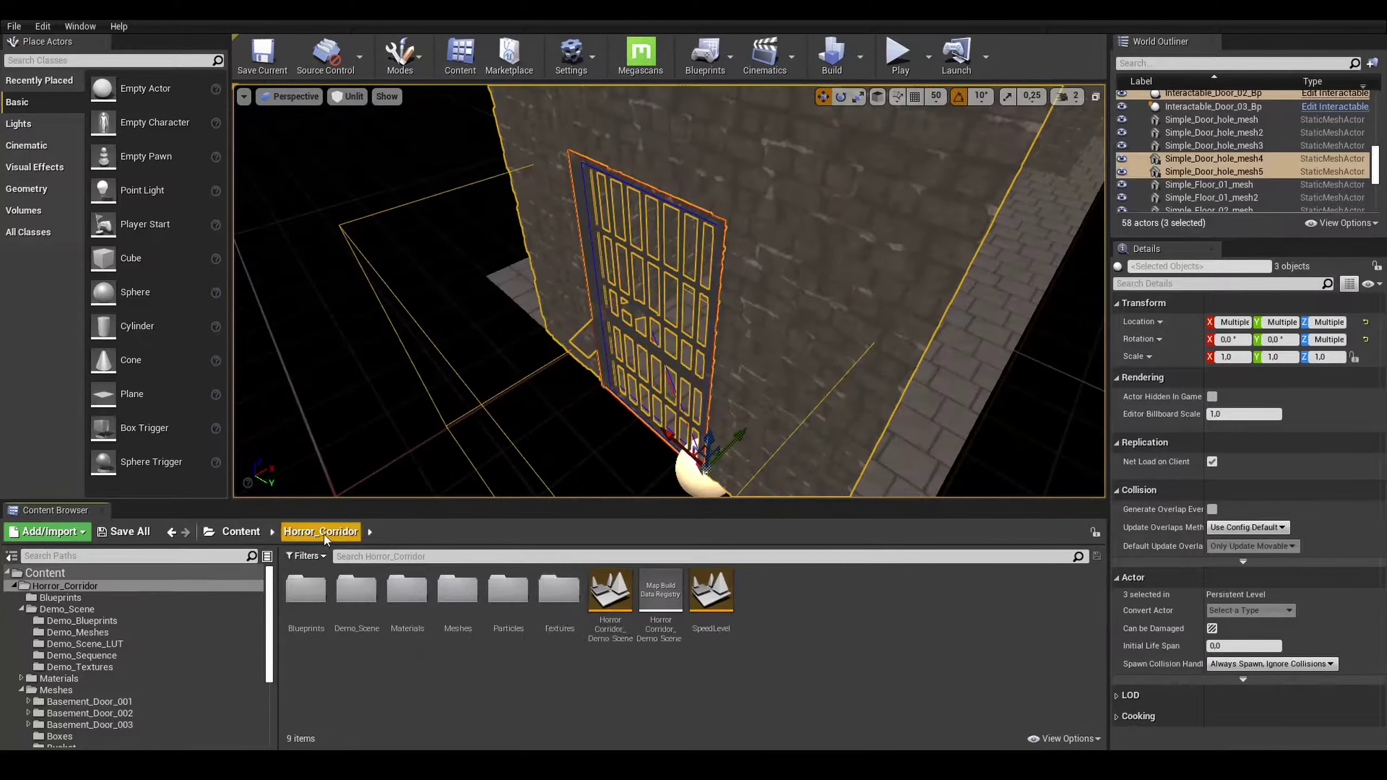
double_click(458, 589)
double_click(864, 590)
left_click_drag(558, 590, 710, 328)
left_click(1327, 522)
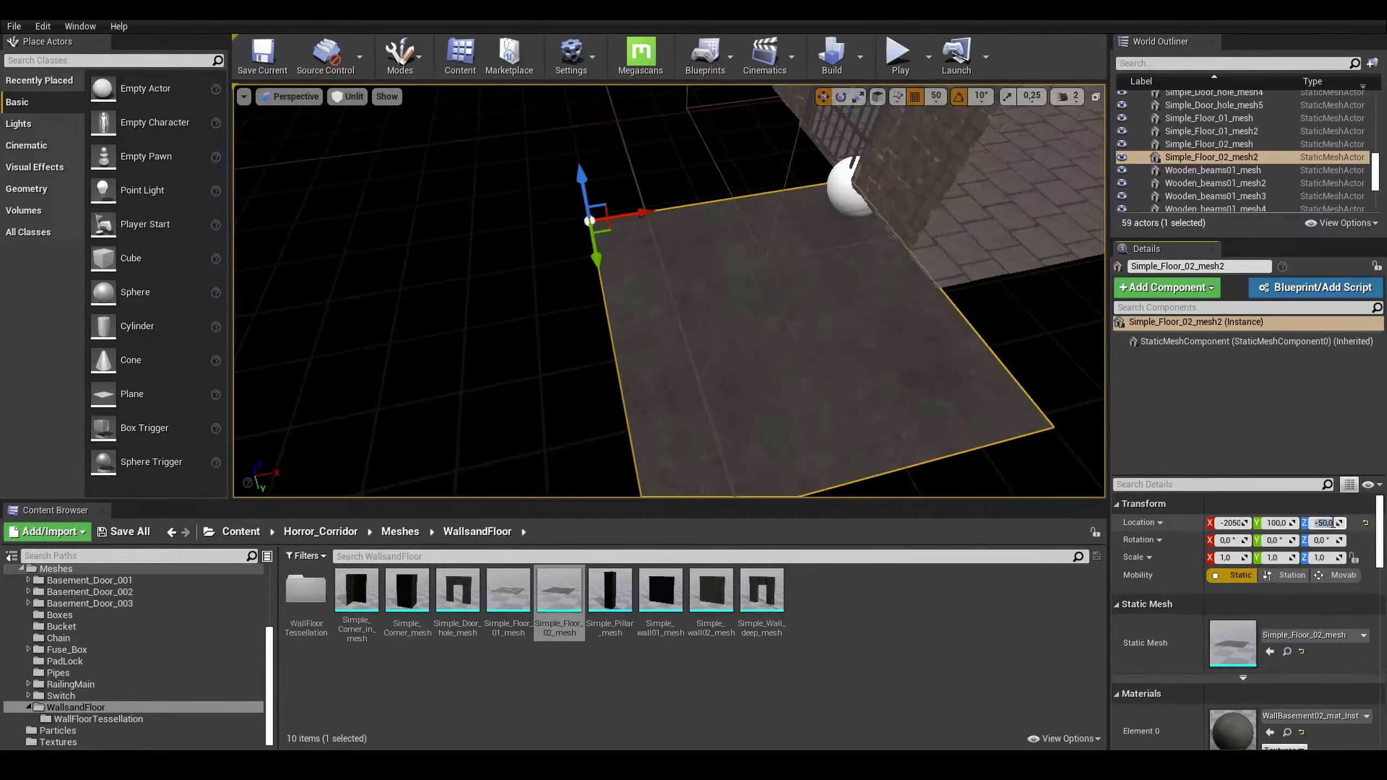
type("0")
key("Return")
left_click_drag(411, 350, 732, 117)
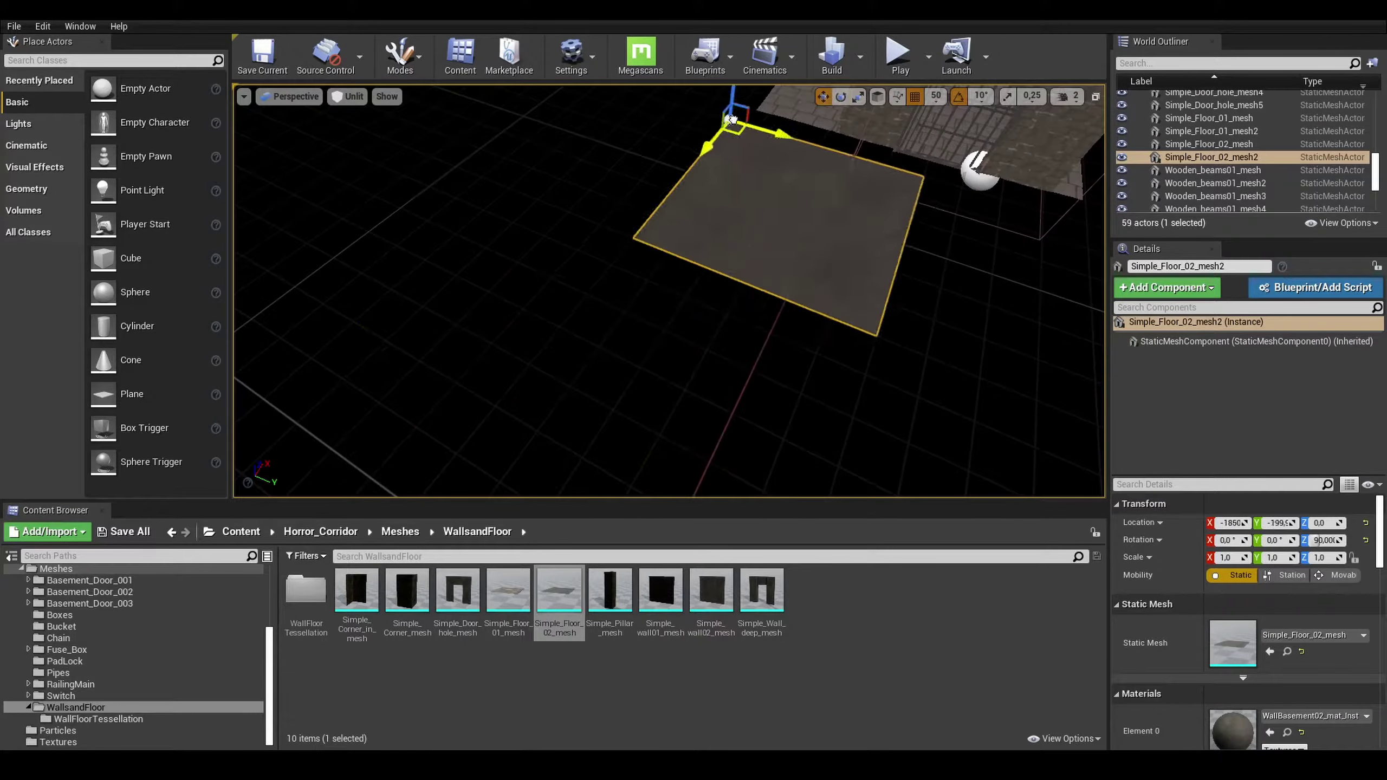
key("r")
key("ctrl+z")
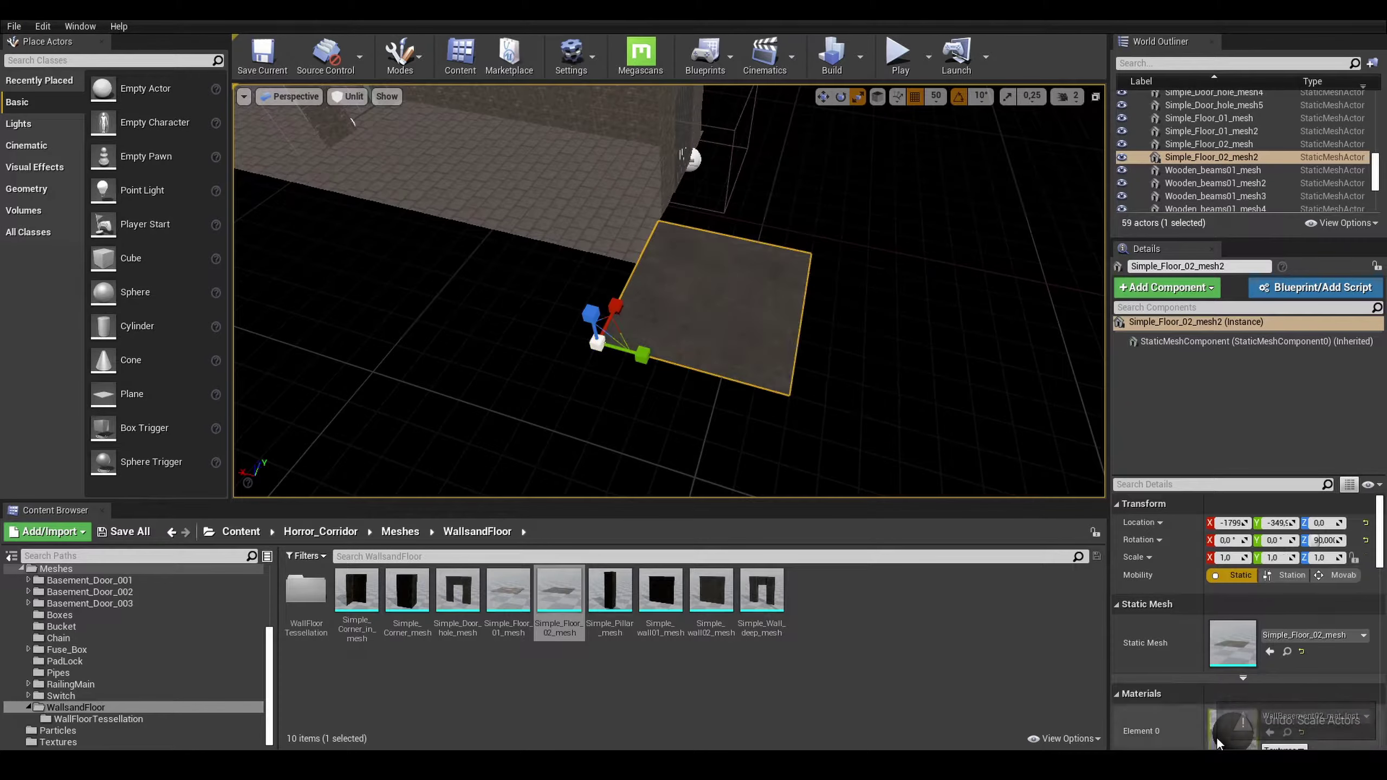
double_click(1215, 736)
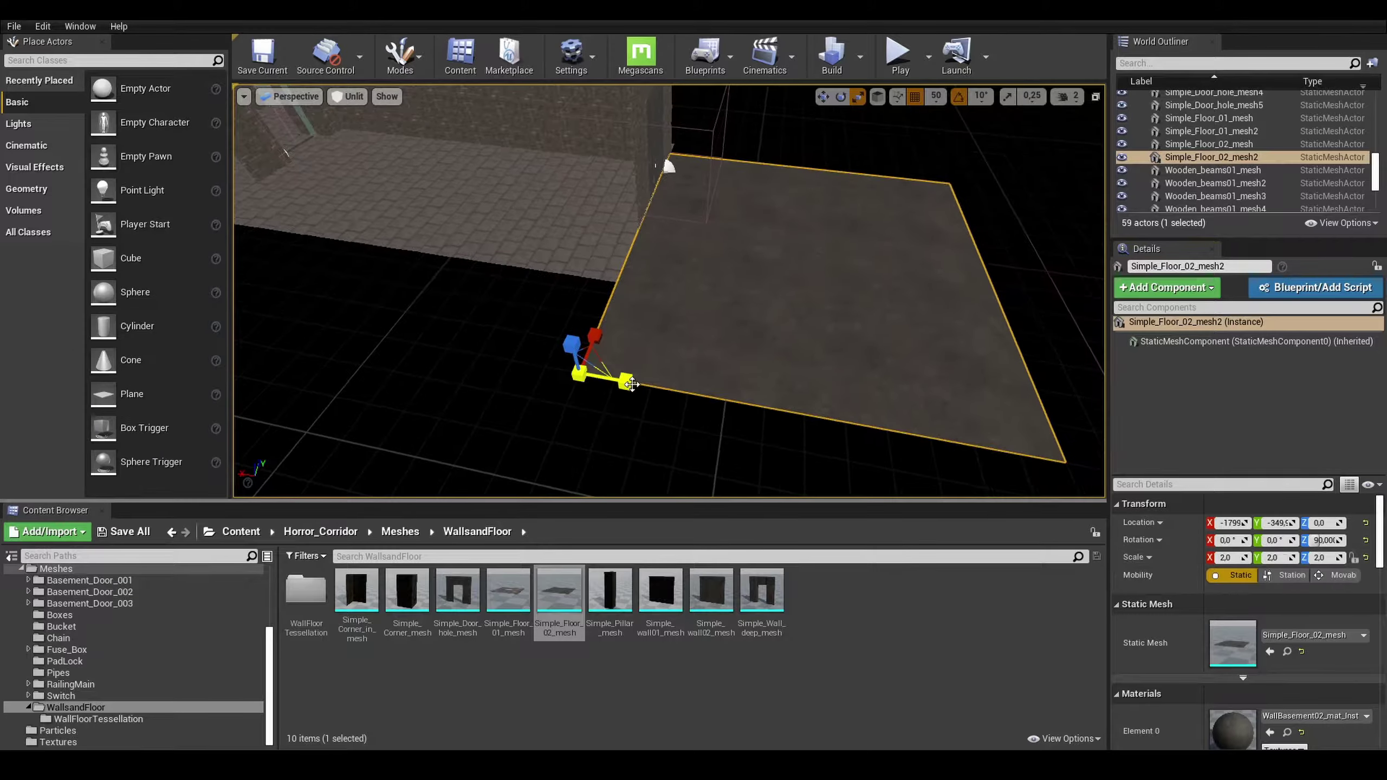
left_click_drag(628, 381, 621, 388)
Copy a door-hole wall along the corridor as Simple_Door_hole_mesh6.
right_click_drag(620, 387, 546, 328)
left_click(618, 373)
key("w")
key("e")
left_click_drag(305, 383, 328, 426, "alt")
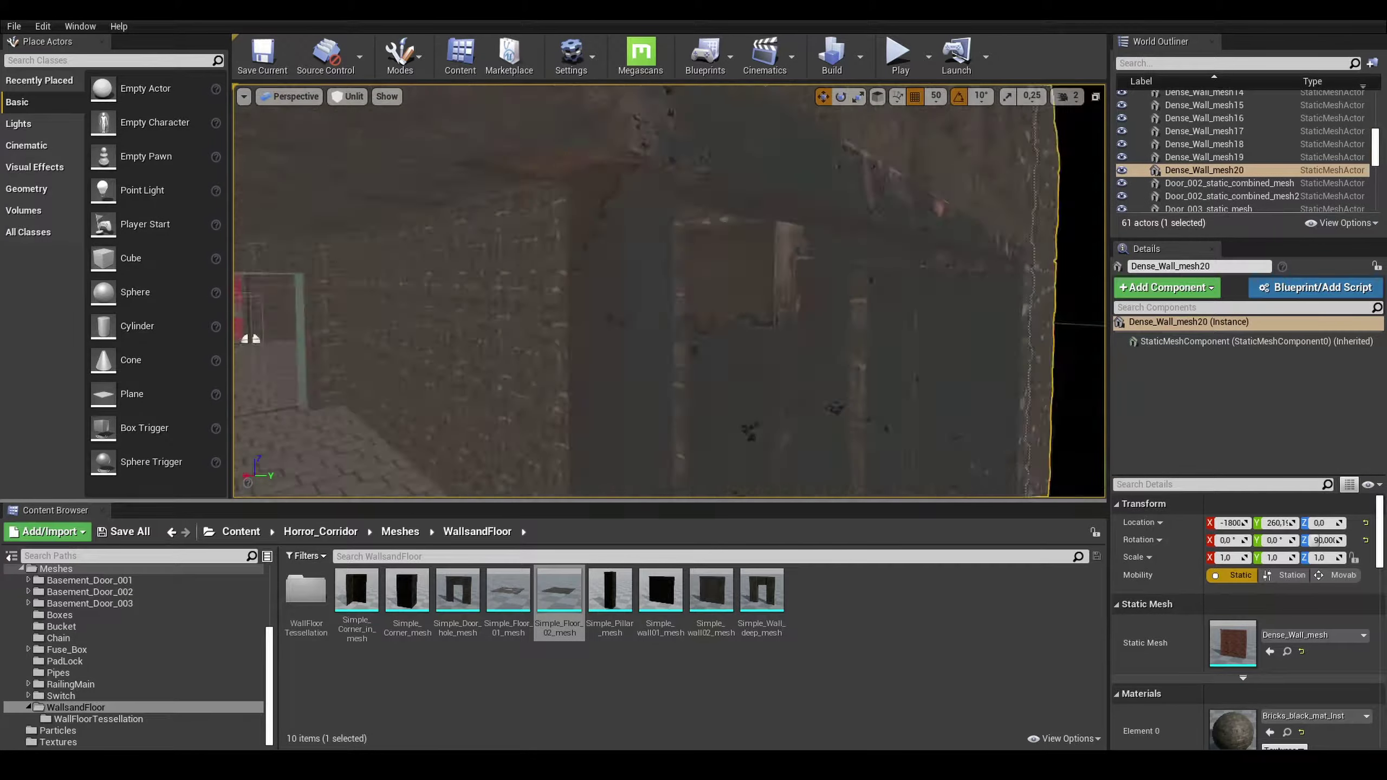
left_click(1317, 539)
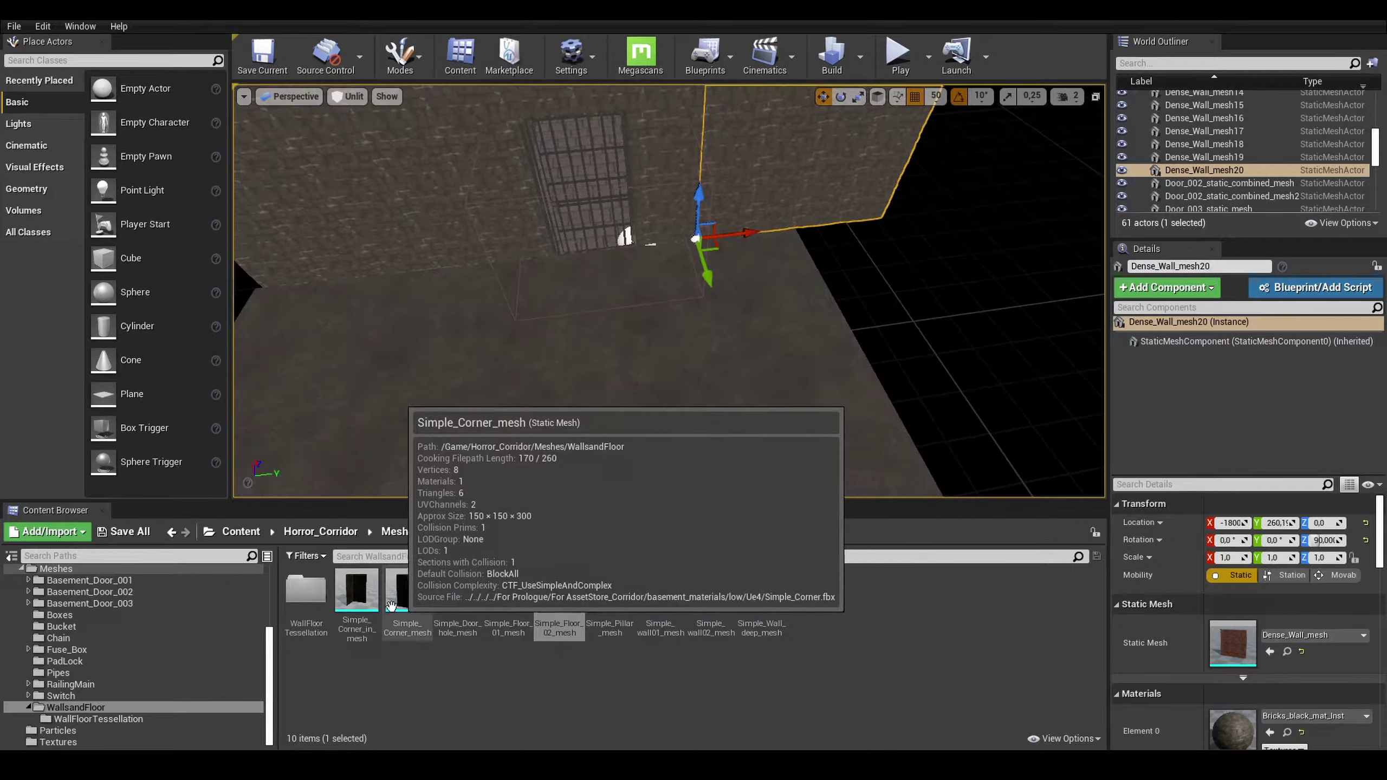
Place Dense_Corner_in_mesh from WallFloorTessellation into the wall corner.
double_click(306, 589)
left_click_drag(458, 596, 627, 327)
mouse_move(626, 326)
right_mouse_down()
mouse_move(758, 208)
mouse_move(491, 273)
right_mouse_up()
Remove the misplaced corner piece and place another inner corner piece.
key("ctrl+z")
left_click(409, 387)
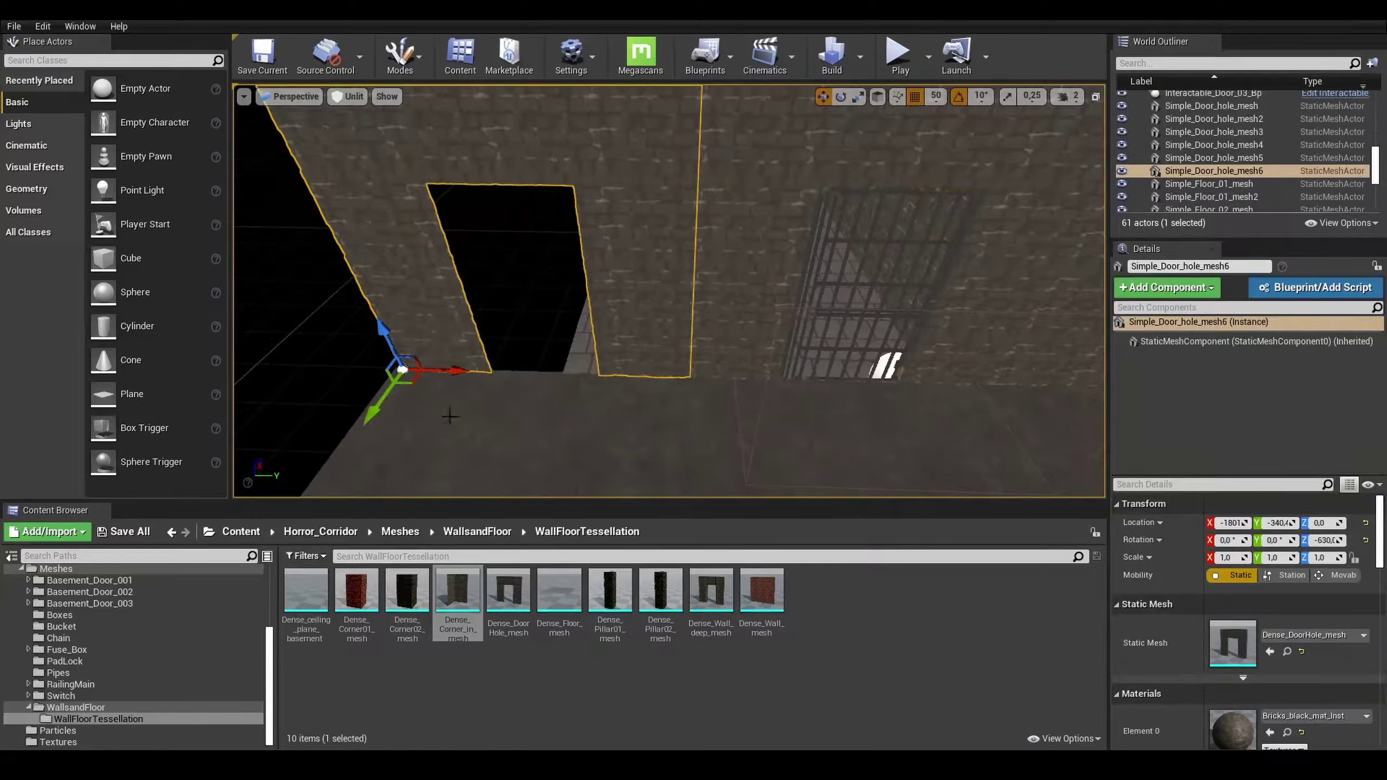
right_click_drag(410, 387, 546, 273)
double_click(1232, 642)
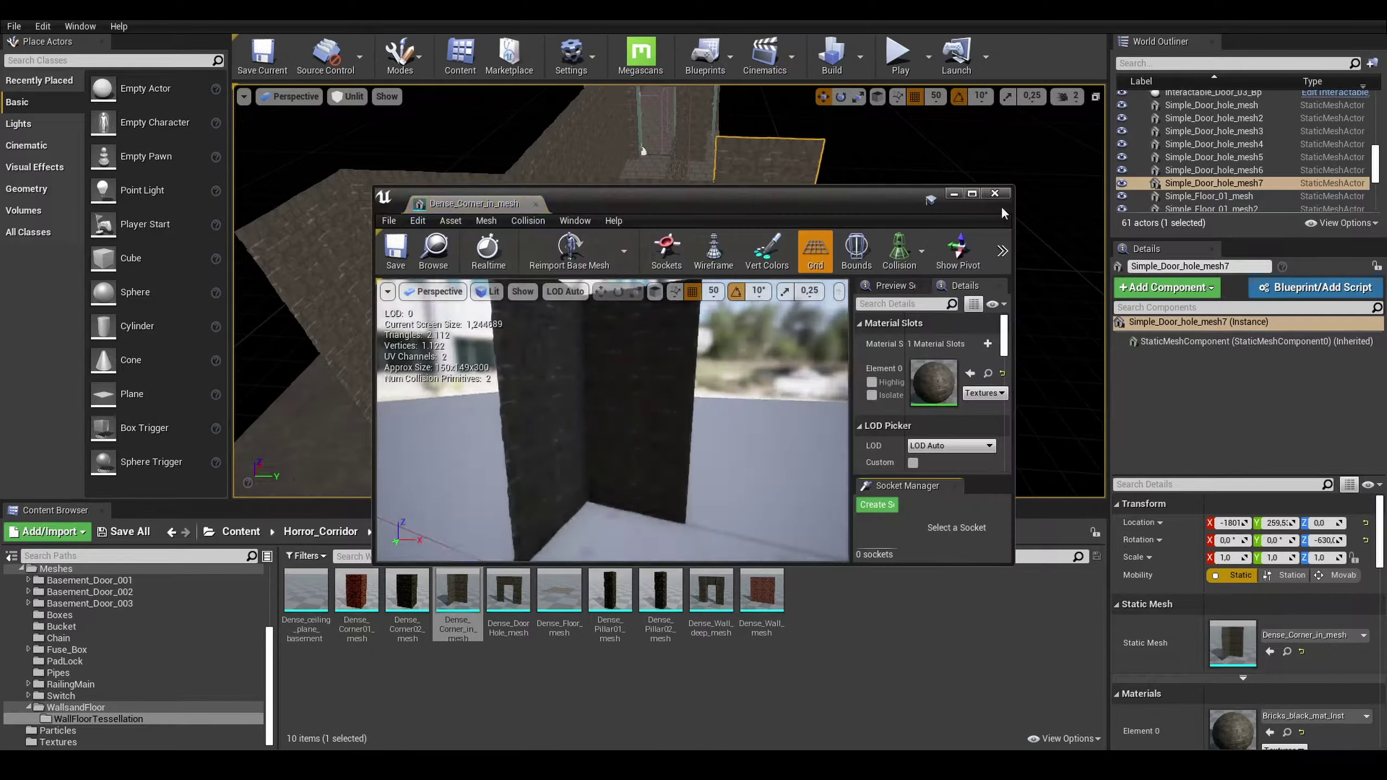
left_click(931, 366)
right_click_drag(930, 366, 819, 328)
left_click_drag(458, 589, 586, 264)
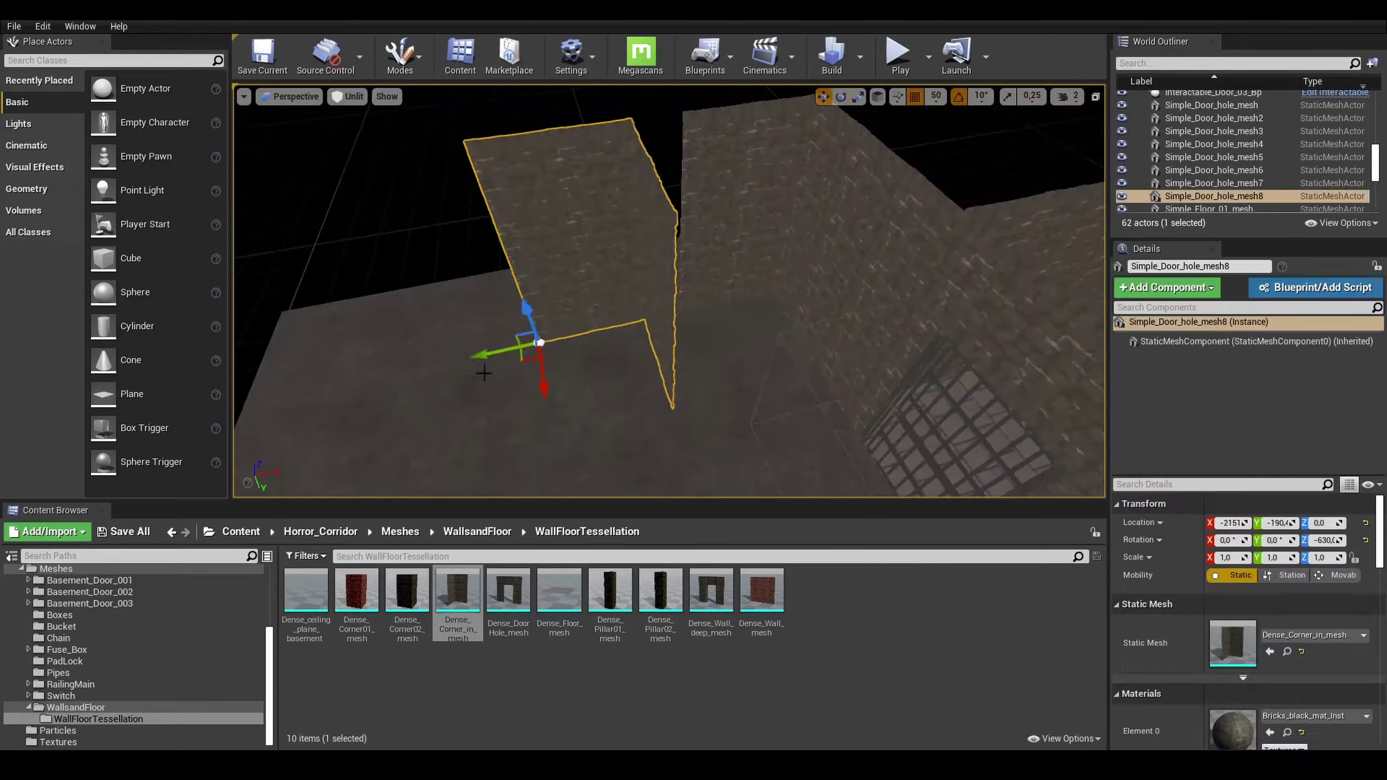
Swap a piece's mesh to Dense_Wall_mesh and add a corner piece rotated 90°.
left_click_drag(761, 590, 1232, 643)
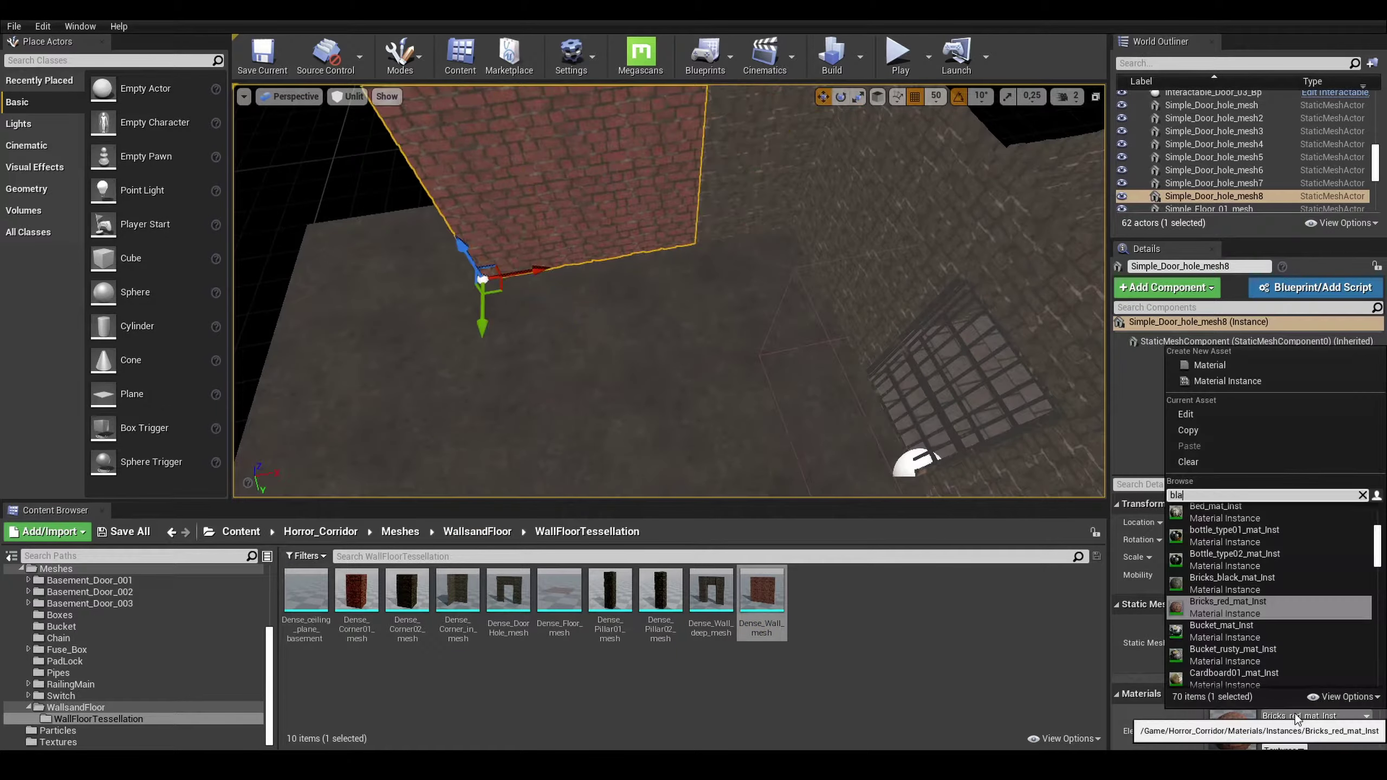
left_click_drag(458, 590, 575, 334)
right_click_drag(575, 334, 557, 387)
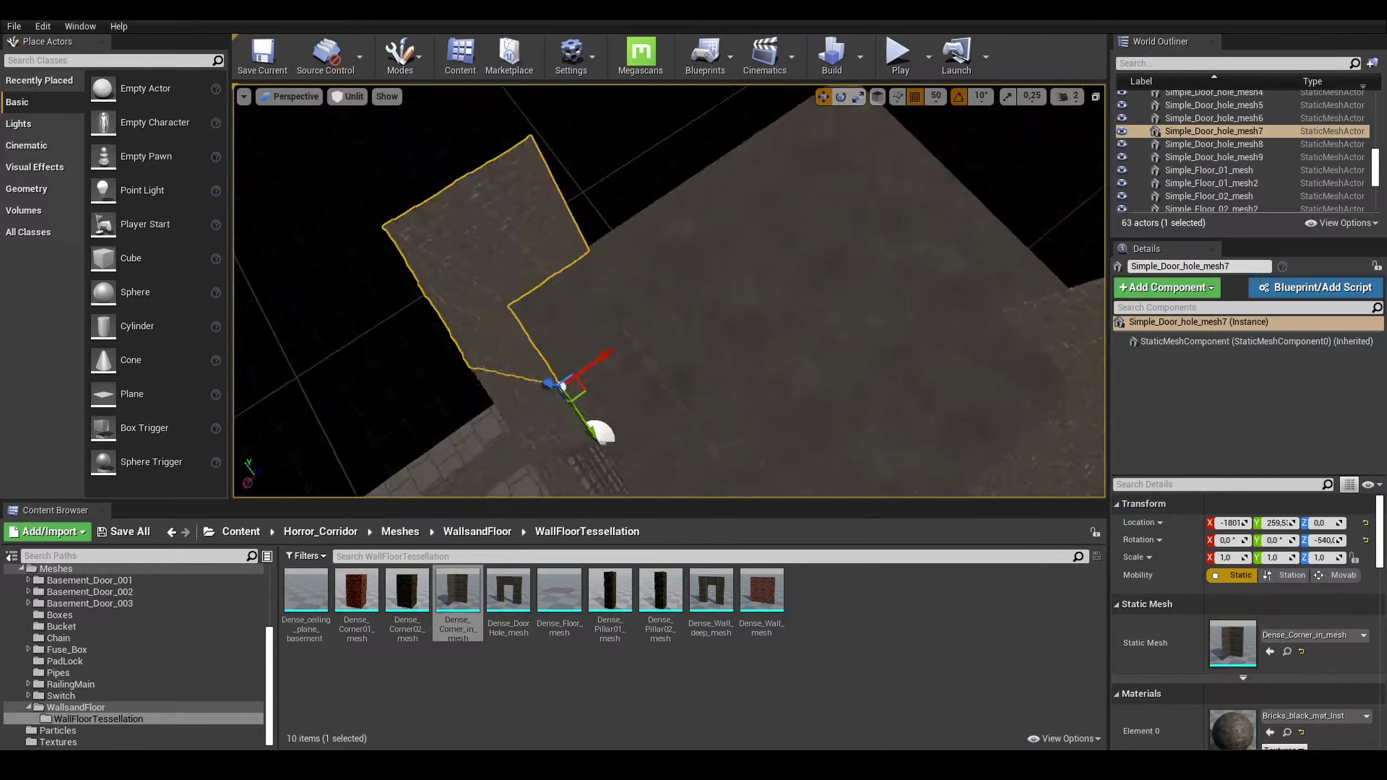
key("e")
left_click_drag(803, 202, 826, 302)
Place another Dense_Wall_mesh wall piece in line along the corridor.
right_click_drag(826, 302, 709, 328)
left_click_drag(510, 294, 481, 306, "alt")
left_click_drag(762, 590, 1232, 642)
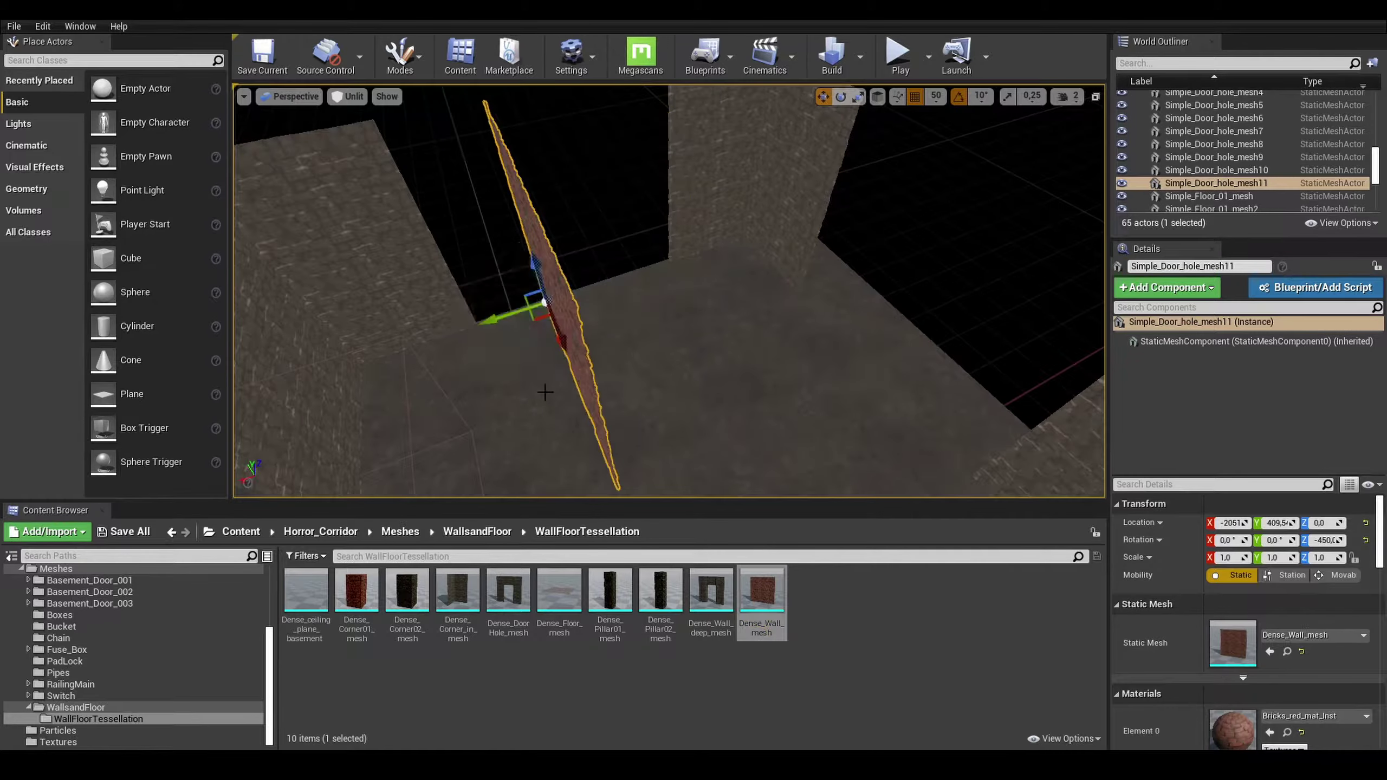
right_click_drag(764, 382, 895, 467)
Copy a floor slab, raise it to Z 300 and set Scale Z to -2 as ceiling.
left_click(789, 356)
left_click_drag(790, 356, 588, 310, "alt")
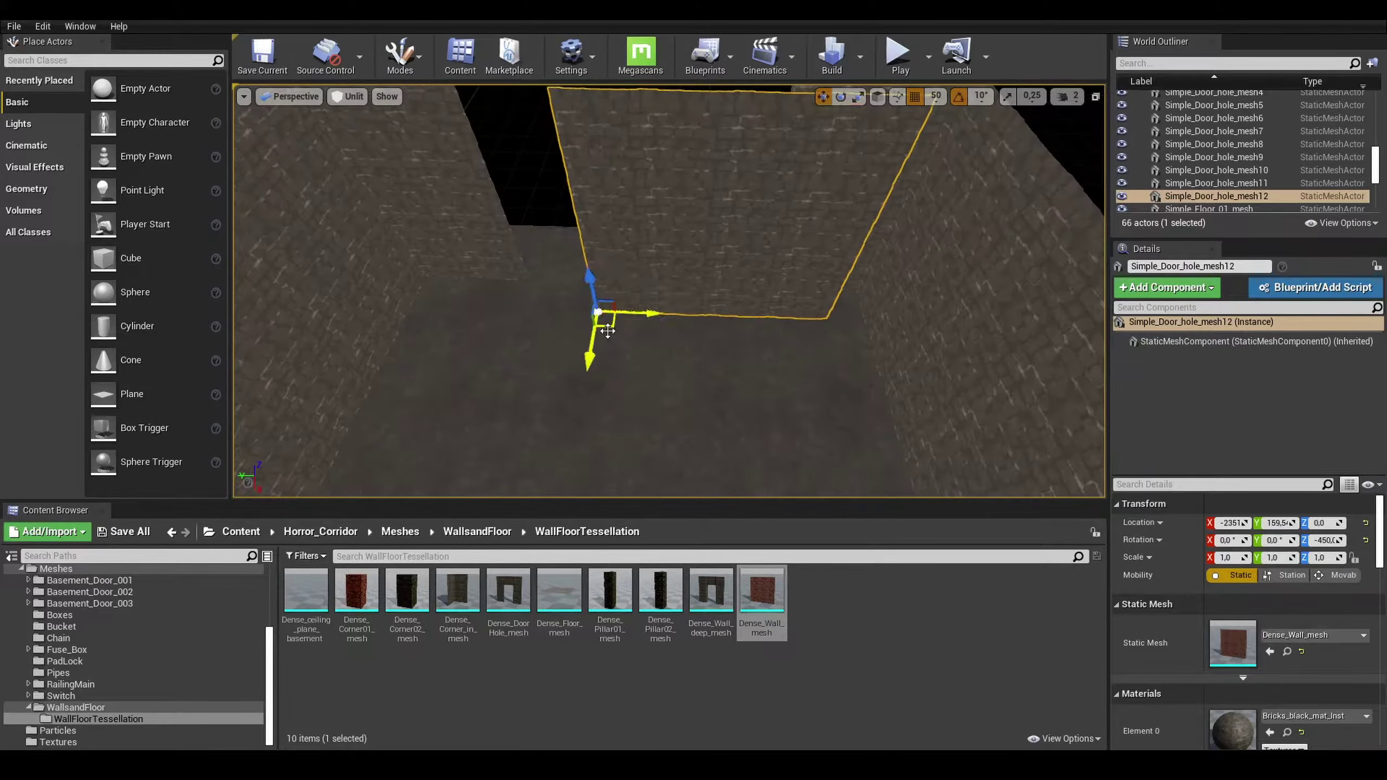
mouse_move(588, 310)
right_mouse_down()
mouse_move(474, 225)
mouse_move(680, 332)
right_mouse_up()
left_click_drag(548, 164, 548, 139, "alt")
right_click_drag(548, 139, 743, 327)
double_click(1321, 557)
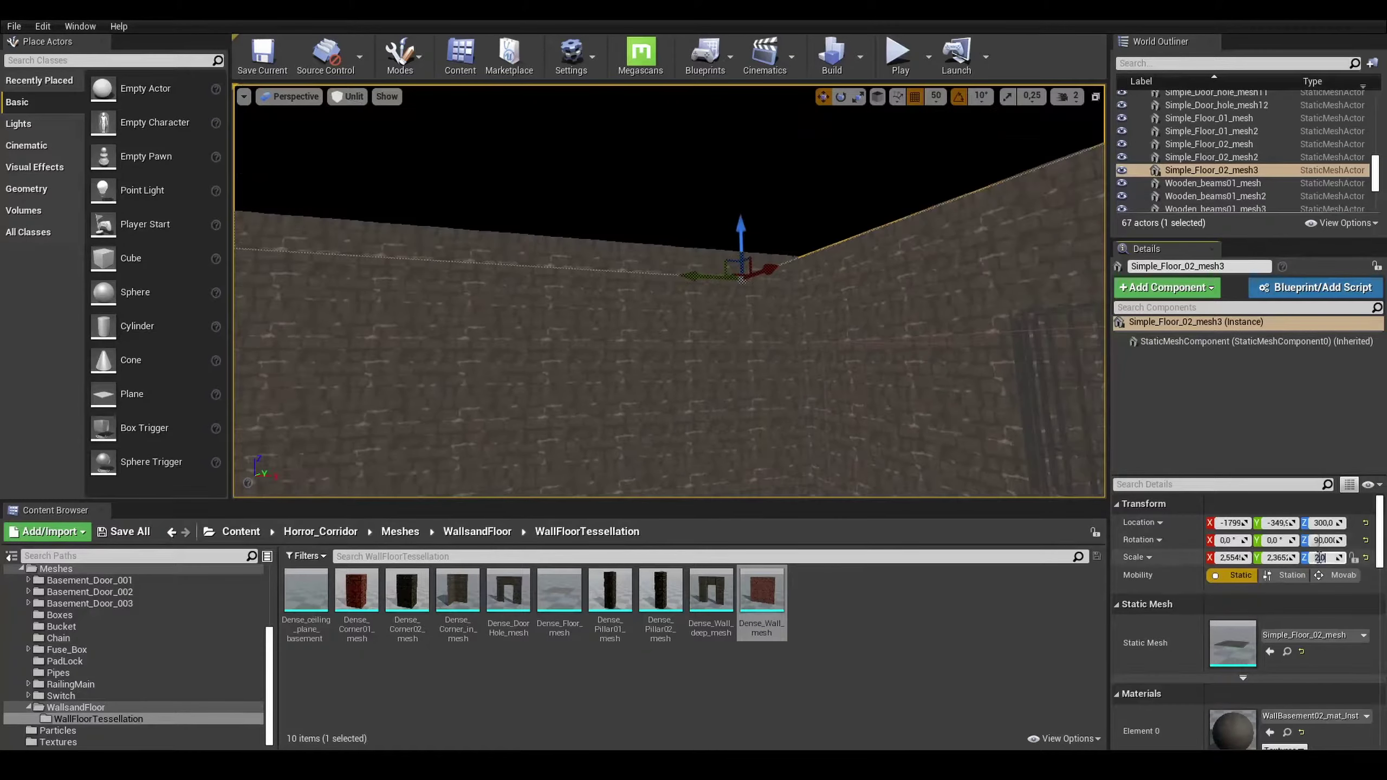
type("-2")
key("Return")
left_click(759, 422)
key("f")
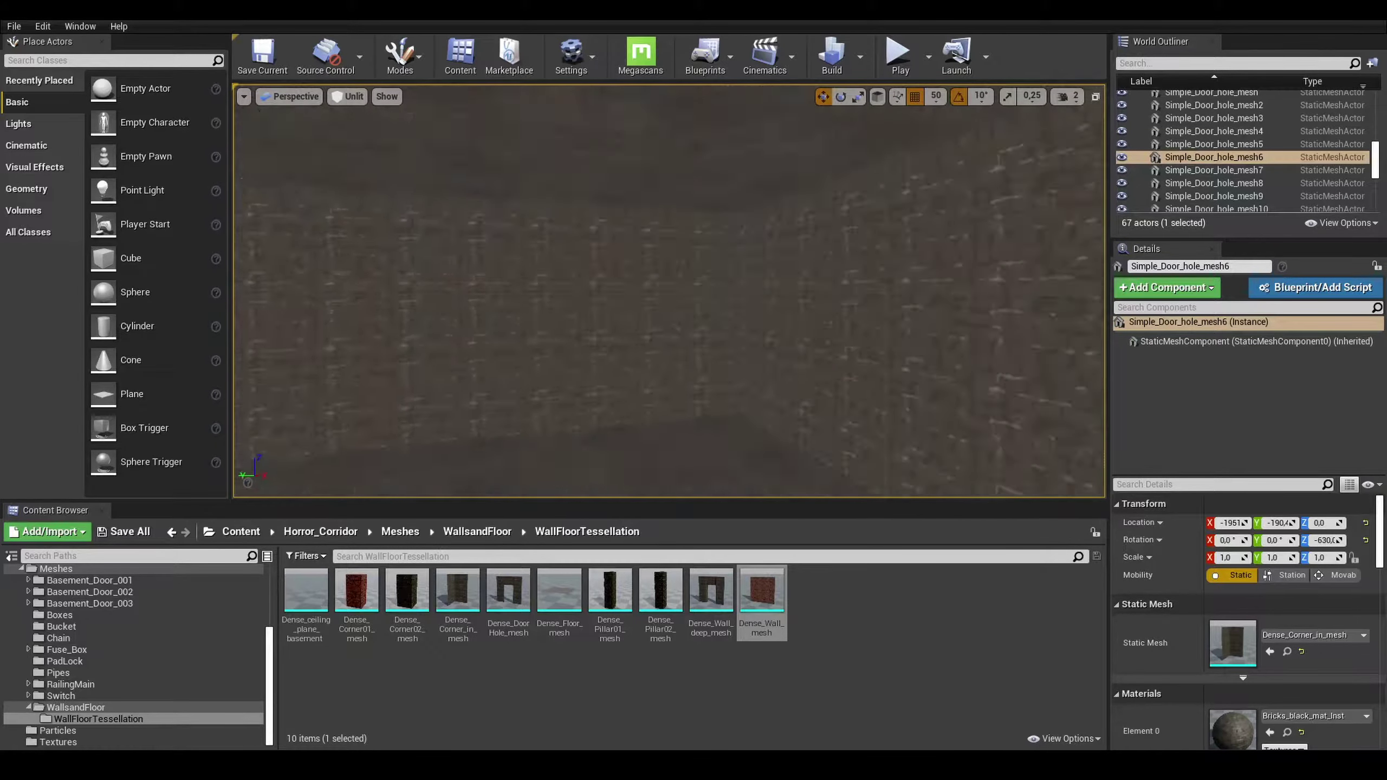
Place a Dense_Pillar02 pillar against the wall beside the red door.
mouse_move(670, 290)
right_mouse_down()
mouse_move(710, 306)
mouse_move(711, 387)
right_mouse_up()
left_click_drag(660, 590, 841, 366)
mouse_move(842, 366)
right_mouse_down()
mouse_move(641, 367)
mouse_move(764, 449)
right_mouse_up()
scroll(641, 367, "down", 3)
Add another pillar into the wall corner.
left_click_drag(710, 377, 588, 387, "alt")
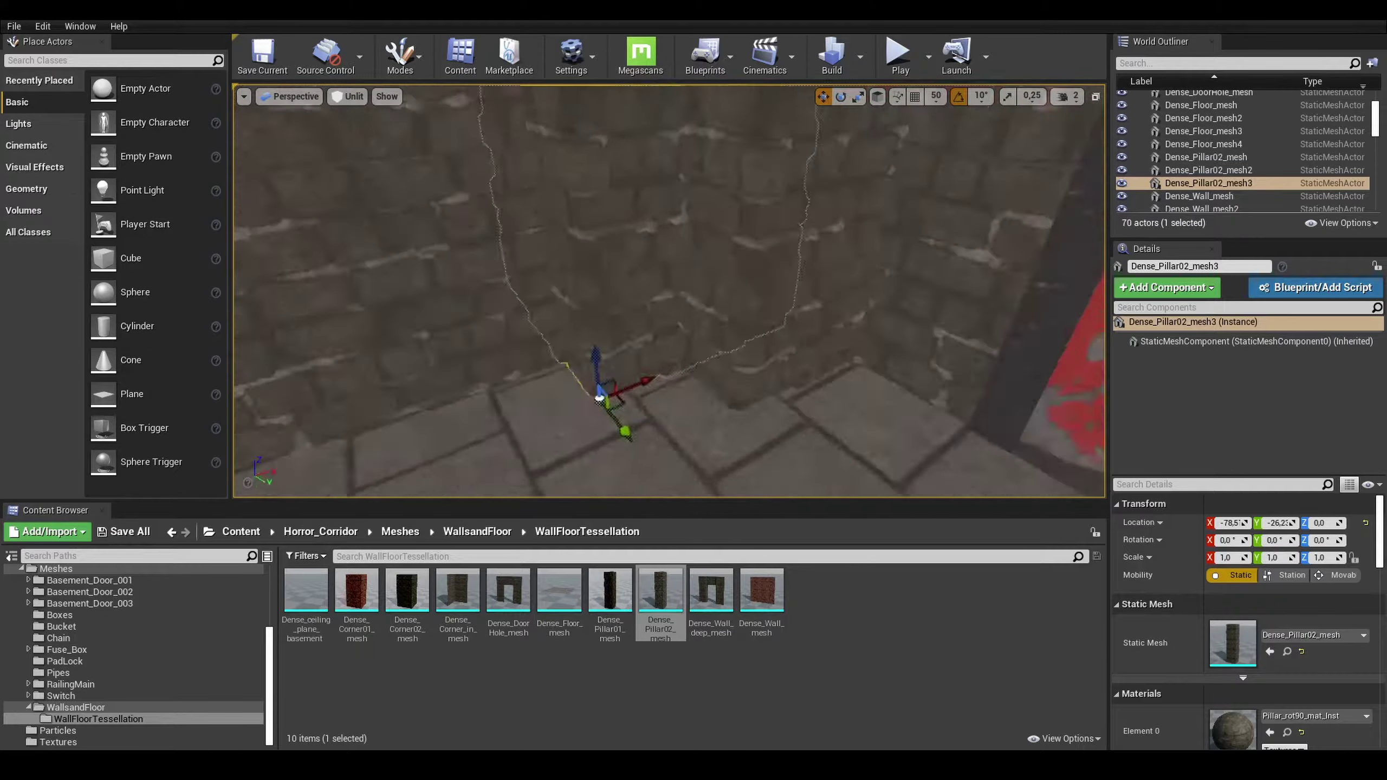
right_click_drag(588, 387, 627, 376)
key("ctrl+z")
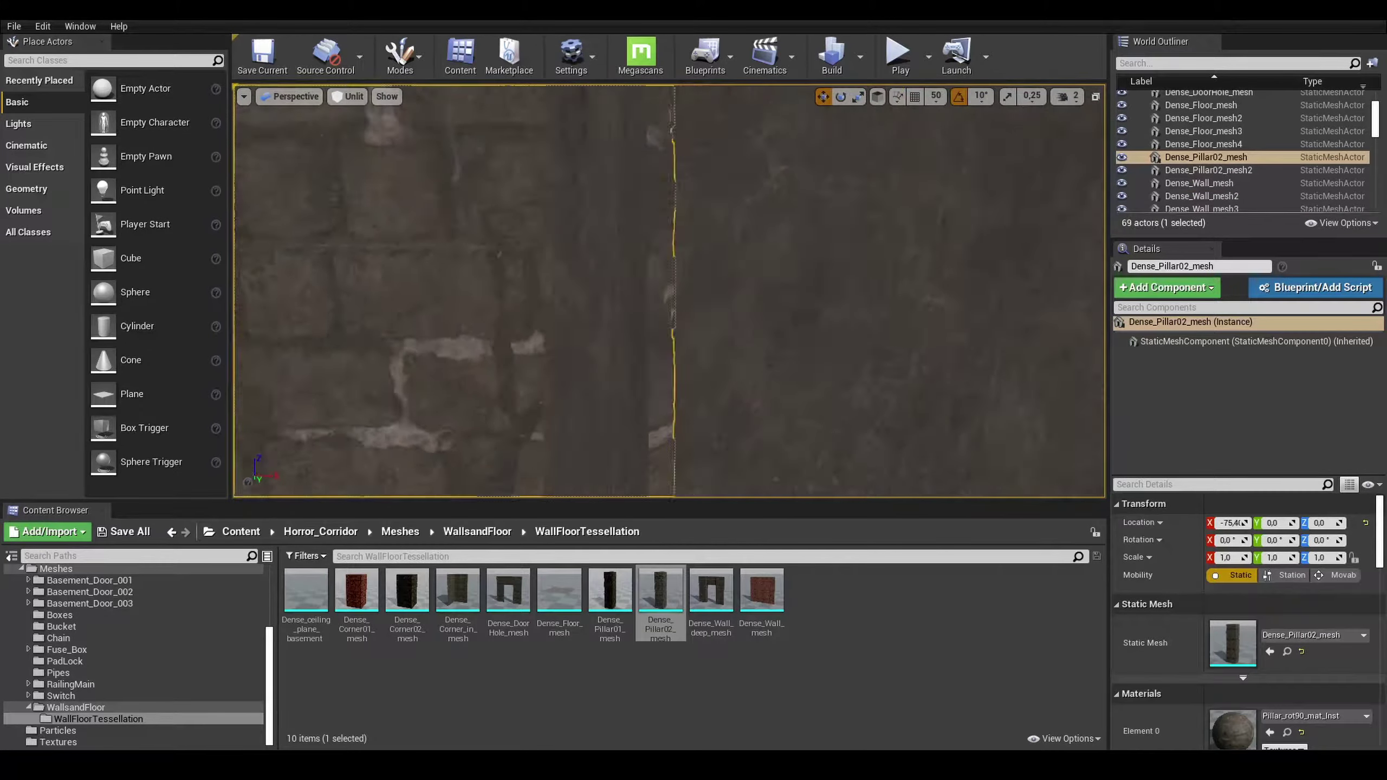
key("ctrl+y")
right_click_drag(626, 376, 783, 205)
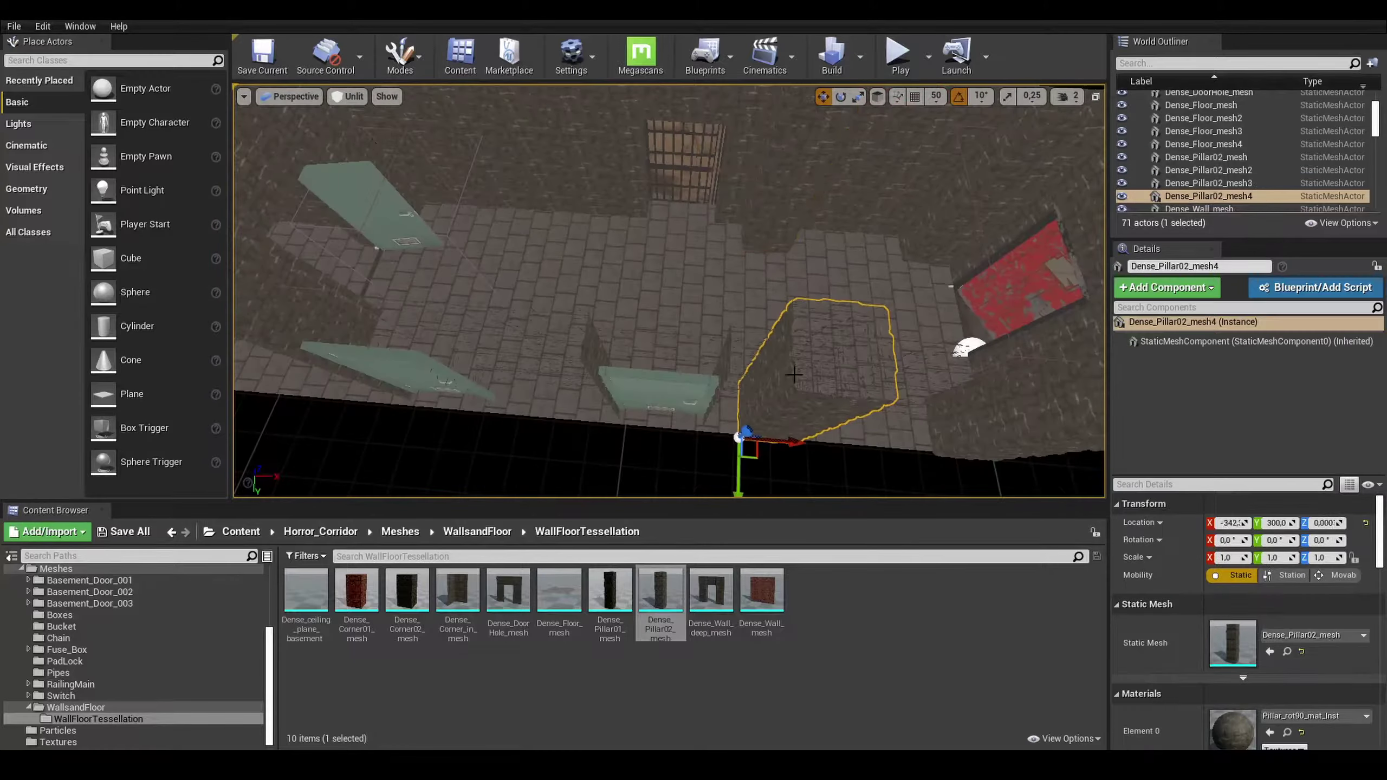
key("Escape")
Place a pillar beside the door and stretch it to fit the wall.
left_click_drag(660, 595, 557, 309)
mouse_move(557, 309)
right_mouse_down()
mouse_move(525, 426)
mouse_move(696, 469)
right_mouse_up()
left_click_drag(674, 446, 710, 415)
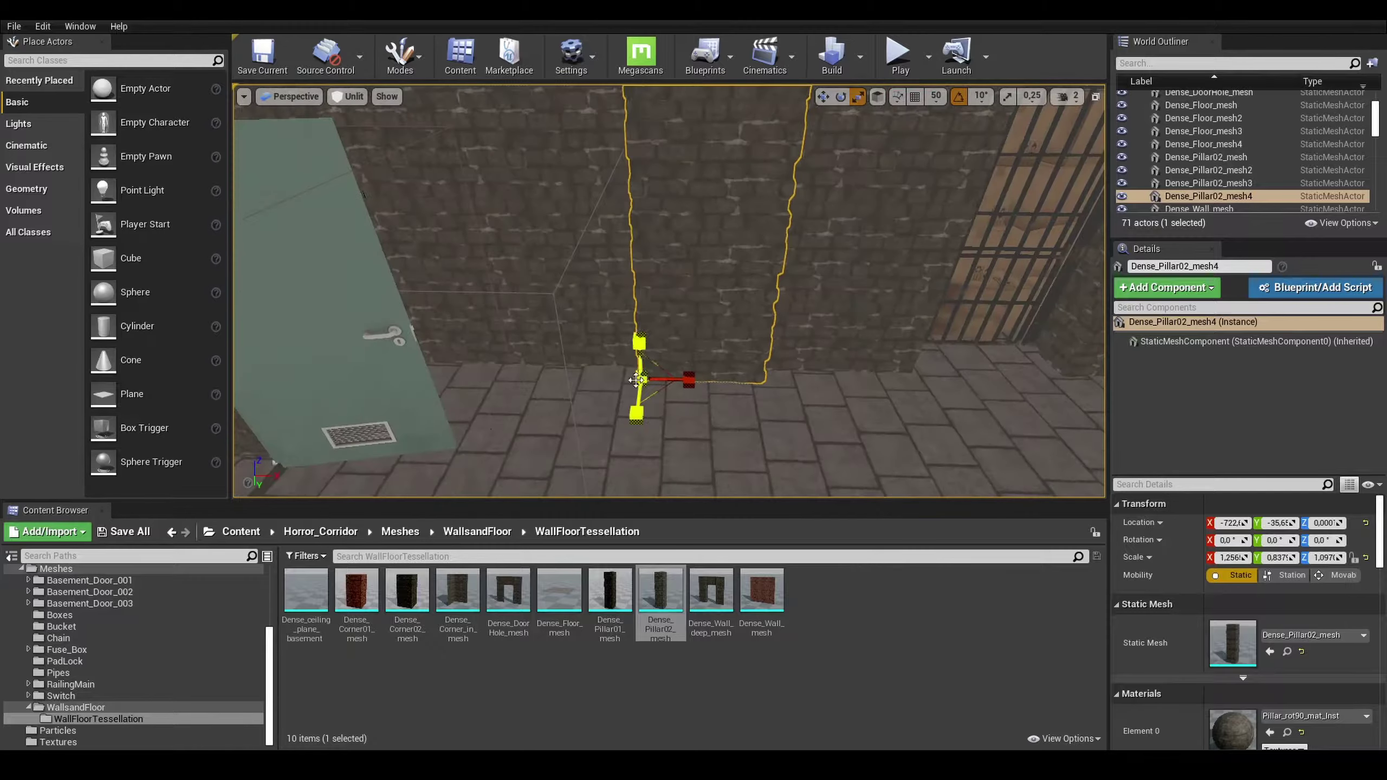
right_click_drag(710, 415, 655, 382)
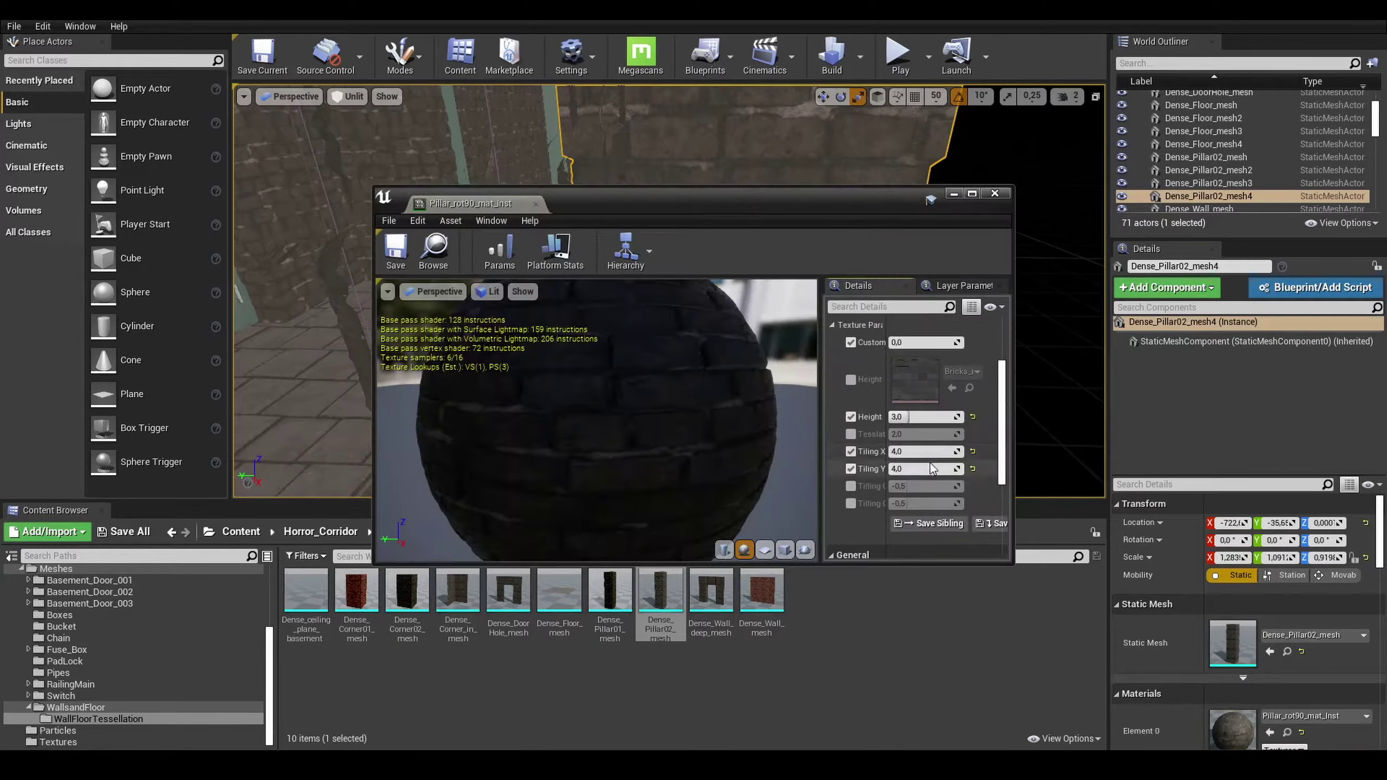
Add a Dense_Pillar01 pillar and enlarge it to 1.365×1.585 to fill the wall.
left_click_drag(610, 589, 545, 372)
left_click_drag(660, 590, 557, 434)
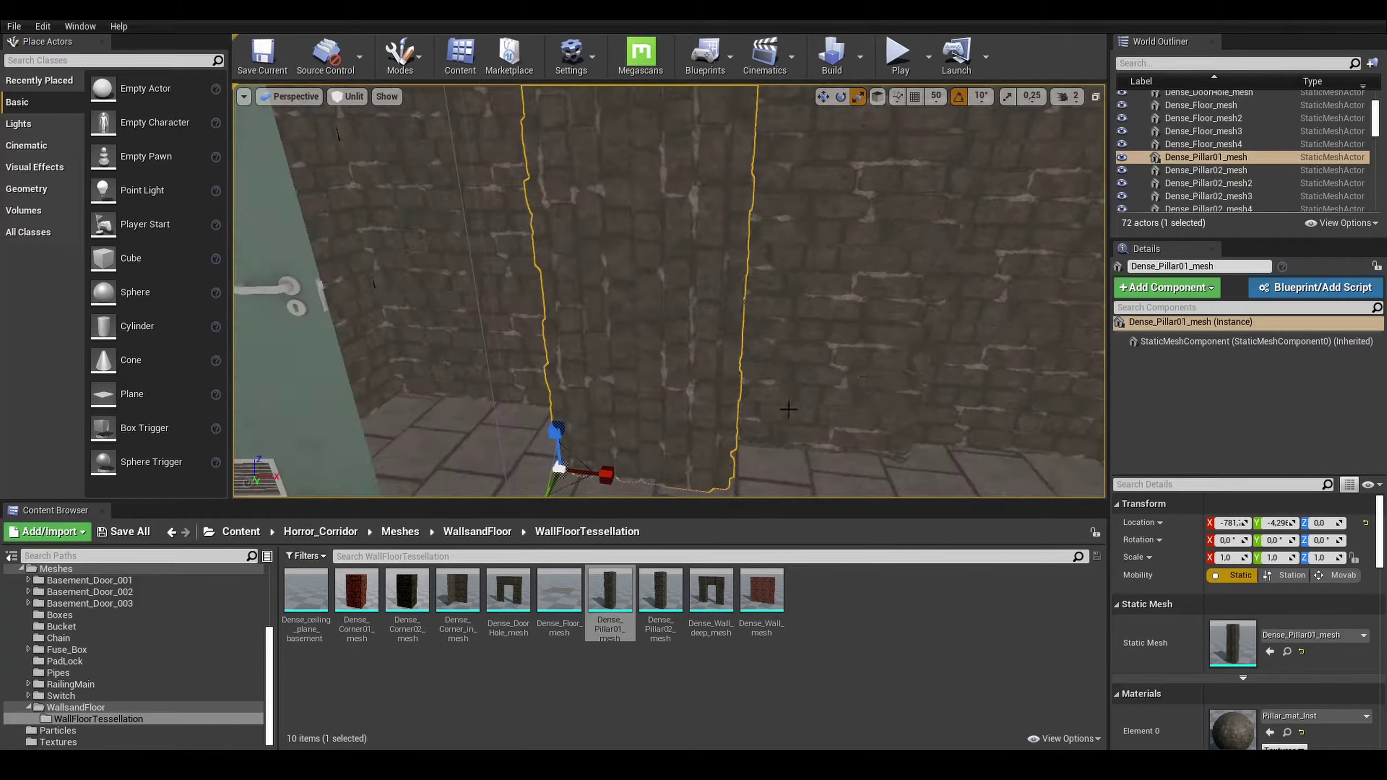
key("ctrl+z")
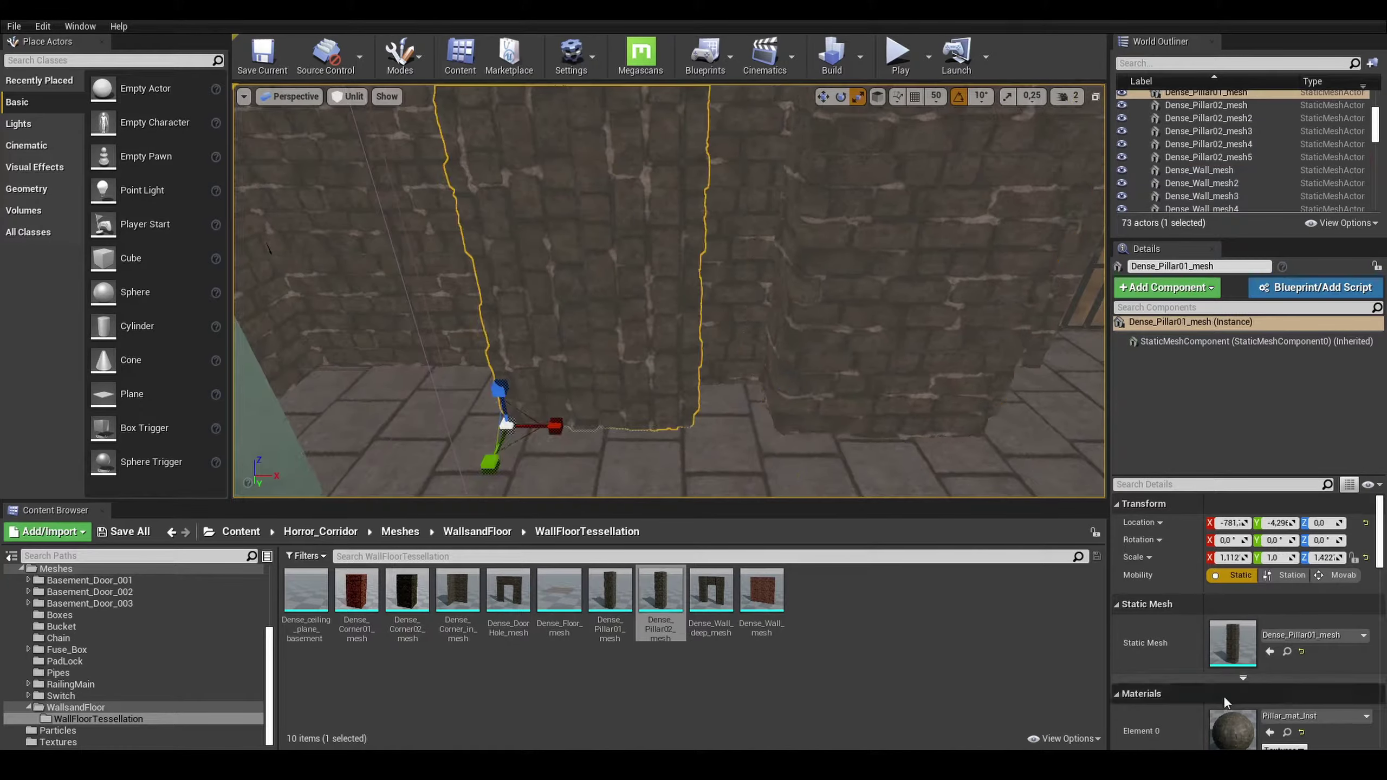
left_click_drag(555, 426, 873, 394)
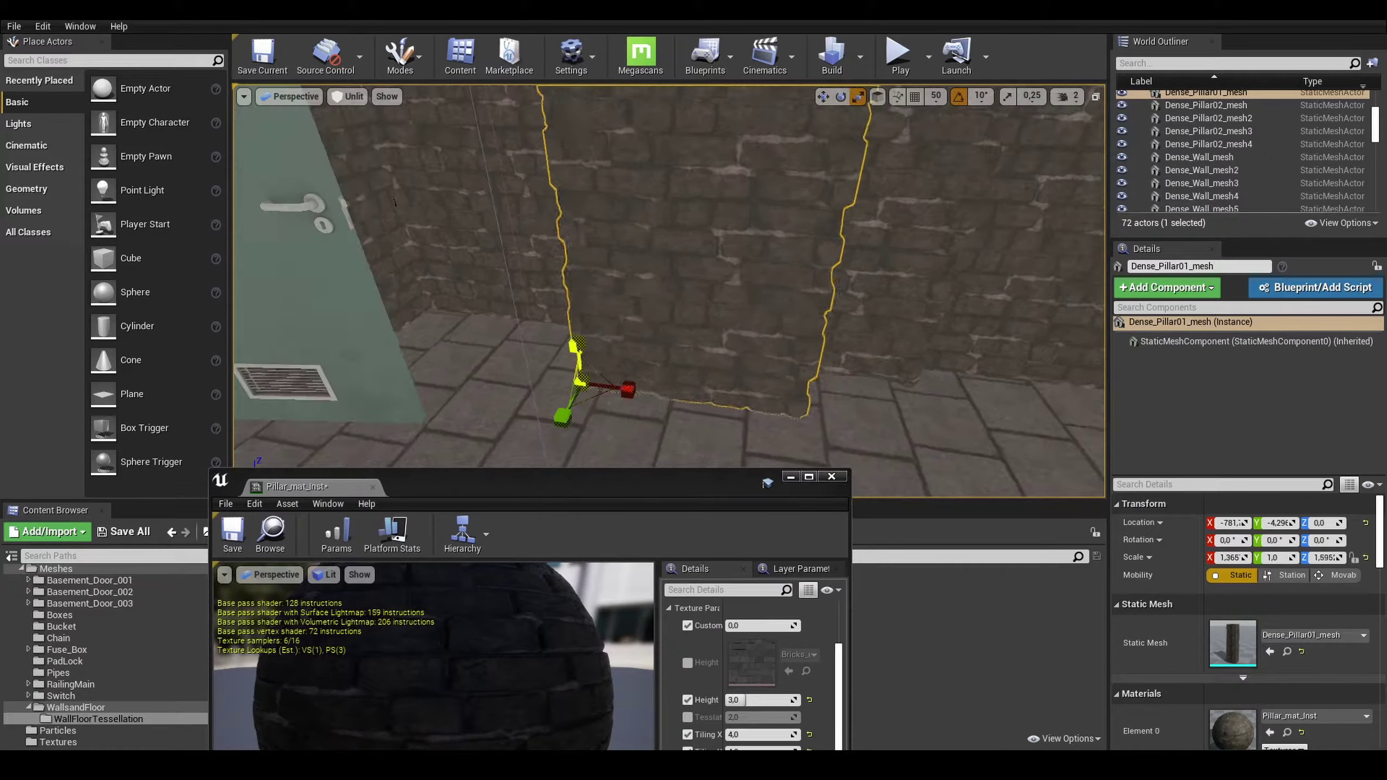
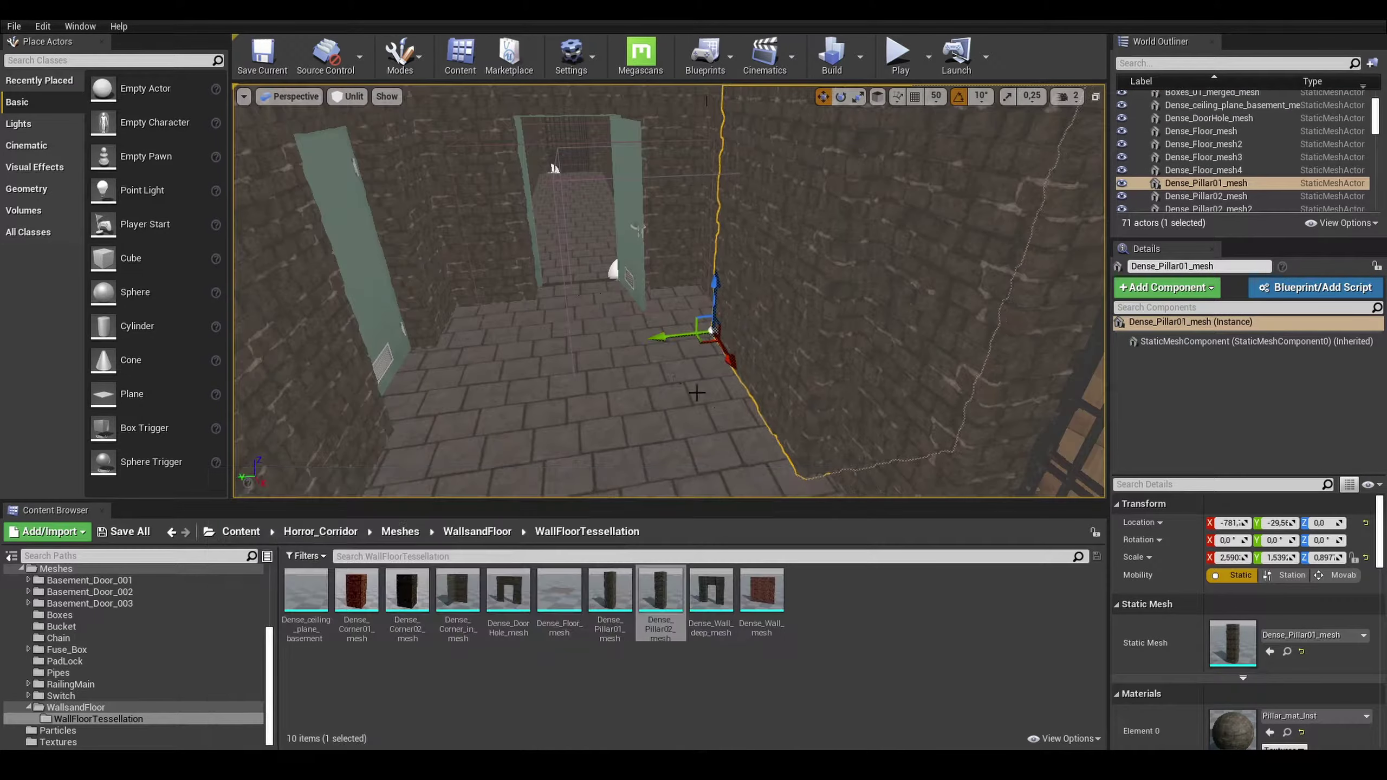
Alt-drag Dense_Pillar01 pillar copies along the corridor wall, resizing one of them.
left_click_drag(610, 590, 736, 382)
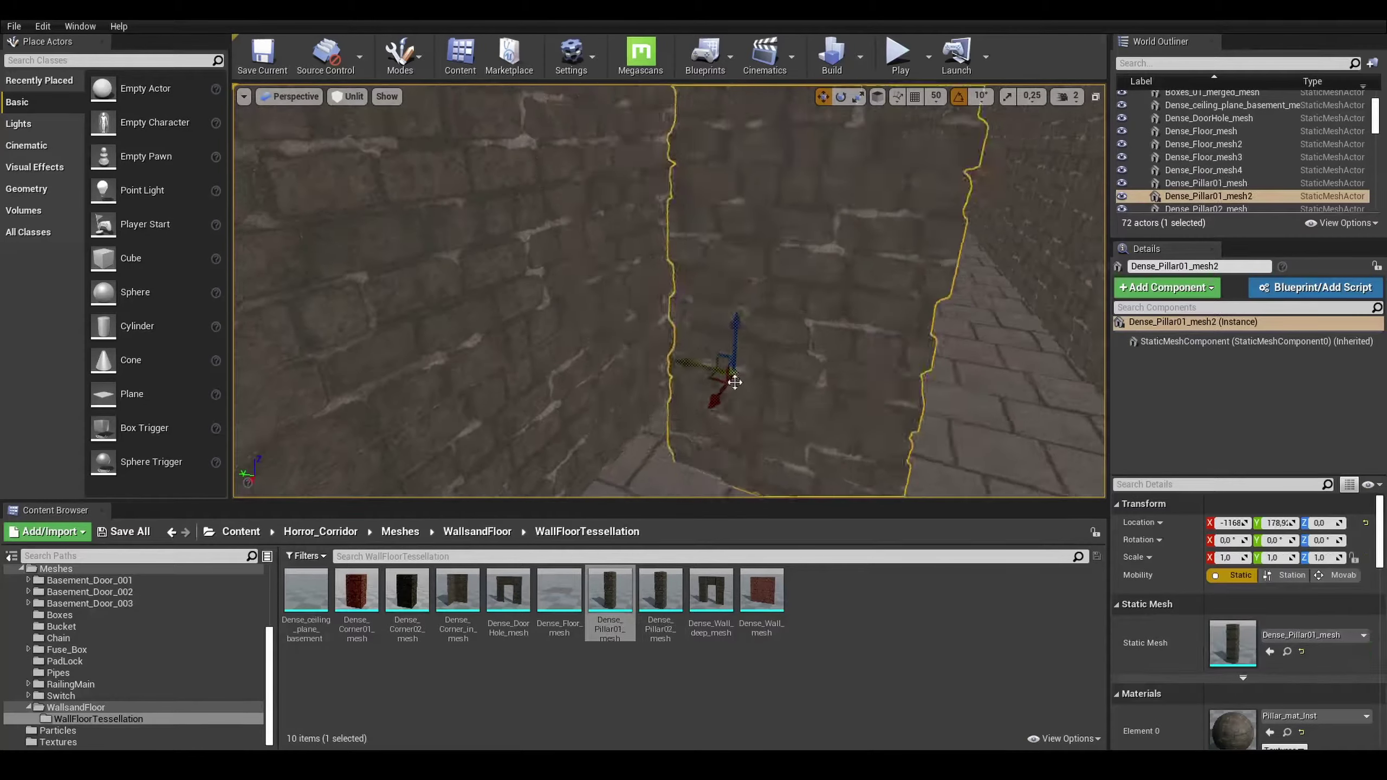
mouse_move(667, 334)
left_mouse_down("alt")
mouse_move(640, 264)
mouse_move(530, 267)
left_mouse_up("alt")
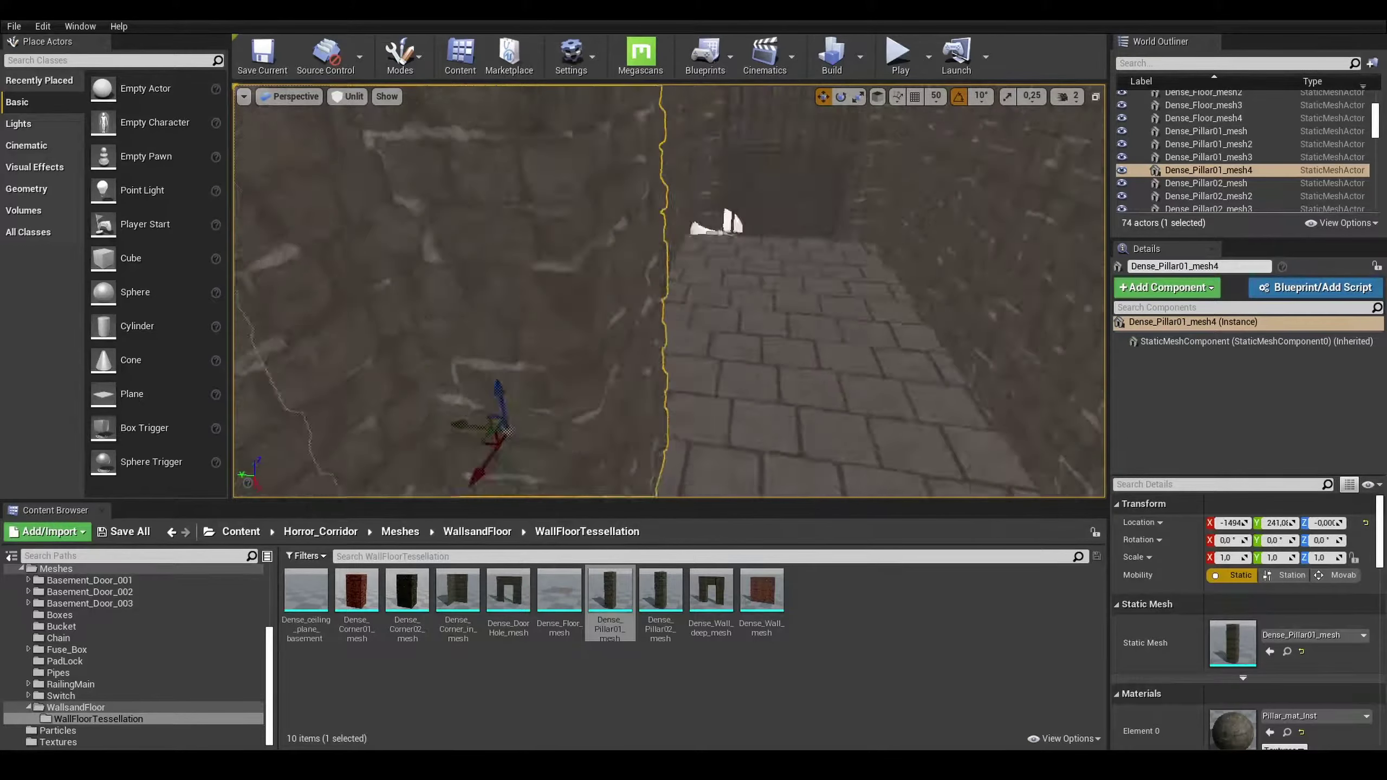
left_click_drag(498, 429, 600, 421, "alt")
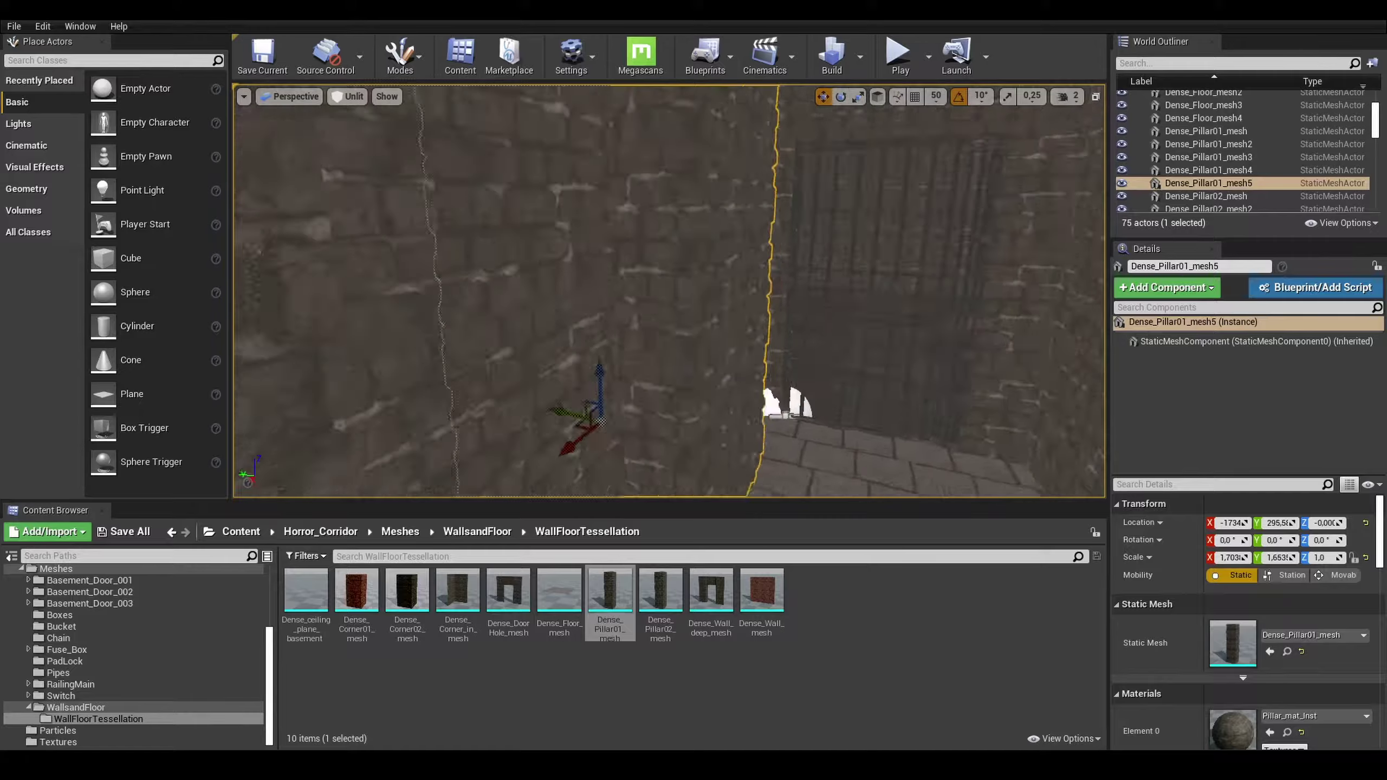
left_click(556, 310)
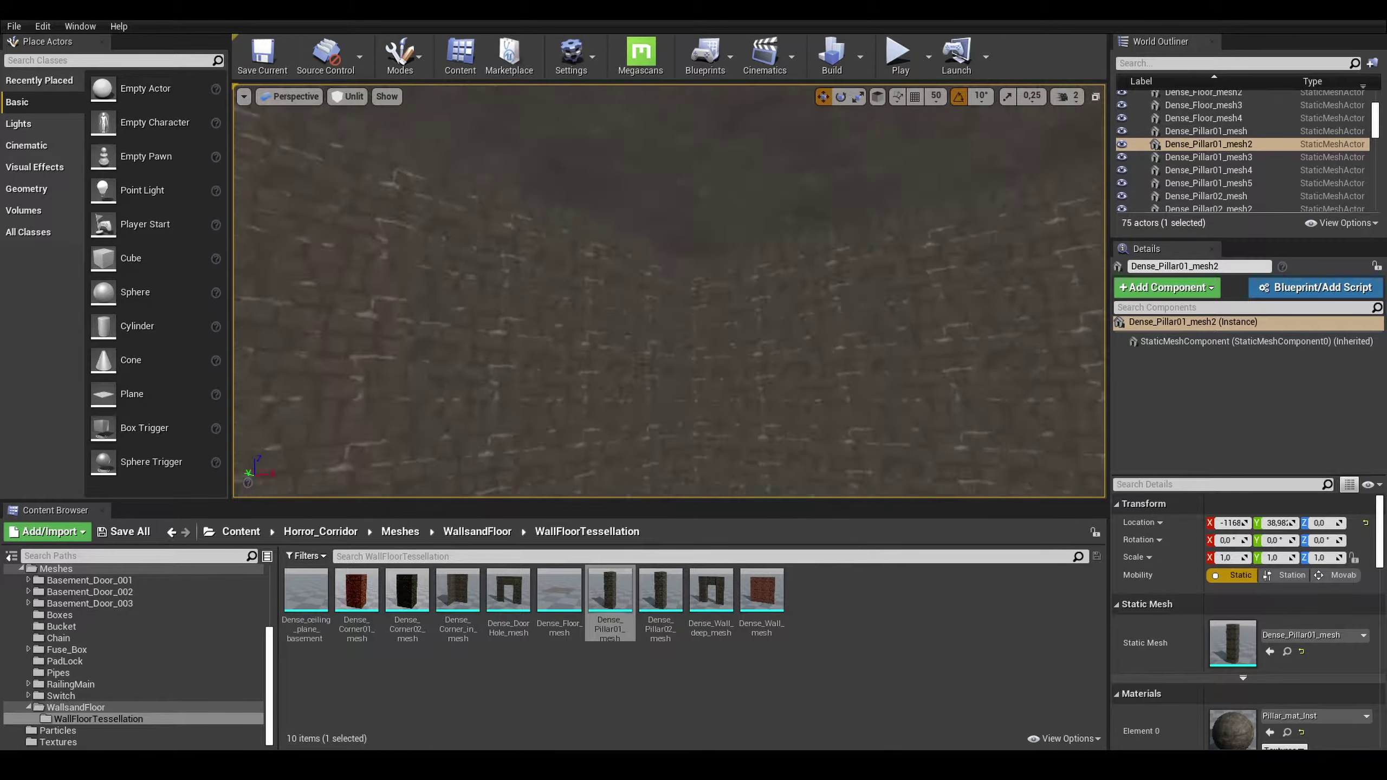
left_click_drag(601, 251, 635, 235, "alt")
Drag a new Dense_Pillar01 pillar into the corner and look over the red-walled doorway.
left_click(655, 464)
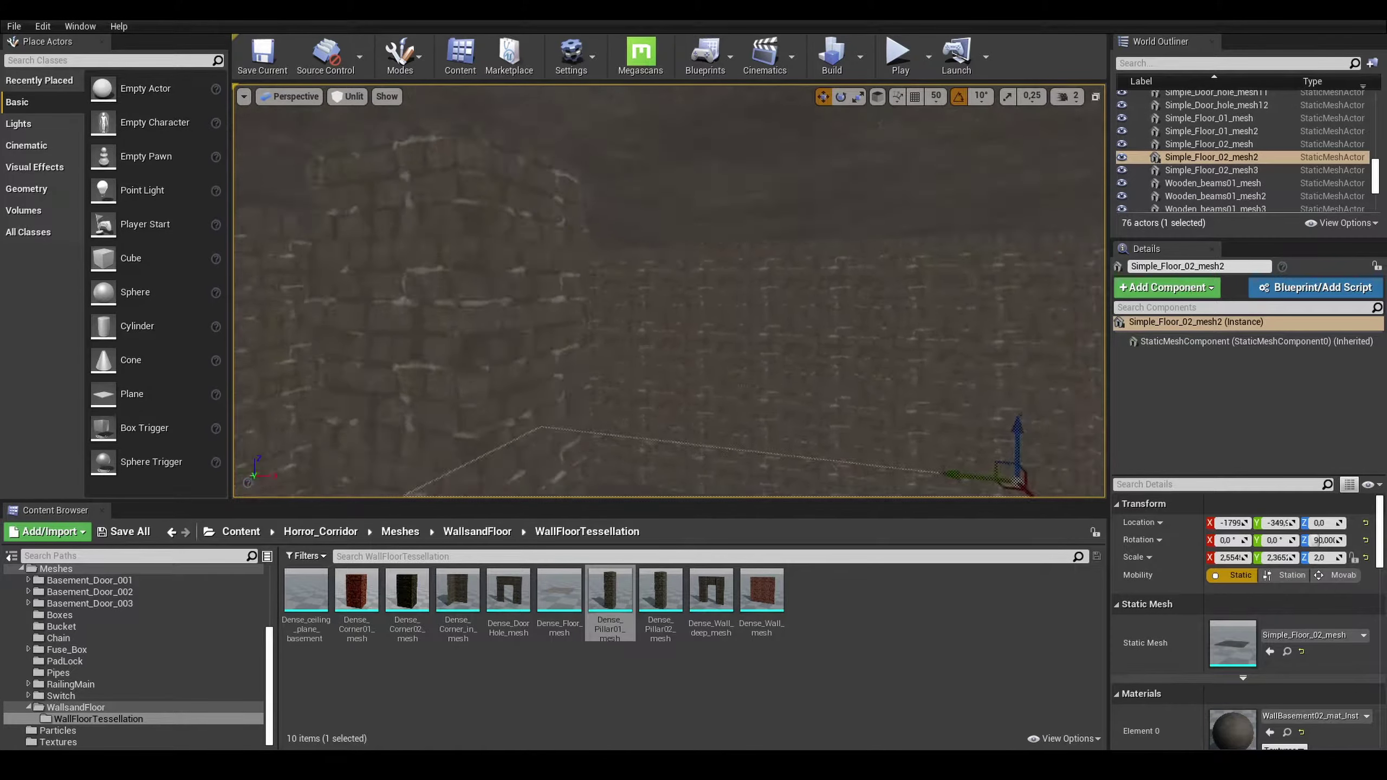
left_click_drag(610, 593, 619, 307)
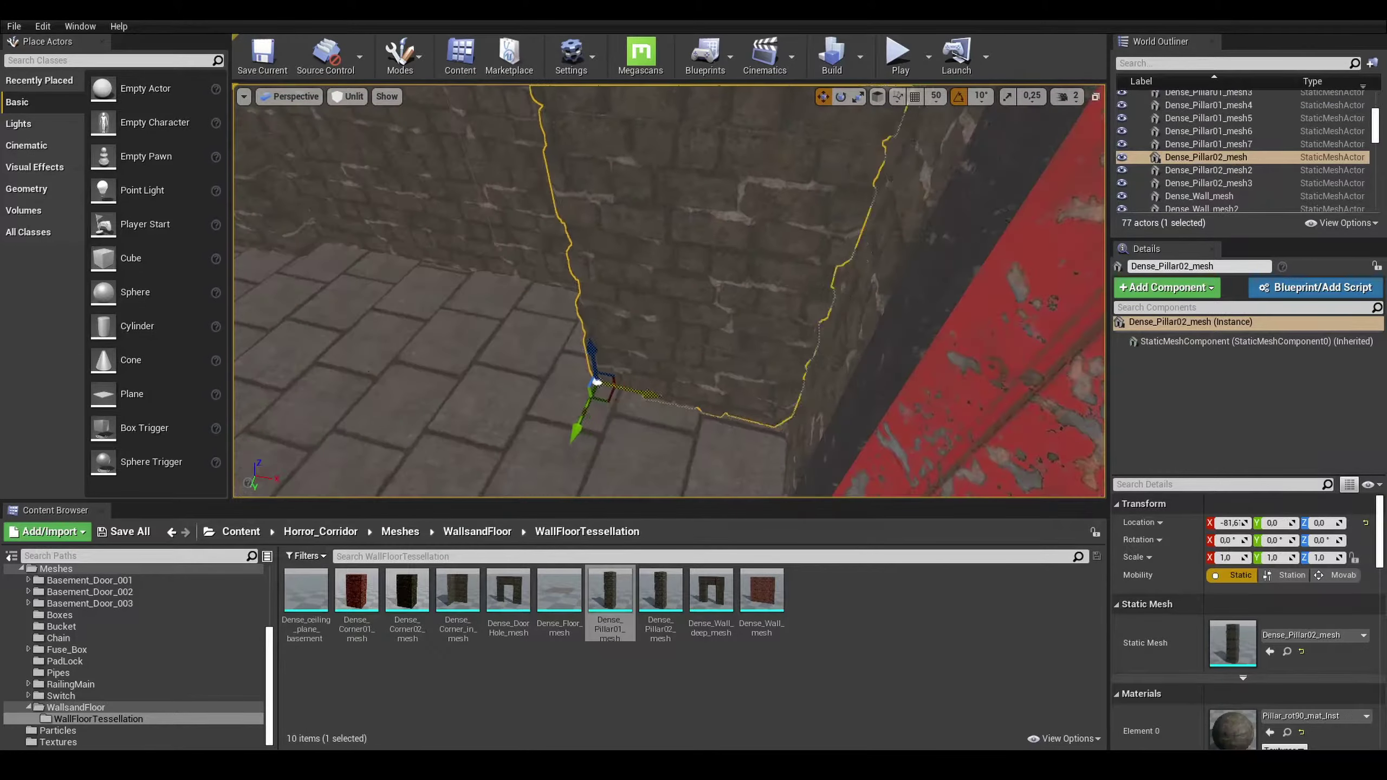
left_click(927, 328)
right_click_drag(588, 310, 733, 287)
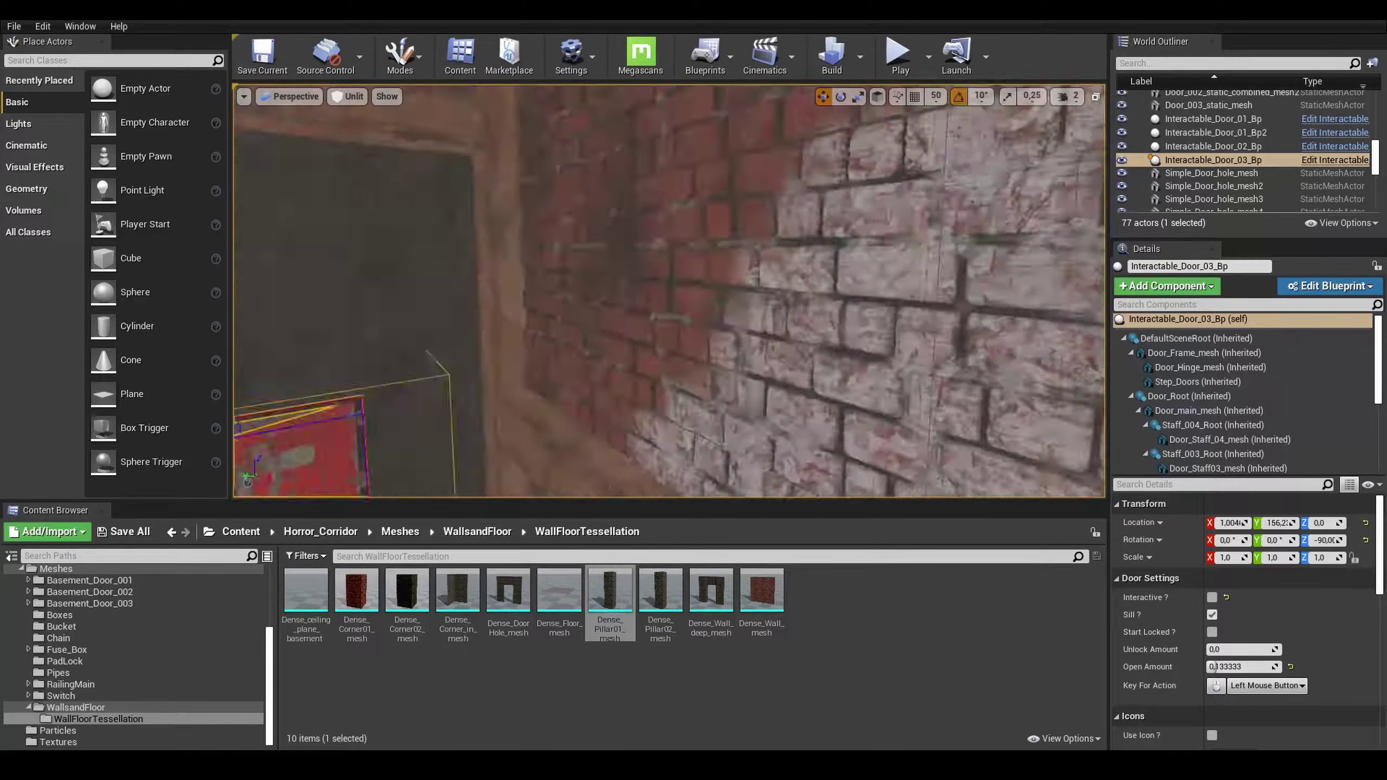
left_click(481, 223)
Switch editor mode, then delete the selected Pipes_merged_03_mesh pipe run near the stairwell.
left_click(399, 55)
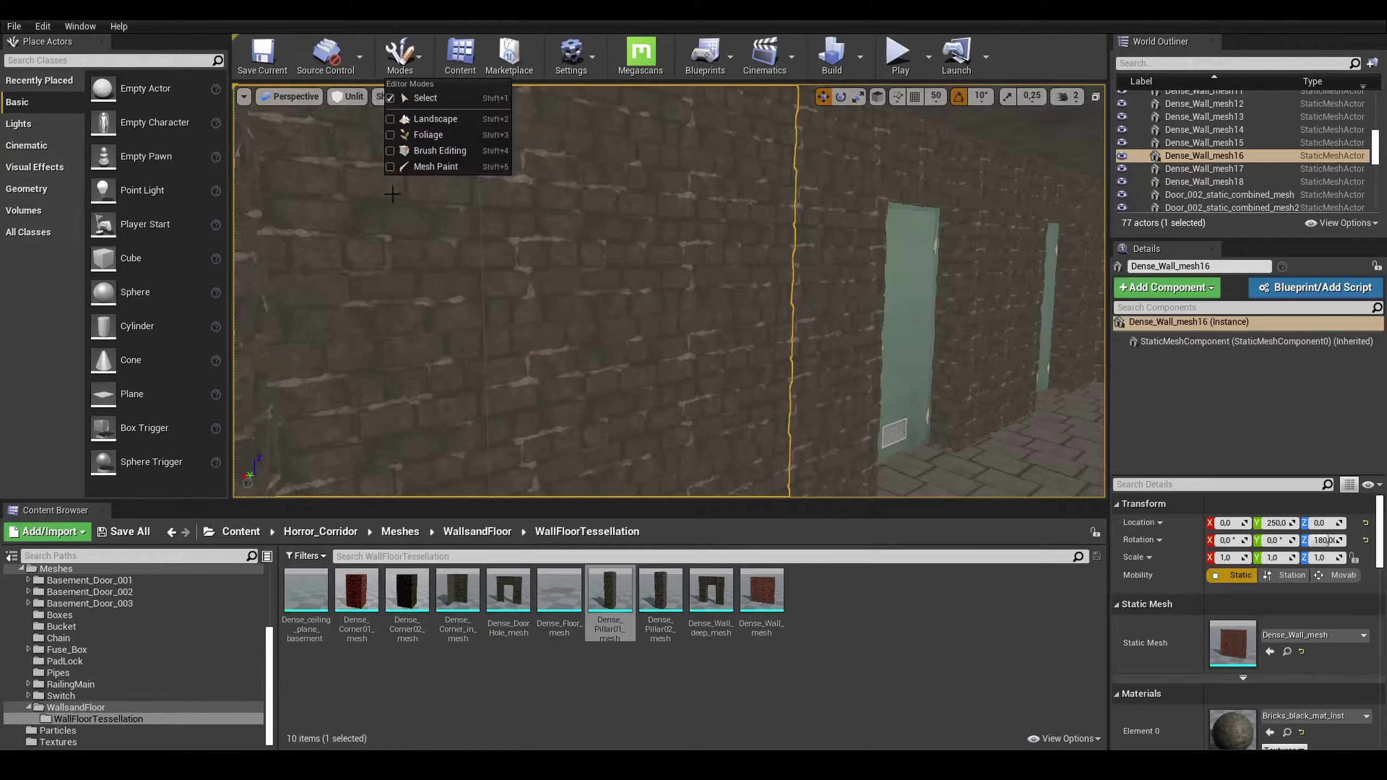
left_click(435, 166)
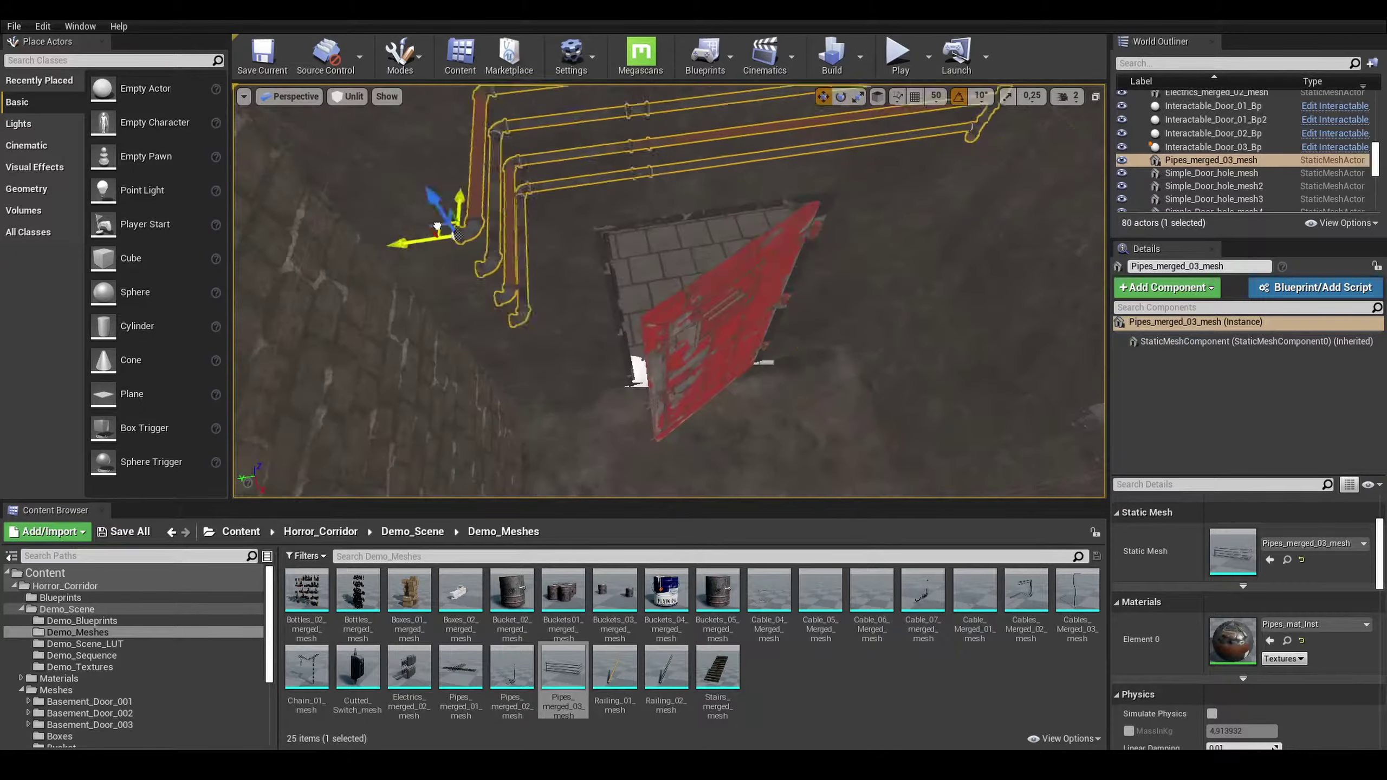
key("Delete")
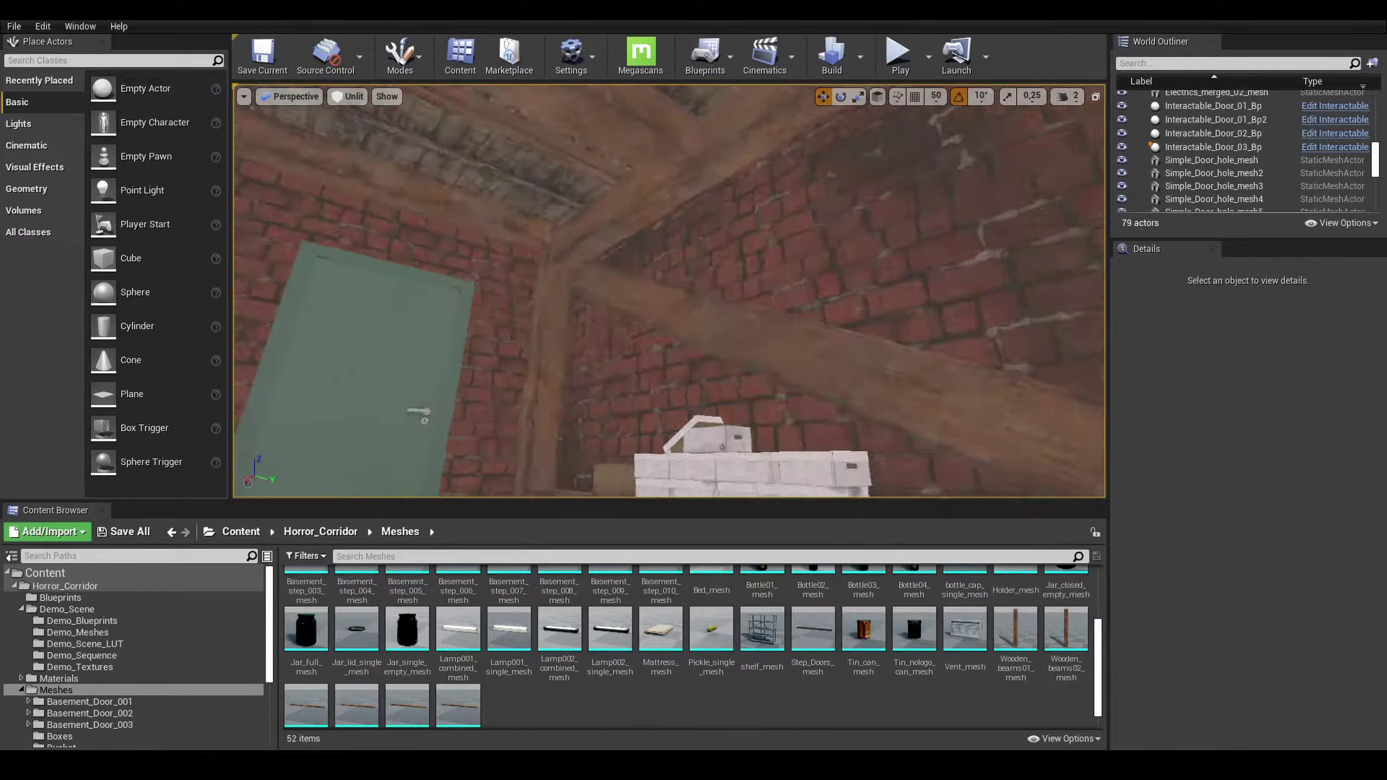
Hang Lamp001_single_mesh and Lamp002_combined_mesh ceiling lamps in the corridor.
left_click_drag(508, 628, 798, 308)
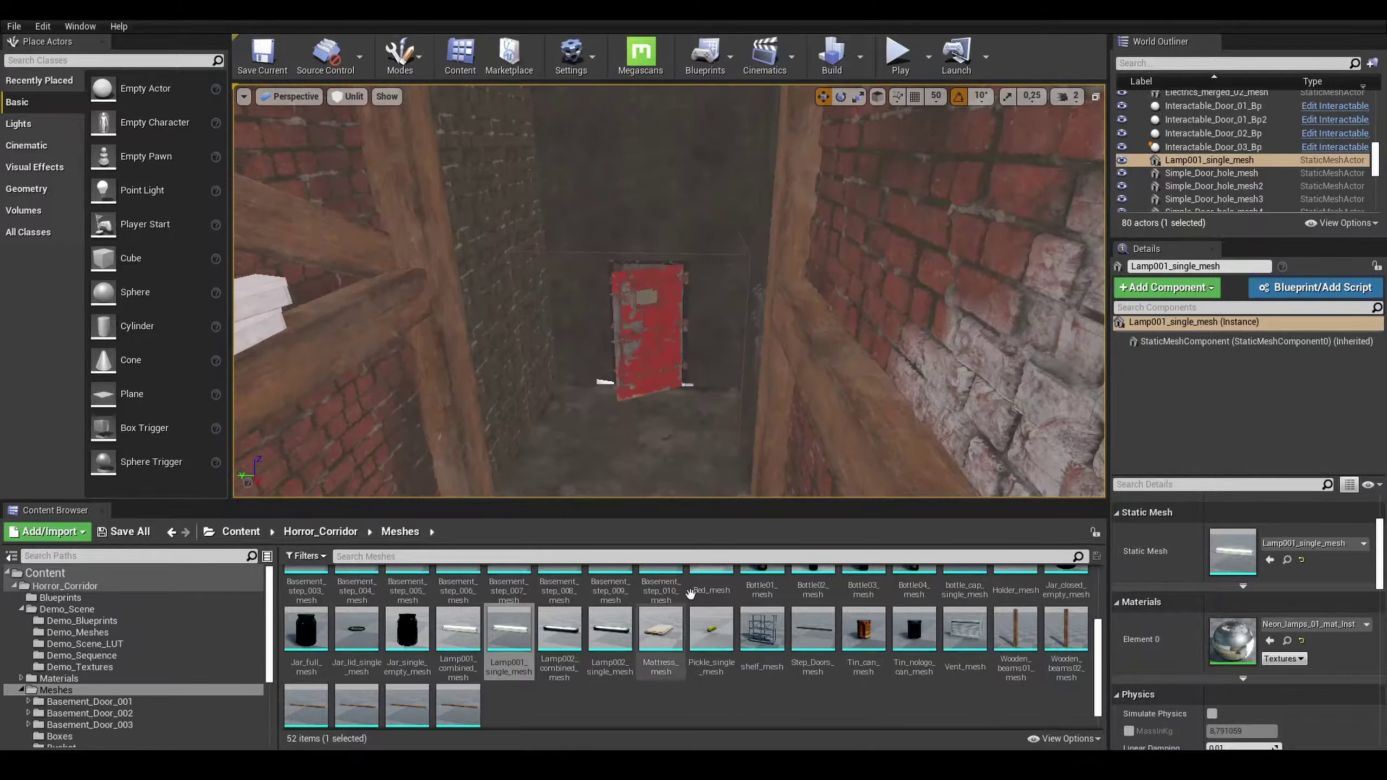
left_click_drag(559, 629, 814, 257)
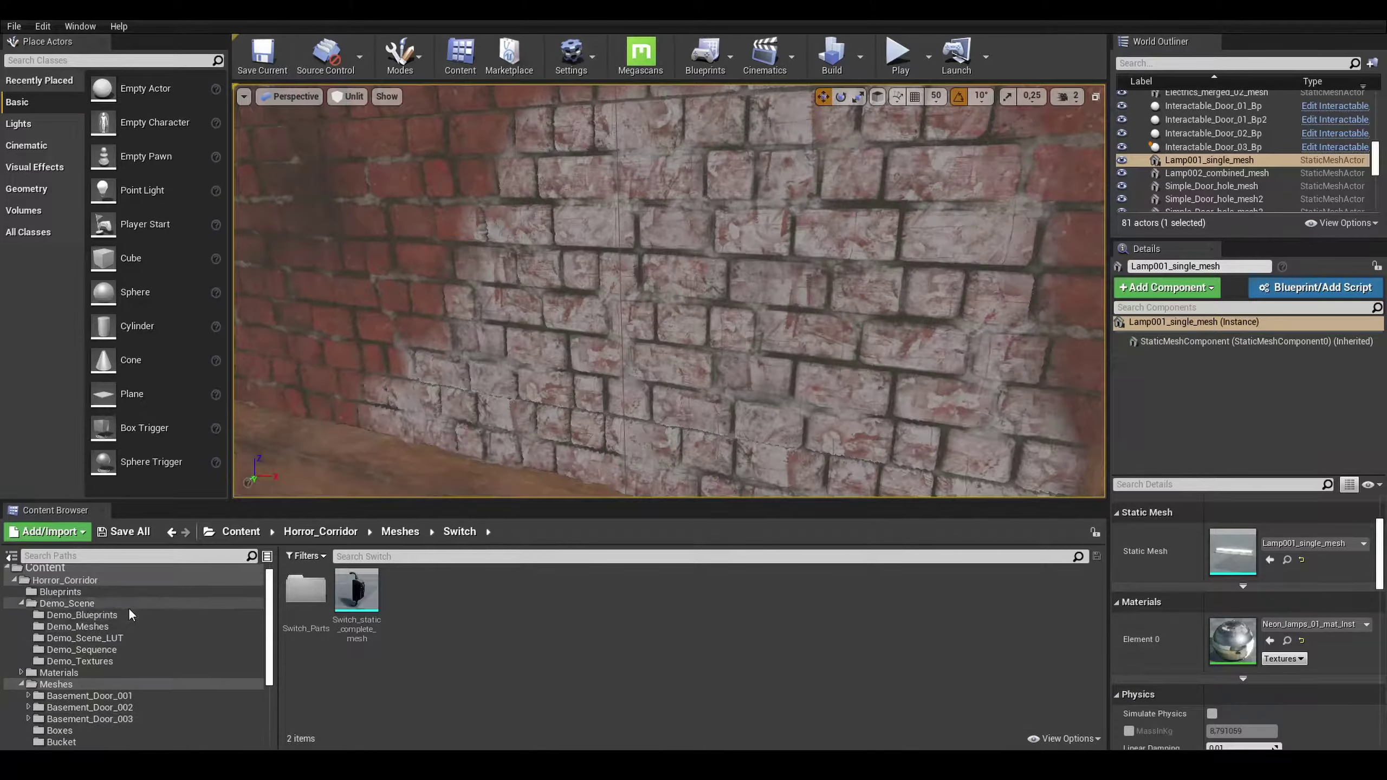
left_click(60, 591)
Mount a Switch_Bp on the brick wall with Enable Cabel 0 off, 1 on, and Cutted Cable 1 checked.
left_click_drag(1077, 590, 661, 329)
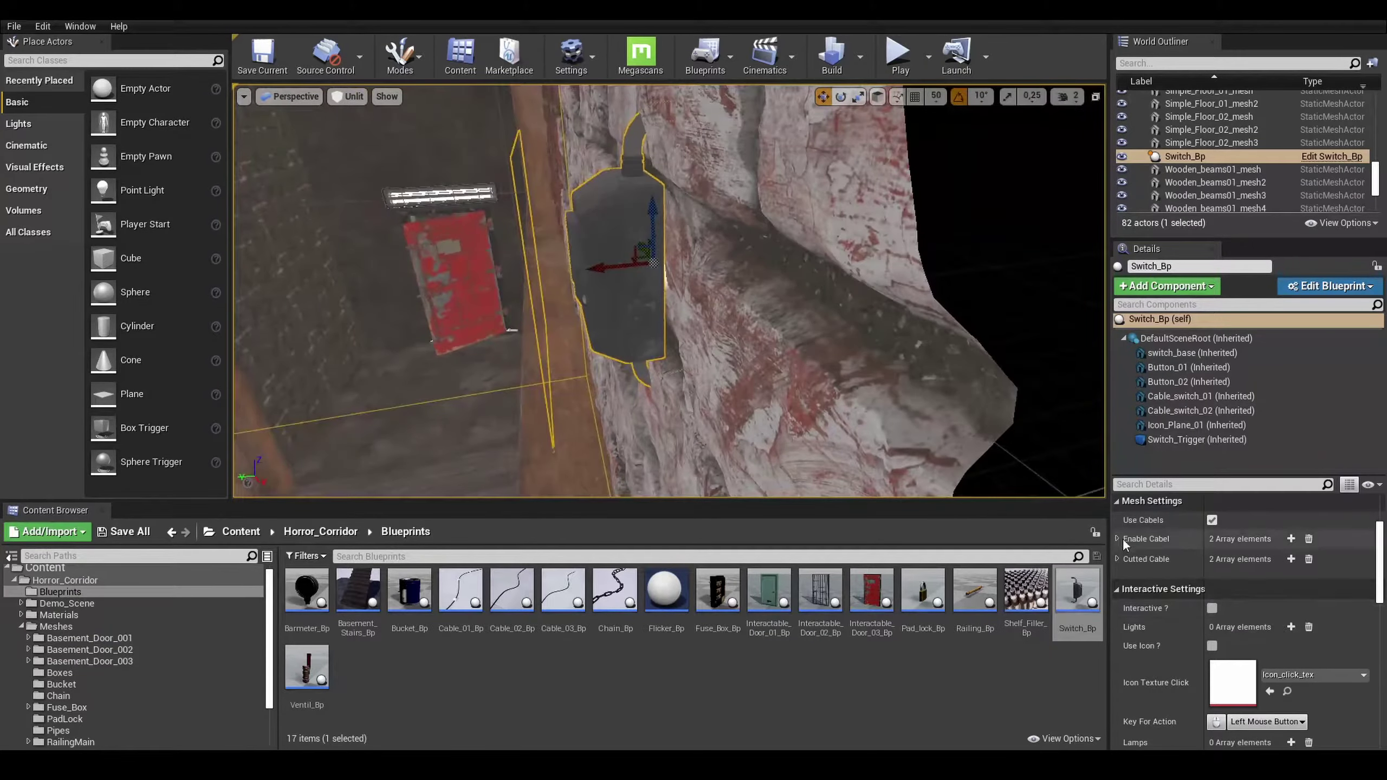
left_click(1117, 539)
left_click(1117, 593)
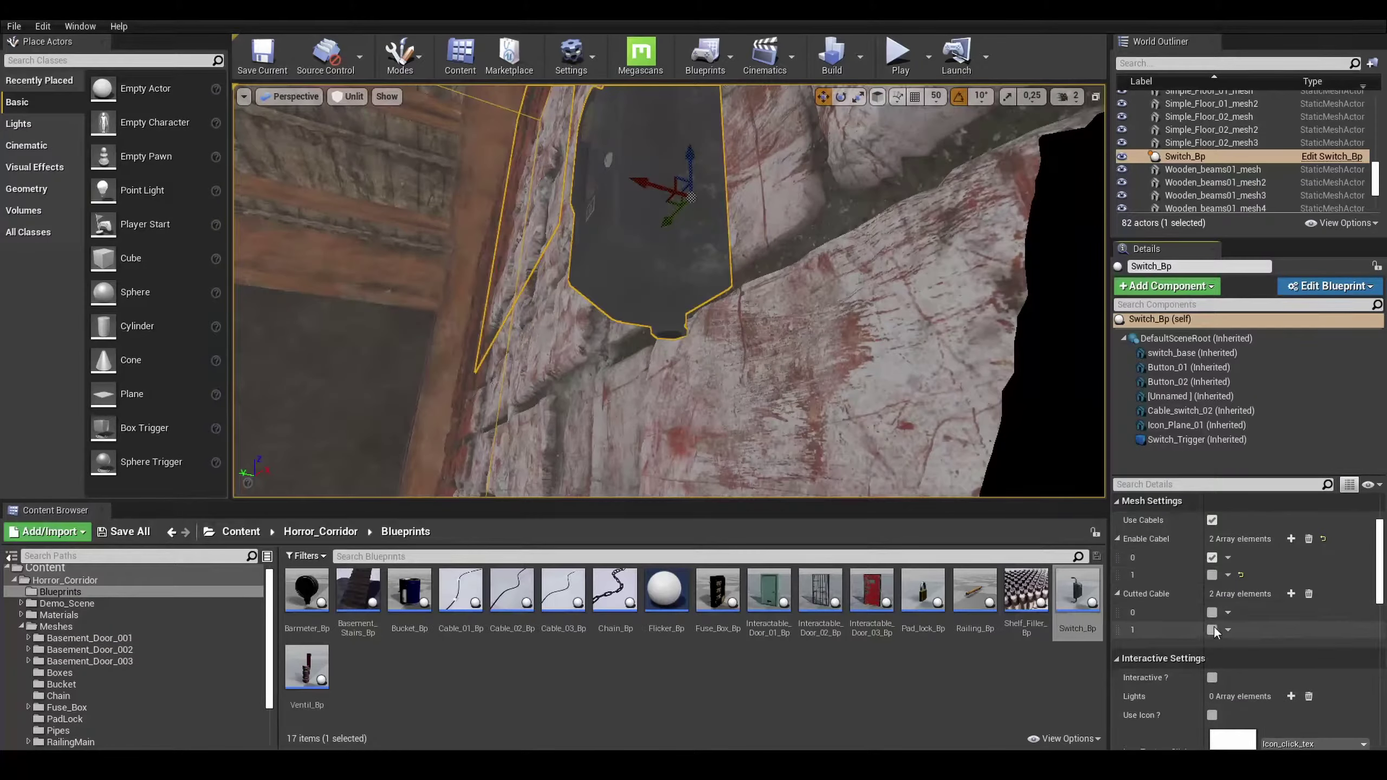
left_click(1211, 629)
left_click(1211, 574)
left_click(1211, 558)
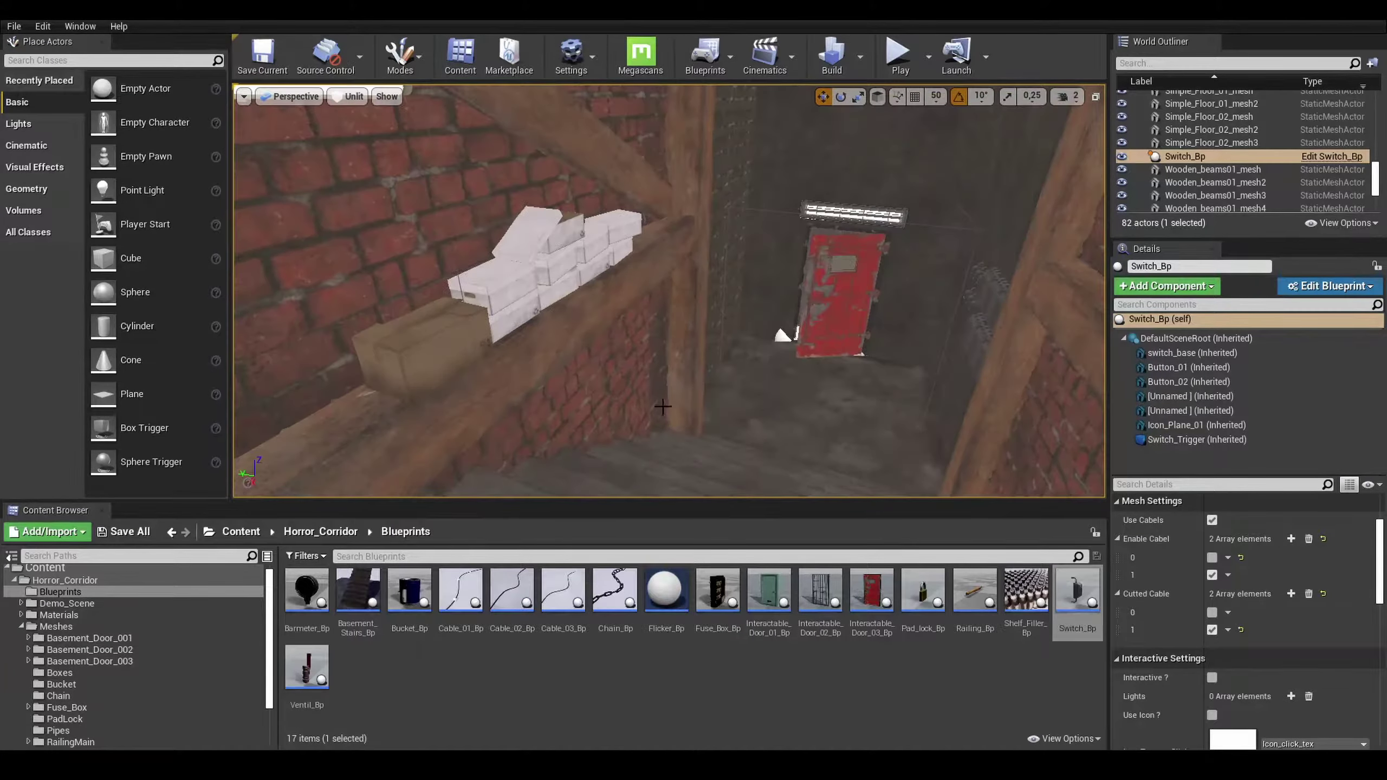
left_click(549, 283)
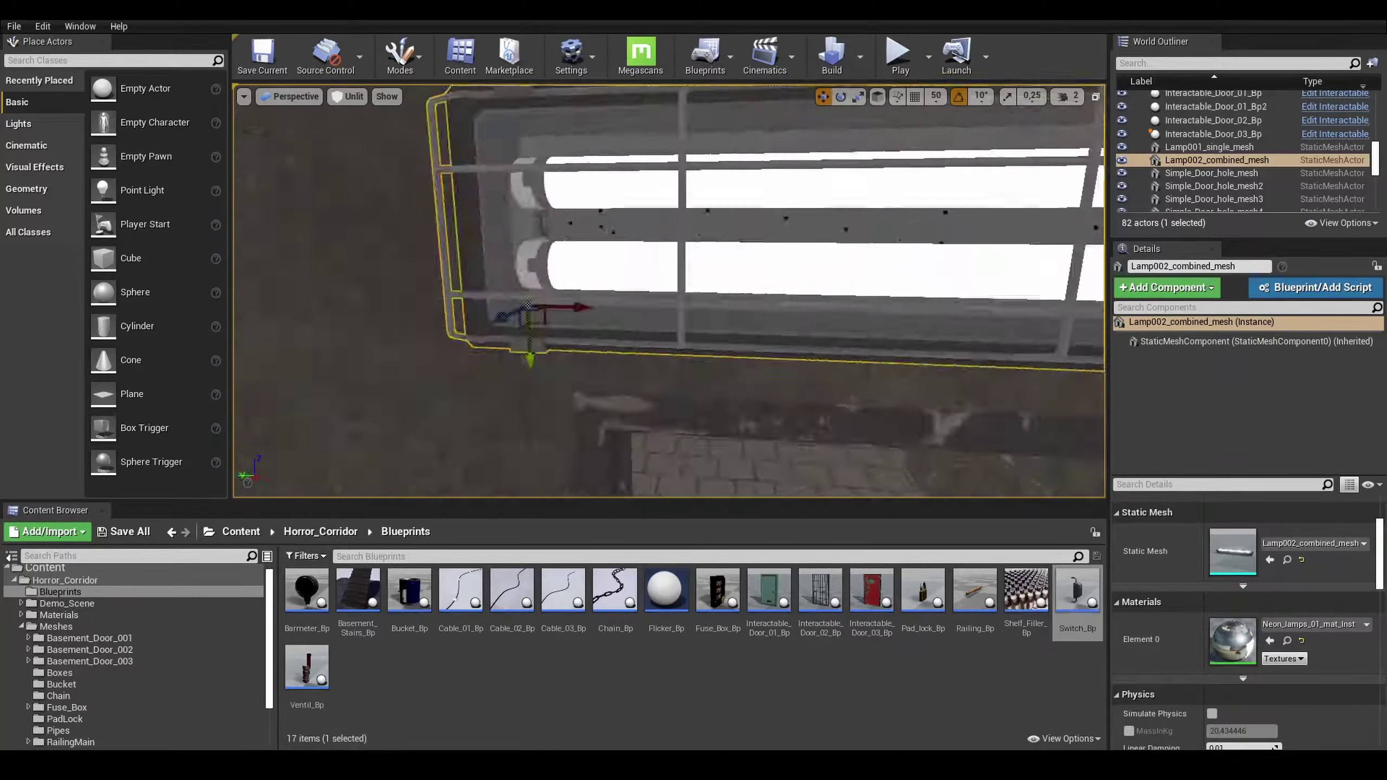
Add a Lamp001_combined_mesh ceiling lamp and a Ctrl+W duplicate further along the ceiling.
left_click(56, 626)
left_click_drag(457, 601, 628, 243)
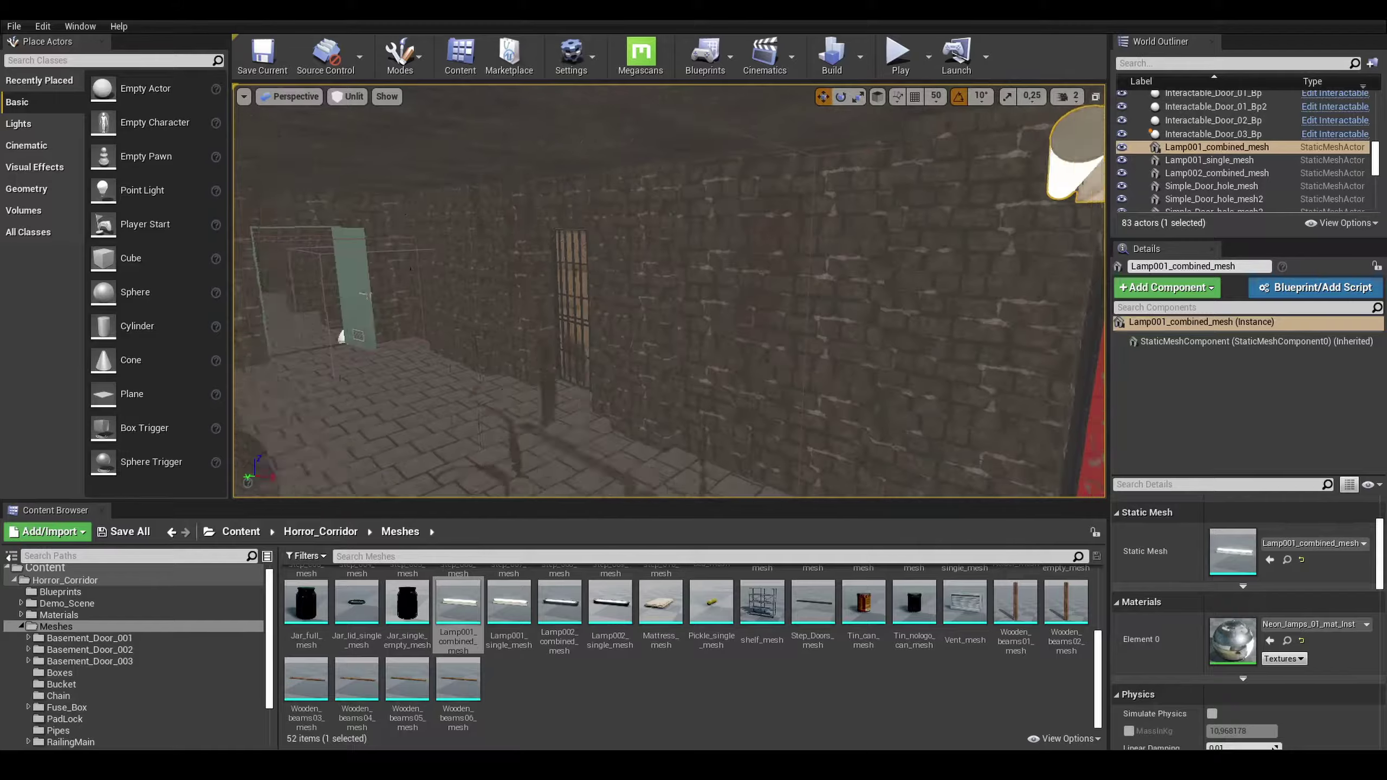
key("ctrl+w")
key("f")
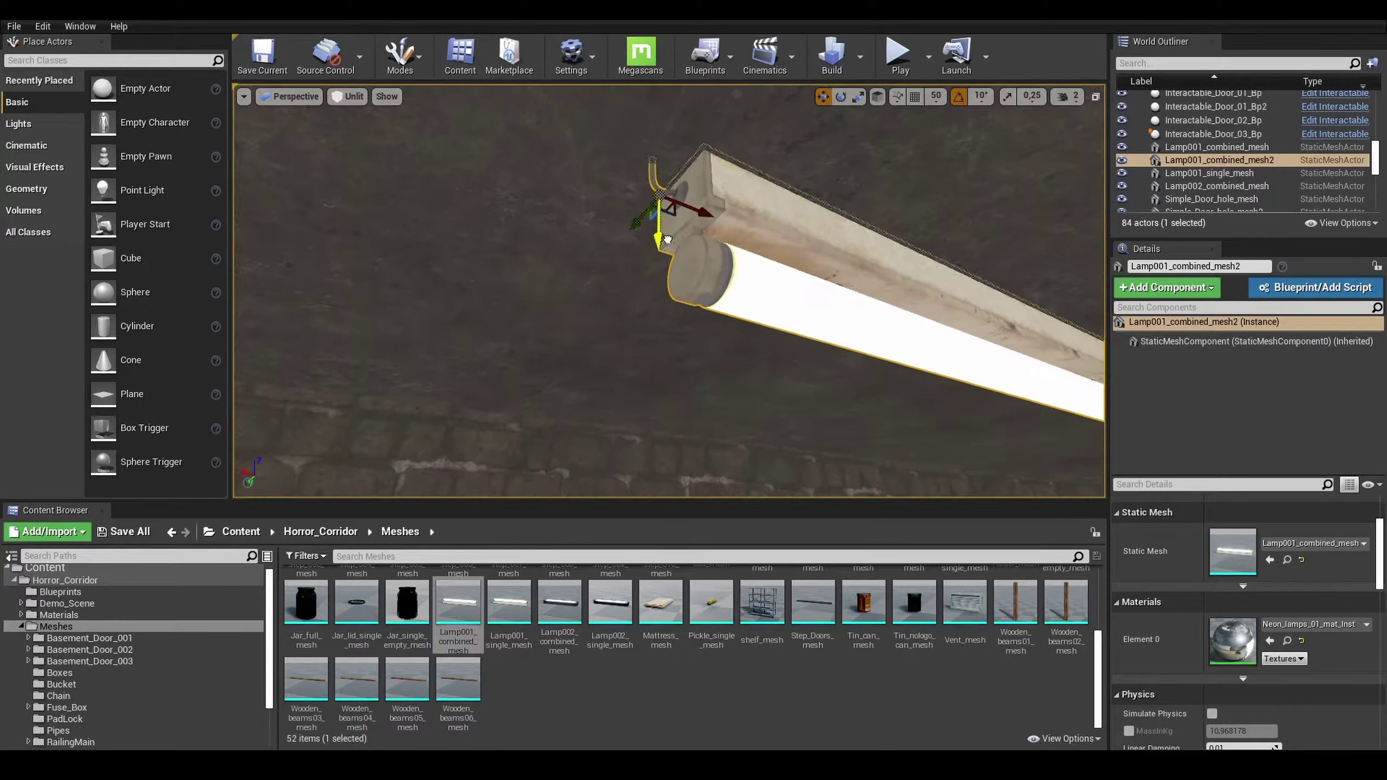
right_click_drag(897, 199, 897, 199)
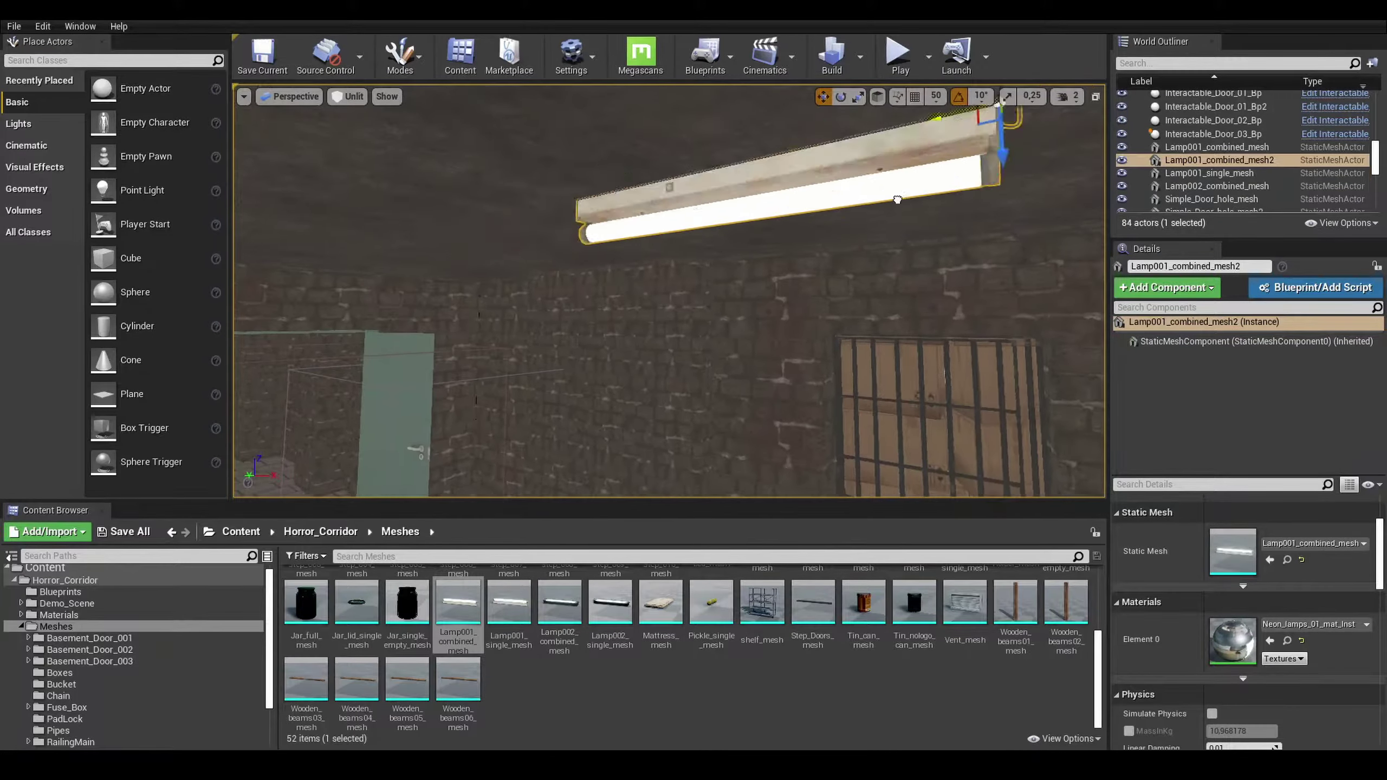
Duplicate a stone pillar with Ctrl+W and move the copy along the corridor wall.
left_click(765, 328)
key("ctrl+w")
right_click_drag(765, 328, 765, 328)
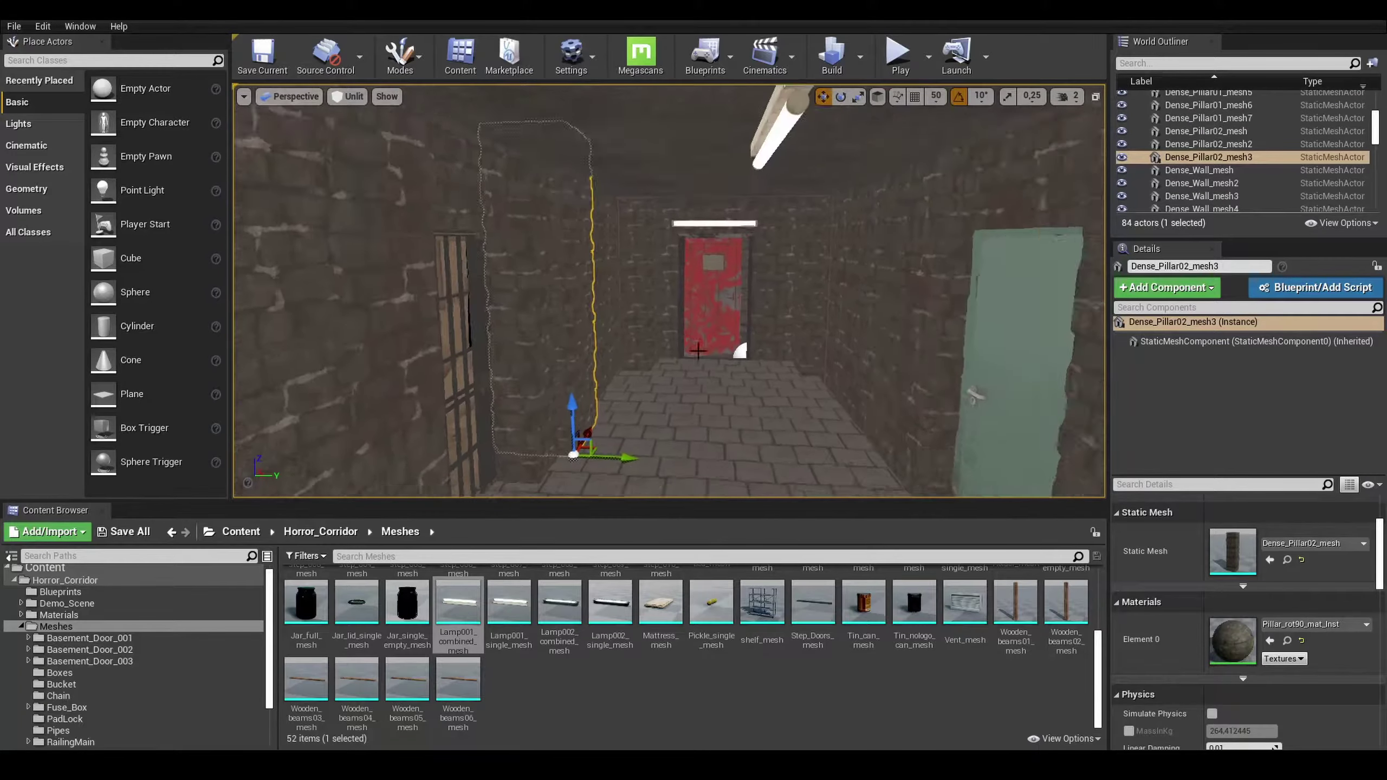
right_click_drag(669, 290, 668, 289)
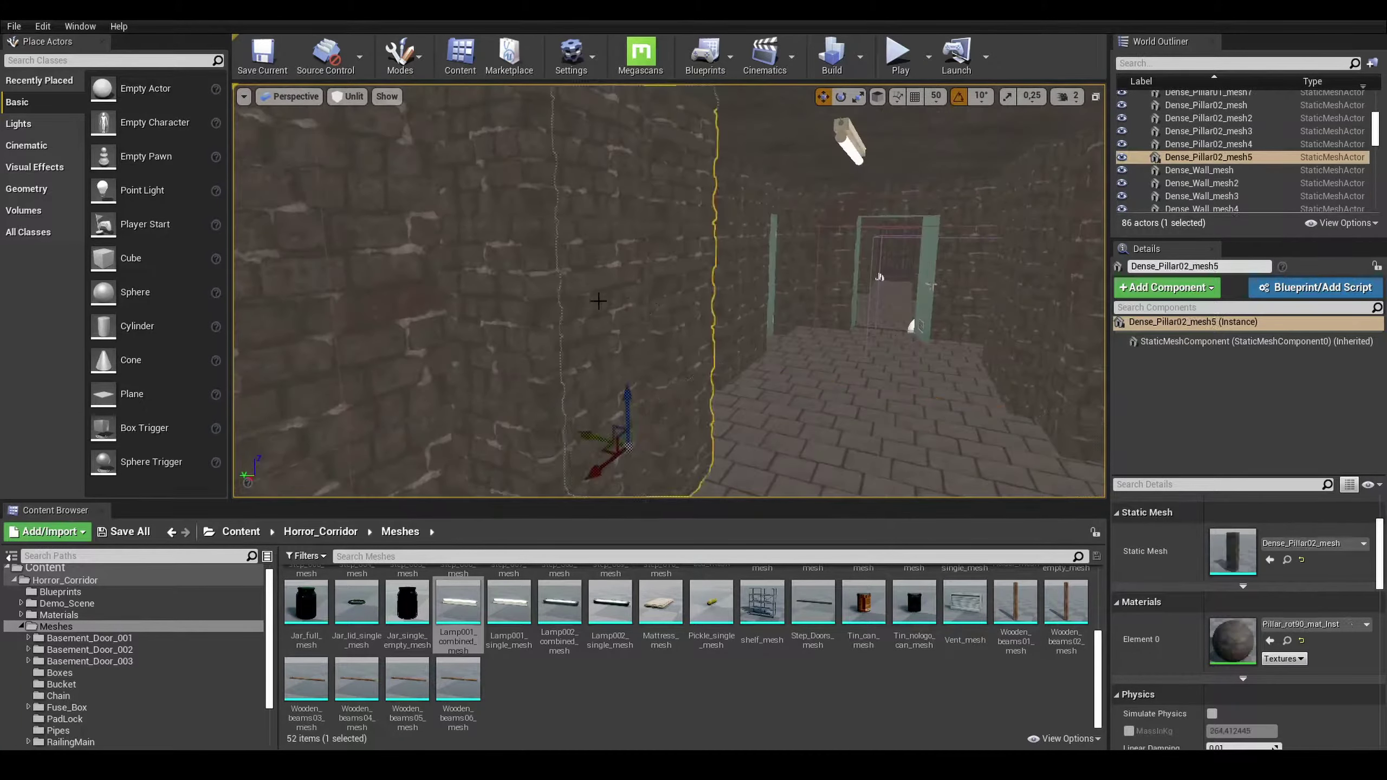
right_click_drag(683, 381, 683, 381)
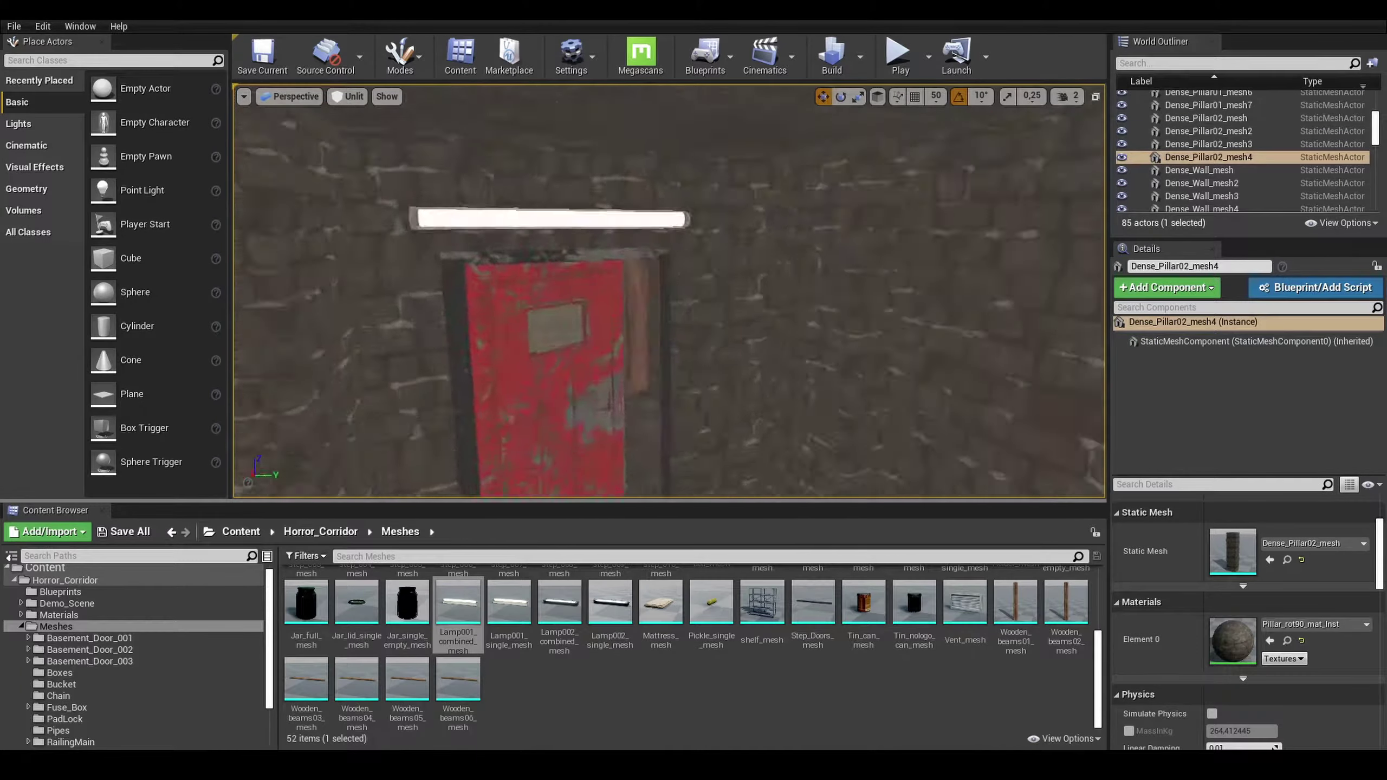
Place a shelf_mesh against the wall and Alt-drag two more copies along the corridor.
left_click_drag(762, 601, 688, 350)
right_click_drag(791, 350, 402, 356)
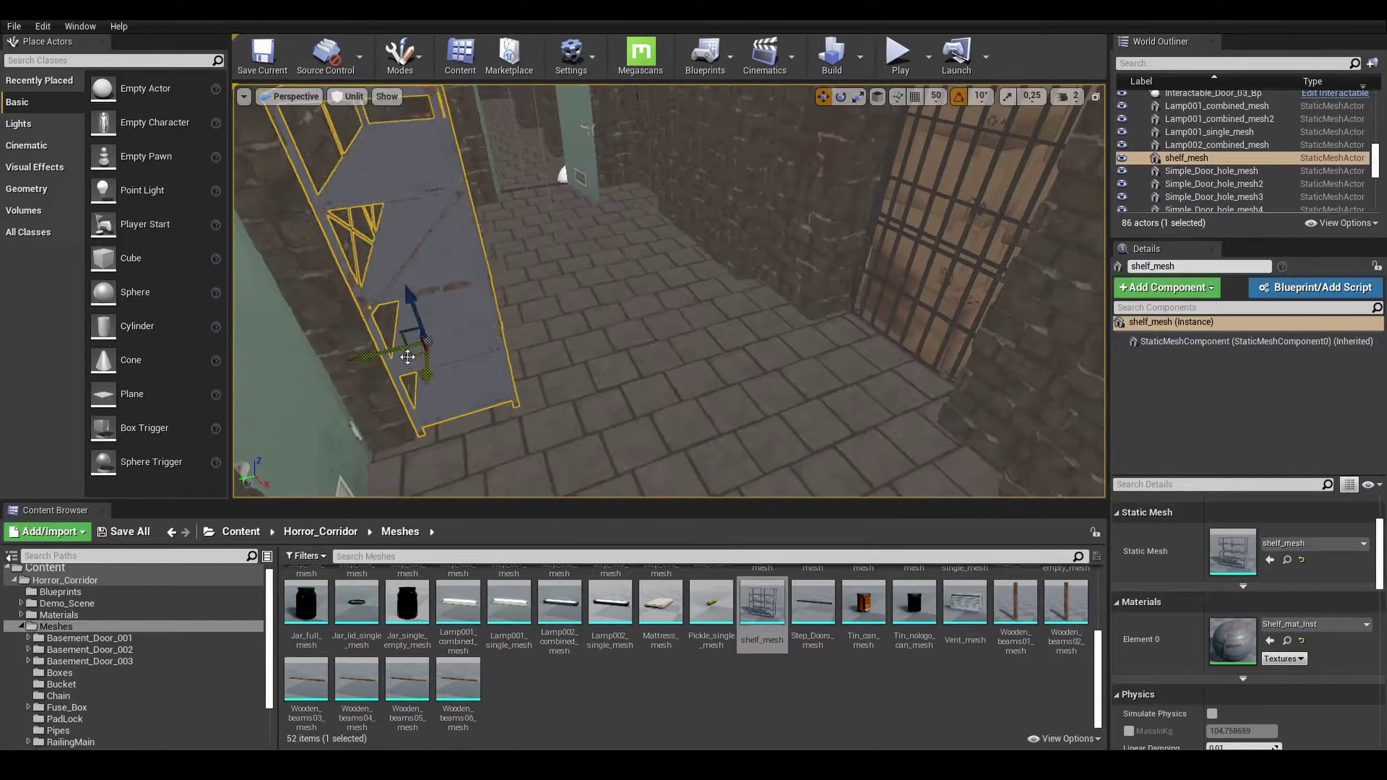
left_click_drag(403, 356, 668, 403, "alt")
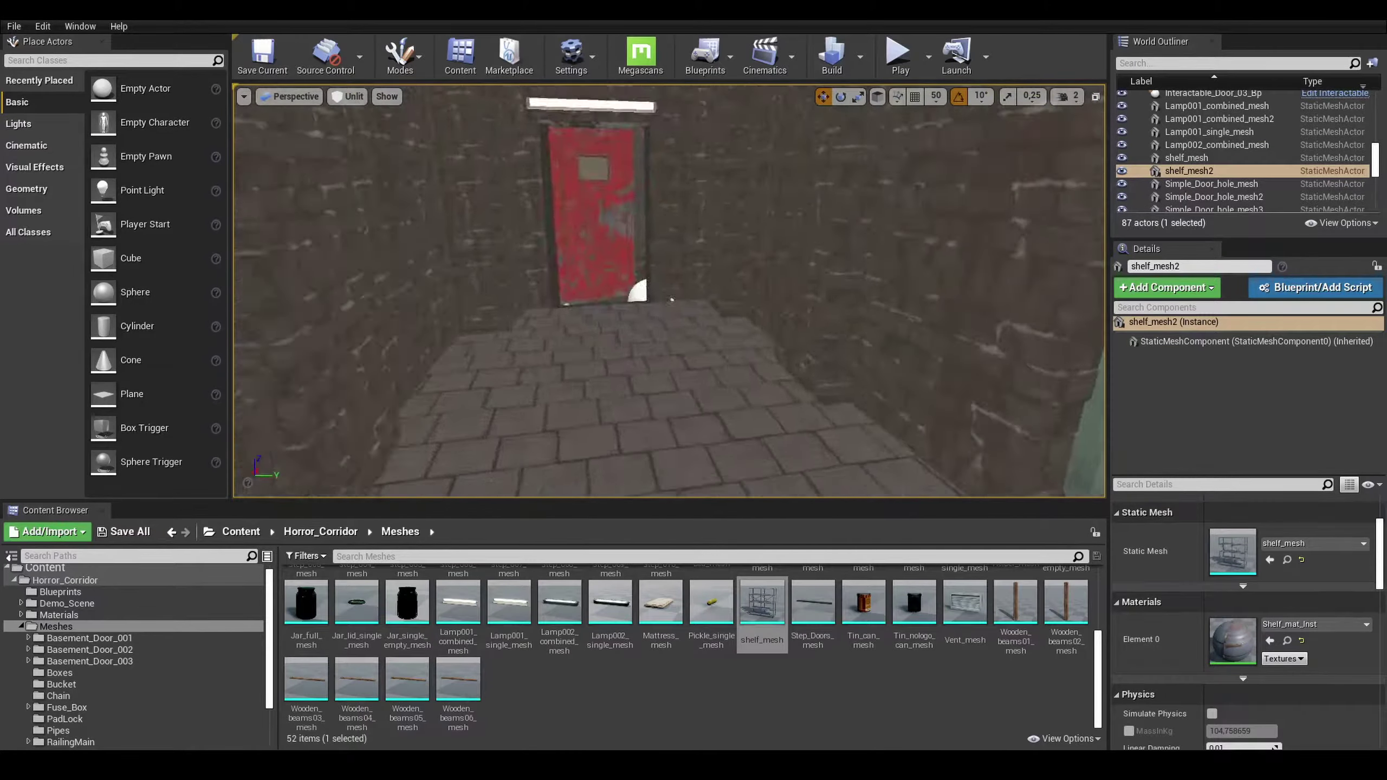
left_click_drag(665, 390, 780, 417, "alt")
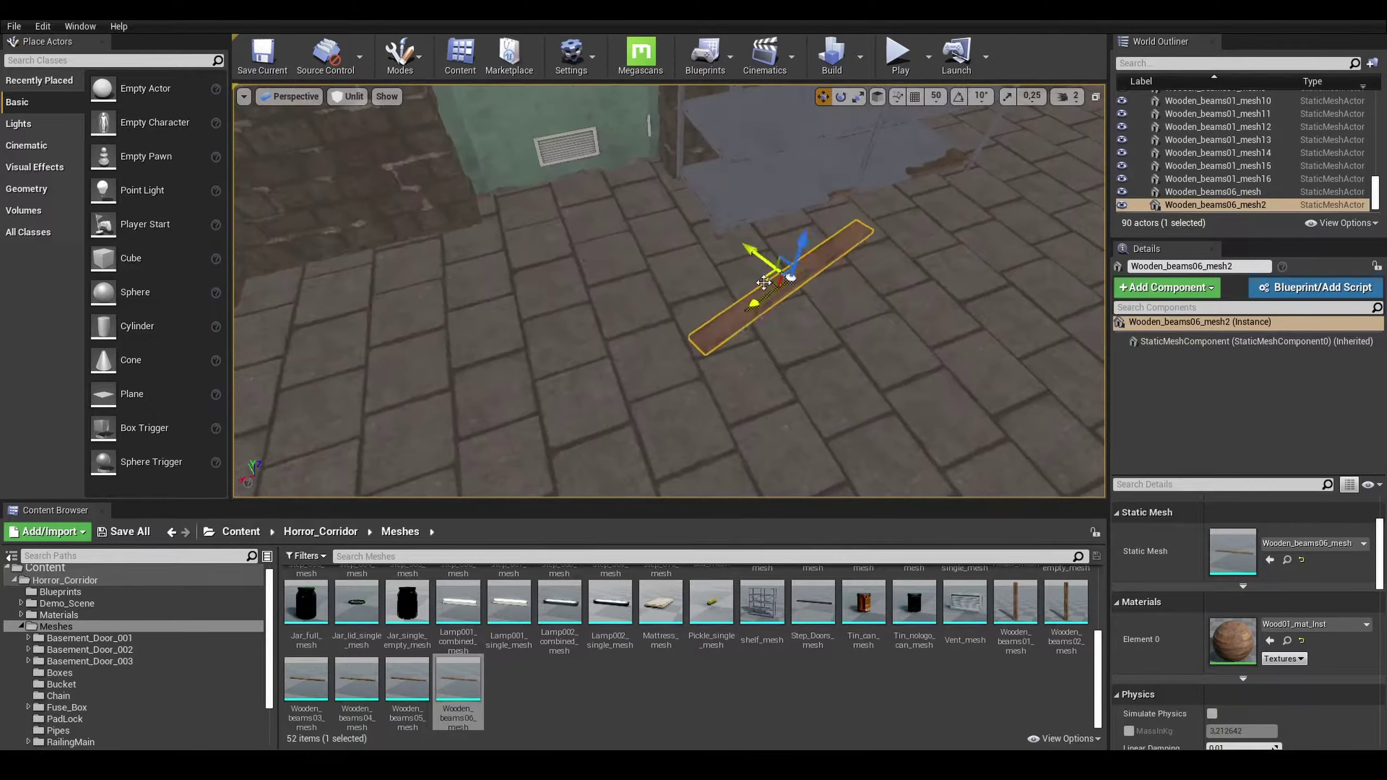
Pick the Wooden_beams05 and Wooden_beams03 plank meshes in the Content Browser.
left_click(407, 723)
left_click(305, 683)
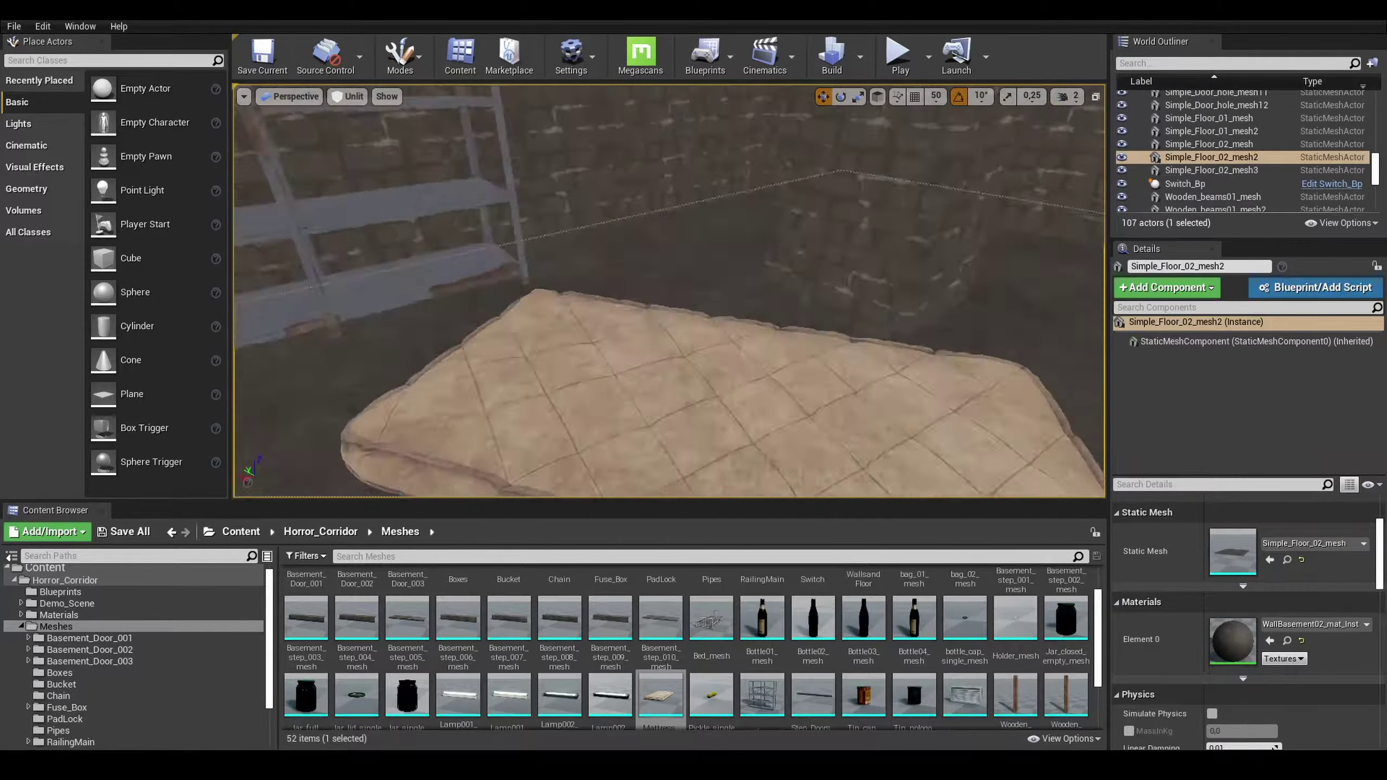
Scroll the Content Browser and return to the Meshes folder for more wooden beams.
scroll(462, 670, "down", 1)
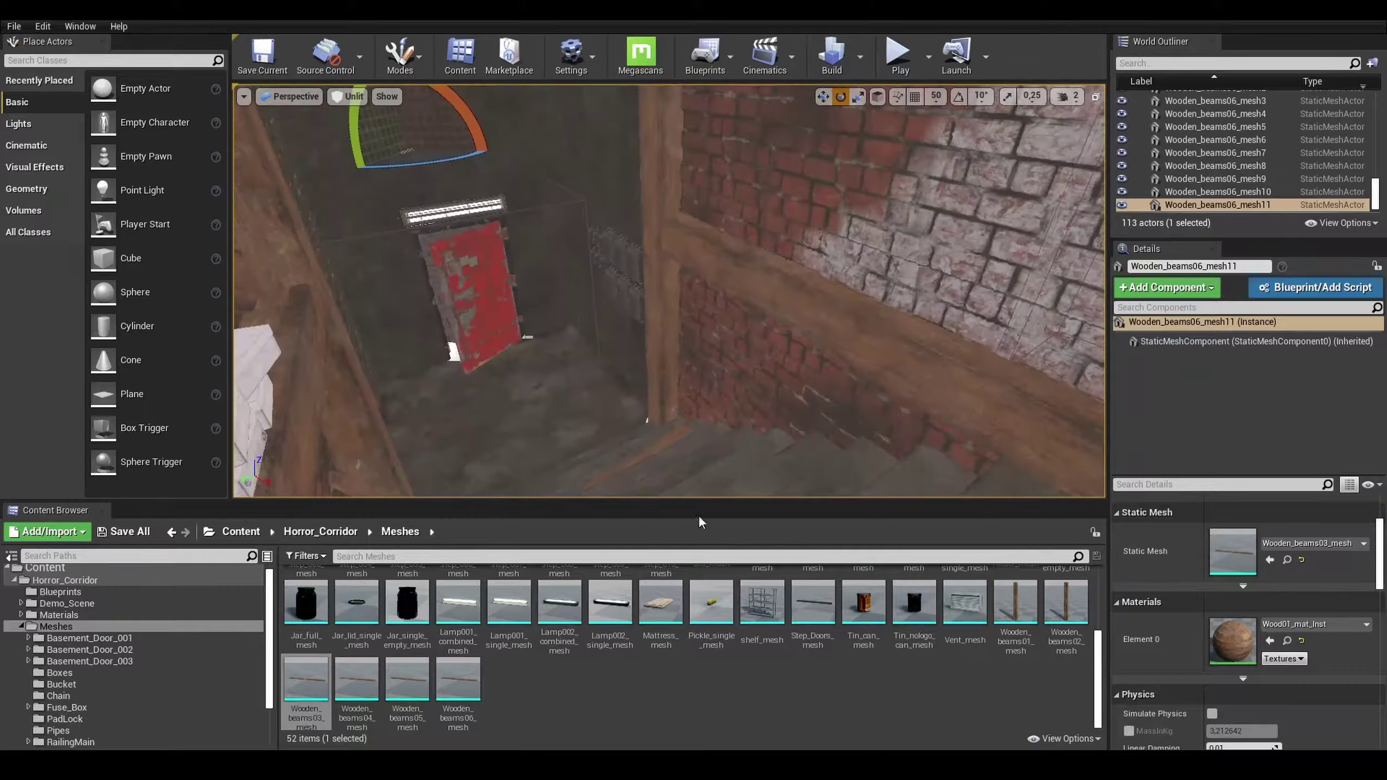
left_click(61, 684)
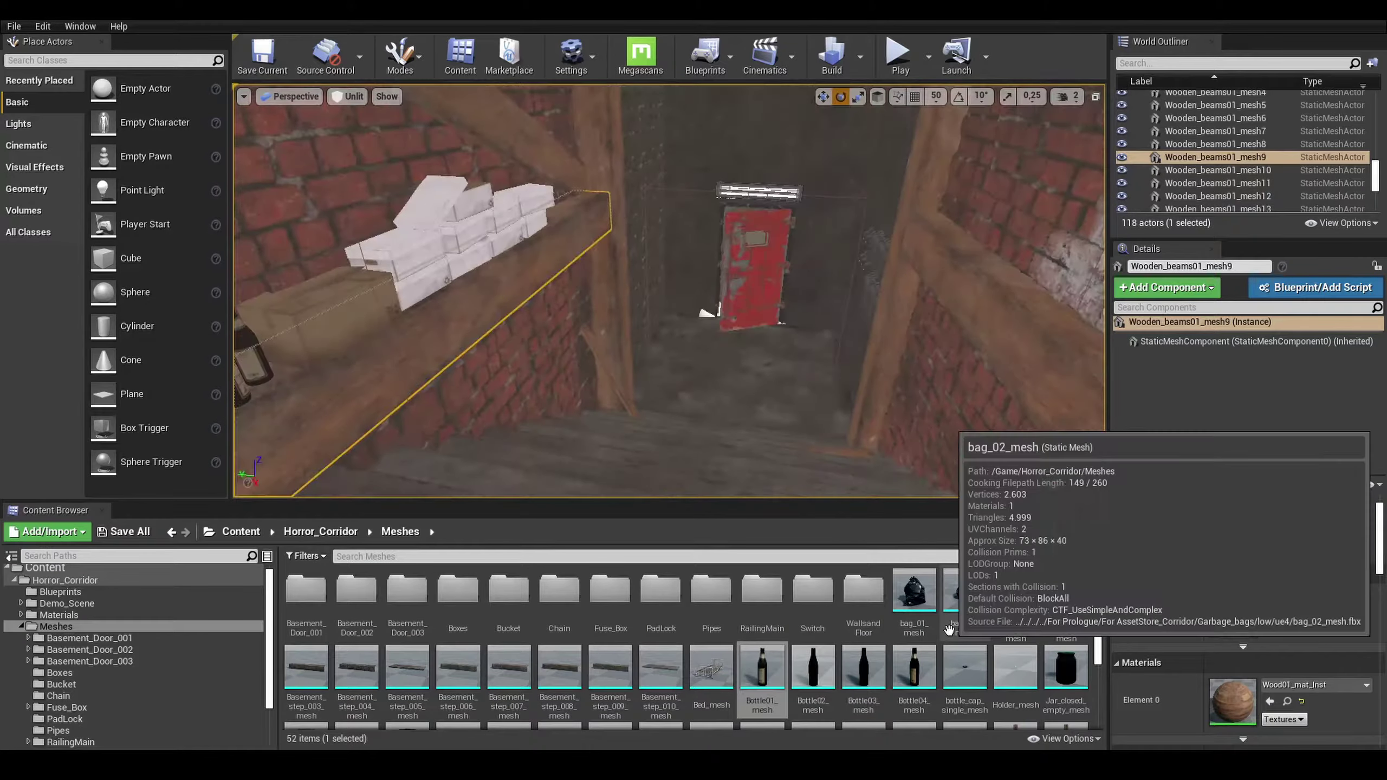
Place a Pipes_merged_02_mesh run in the level and turn it a quarter turn.
left_click_drag(461, 669, 666, 398)
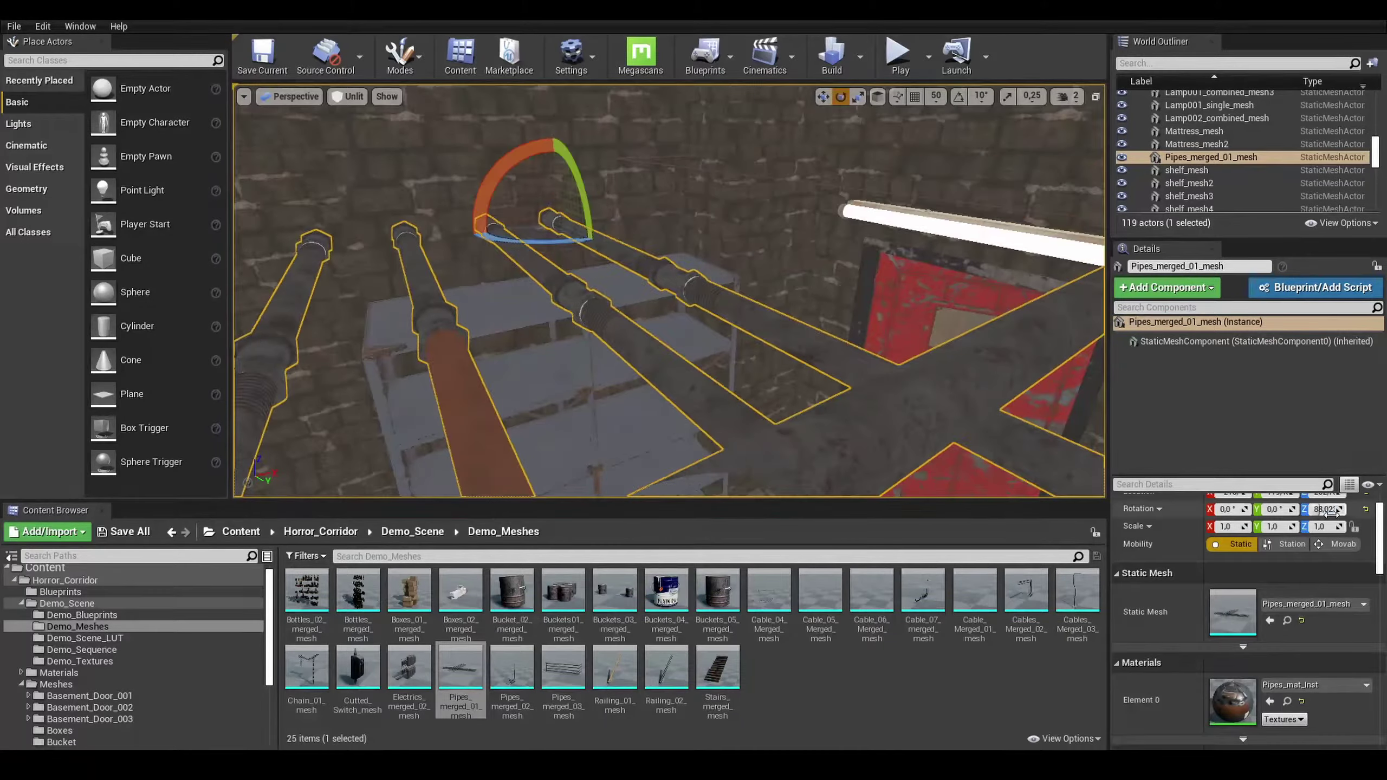
key("w")
mouse_move(709, 284)
right_mouse_down()
mouse_move(854, 287)
mouse_move(928, 349)
right_mouse_up()
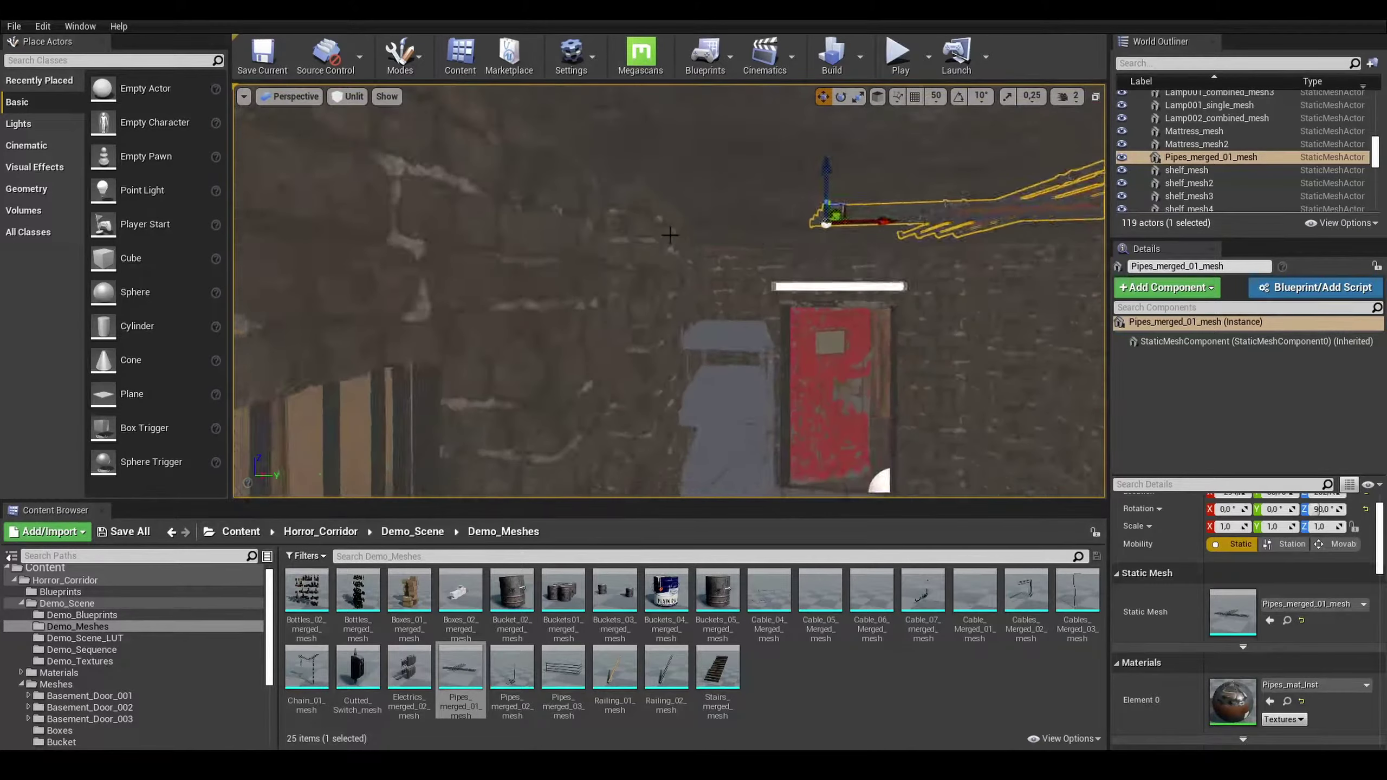
key("f")
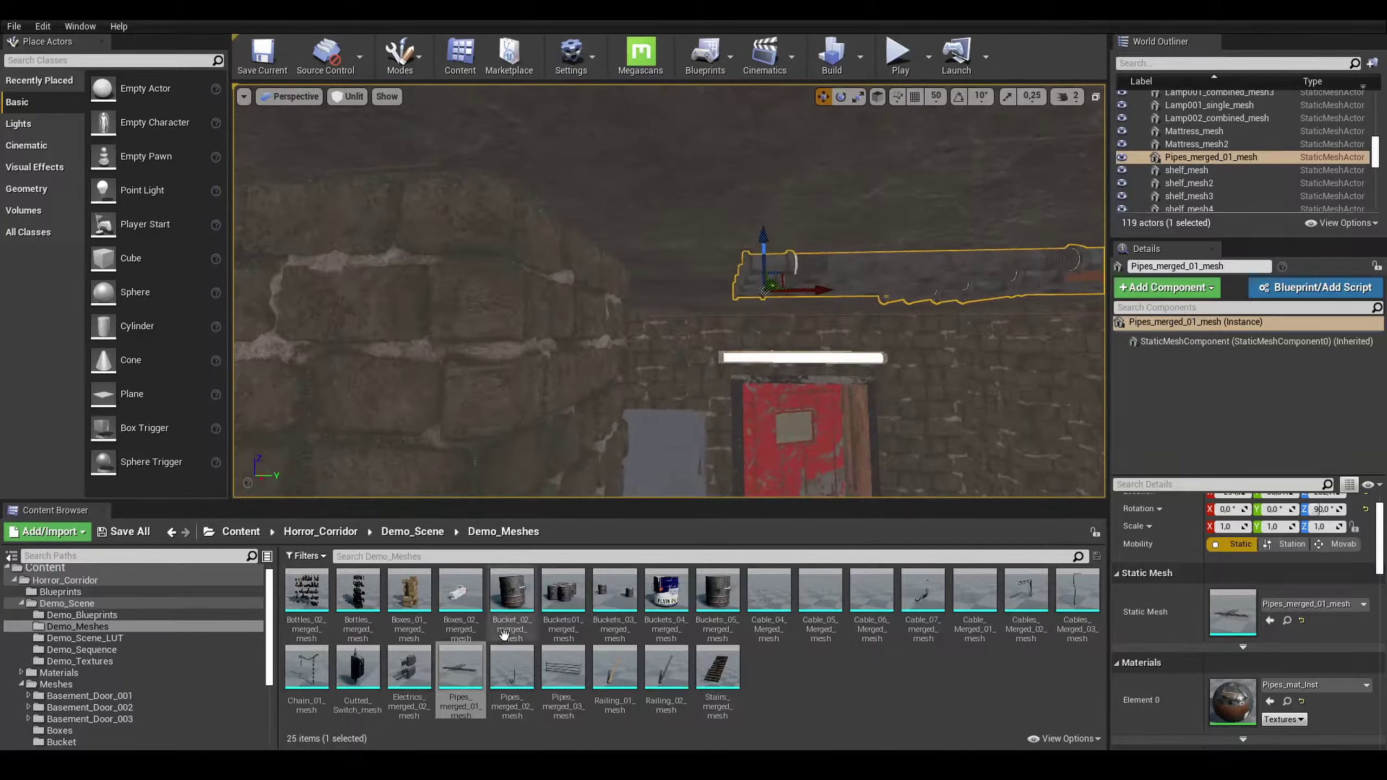
From Meshes > Pipes, place a Pipe_002s on the wall rotated to lie horizontally.
left_click(55, 684)
double_click(717, 589)
left_click_drag(820, 590, 579, 218)
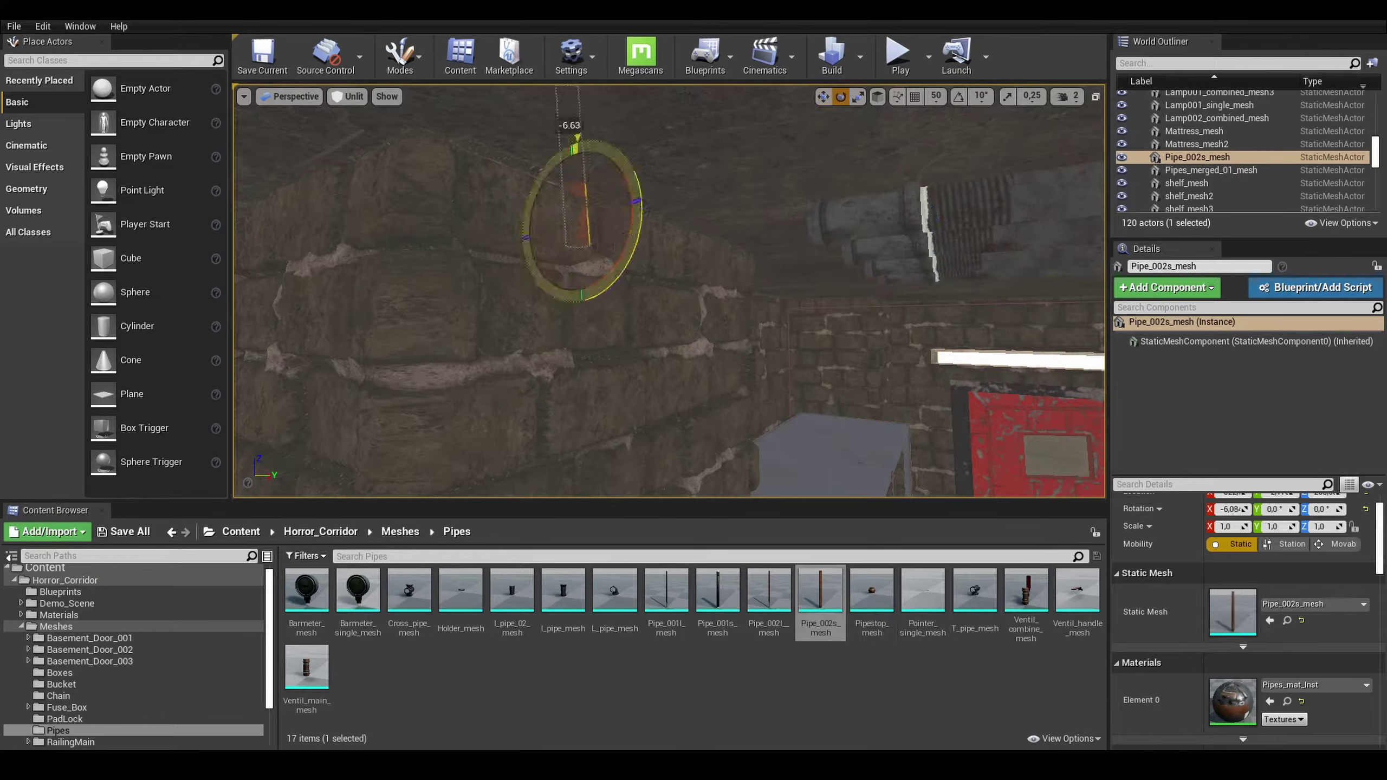
left_click_drag(575, 143, 553, 213)
key("w")
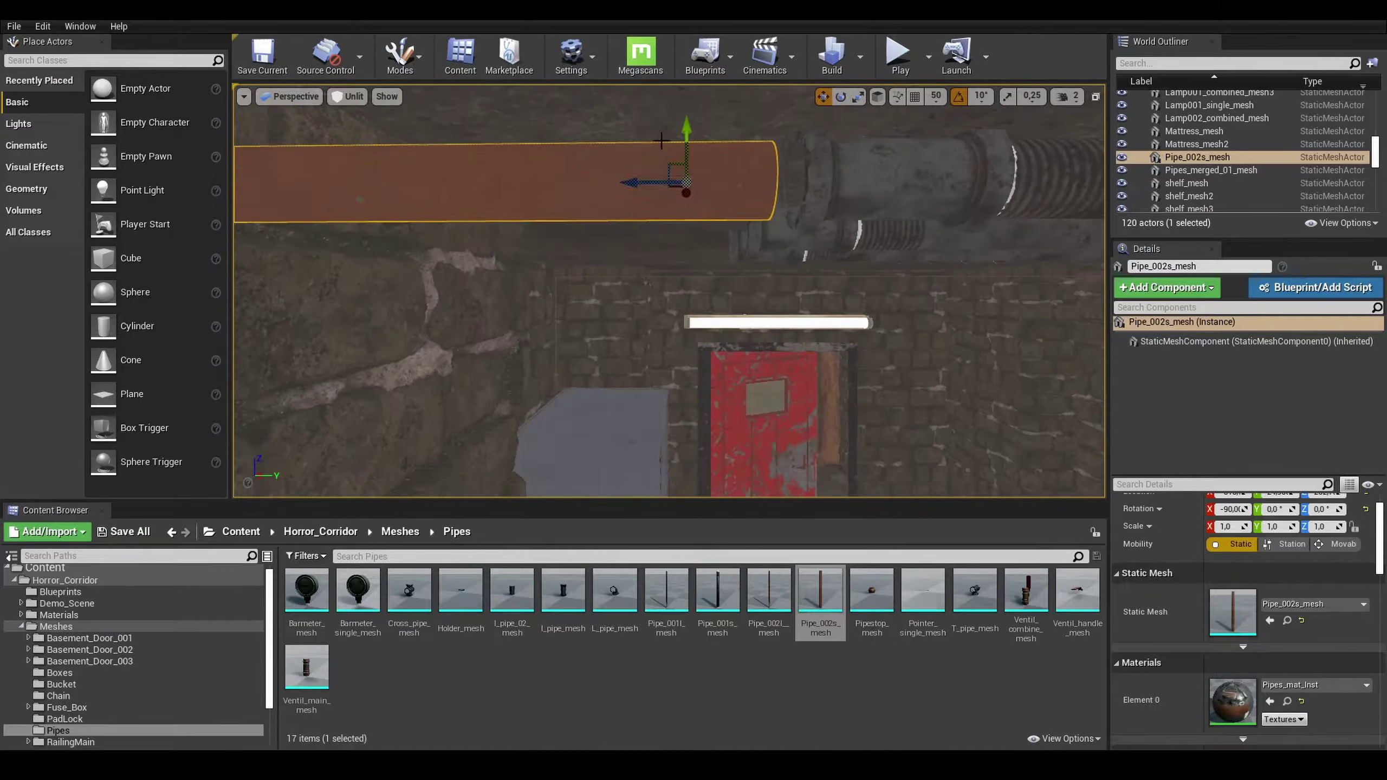
Alt-drag the straight pipe into several parallel runs along the wall above the red door.
left_click_drag(661, 141, 605, 310, "alt")
left_click_drag(588, 263, 688, 263, "alt")
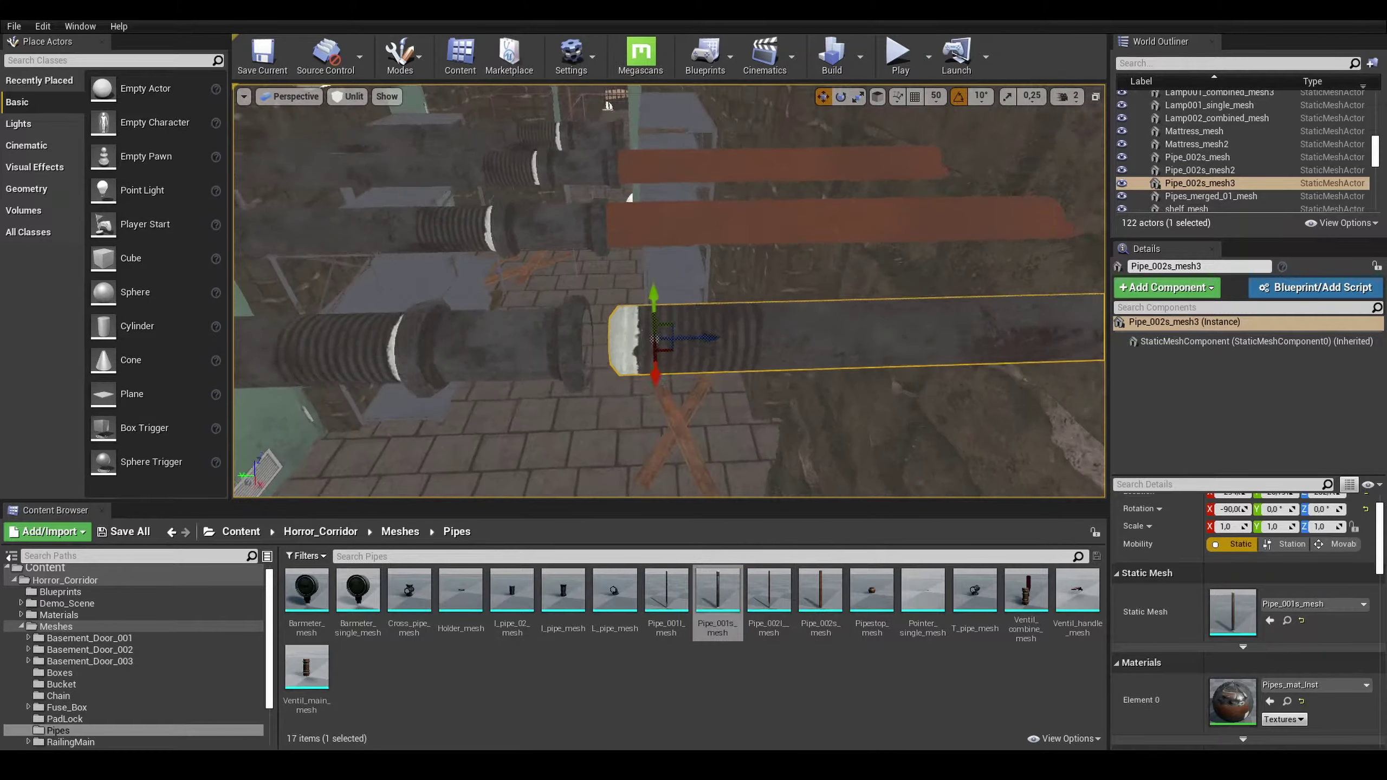
left_click_drag(786, 333, 804, 338, "alt")
right_click_drag(604, 307, 710, 306)
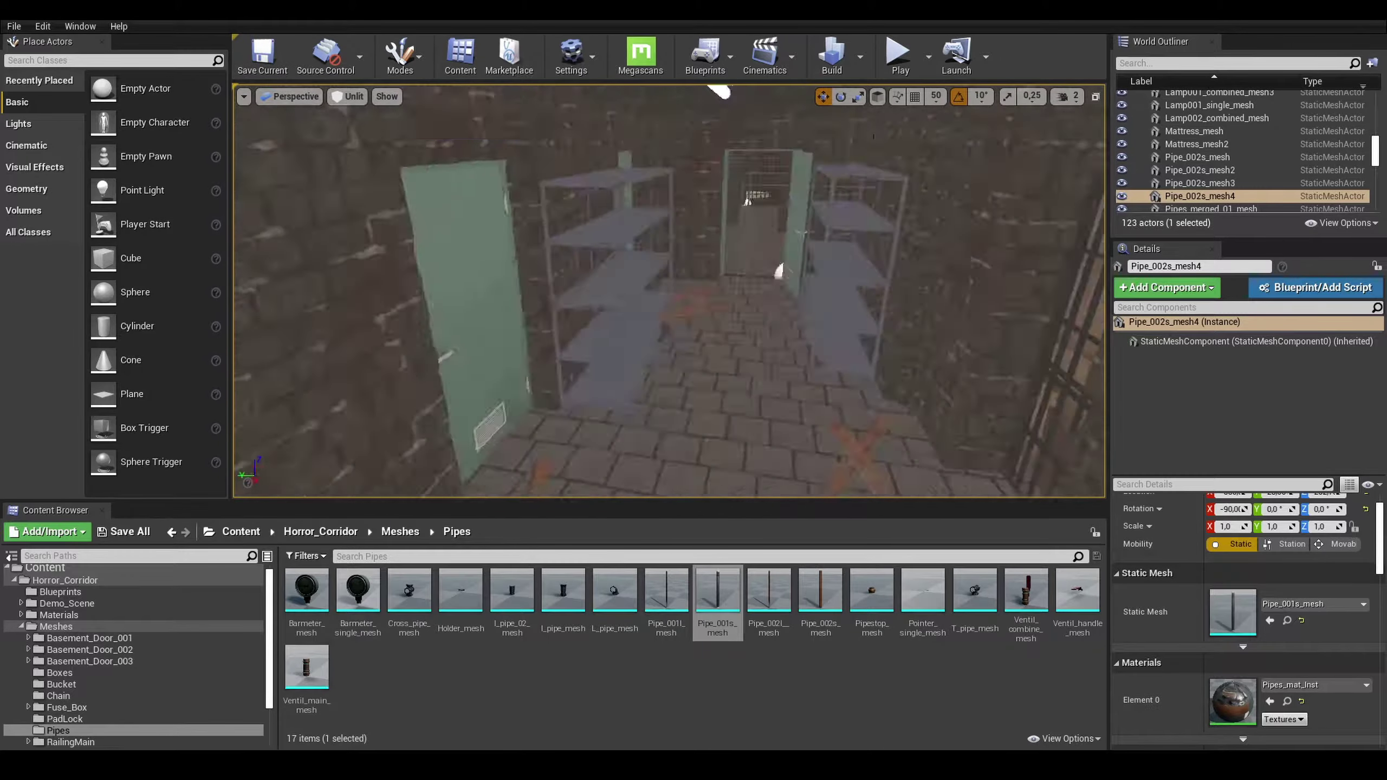
left_click_drag(840, 275, 866, 277, "alt")
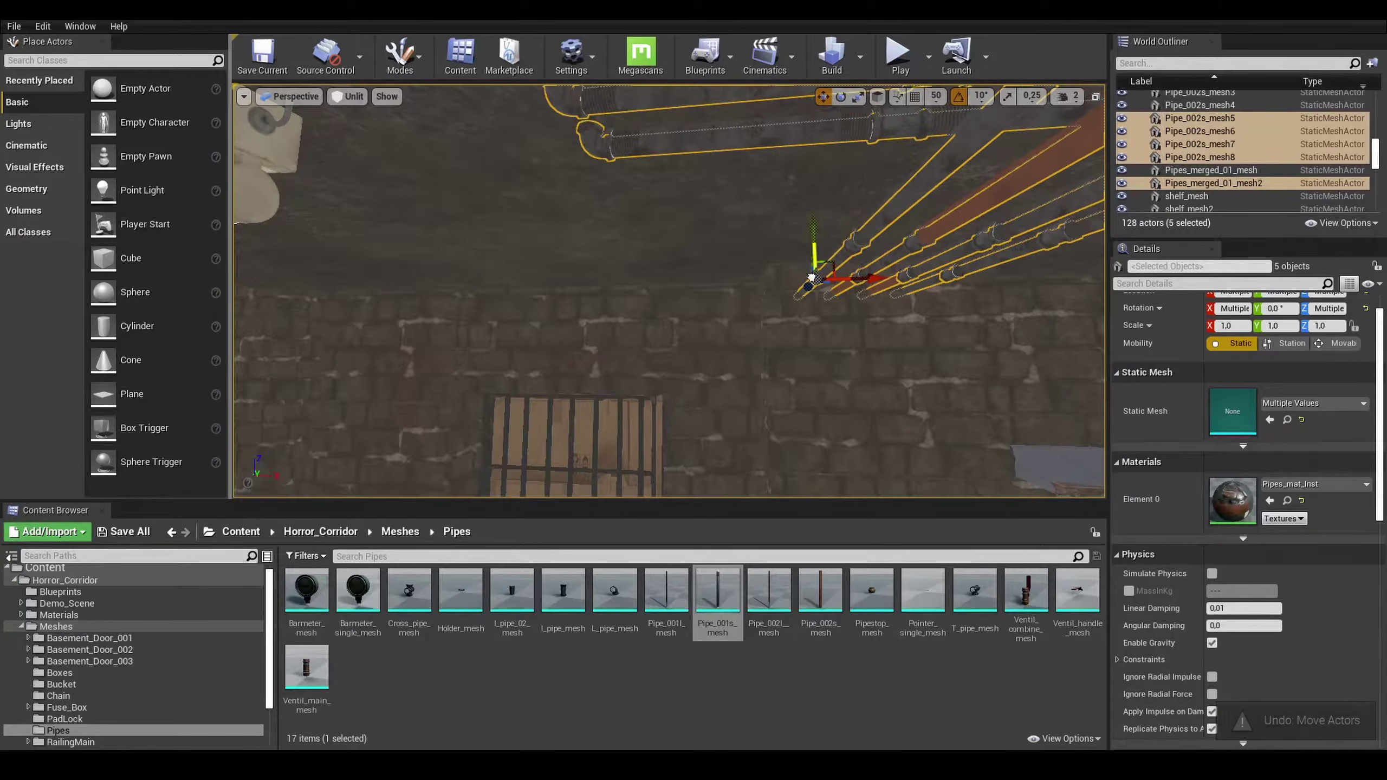
right_click_drag(866, 276, 791, 306)
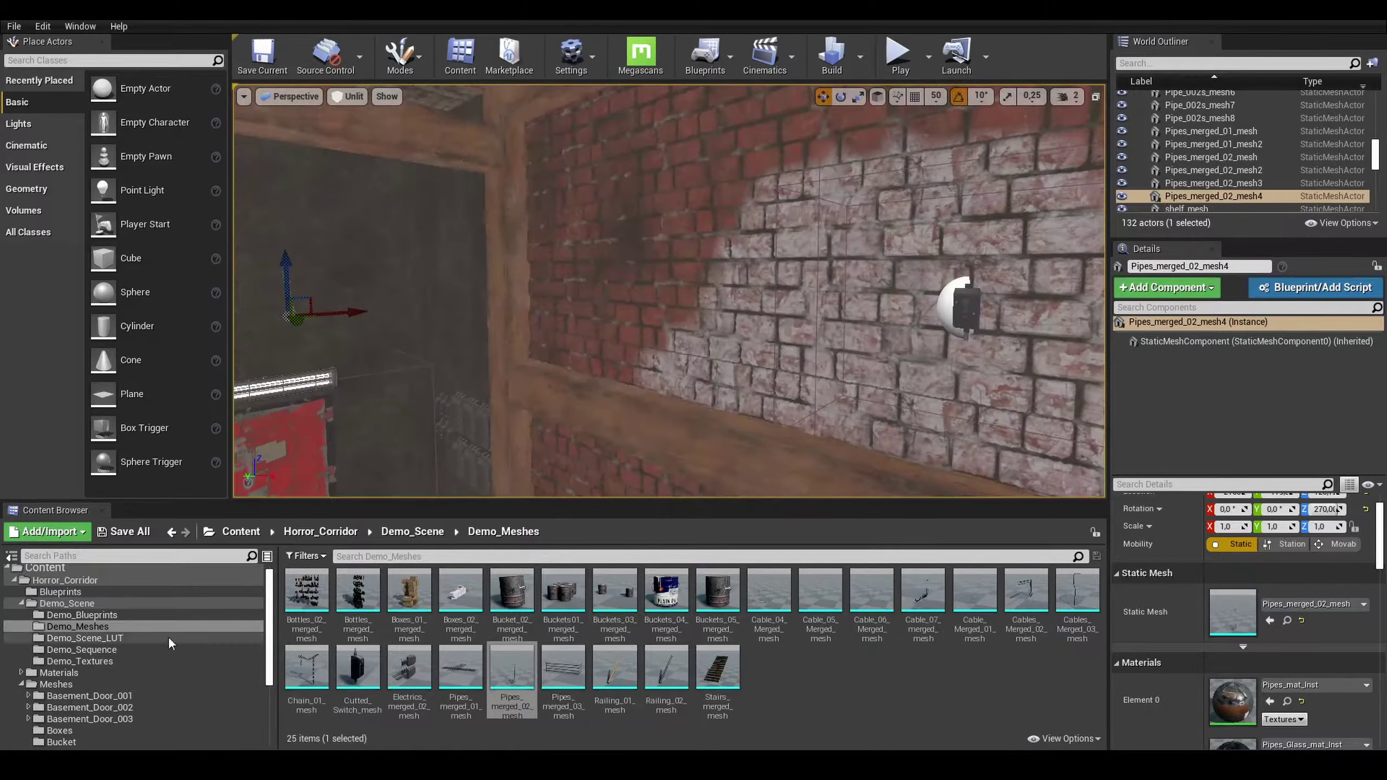
Return to the Meshes folder in the Content Browser.
left_click(56, 684)
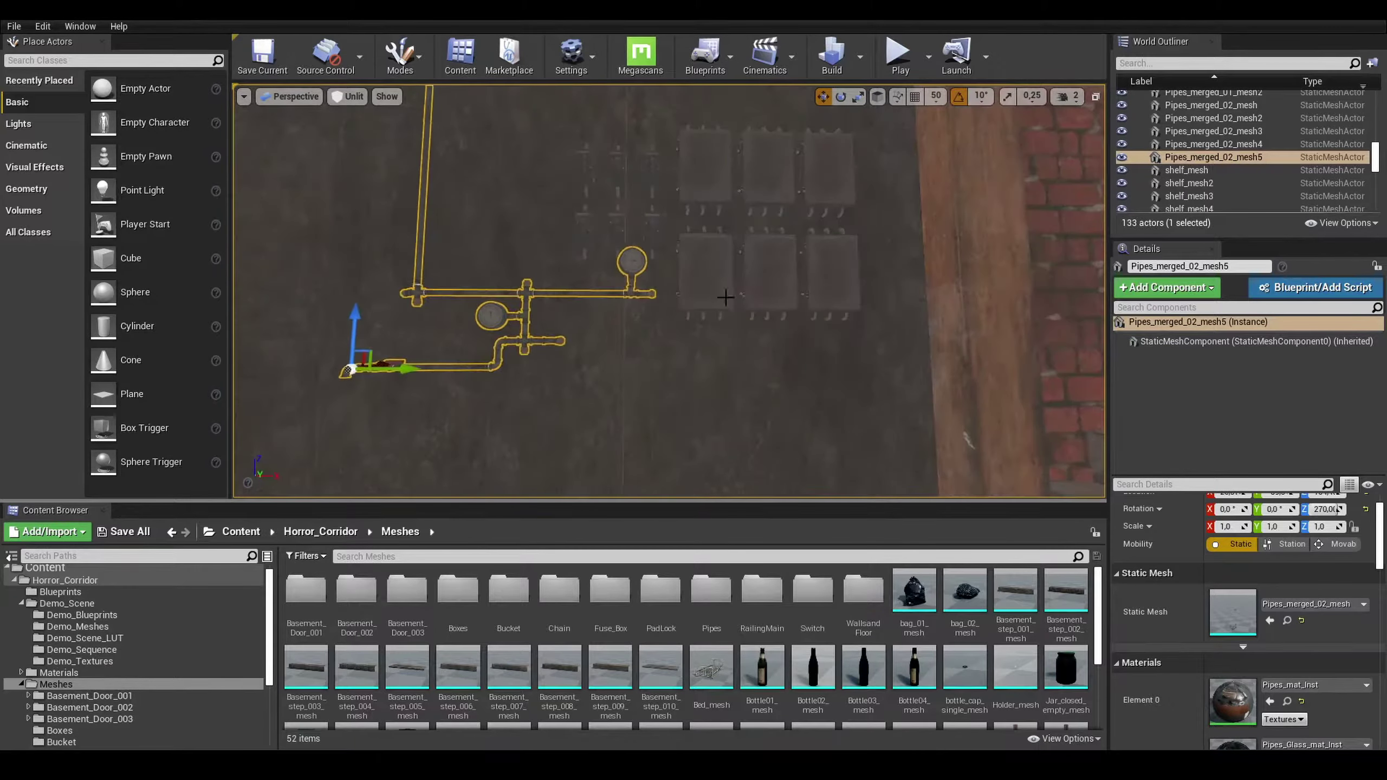
Place a Railing_Bp beside the stairs, tilted 40° on X, with Additional Holder ticked.
left_click(61, 591)
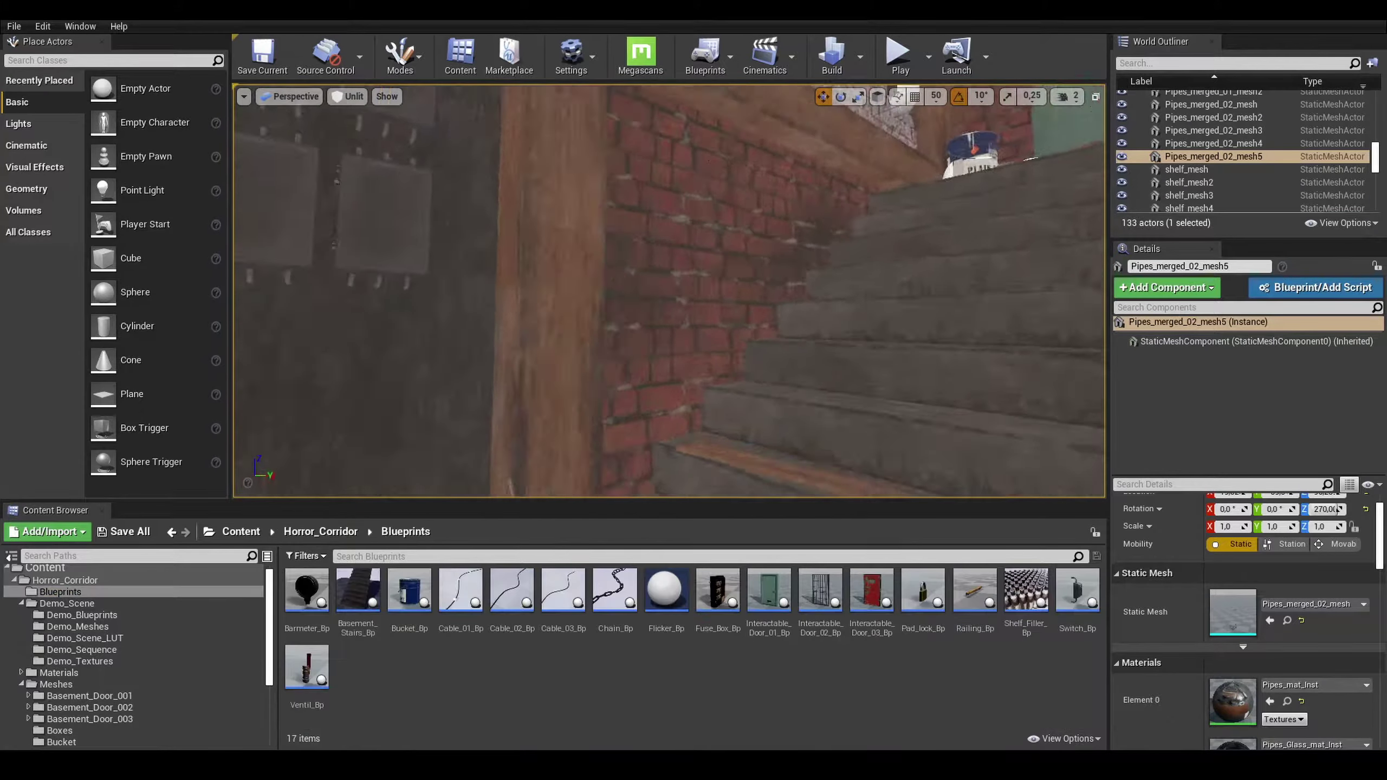
left_click_drag(975, 590, 679, 295)
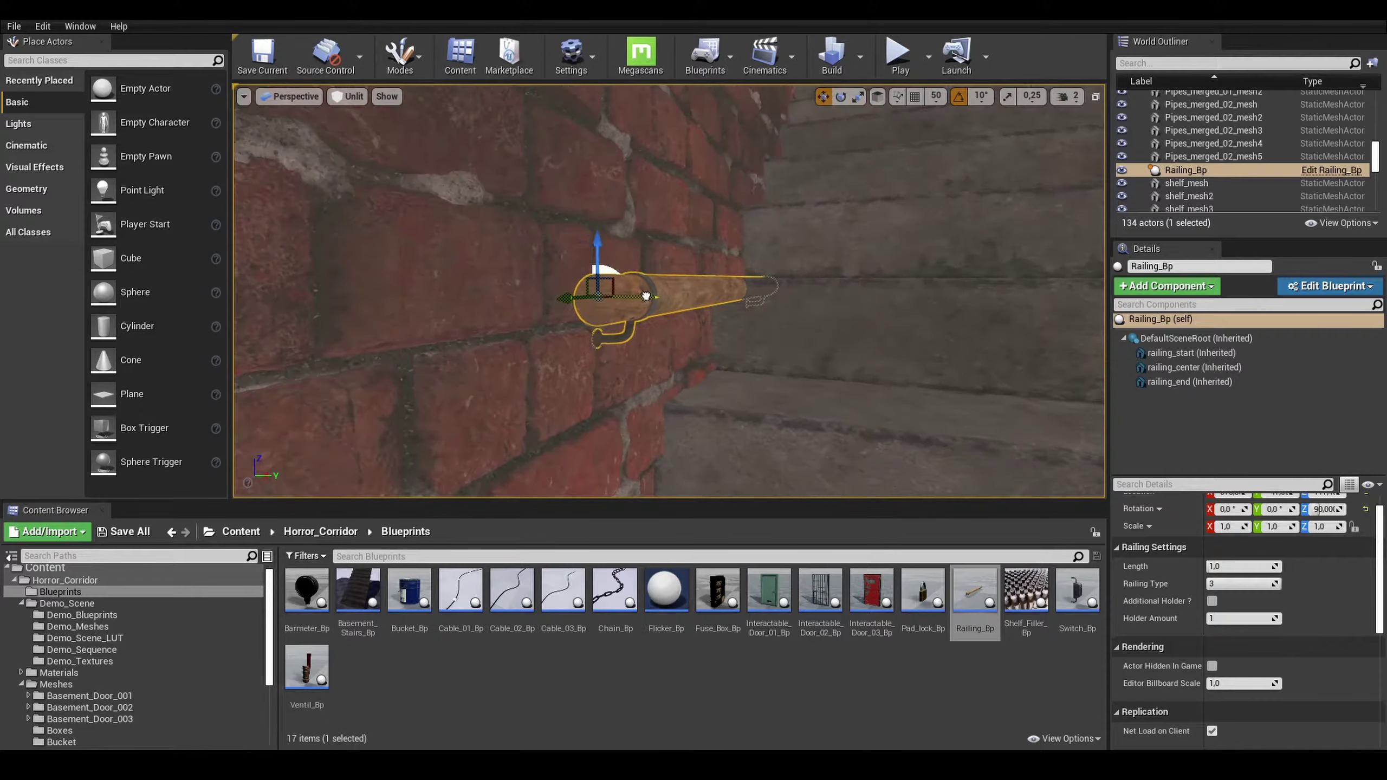
mouse_move(1216, 566)
left_mouse_down()
mouse_move(1255, 566)
mouse_move(1234, 583)
left_mouse_up()
left_click(1212, 600)
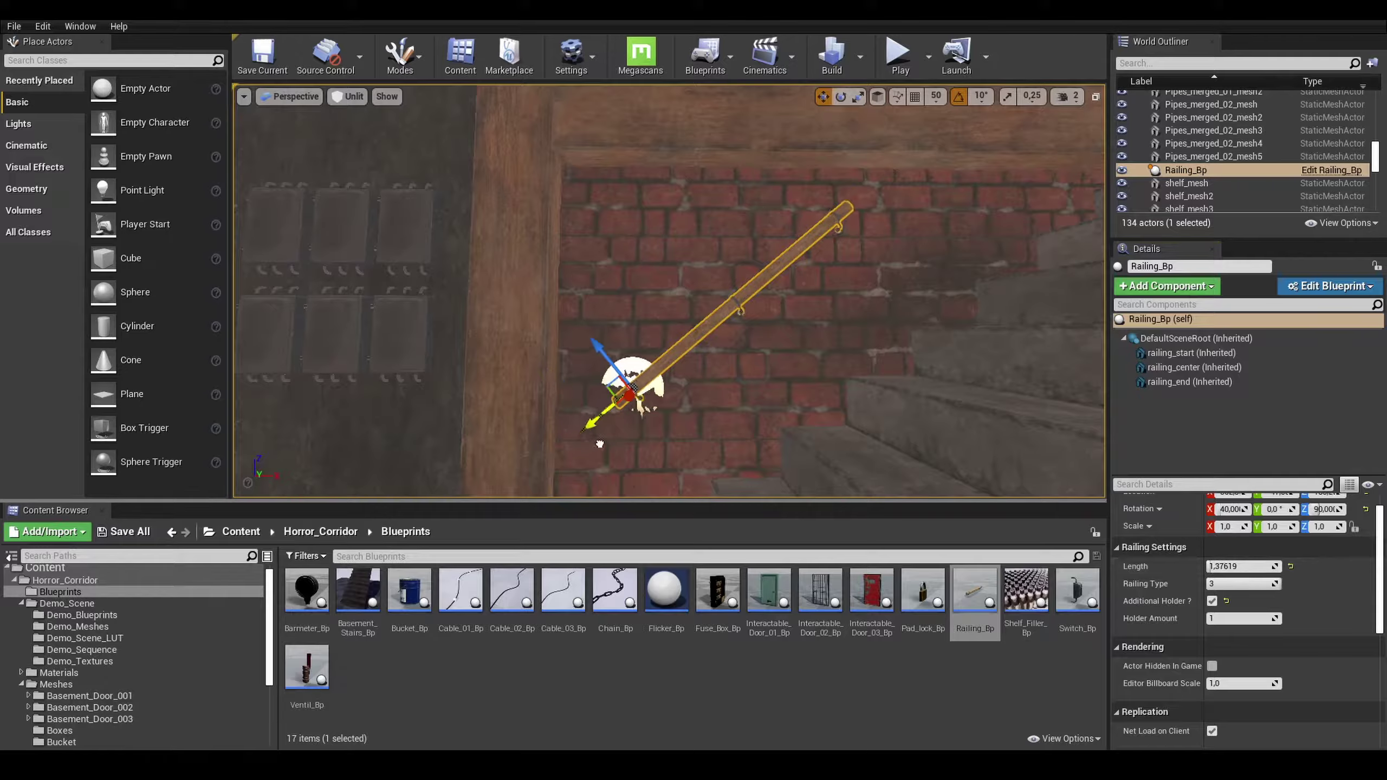
right_click_drag(600, 444, 611, 415)
Place a closed fusebox mesh from Fuse_Box > Static_Boxes on the wall and duplicate it.
left_click(55, 684)
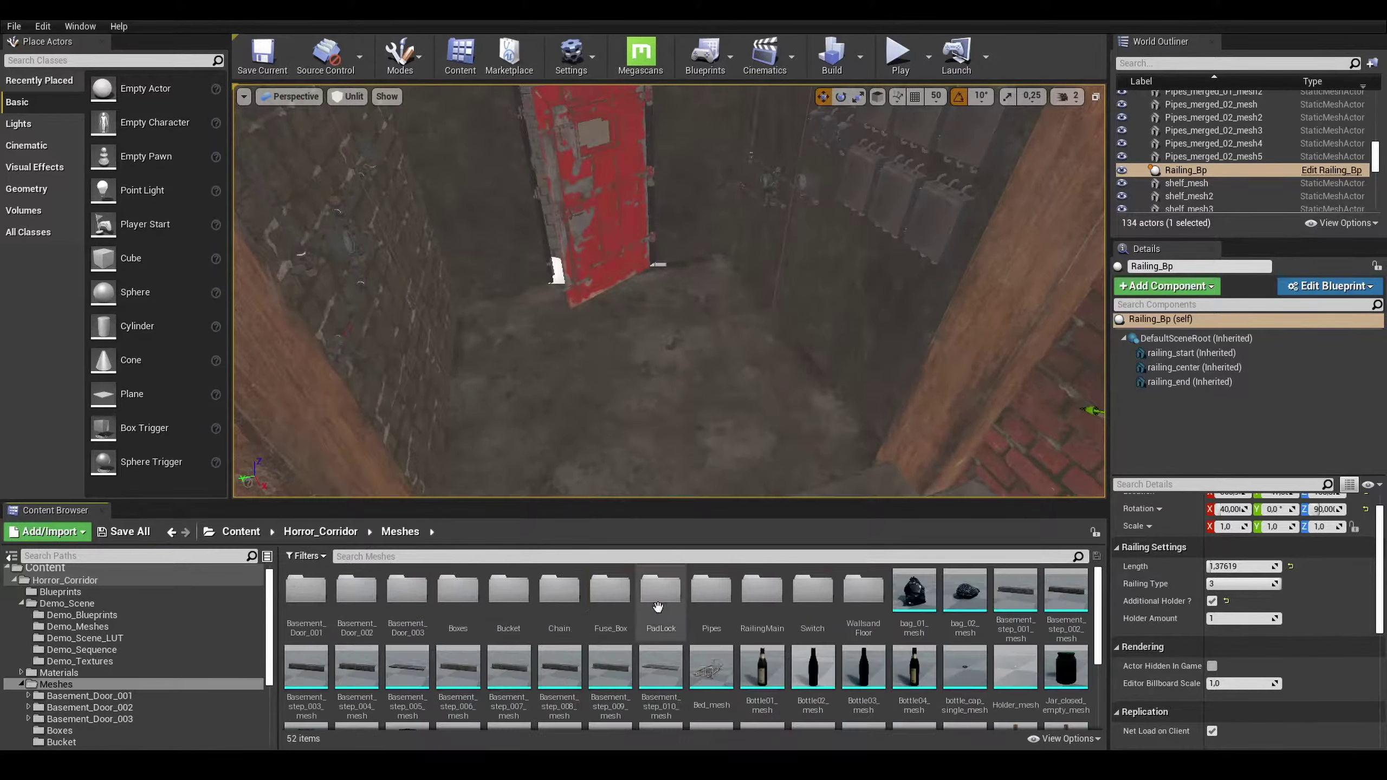
double_click(609, 590)
double_click(305, 590)
left_click_drag(305, 589, 756, 415)
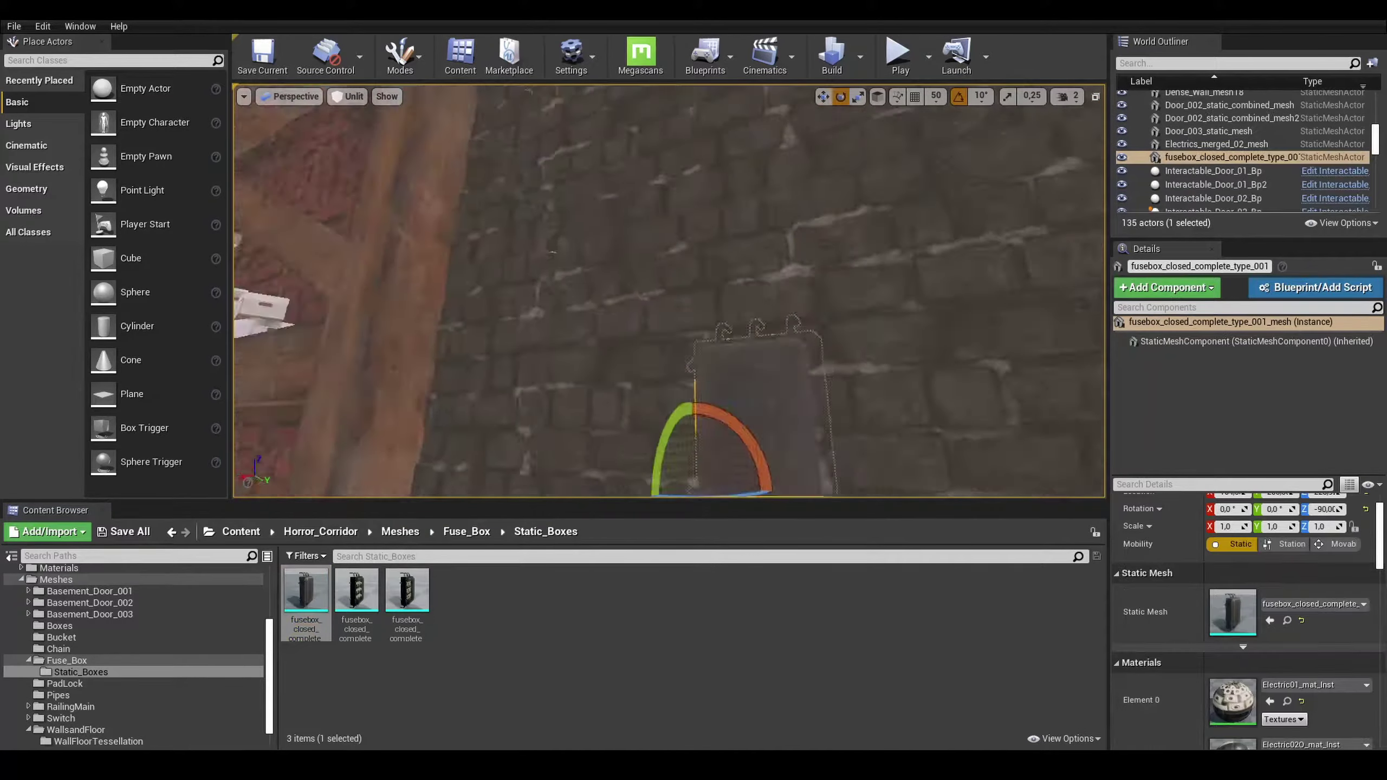
key("ctrl+w")
Add an interactive Fuse_Box_Bp with fuses inserted and door ajar, plus a cardboard box by the red door.
left_click(400, 532)
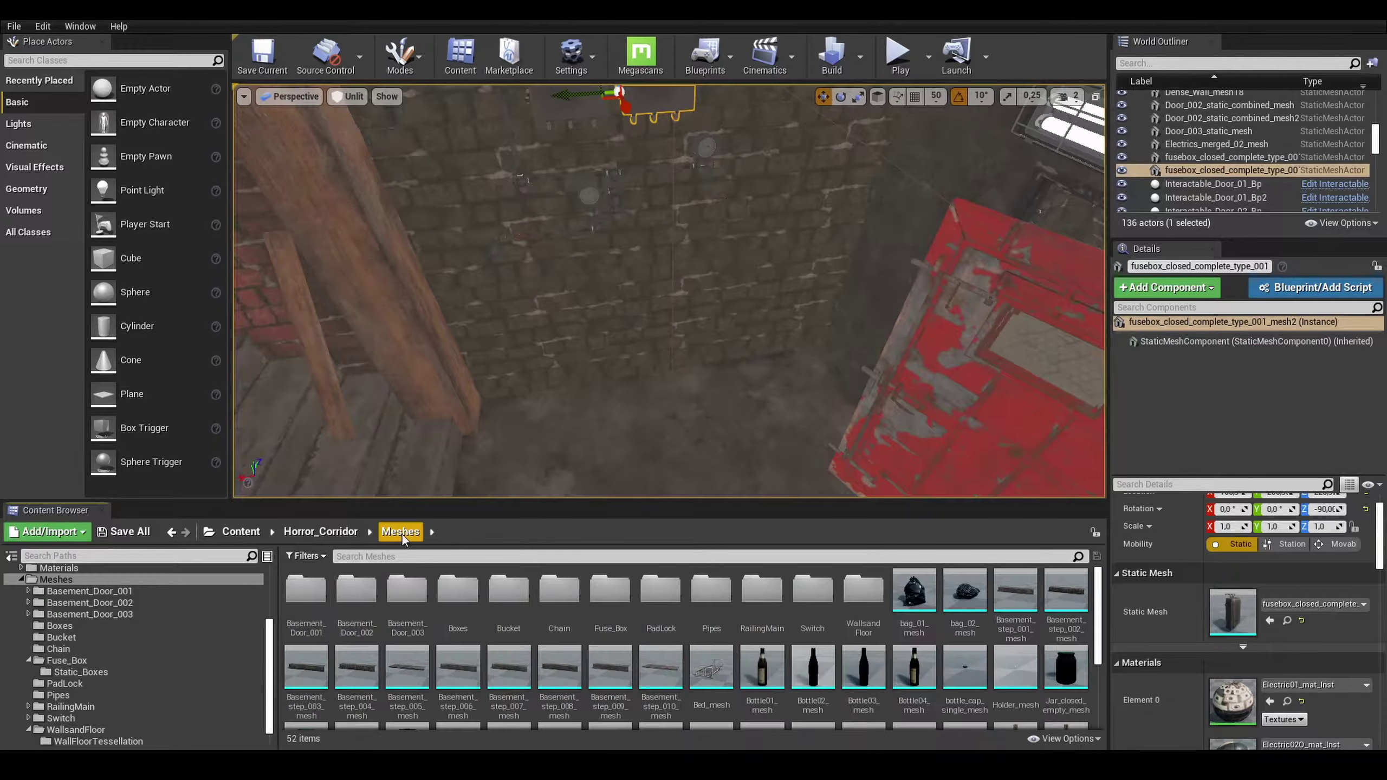
scroll(131, 629, "up", 5)
left_click(60, 579)
left_click_drag(717, 589, 600, 317)
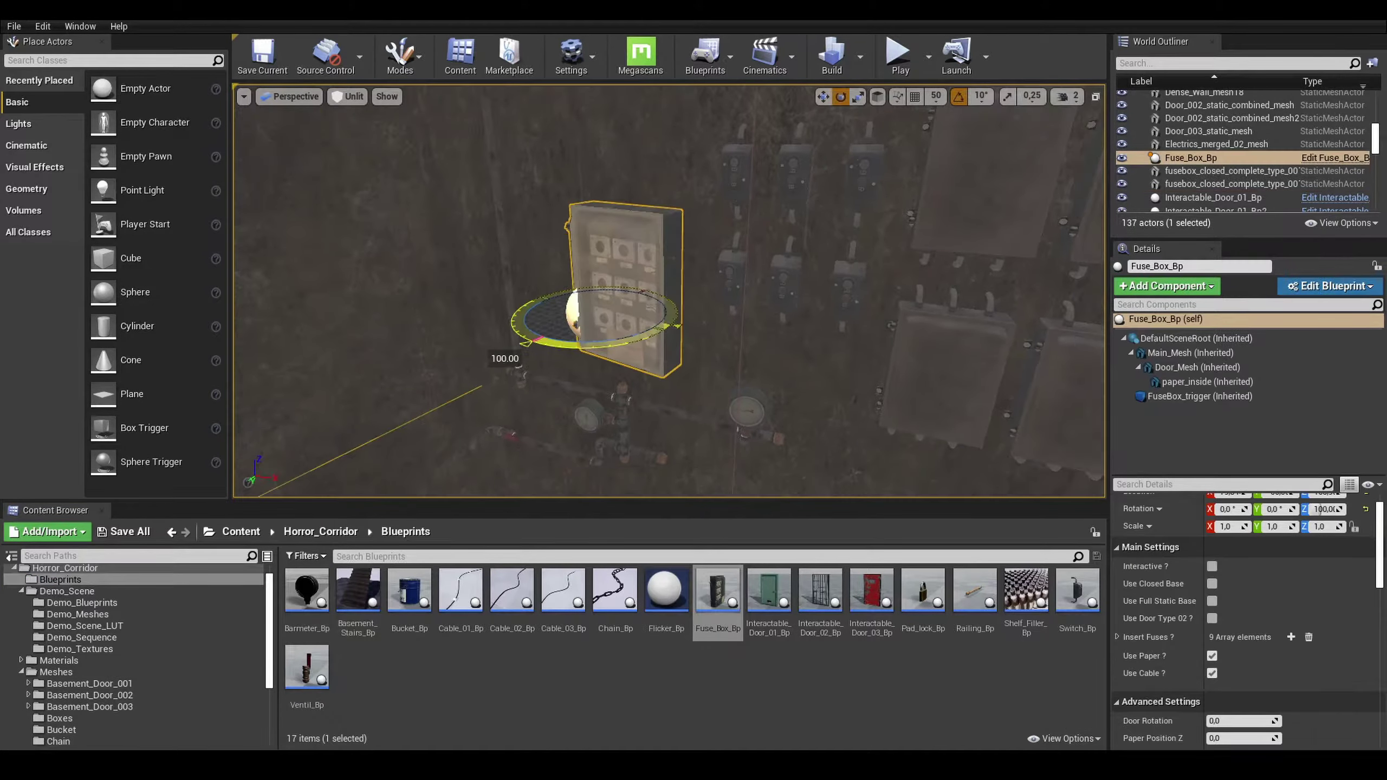
key("w")
left_click(1212, 566)
left_click(1117, 636)
left_click(1211, 655)
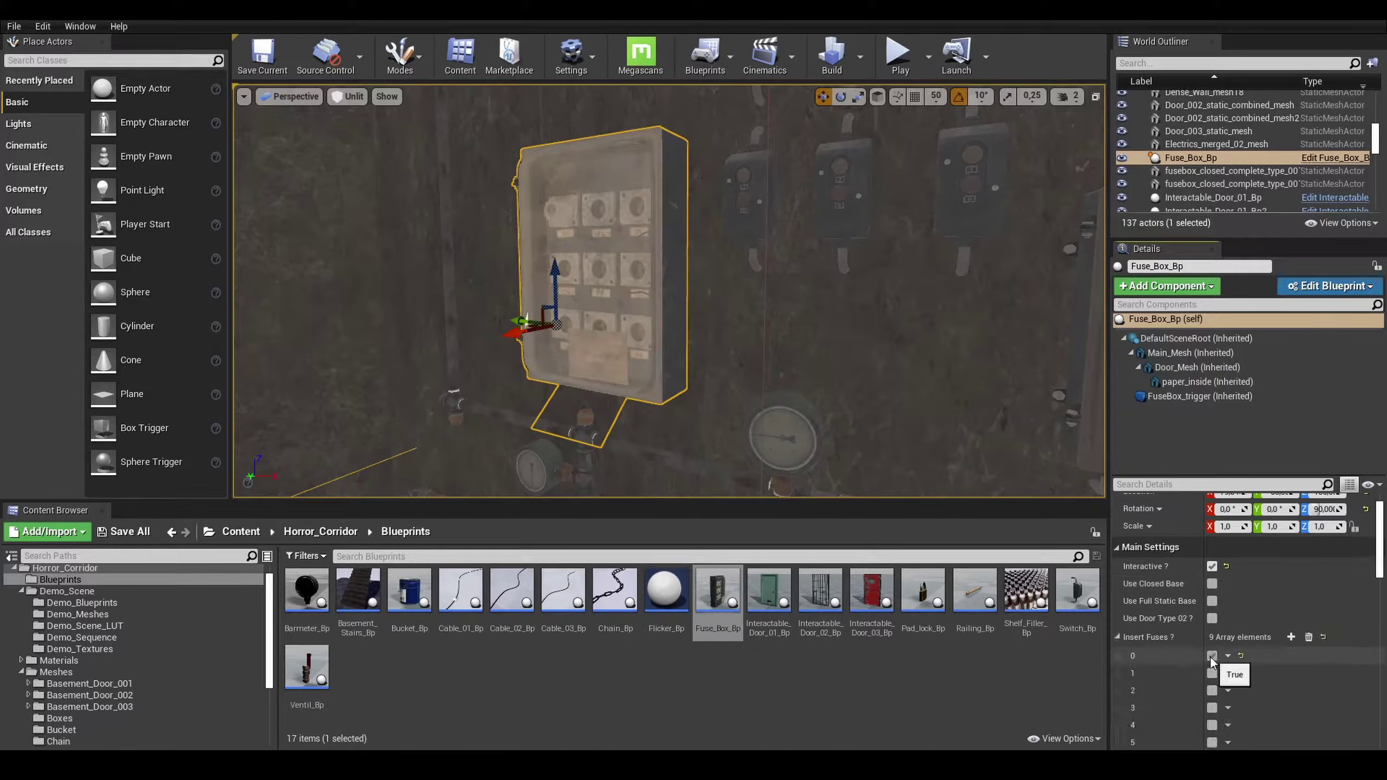
scroll(1210, 661, "down", 5)
left_click_drag(1223, 608, 1211, 608)
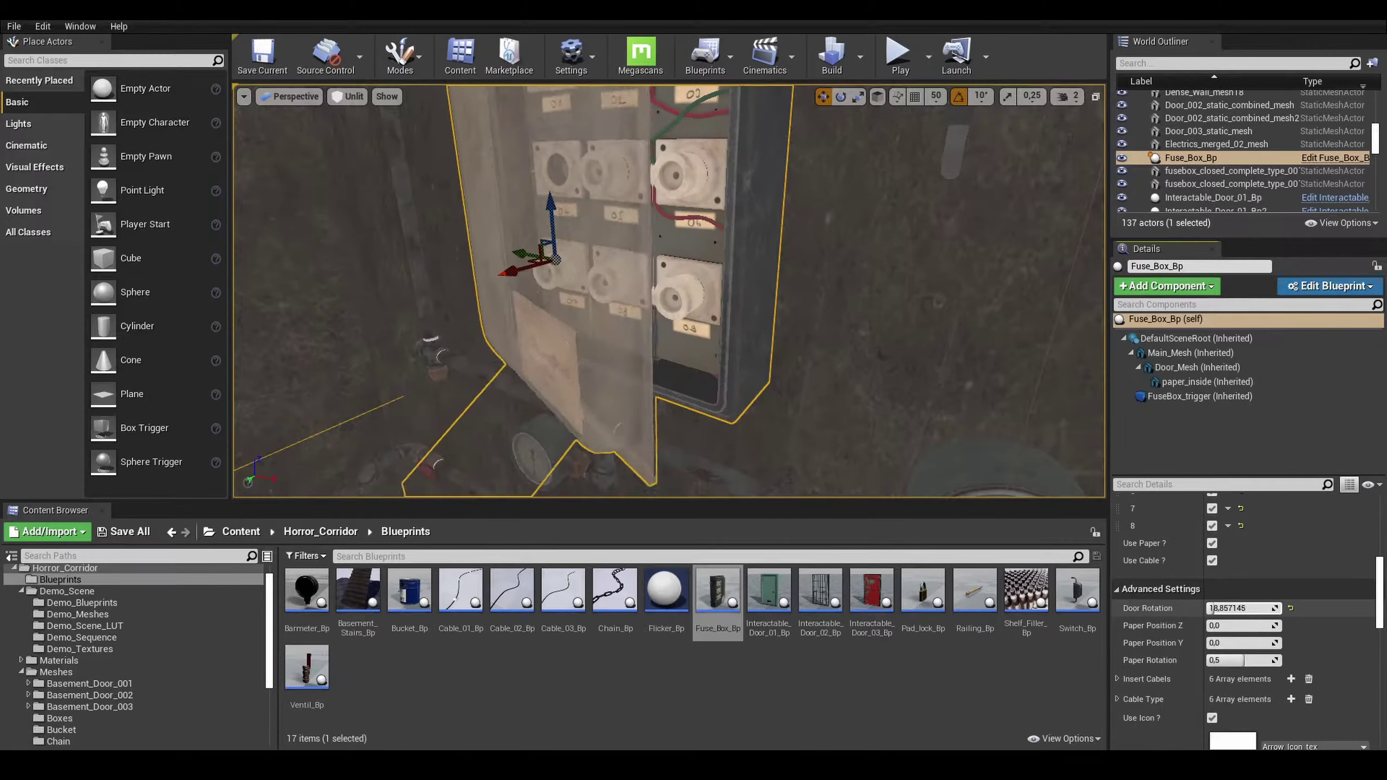
left_click(59, 717)
left_click_drag(609, 590, 661, 375)
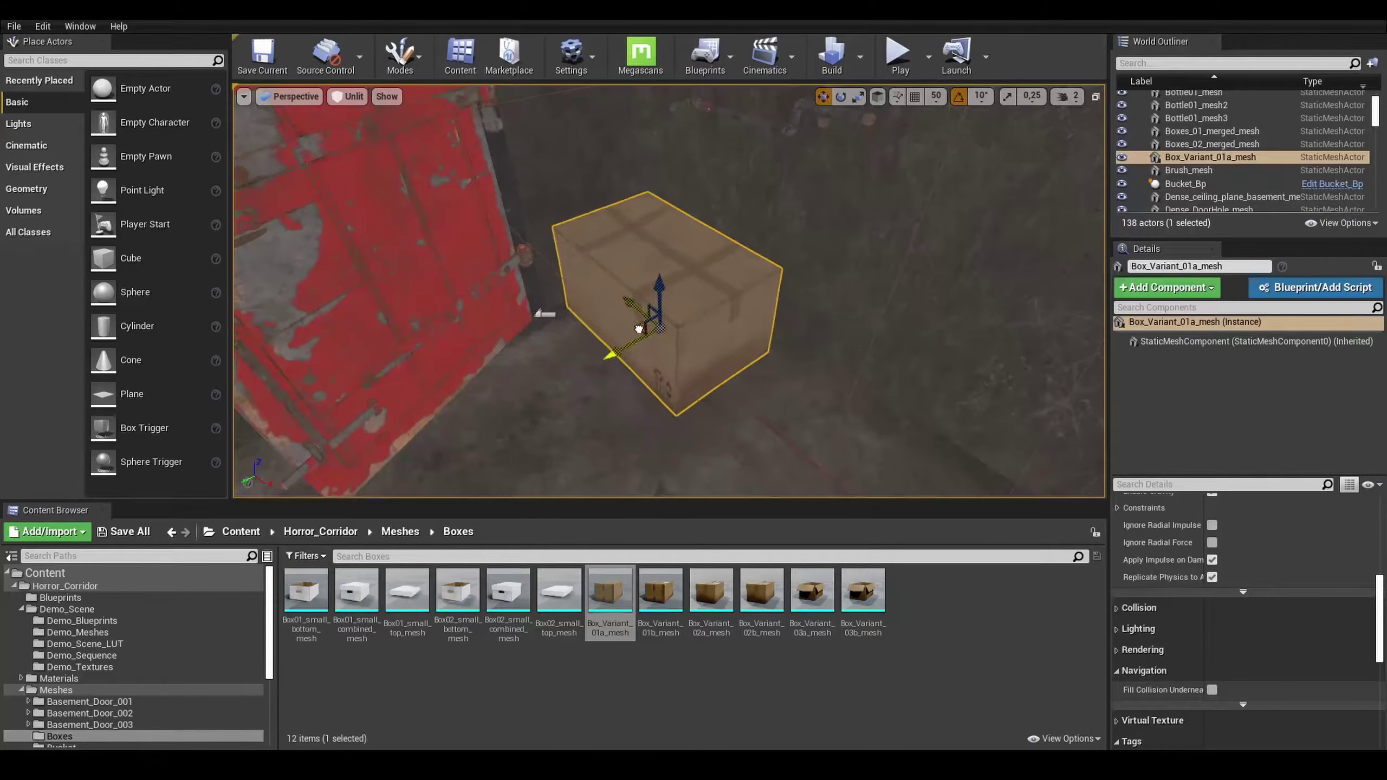
Stack Box_Variant and Box02_small cardboard boxes by the red door, then add Bucket_Combined_rusty_mesh beside them.
left_click_drag(642, 305, 732, 377, "alt")
left_click_drag(711, 590, 672, 370)
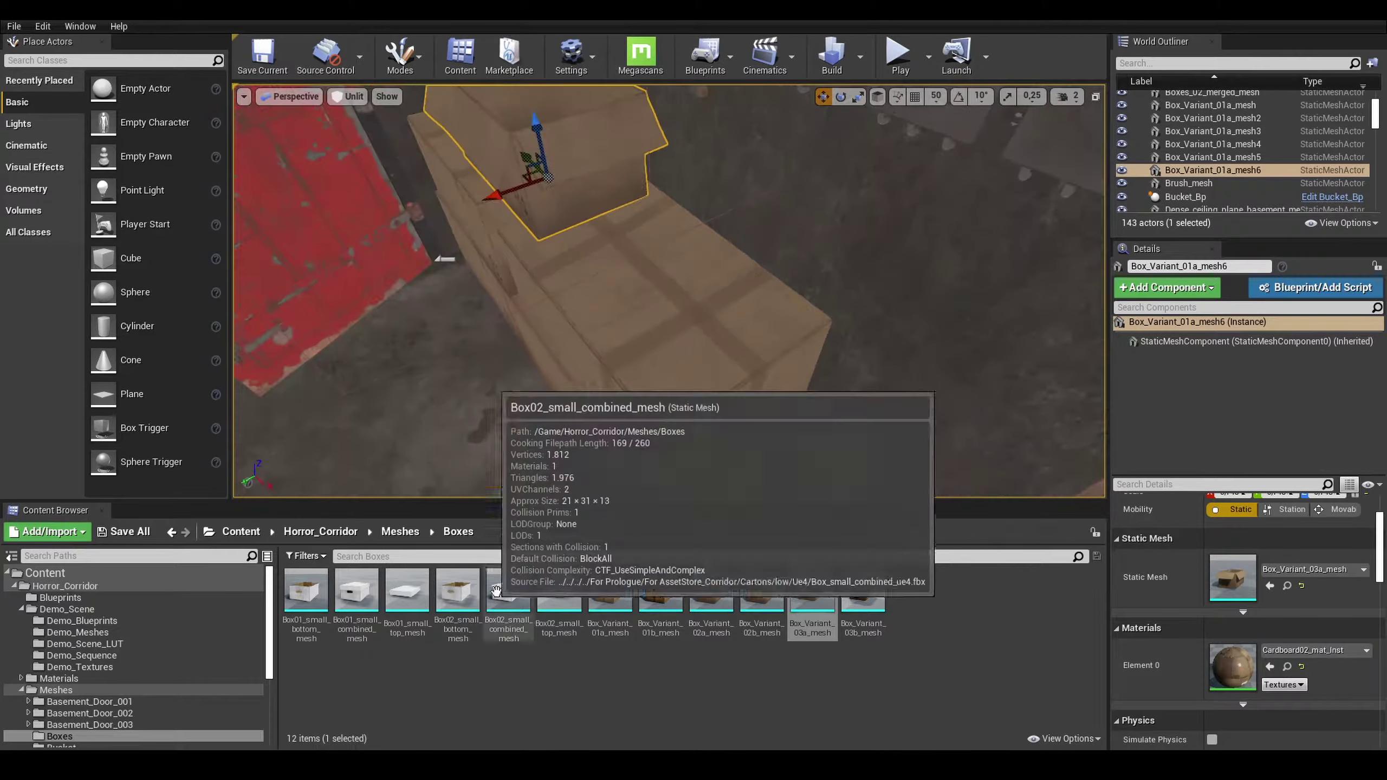
left_click_drag(457, 593, 679, 365)
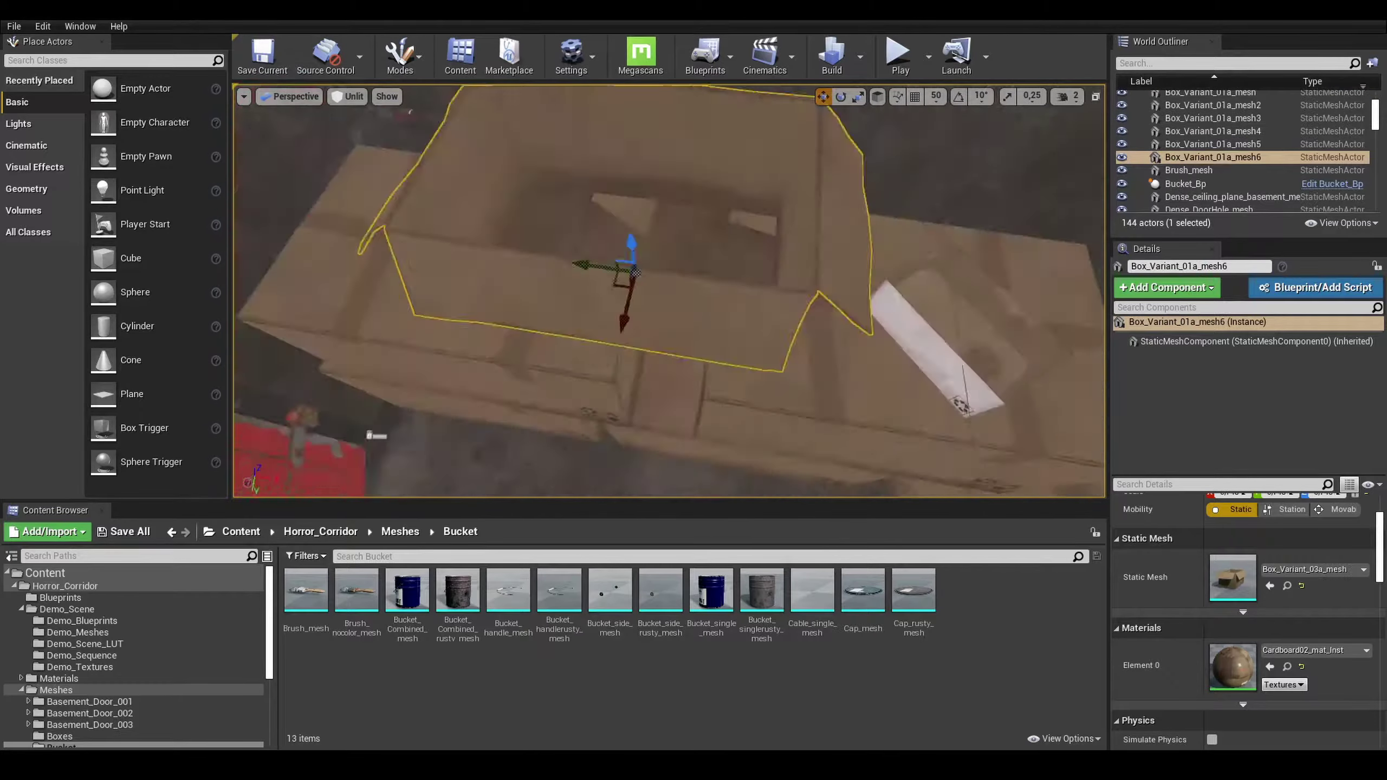
left_click_drag(448, 586, 638, 340)
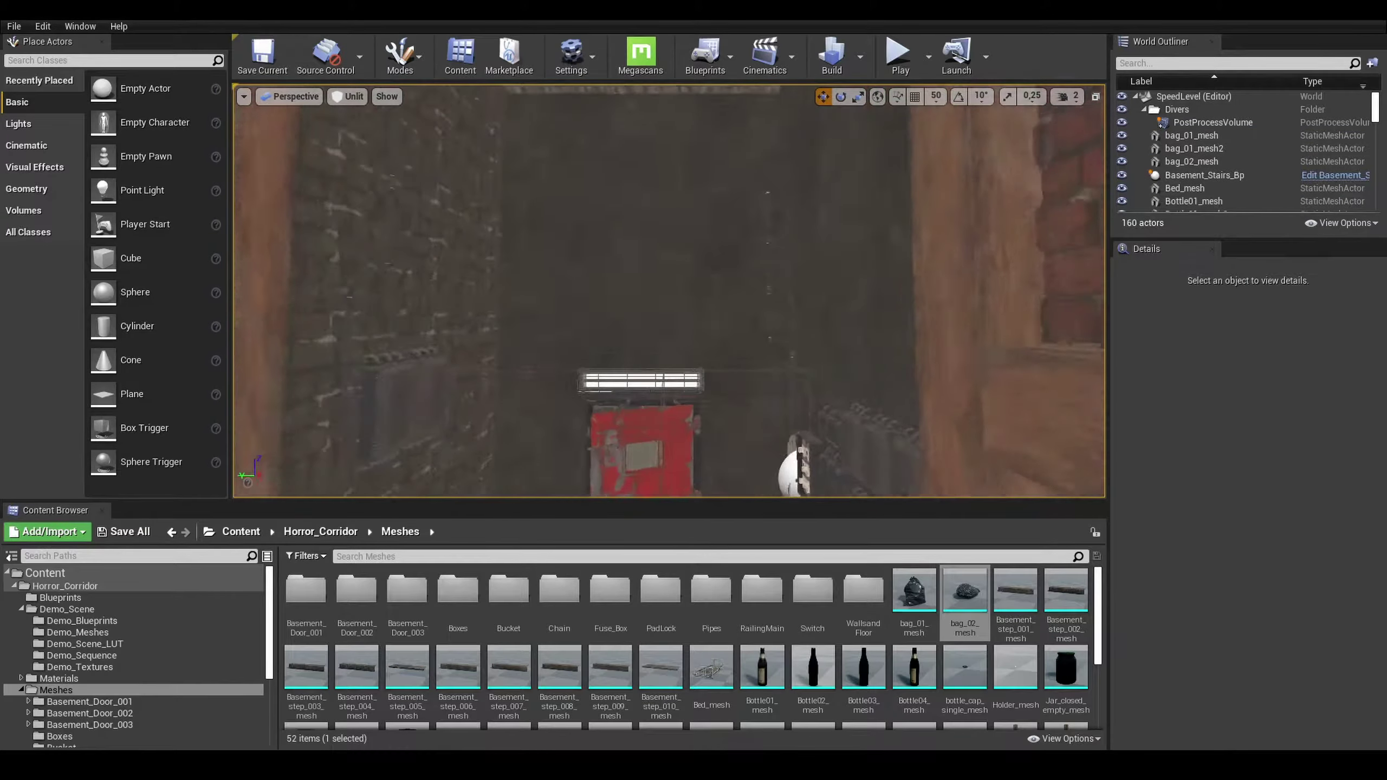
Drop a plastic bag on the basement floor and go into the Boxes folder.
left_click_drag(964, 590, 541, 387)
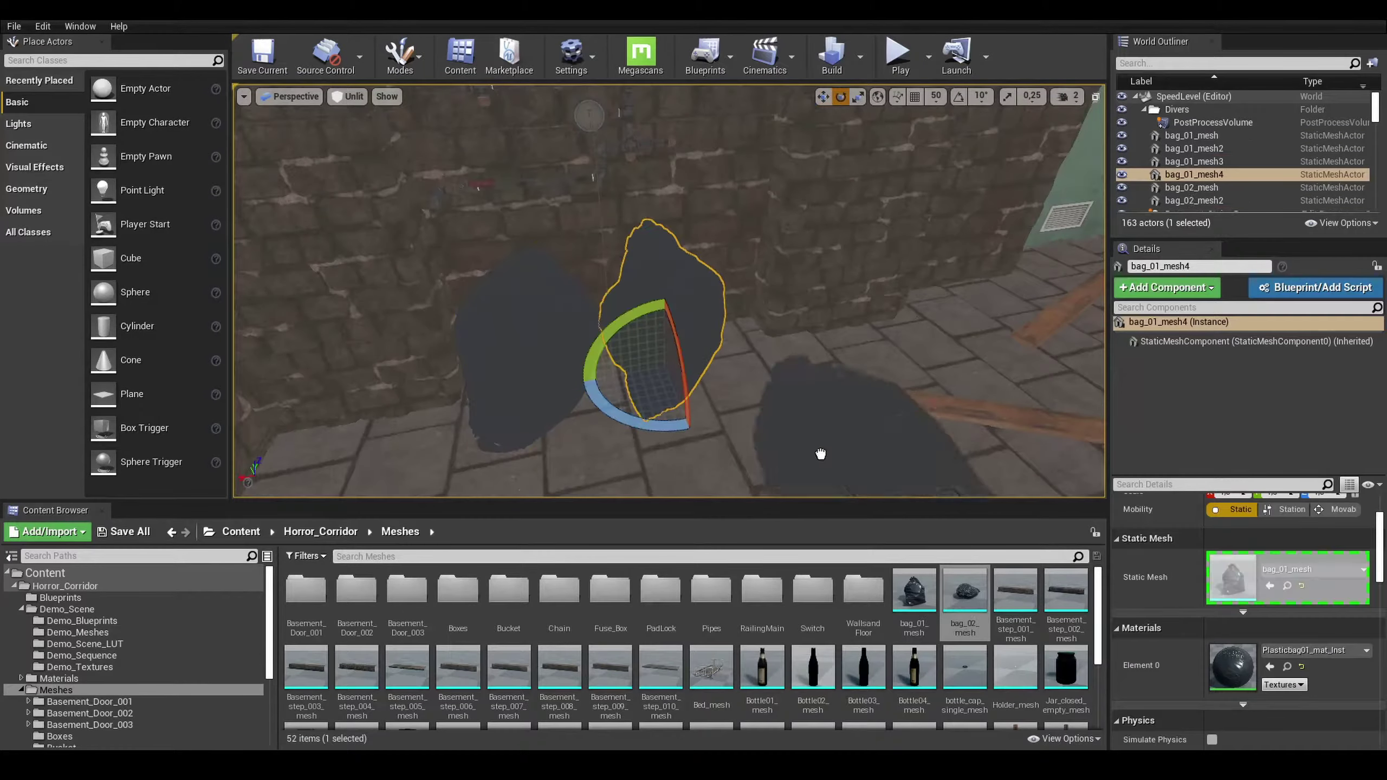
double_click(472, 601)
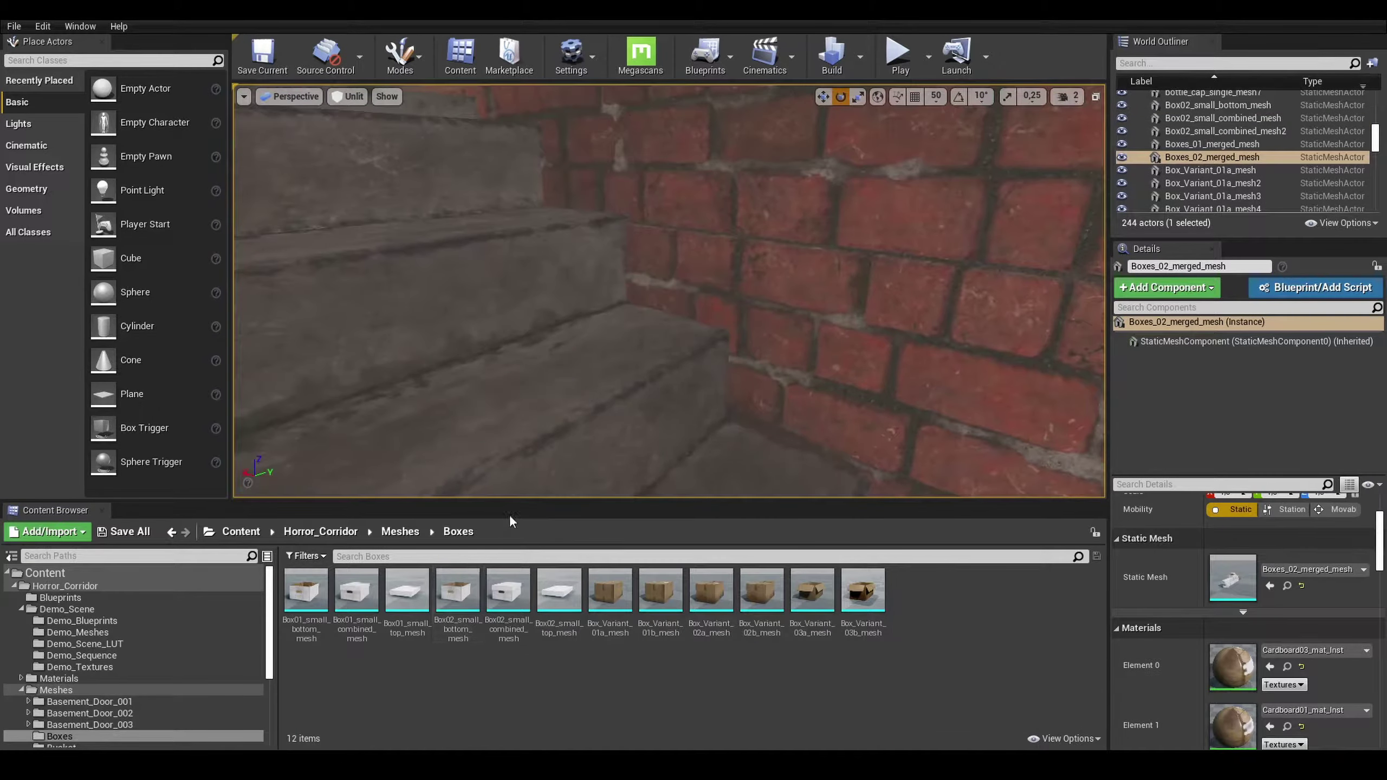
Add another small Box02_small_bottom_mesh box to the corridor.
left_click_drag(458, 590, 491, 241)
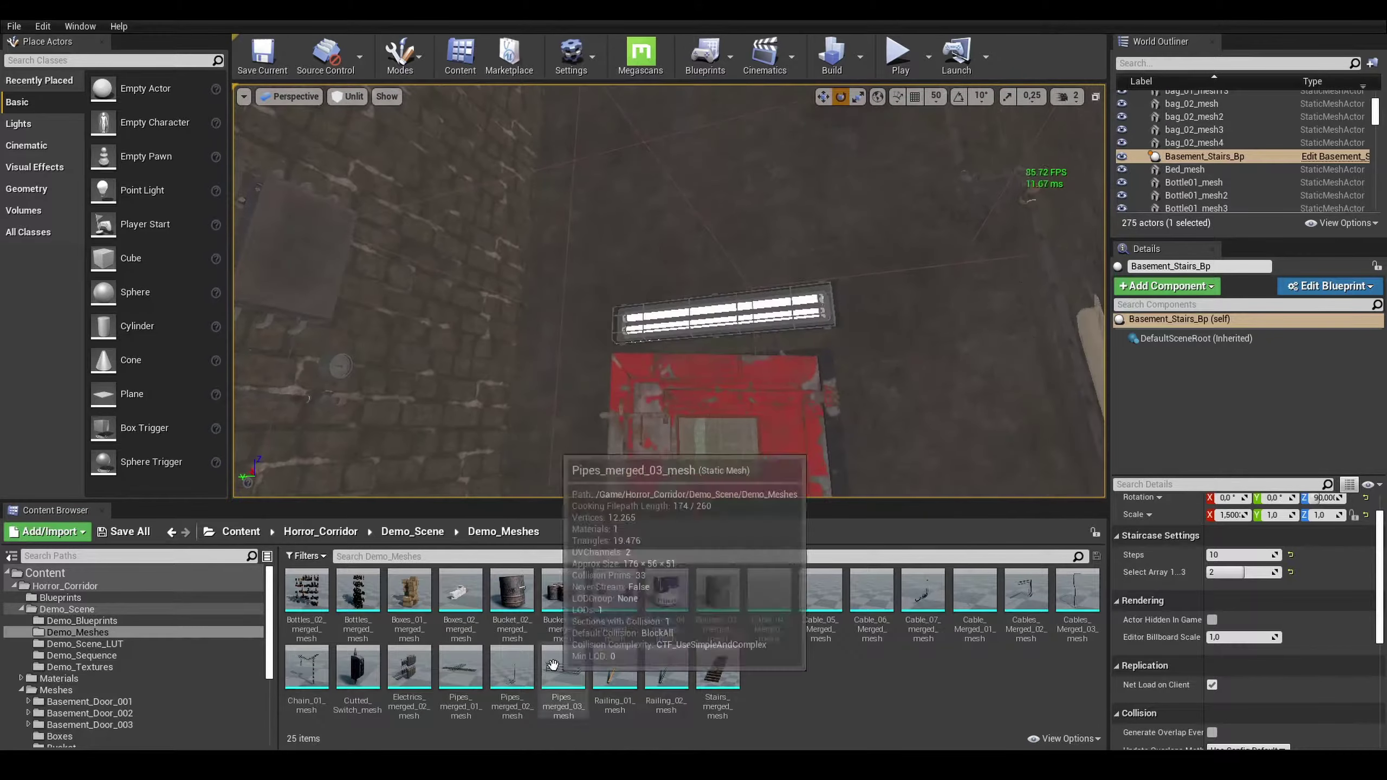
Place the long Pipes_merged_03_mesh run above the door, deleting an extra merged pipe copy.
left_click_drag(553, 664, 800, 274)
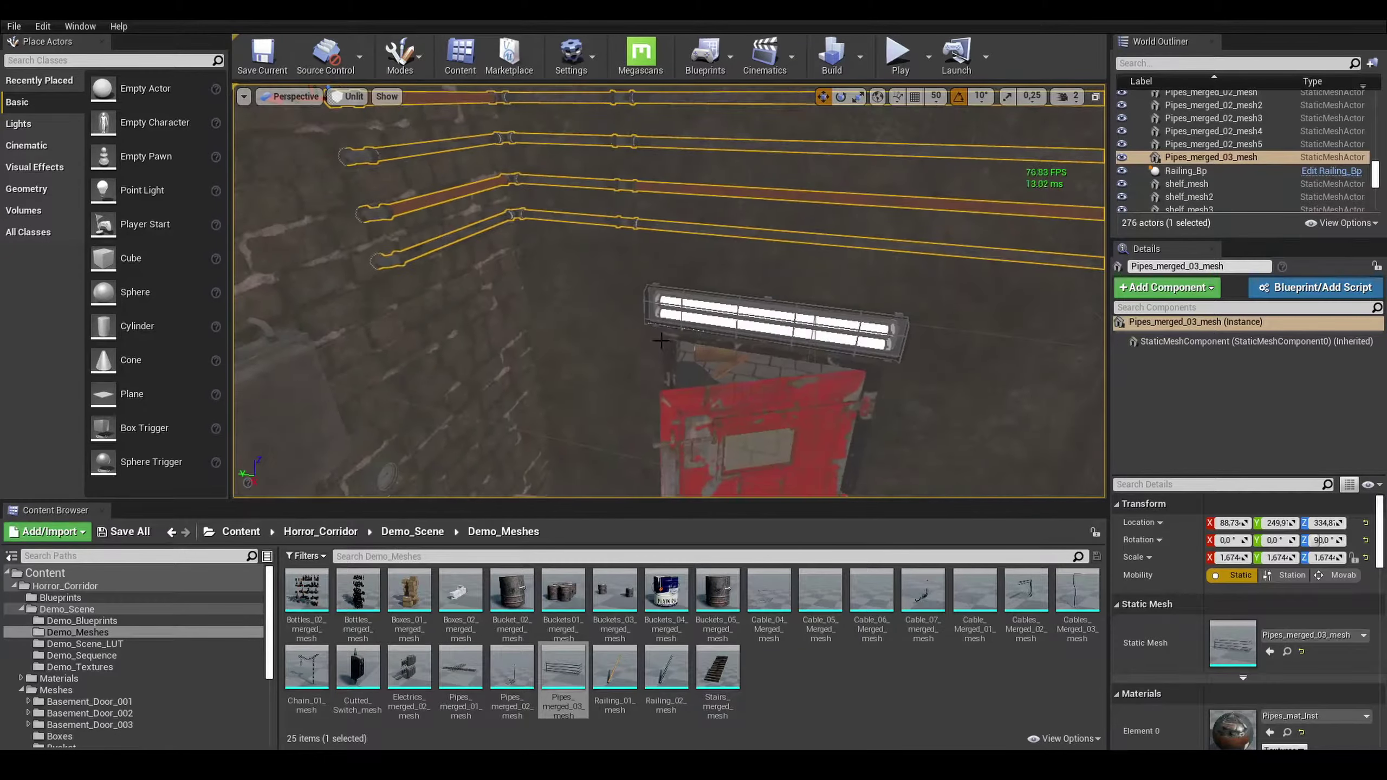
left_click_drag(511, 666, 611, 404)
key("Delete")
right_click_drag(611, 404, 611, 404)
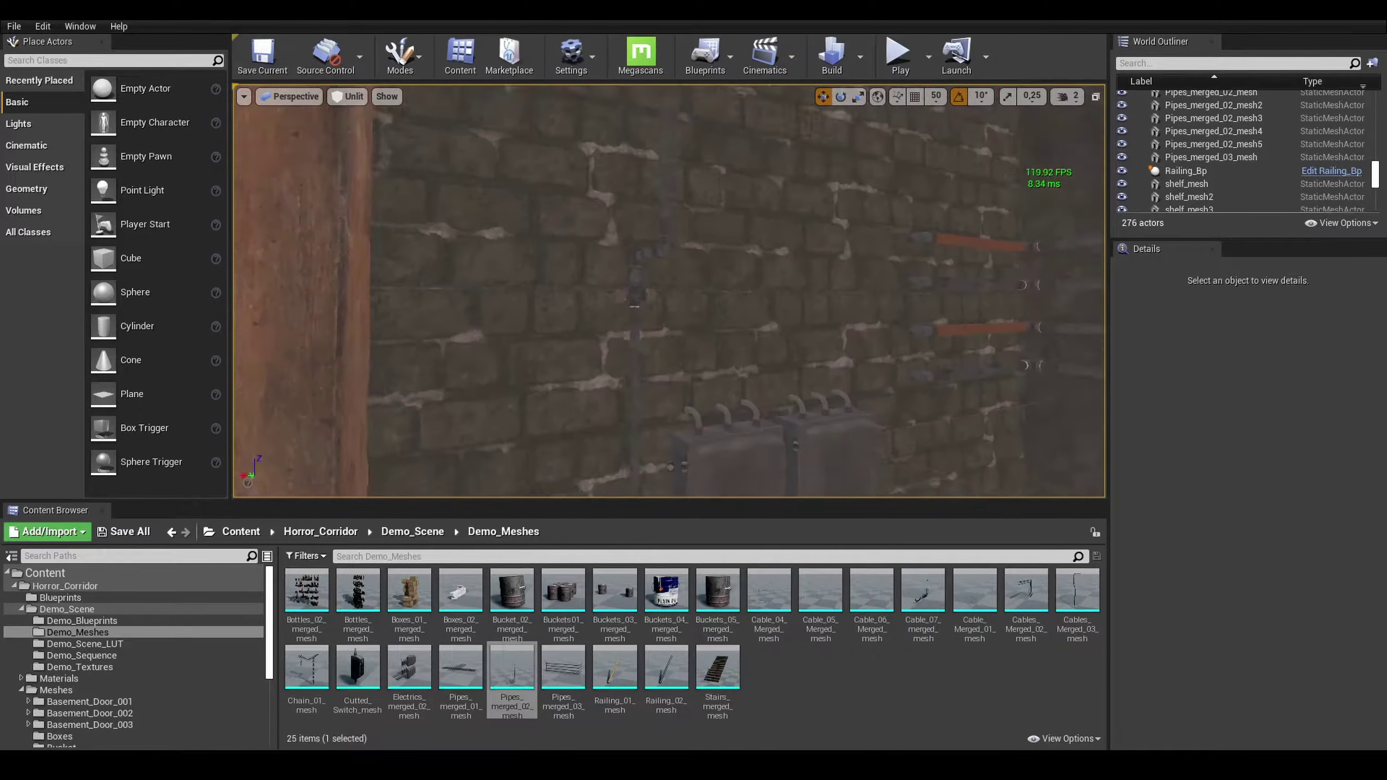
From Meshes > Pipes, put an L_pipe_mesh elbow on the wall with a Pipe_001s_mesh straight pipe below.
left_click(55, 690)
scroll(132, 655, "down", 4)
left_click(57, 672)
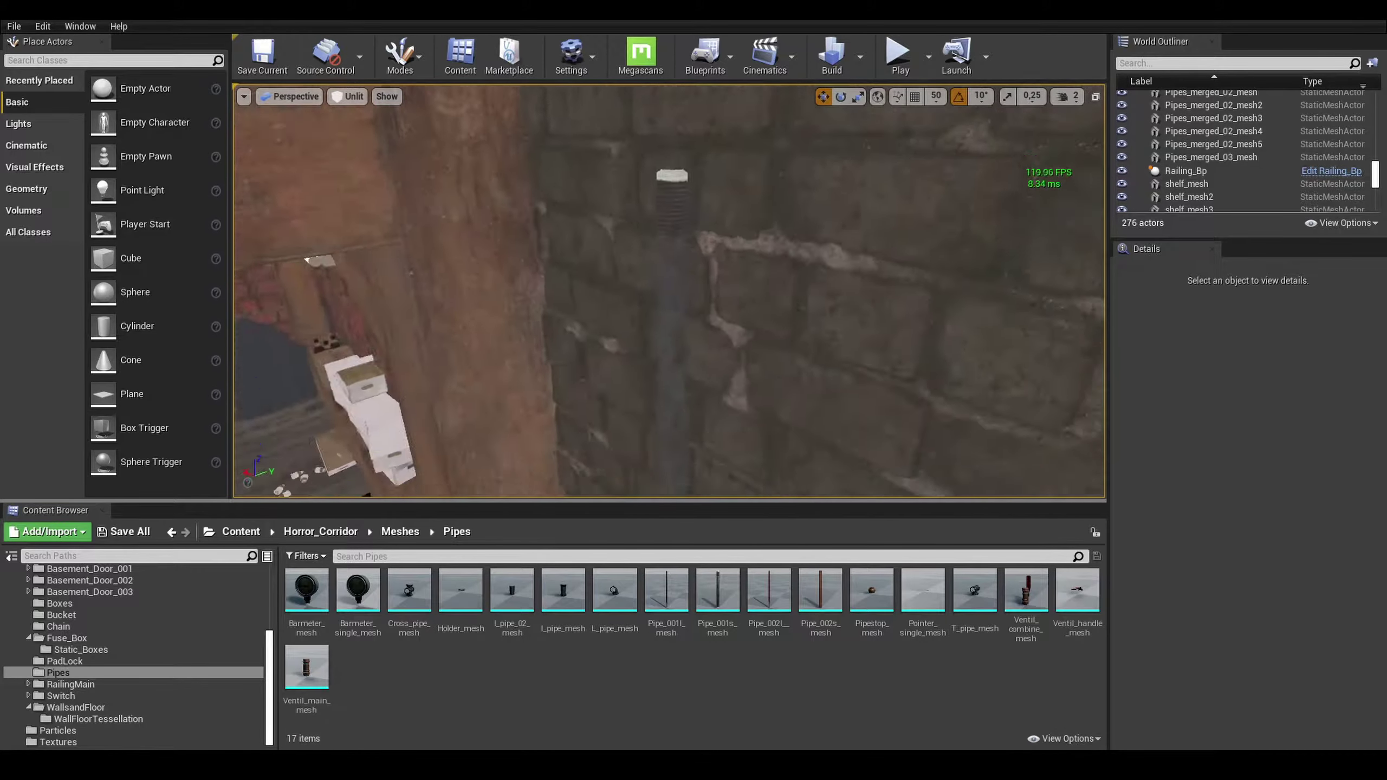
left_click_drag(614, 590, 562, 398)
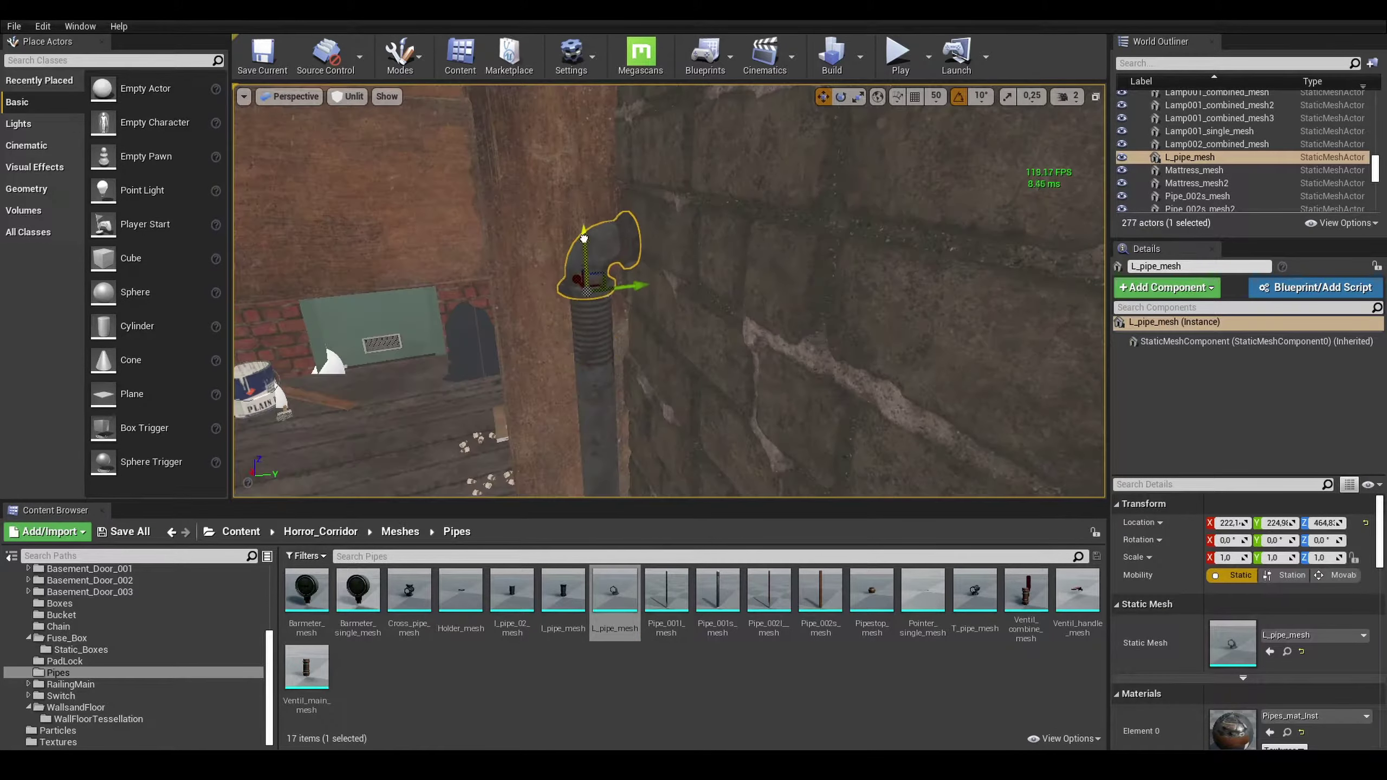
left_click_drag(583, 239, 516, 319, "alt")
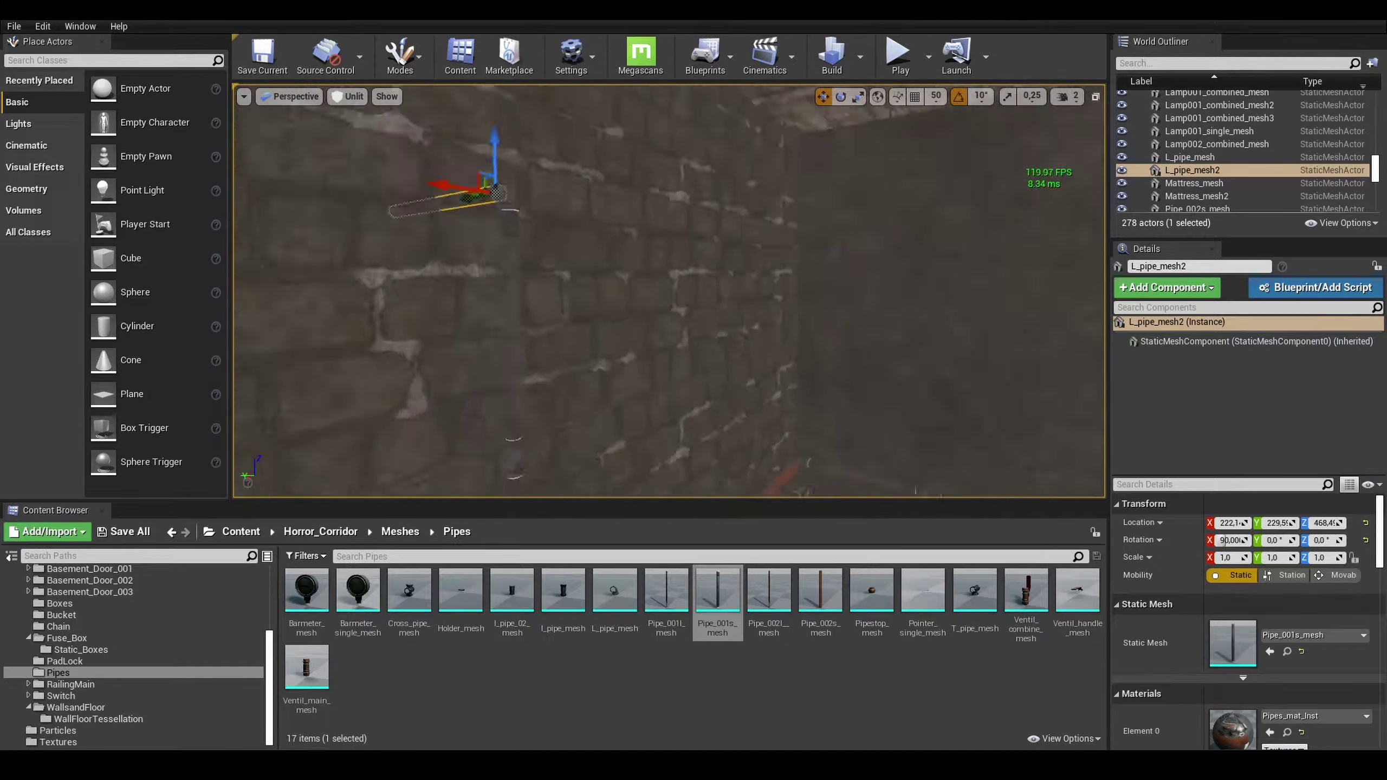
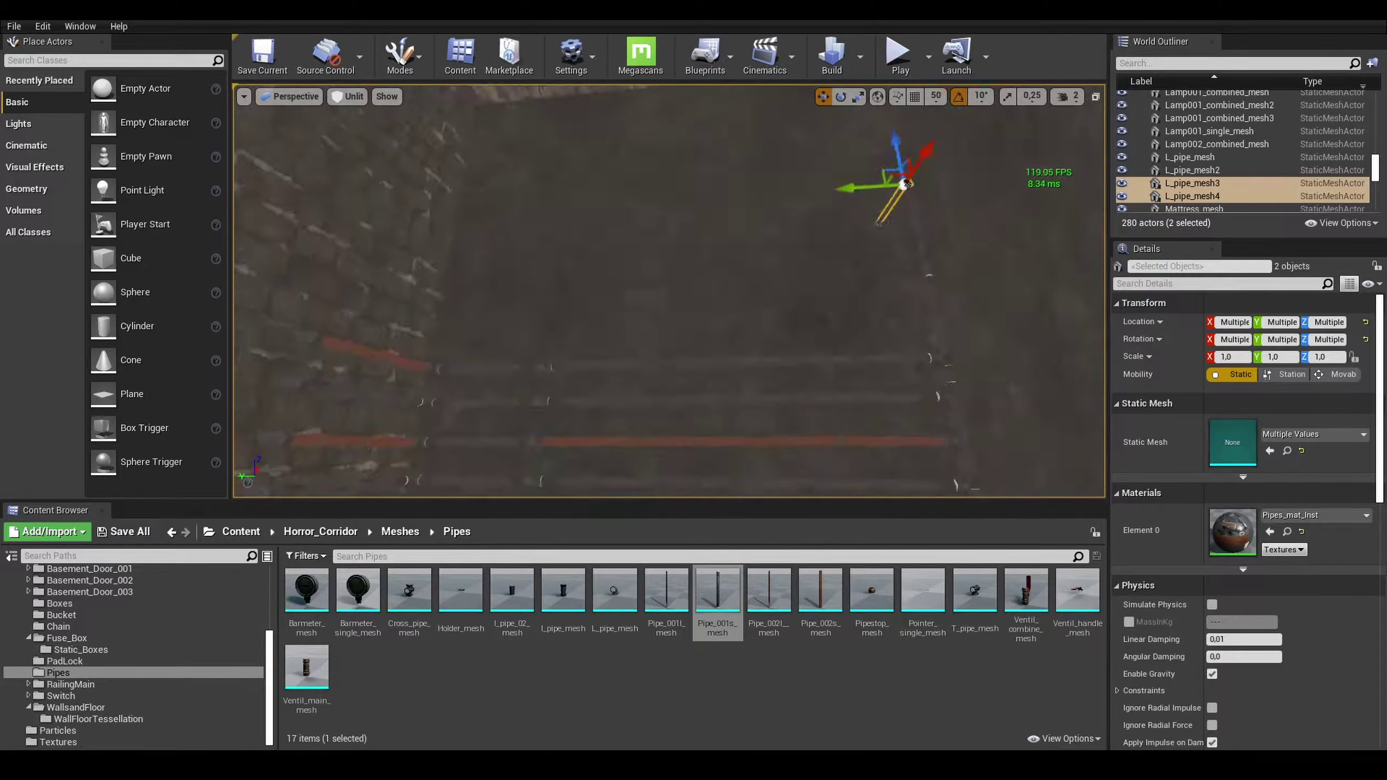
Place a long pipe in the corridor and swap it to the Pipe_001l_mesh and l_pipe_mesh models.
left_click_drag(769, 593, 560, 420)
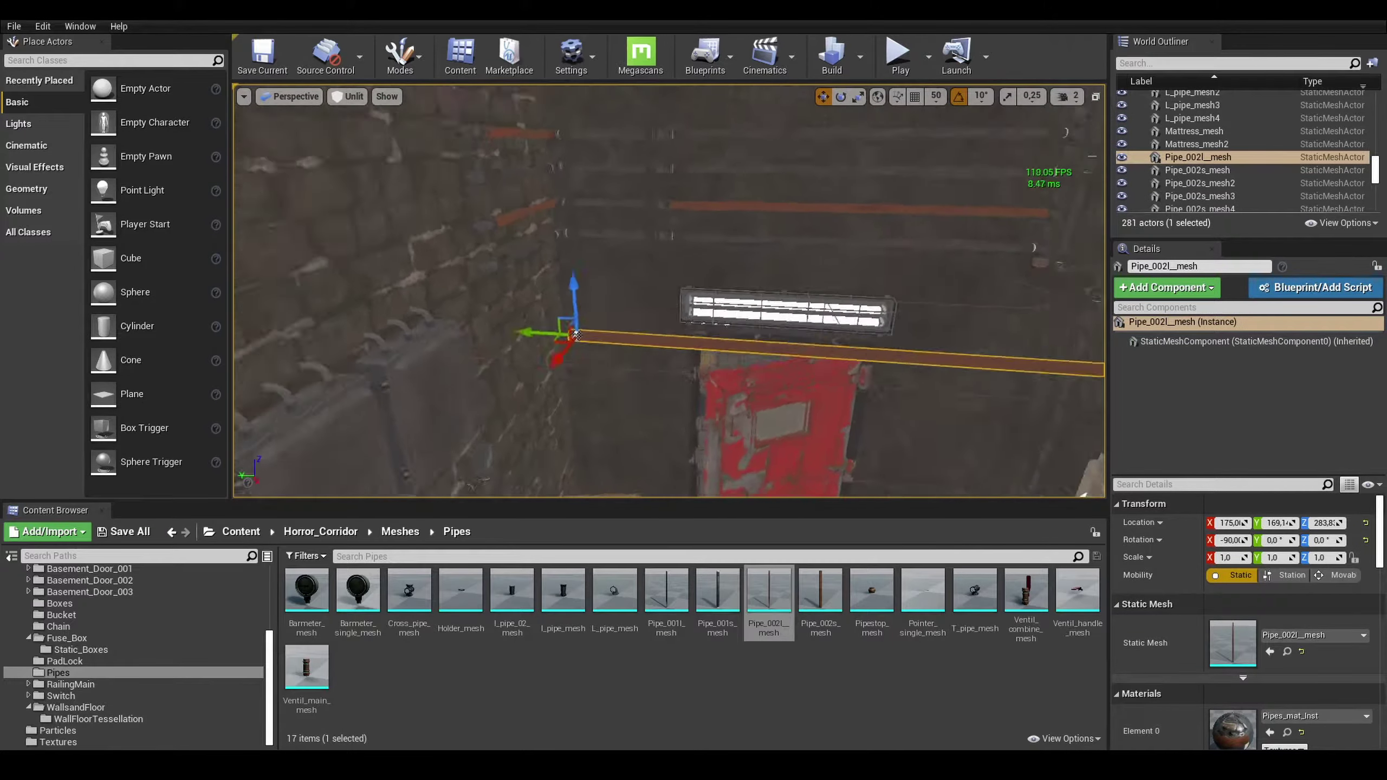
left_click_drag(666, 592, 436, 312)
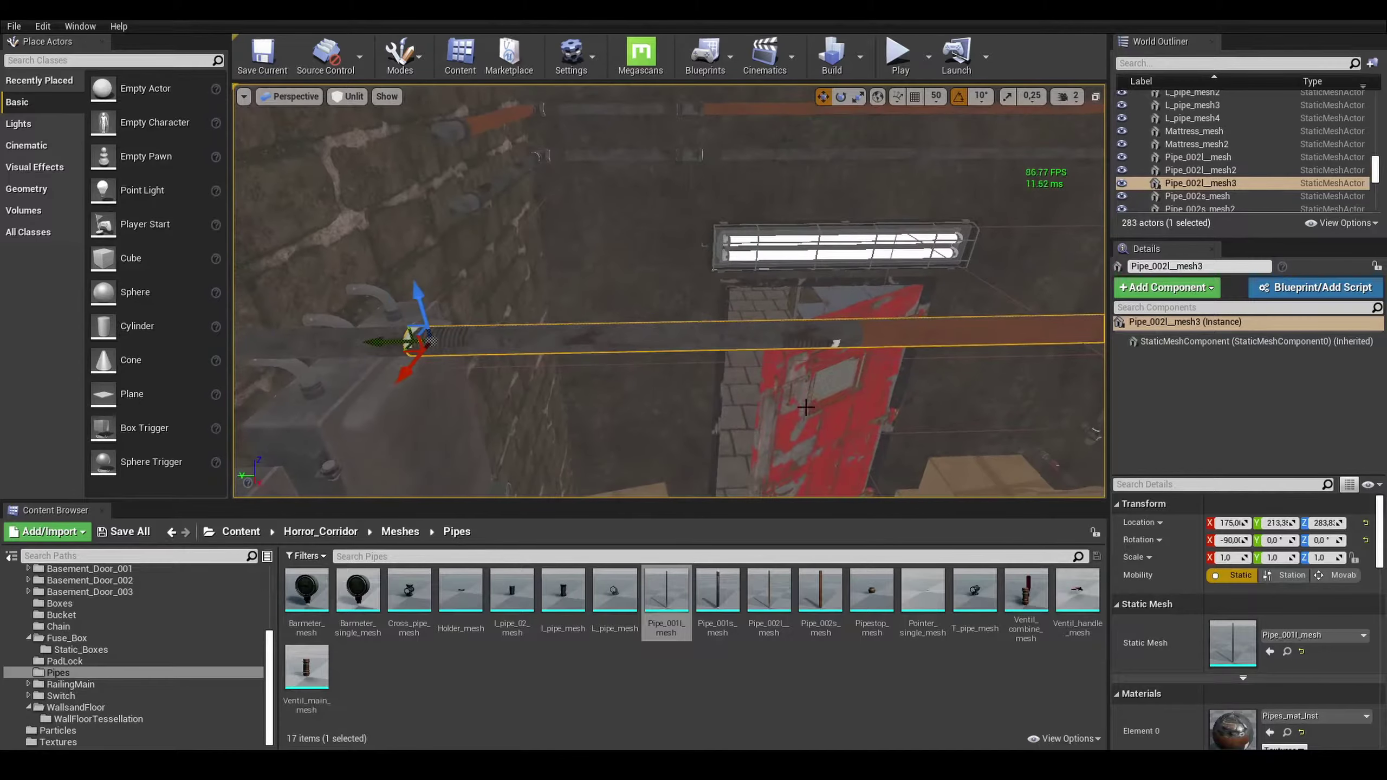
left_click_drag(563, 592, 741, 349)
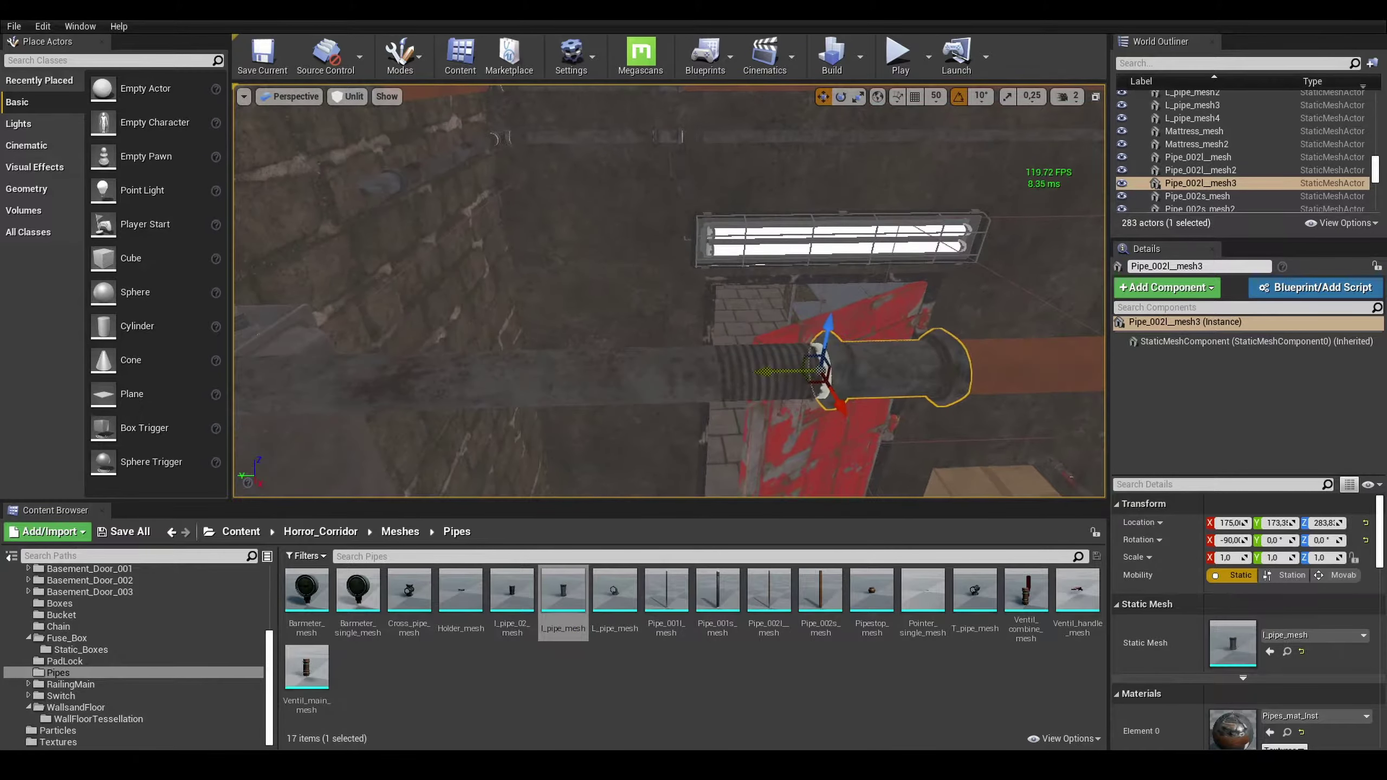
Duplicate the pipe pieces into several parallel segmented runs along the wall.
key("ctrl+w")
key("ctrl+w")
key("ctrl+w")
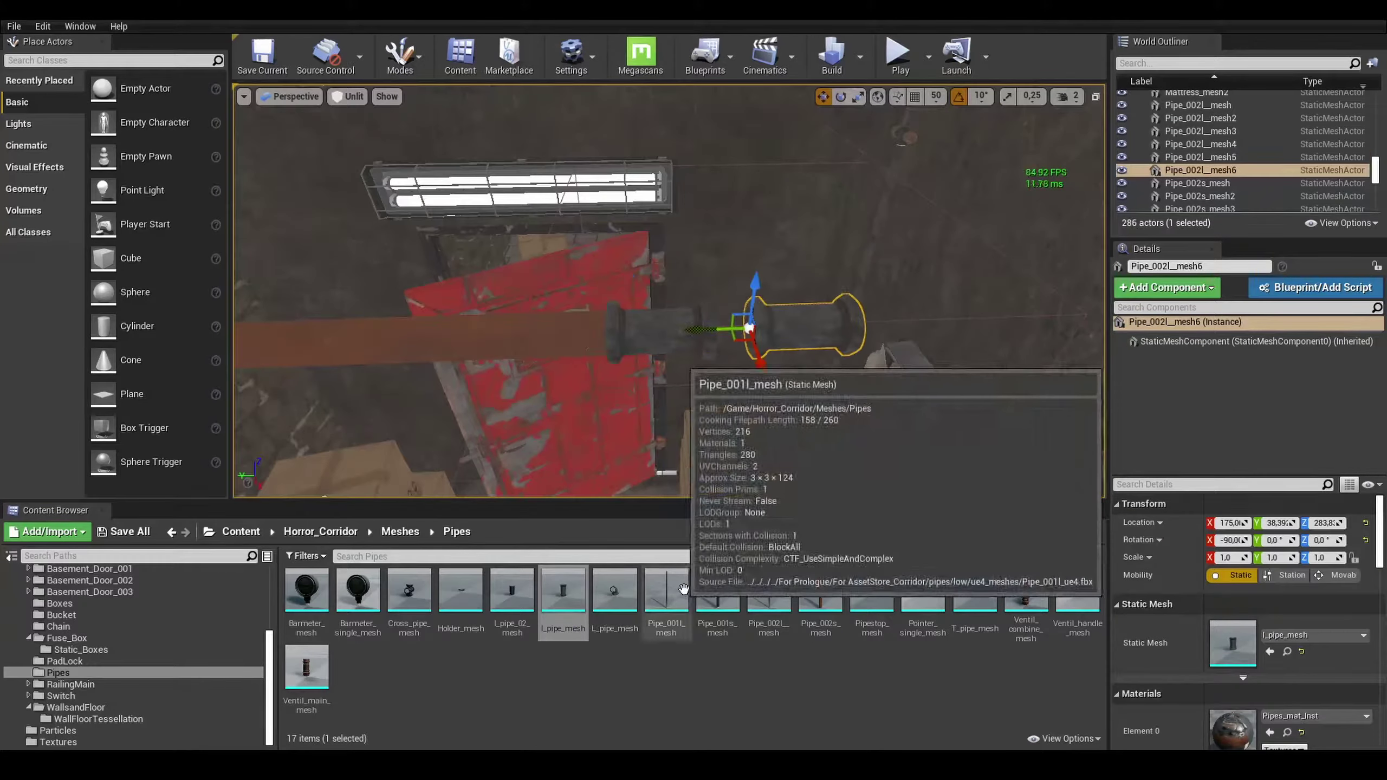
left_click(666, 592)
key("ctrl+w")
right_click_drag(592, 320, 686, 319)
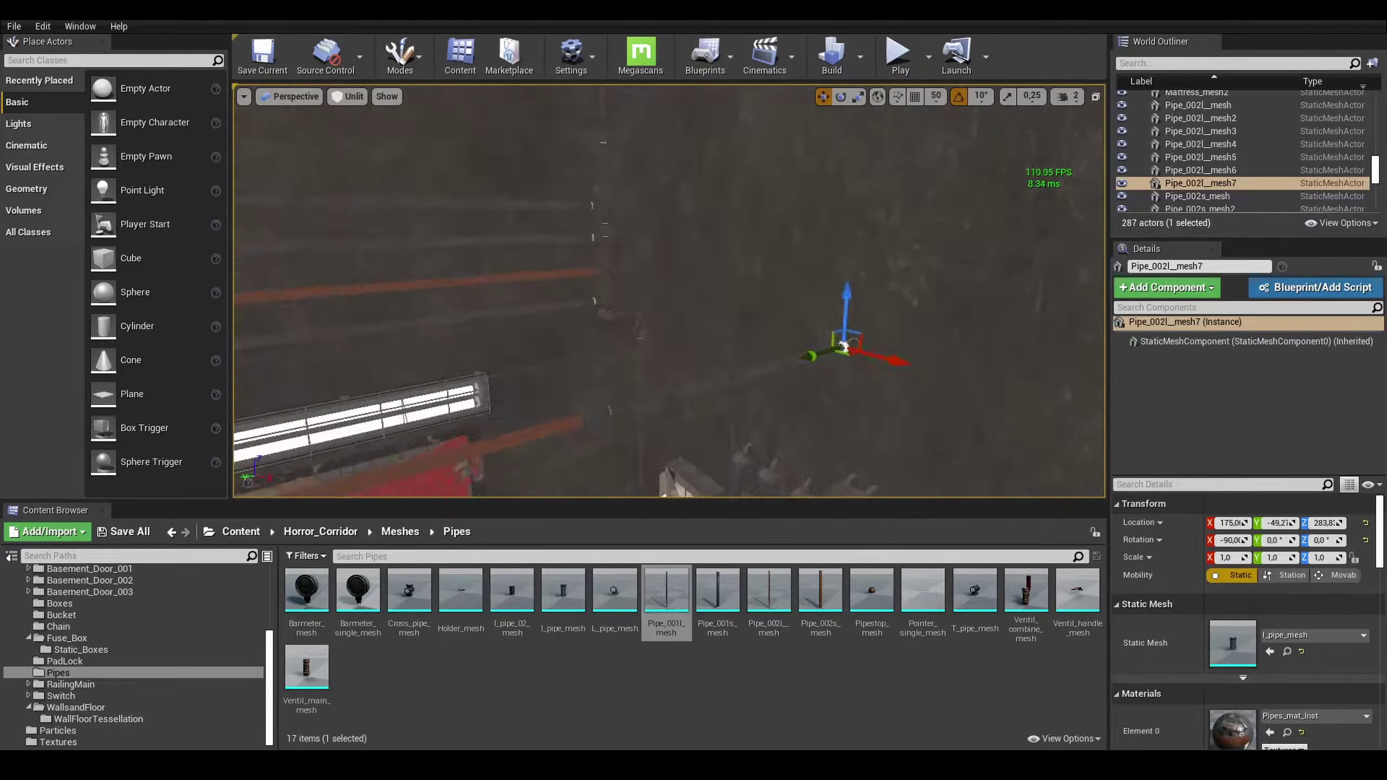
key("ctrl+w")
key("ctrl+w")
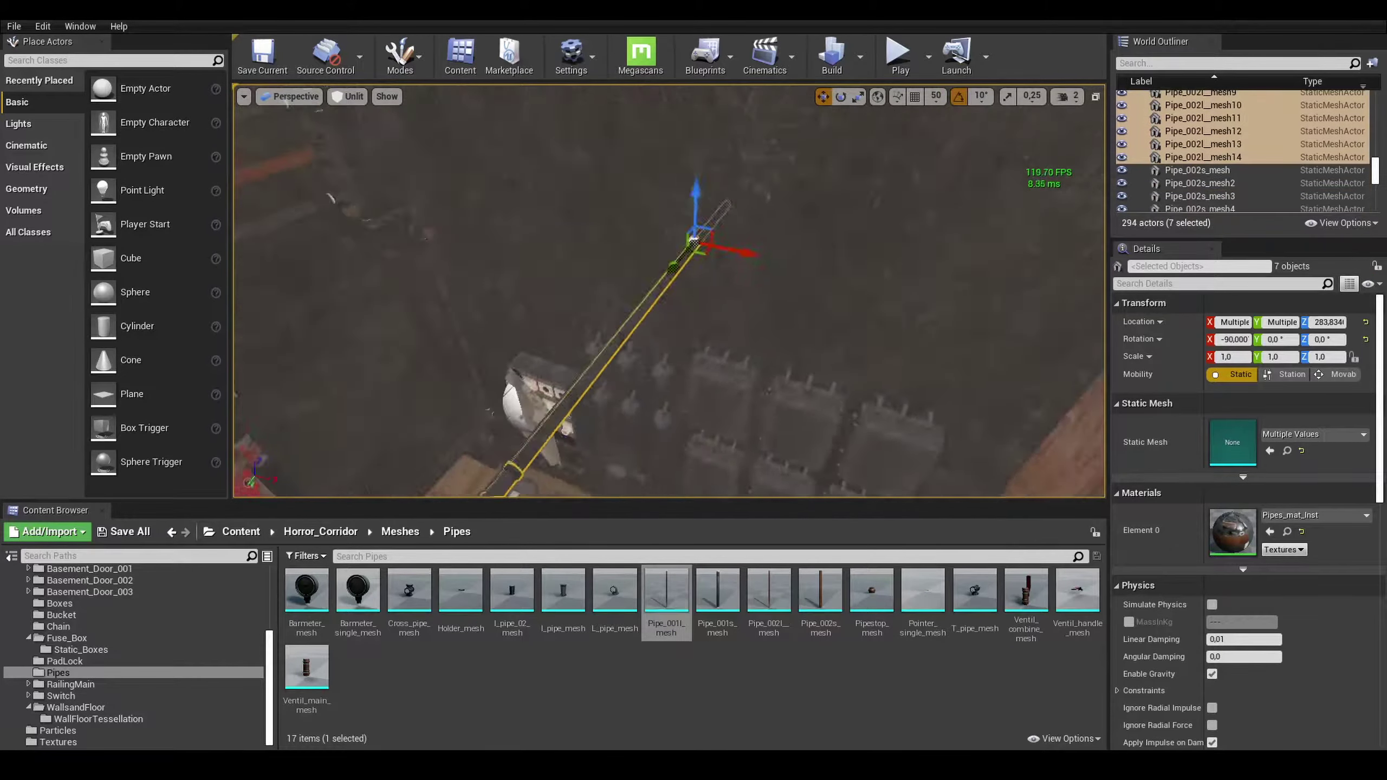
mouse_move(687, 319)
right_mouse_down()
mouse_move(653, 321)
mouse_move(671, 329)
mouse_move(644, 306)
right_mouse_up()
key("ctrl+w")
Rotate one pipe to angle it down by 50 degrees.
left_click(654, 322)
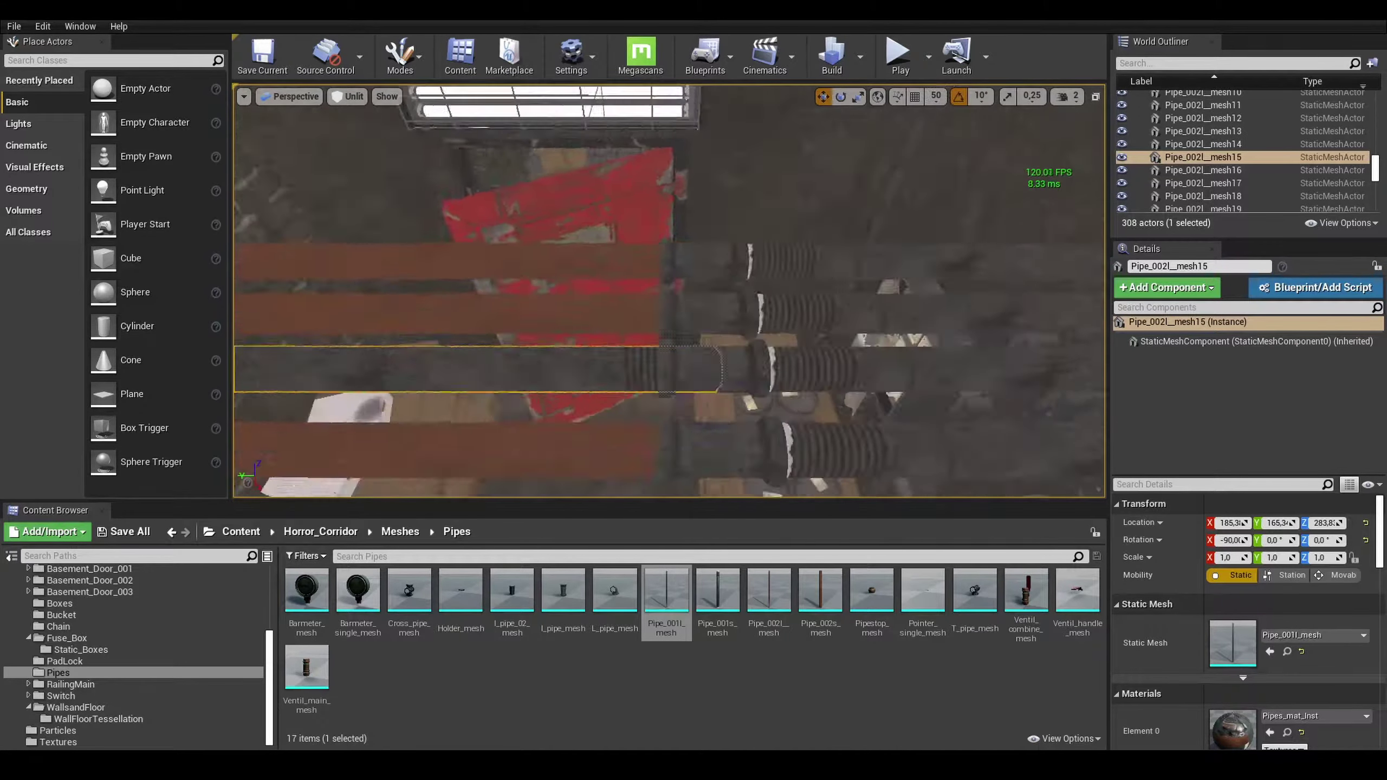
left_click(546, 328)
key("e")
left_click_drag(399, 306, 437, 361)
left_click(524, 254)
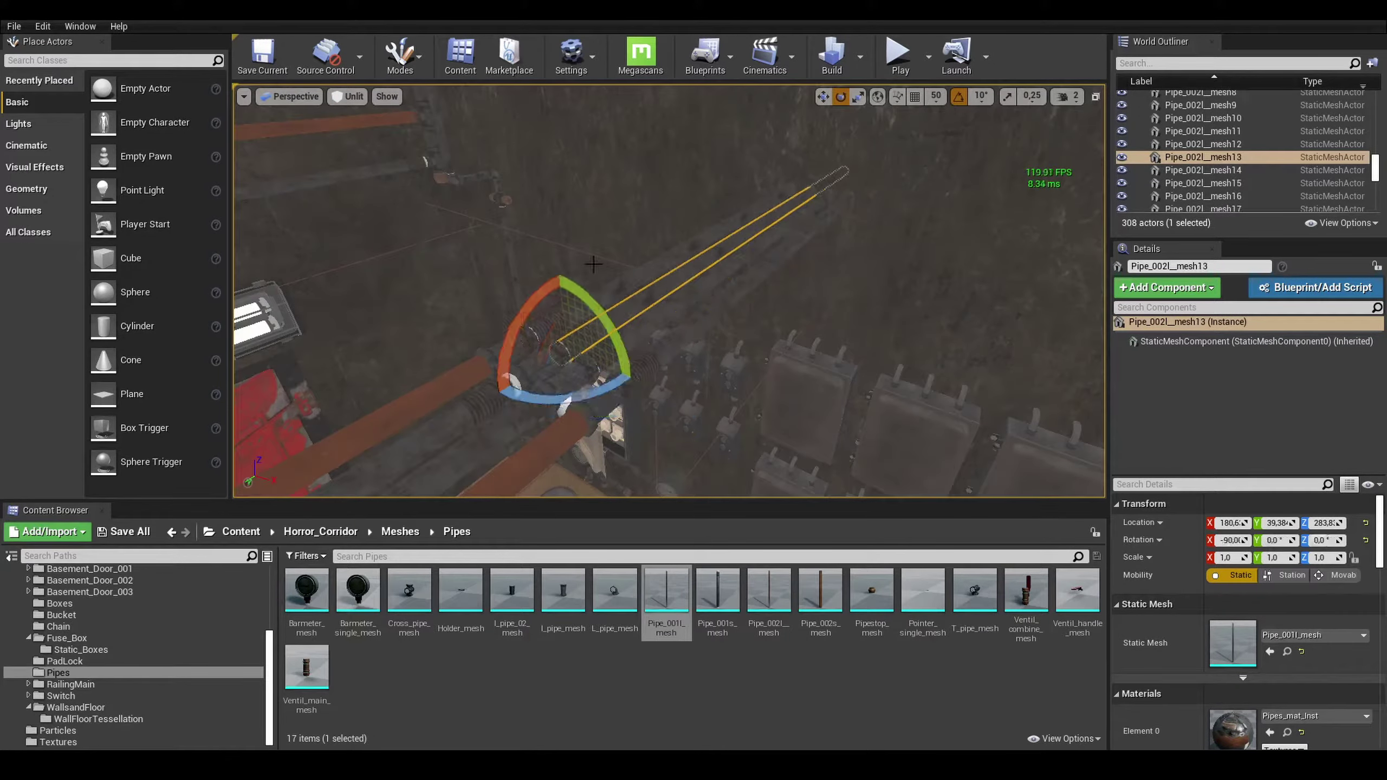
right_click_drag(525, 254, 525, 254)
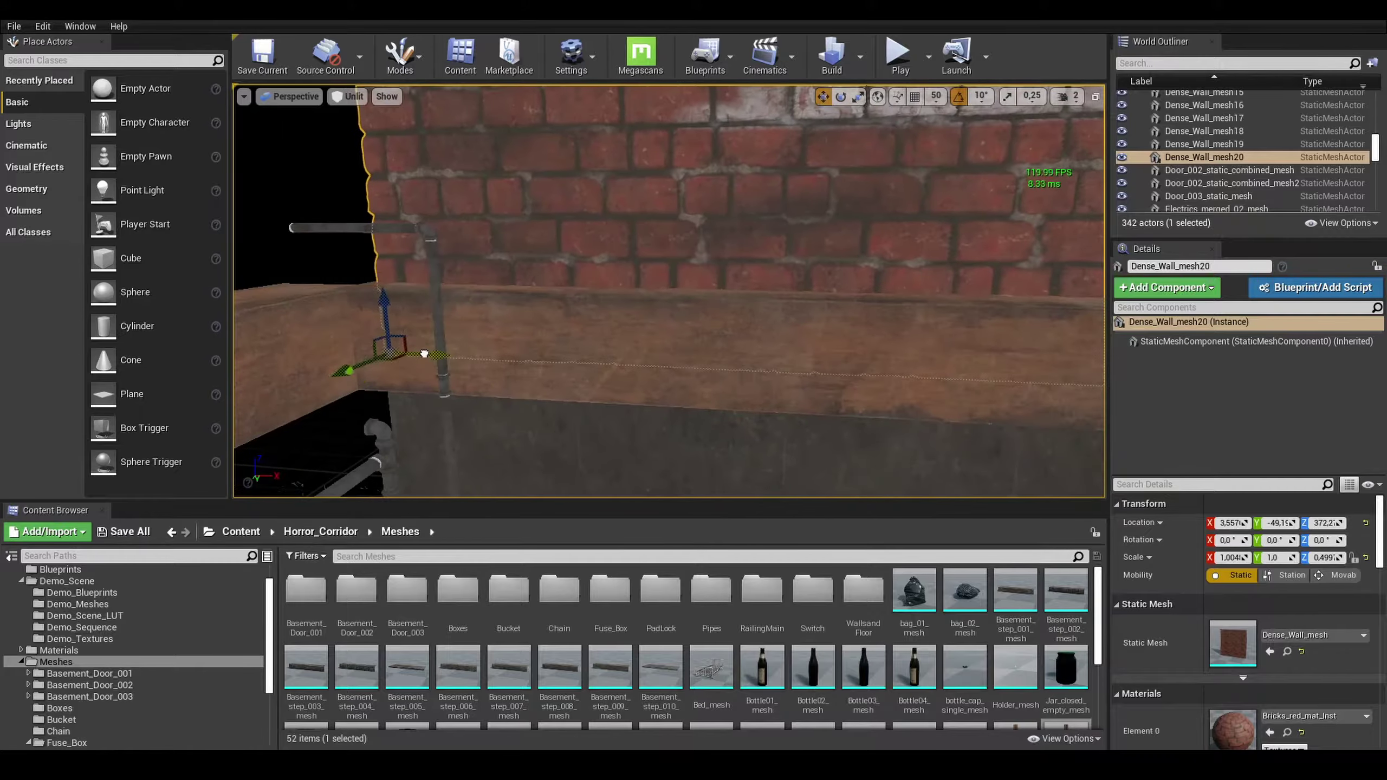
Copy a Dense_Wall section, turn it -90° into the corner gap, and delete the stray wooden beam.
left_click(399, 54)
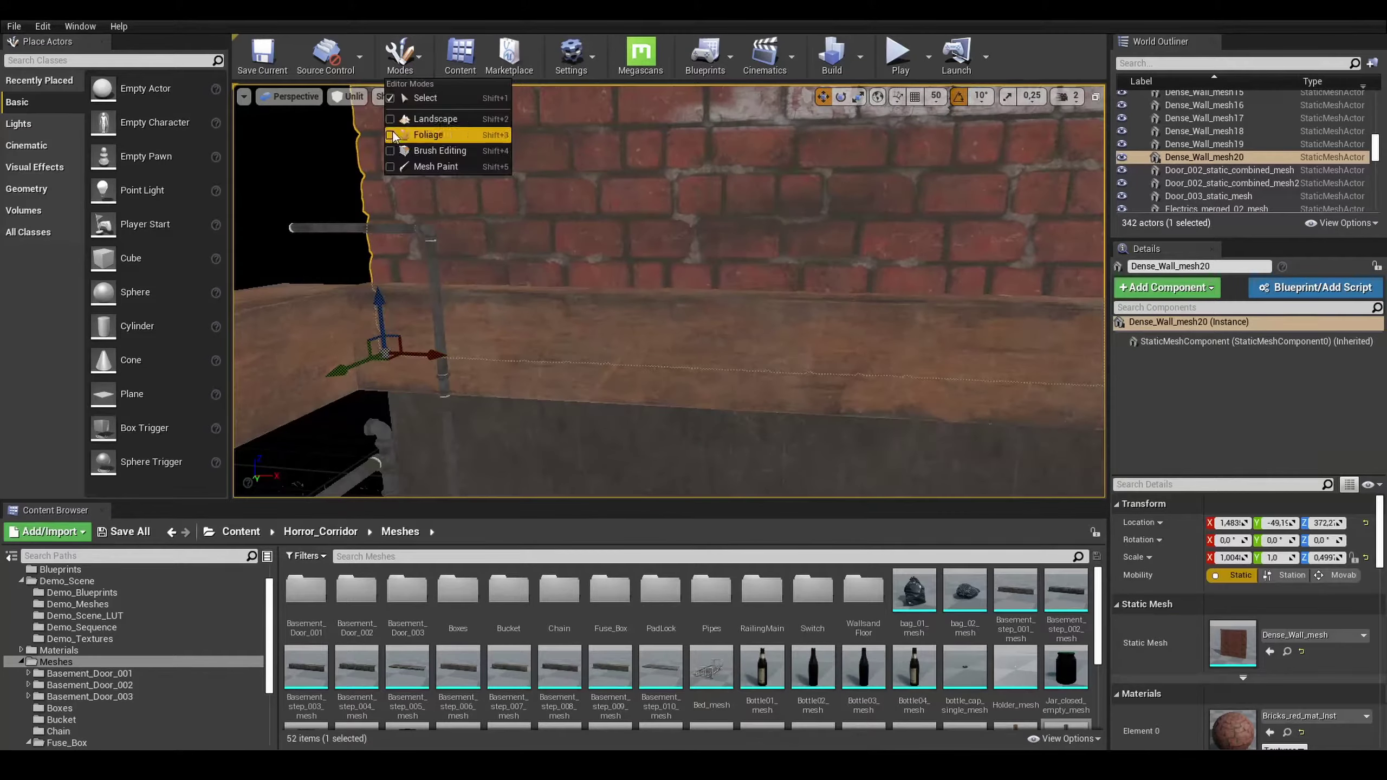
left_click(431, 134)
key("shift+1")
mouse_move(557, 181)
right_mouse_down()
mouse_move(655, 186)
mouse_move(601, 273)
right_mouse_up()
left_click_drag(579, 355, 535, 328, "alt")
key("w")
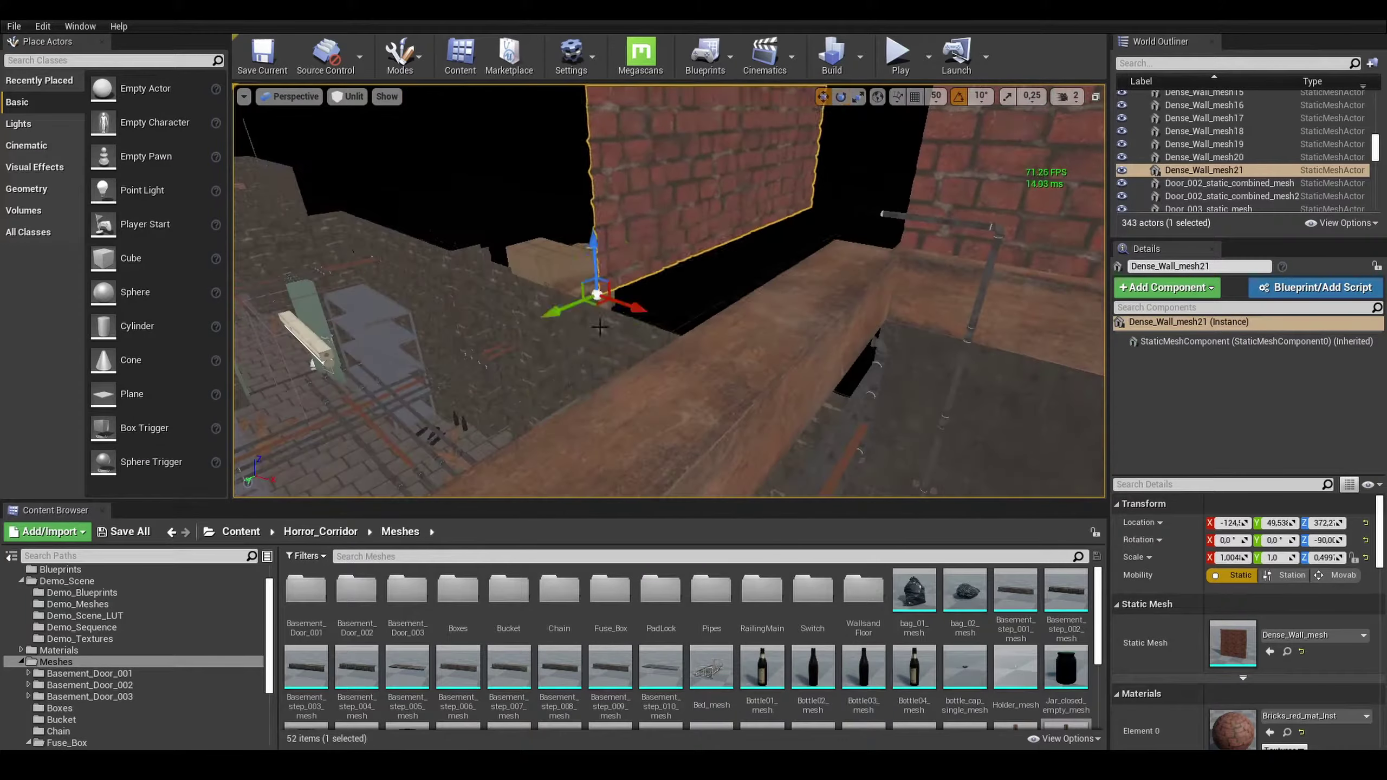
left_click_drag(513, 280, 448, 328, "shift")
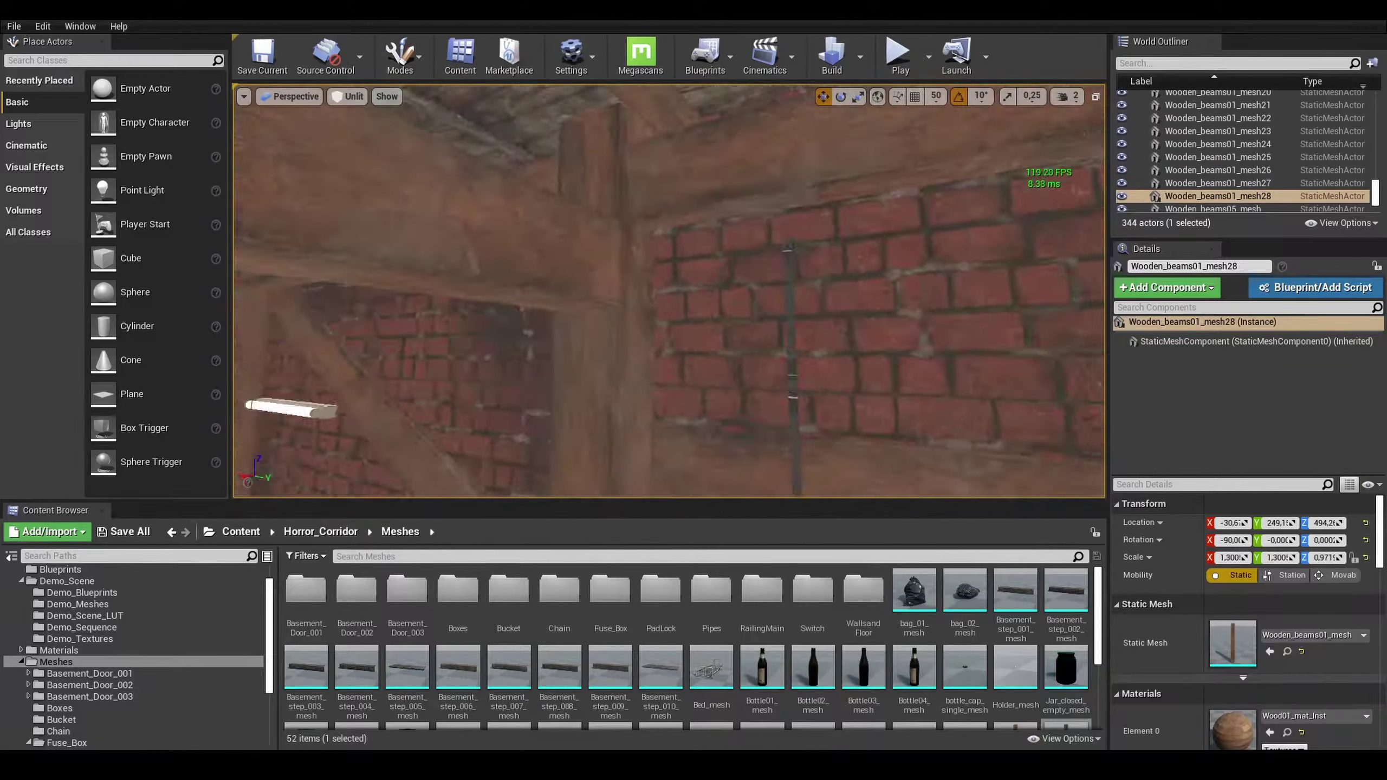
key("Delete")
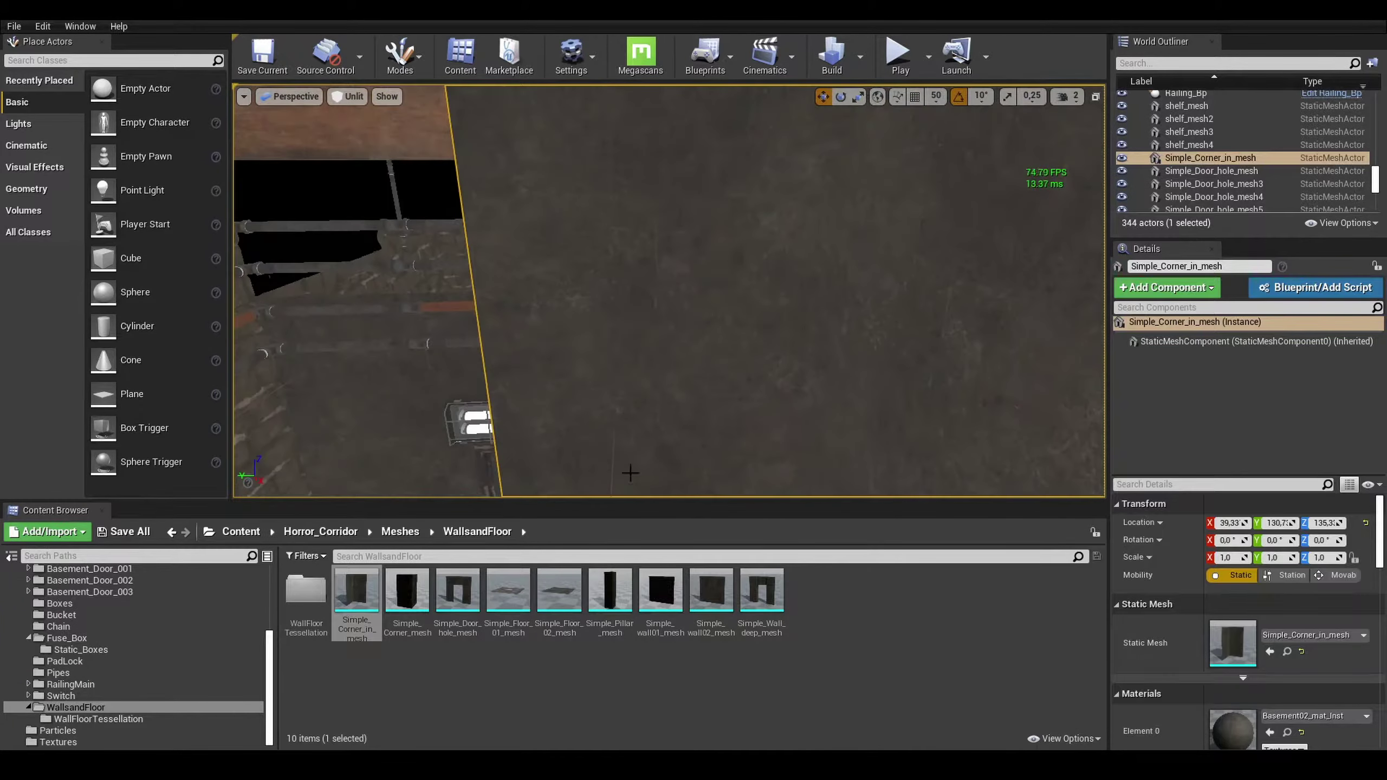
Place a Simple_Corner_mesh piece and move it into the wall corner.
left_click_drag(630, 473, 478, 540)
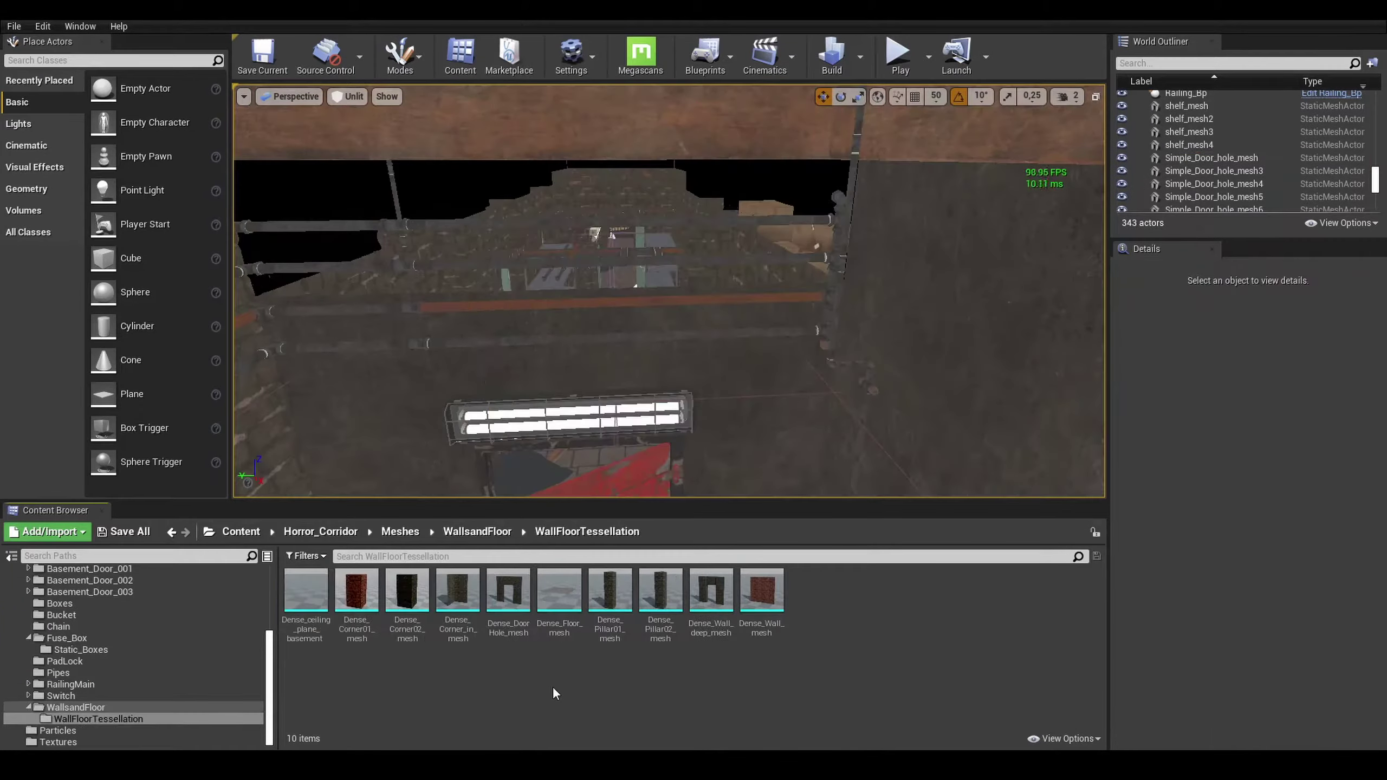
left_click_drag(406, 591, 690, 280)
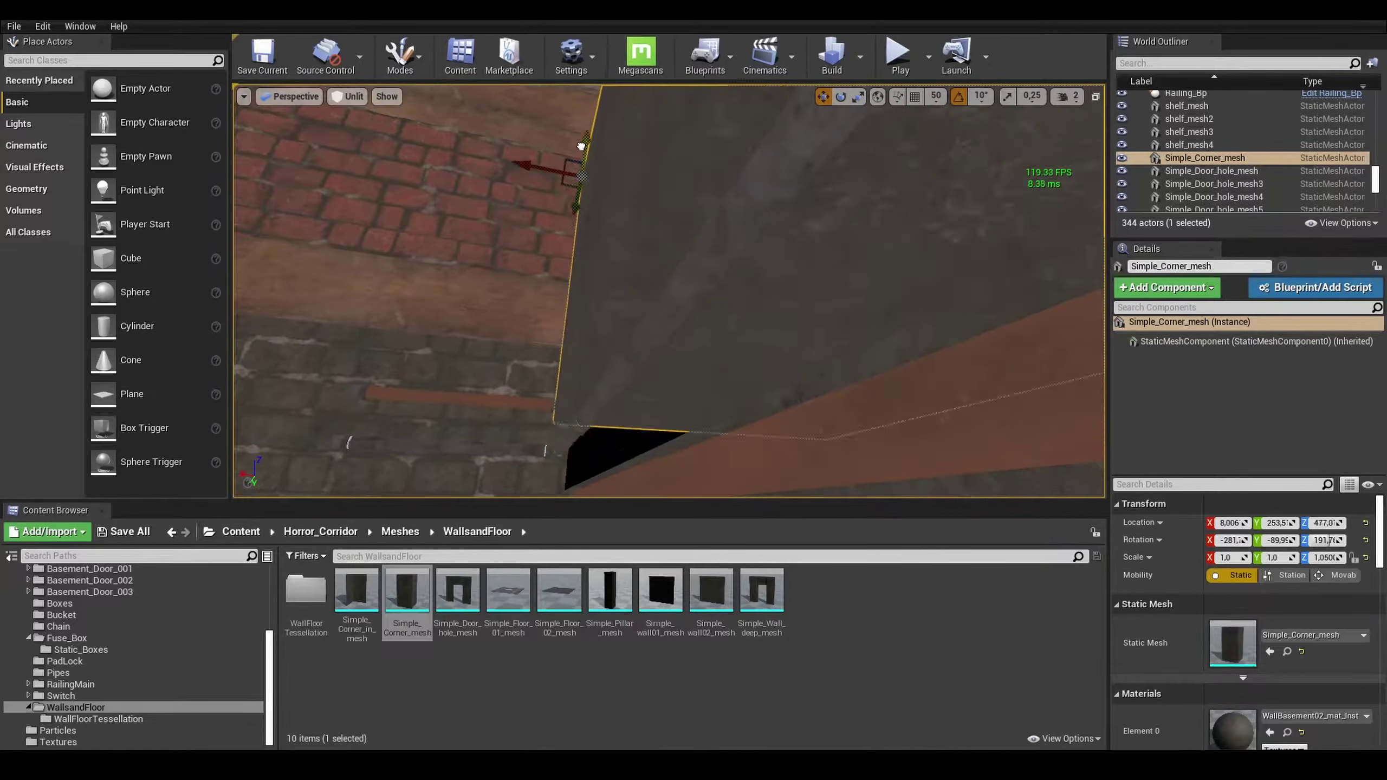
mouse_move(535, 201)
left_mouse_down()
mouse_move(712, 299)
mouse_move(582, 232)
left_mouse_up()
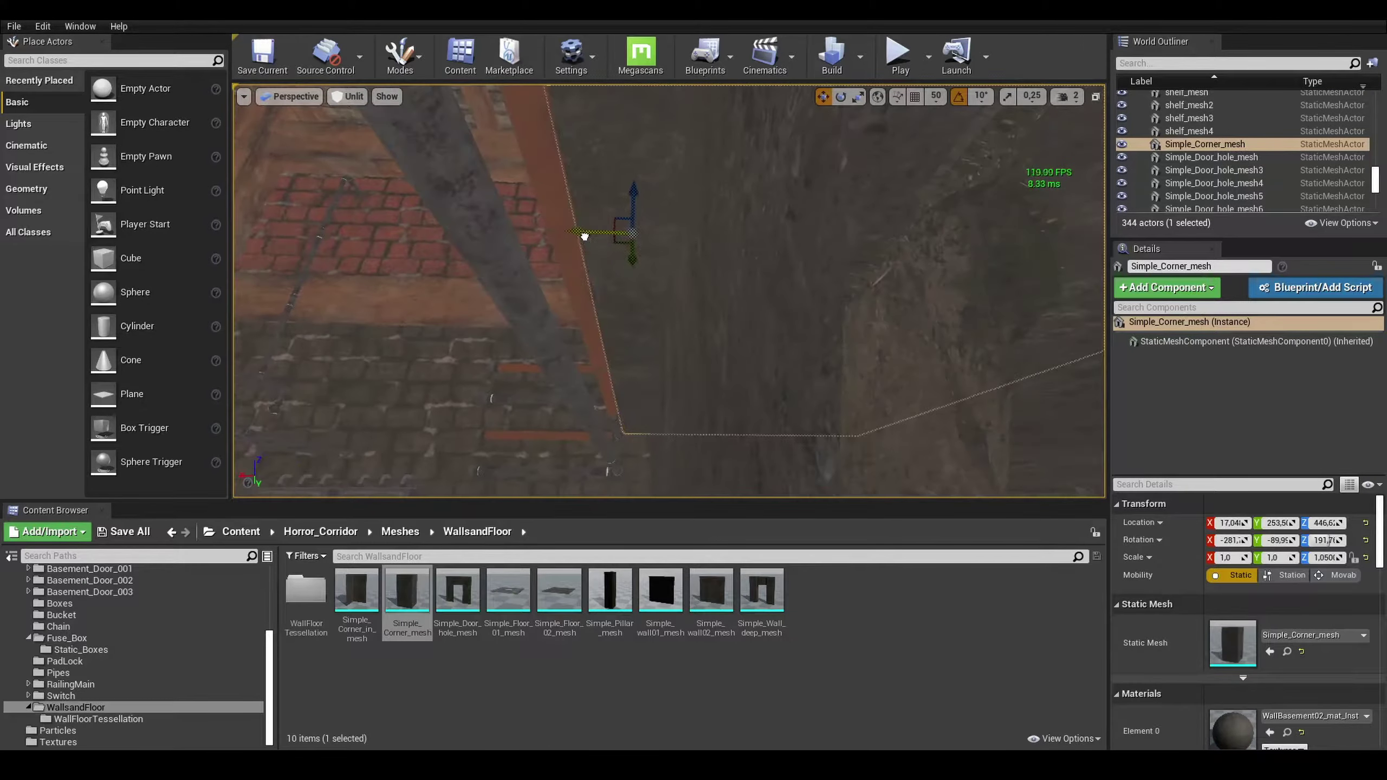
key("f")
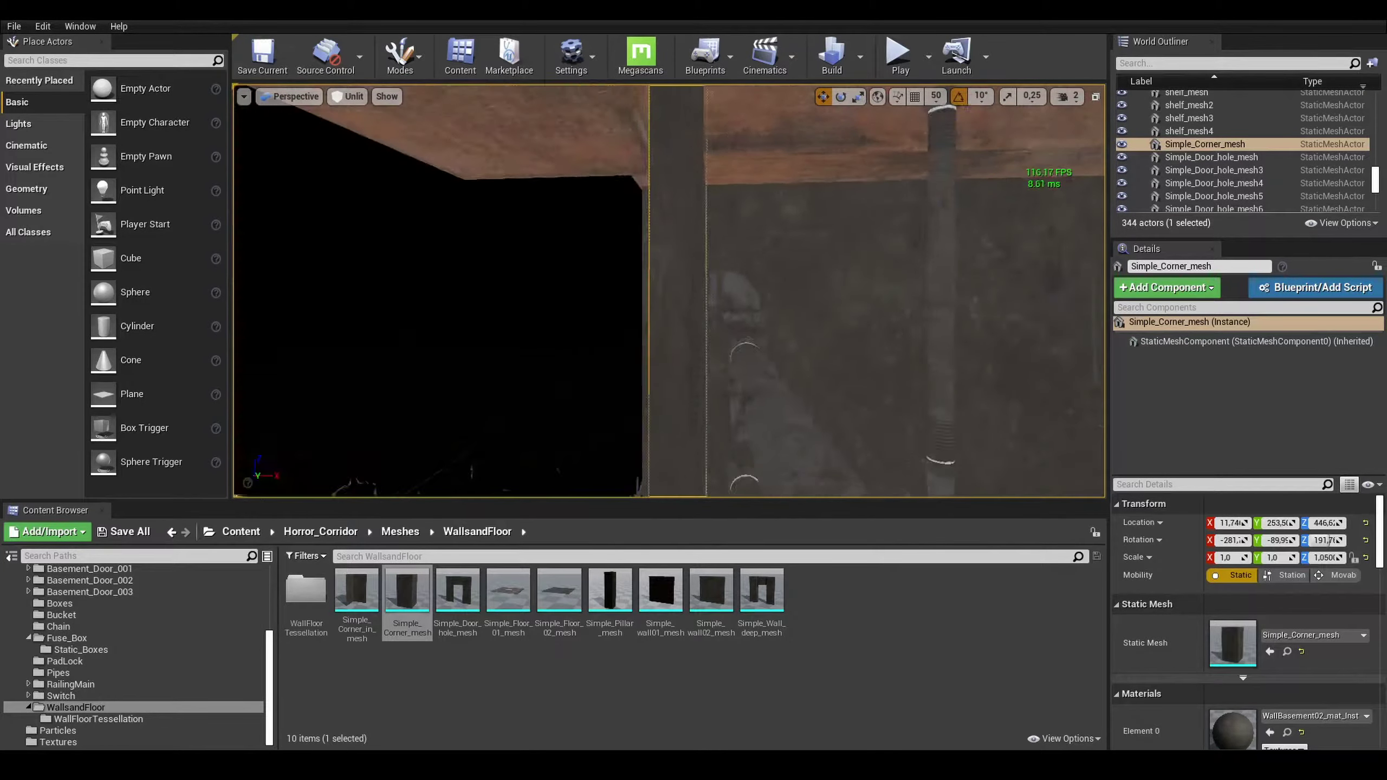
Scatter several Bottle03 copies across the floor and onto the bed.
right_click_drag(398, 151, 572, 223)
left_click(573, 222)
left_click(636, 364)
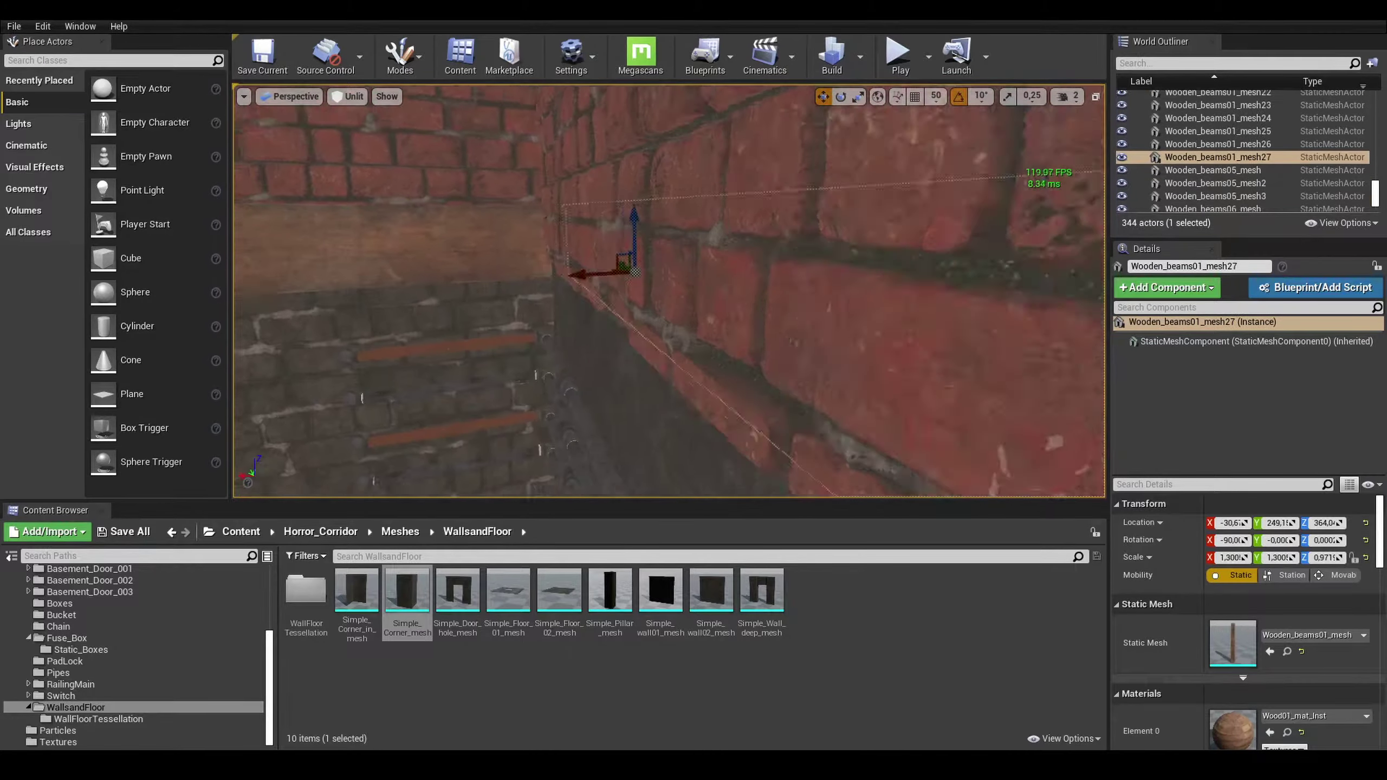
mouse_move(636, 364)
right_mouse_down()
mouse_move(313, 308)
mouse_move(644, 328)
right_mouse_up()
left_click(644, 327)
mouse_move(698, 391)
left_mouse_down("alt")
mouse_move(635, 387)
mouse_move(464, 418)
left_mouse_up("alt")
right_click_drag(465, 417, 557, 325)
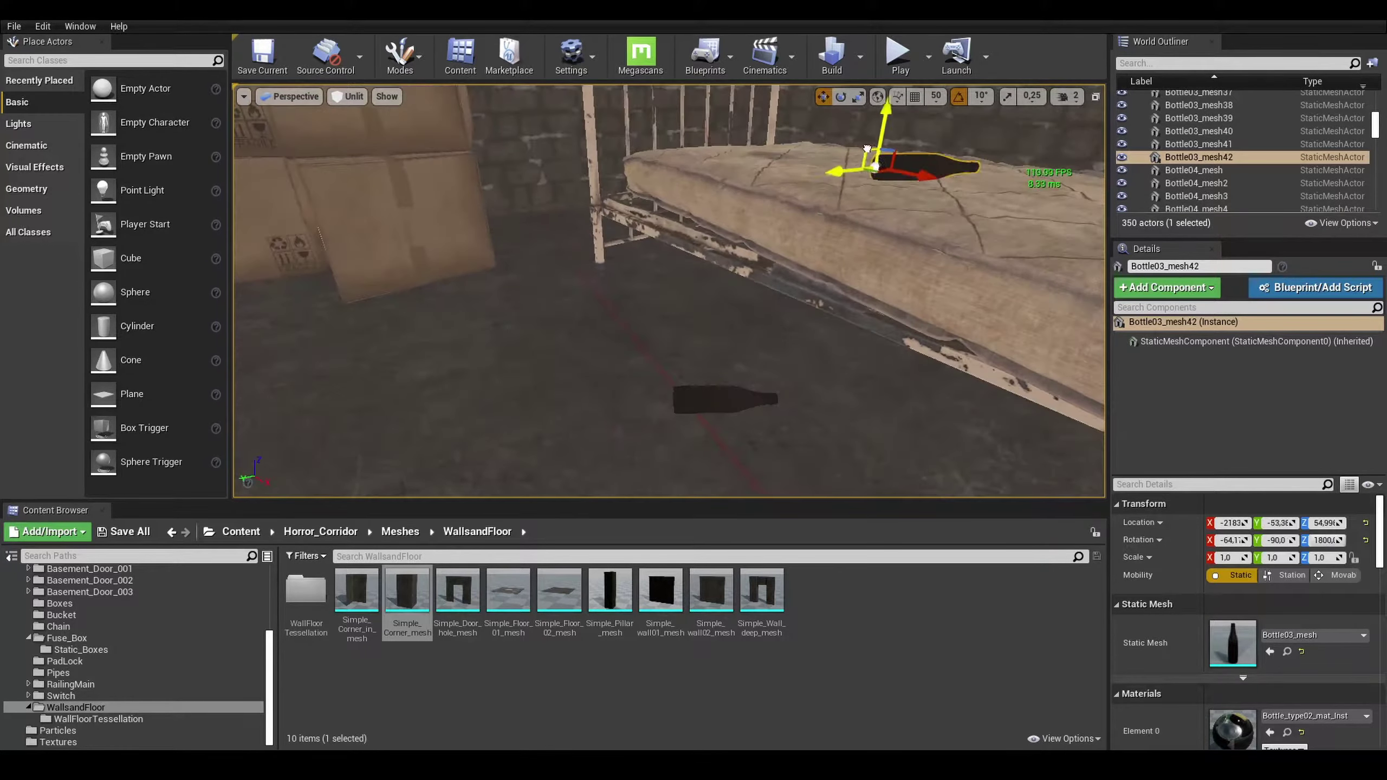
left_click_drag(655, 344, 672, 339, "alt")
right_click_drag(672, 338, 710, 405)
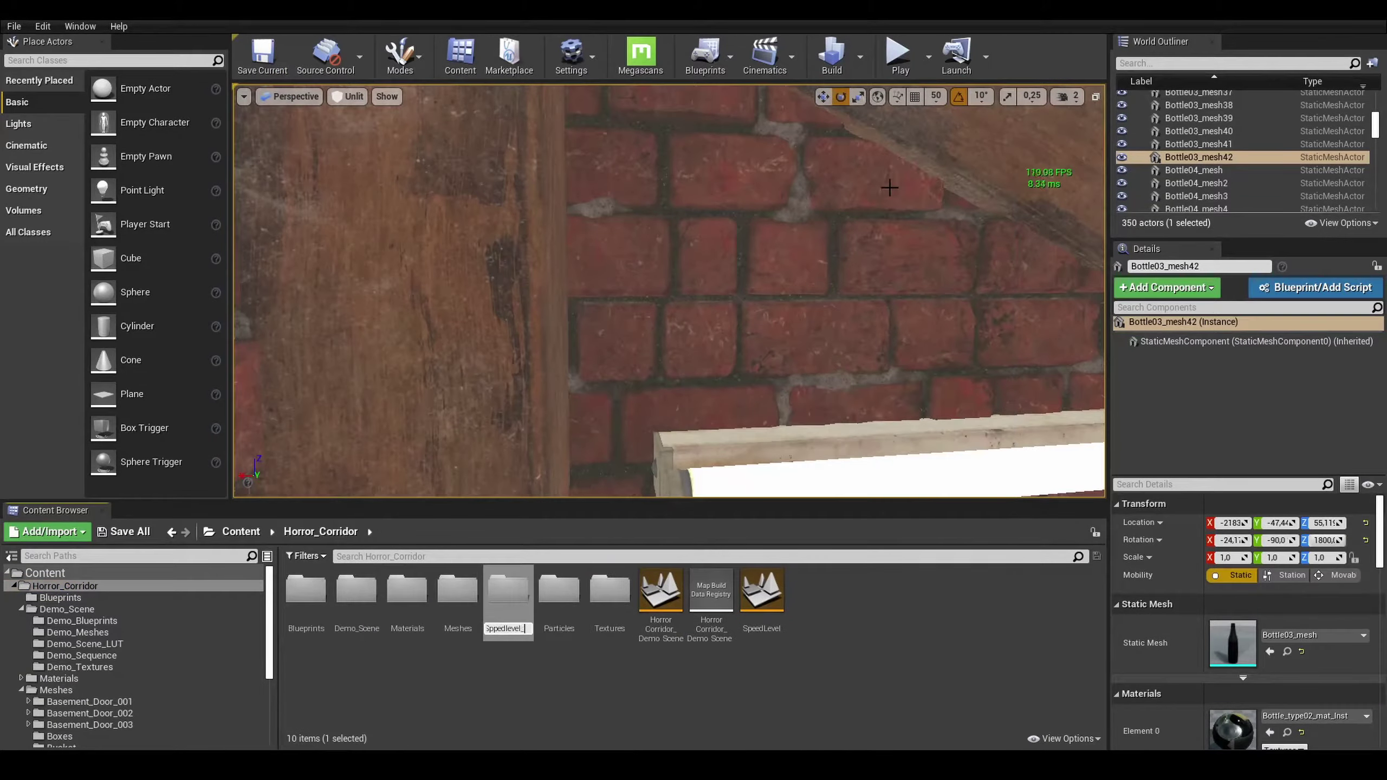
Place a Cable_02_Bp cable at the wall light fixture and extend it down the wall.
right_click_drag(889, 187, 889, 187)
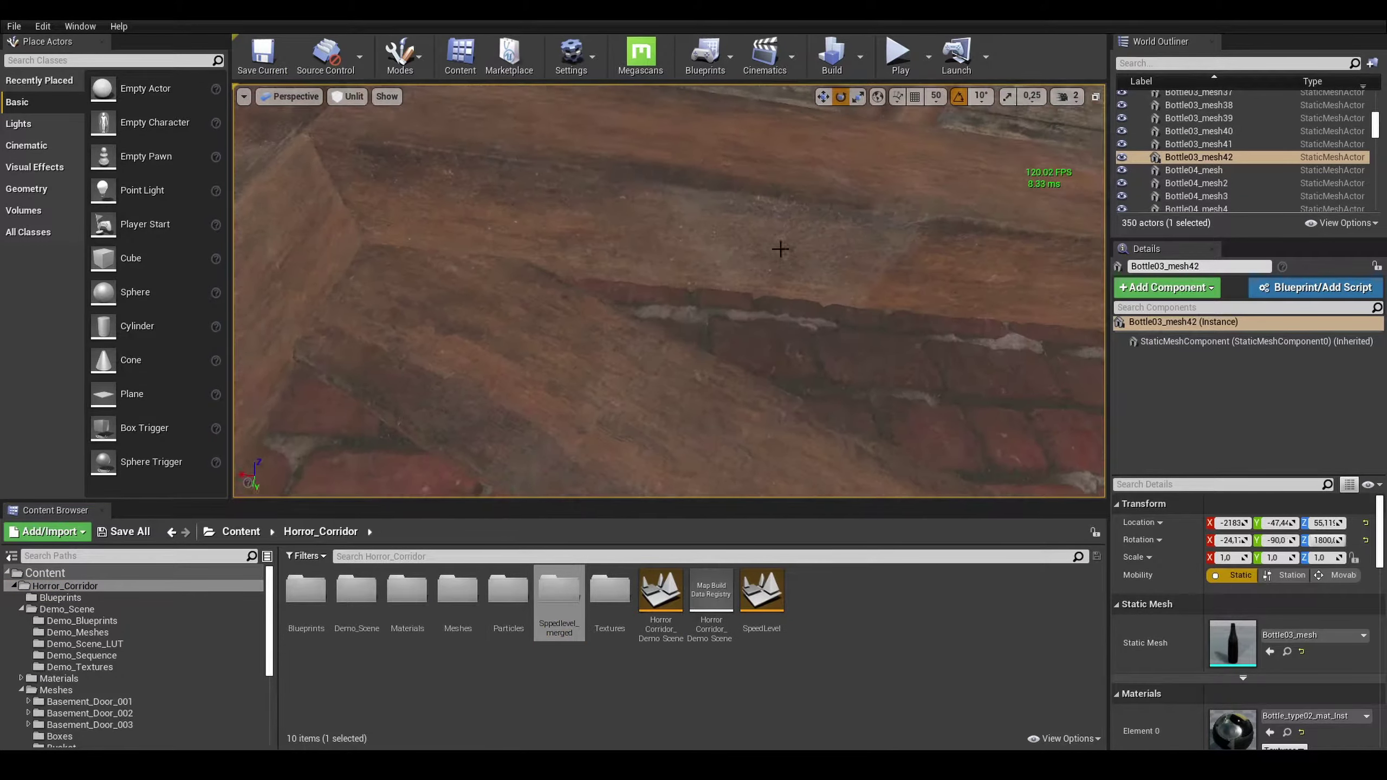
double_click(305, 590)
left_click_drag(511, 590, 540, 431)
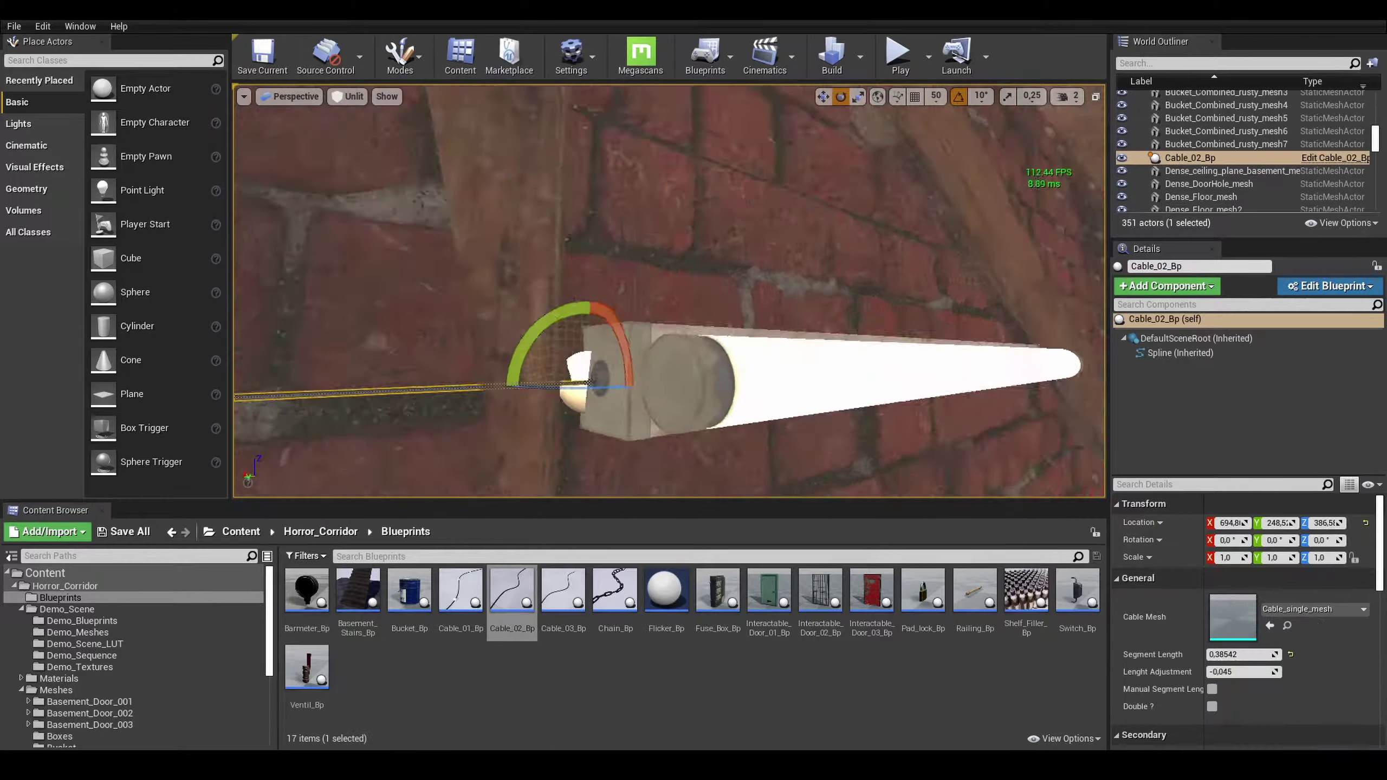
right_click_drag(671, 289, 670, 289)
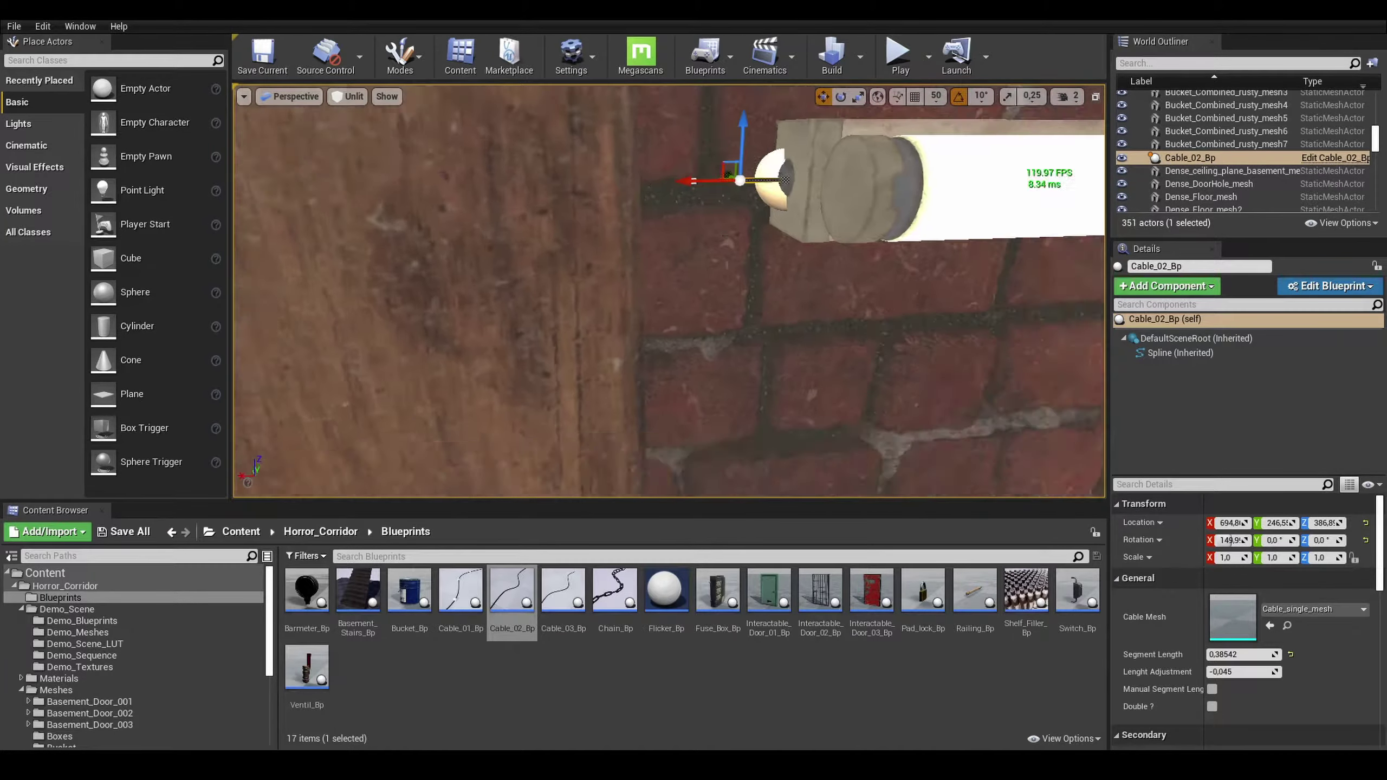
right_click_drag(585, 191, 585, 191)
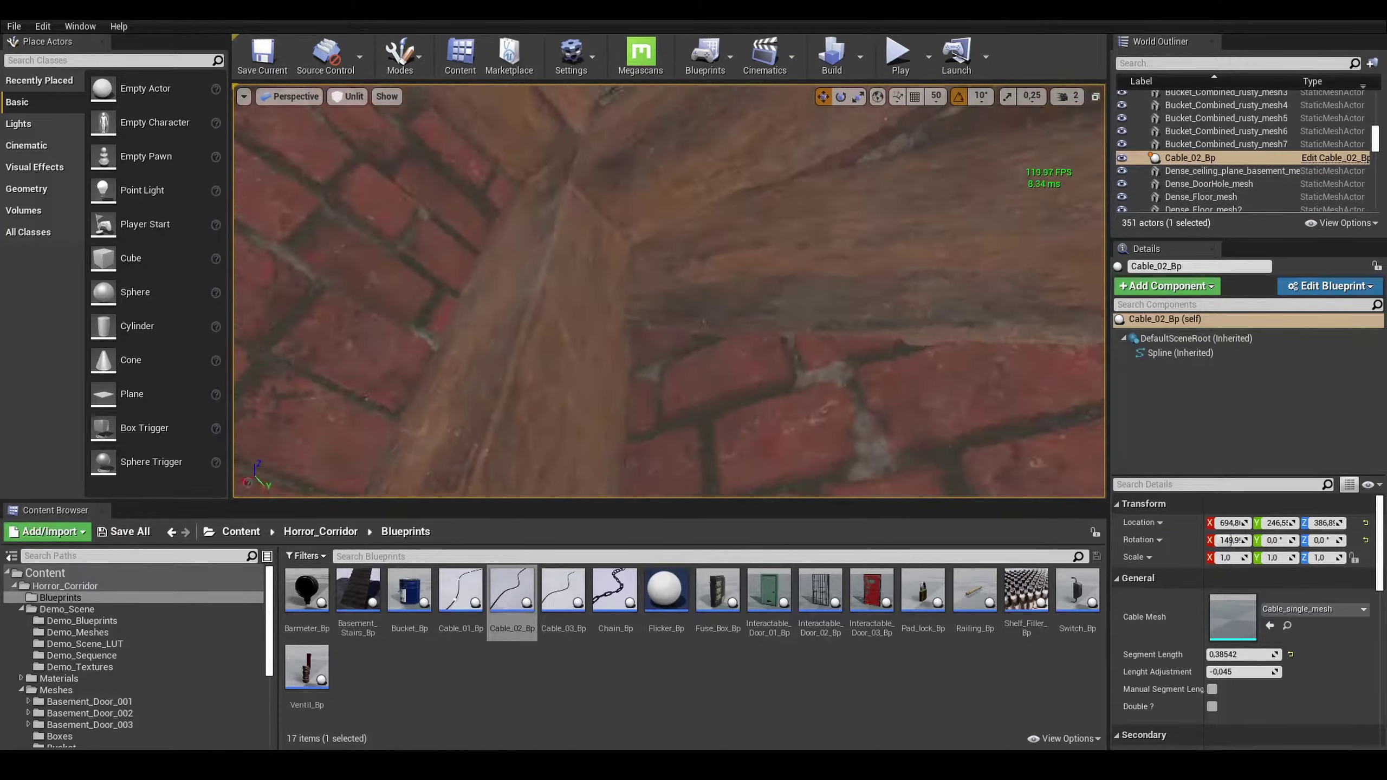
right_click_drag(595, 359, 715, 281)
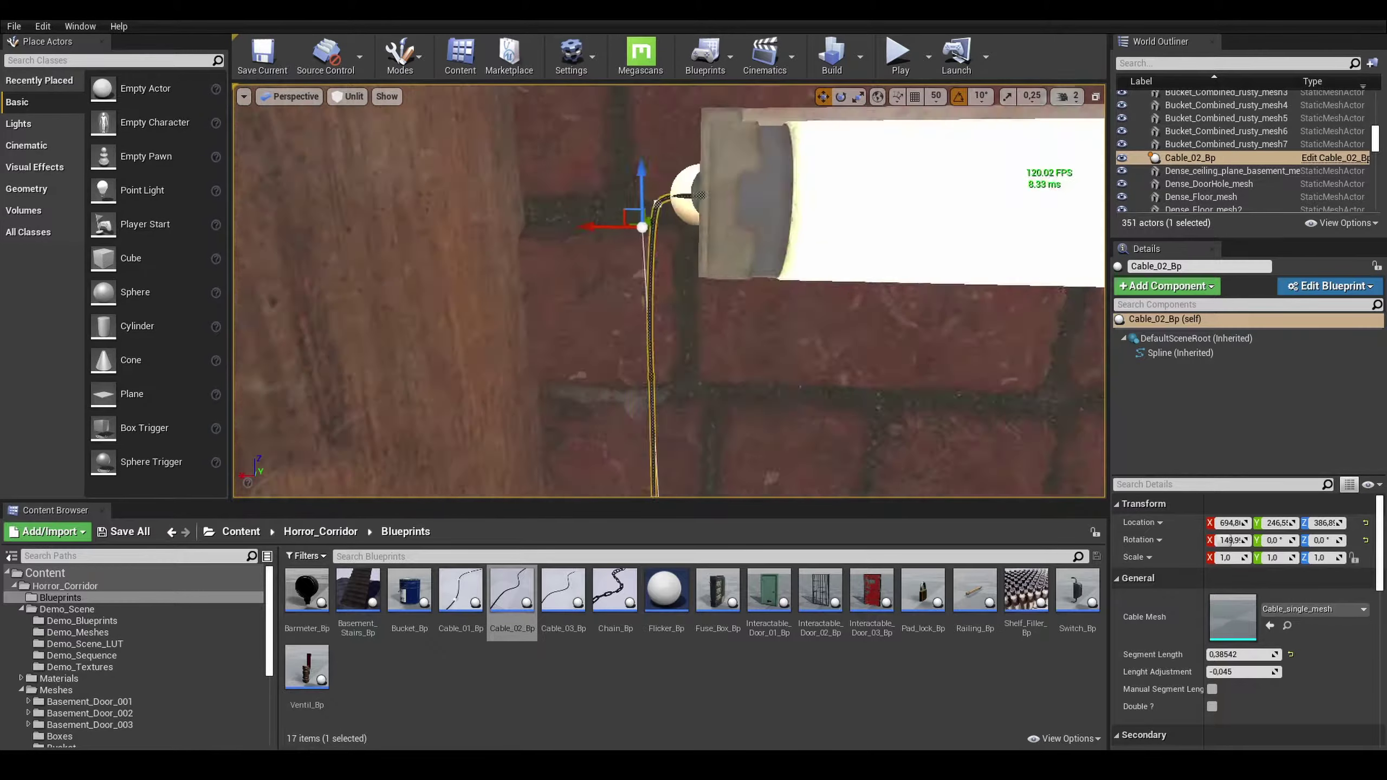
Merge the wall cable into a single mesh saved as Cables_001_merged.
left_click(587, 272)
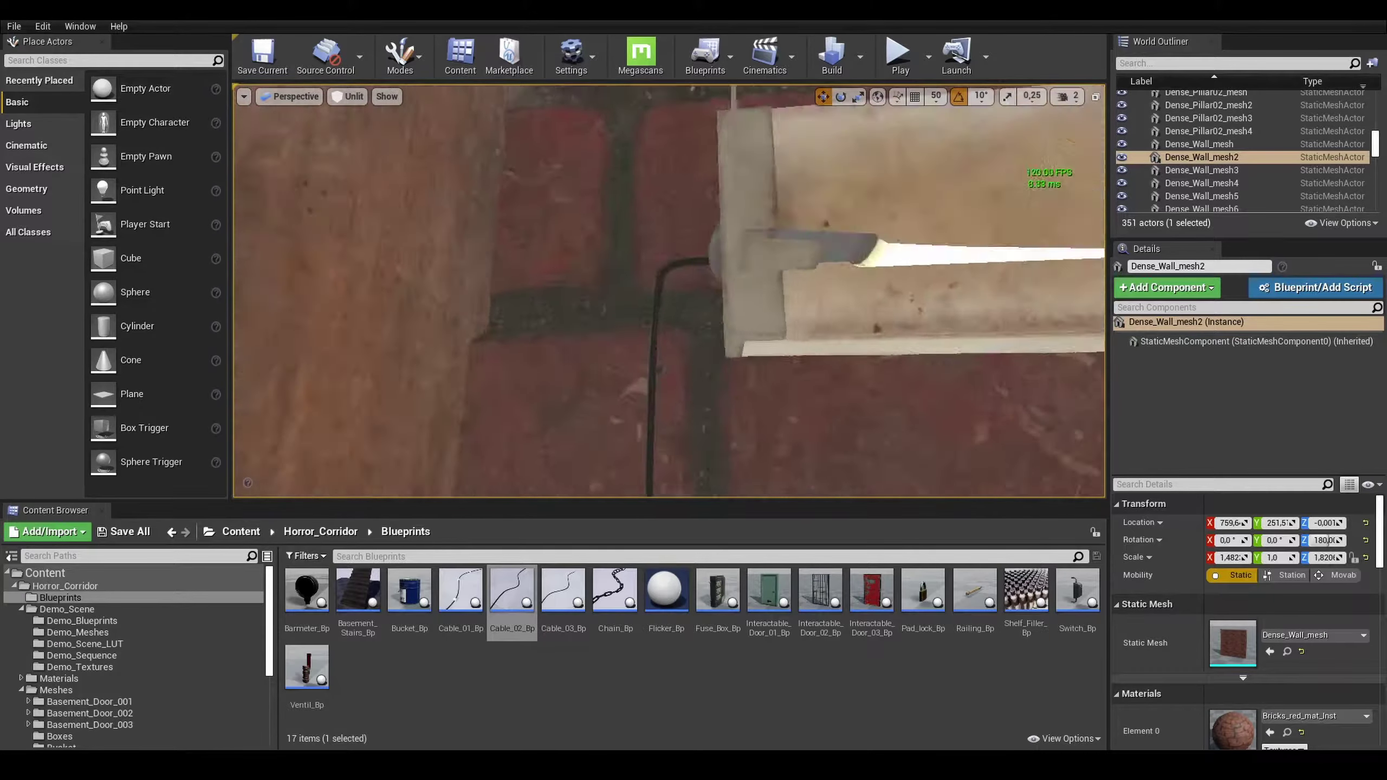
left_click(655, 250)
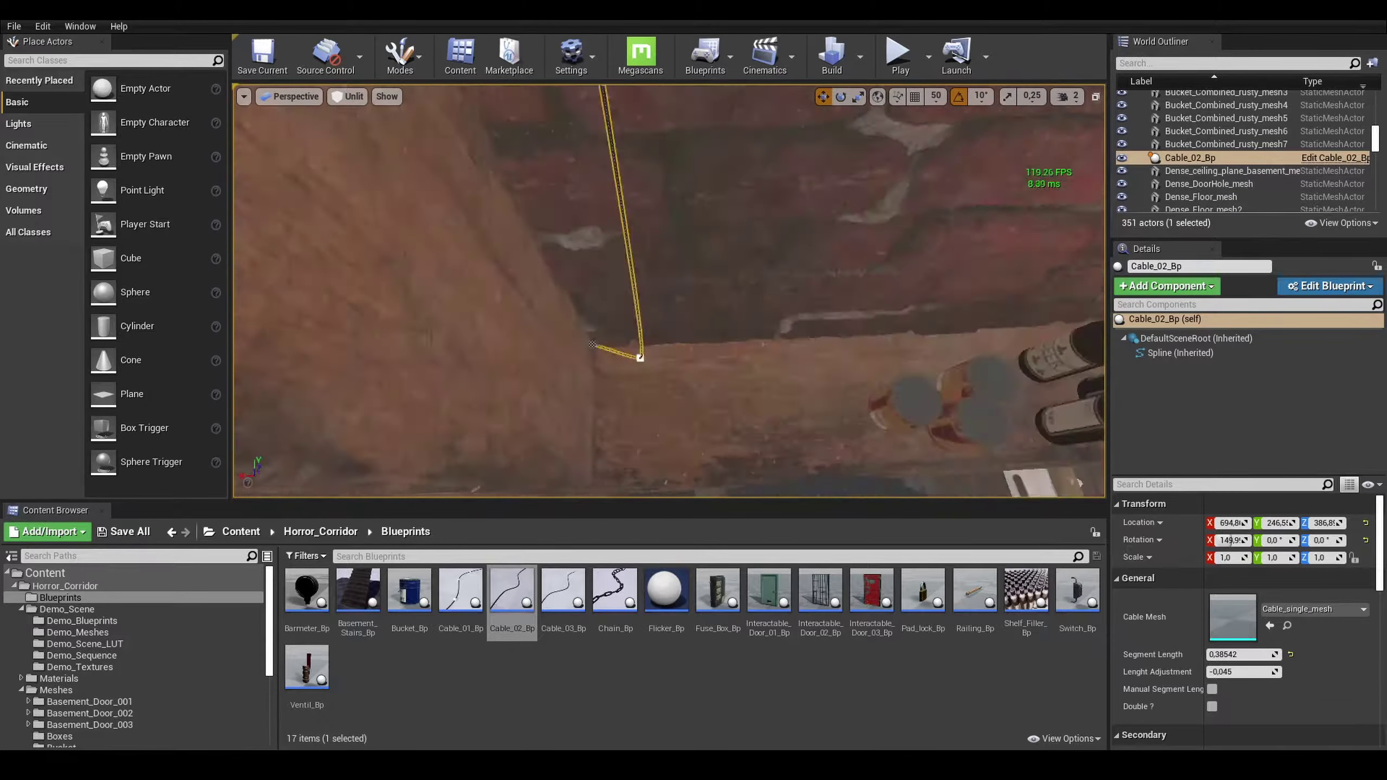
left_click(716, 259)
left_click(648, 257)
left_click(80, 25)
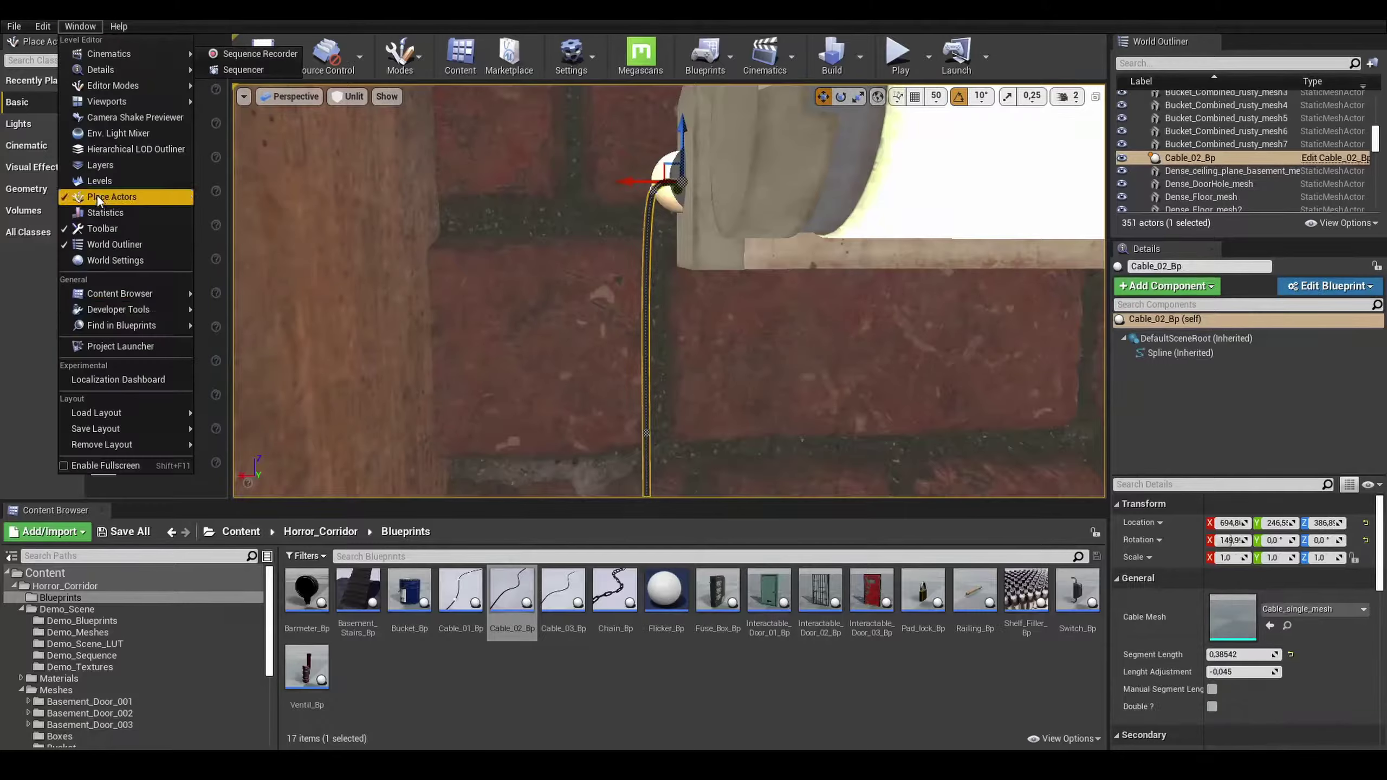
left_click(273, 61)
left_click(1004, 583)
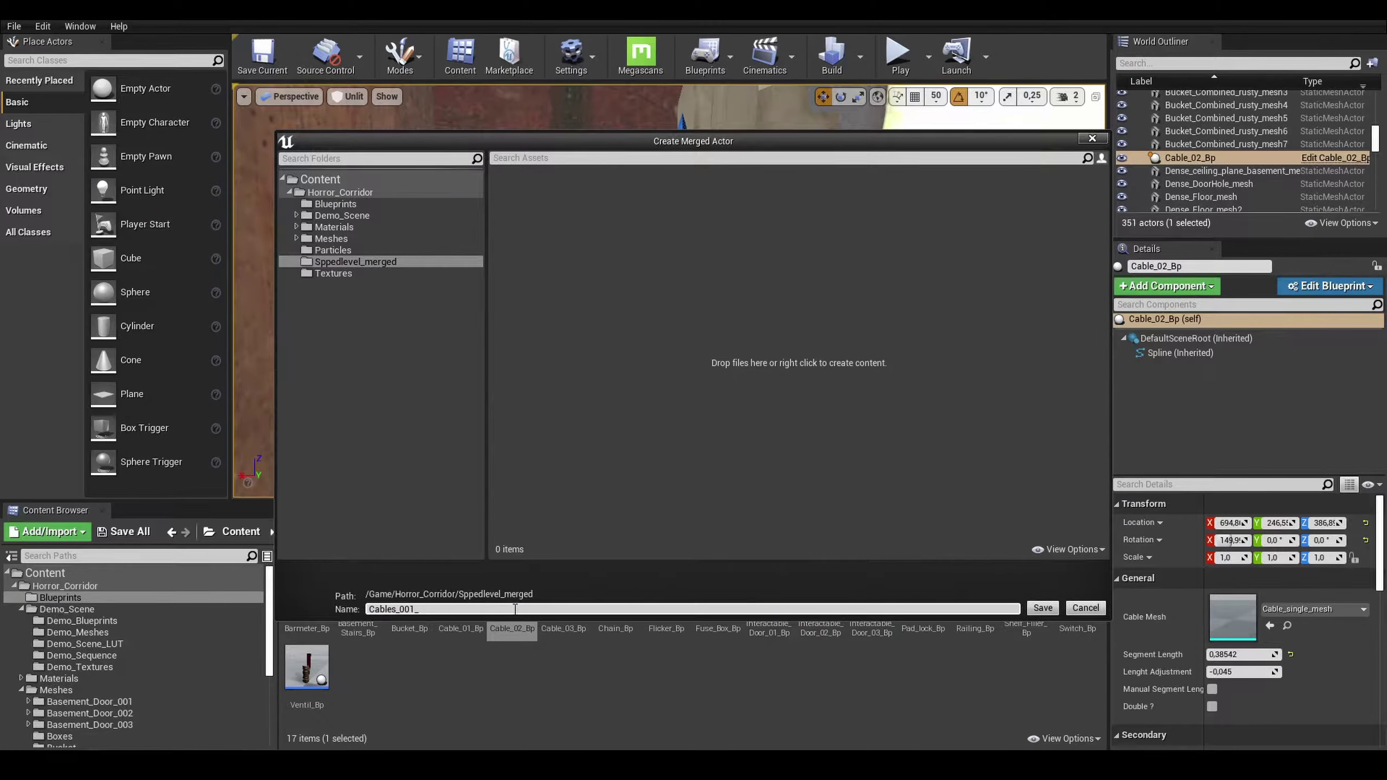
type("merged")
key("Return")
right_click(64, 586)
left_click(497, 659)
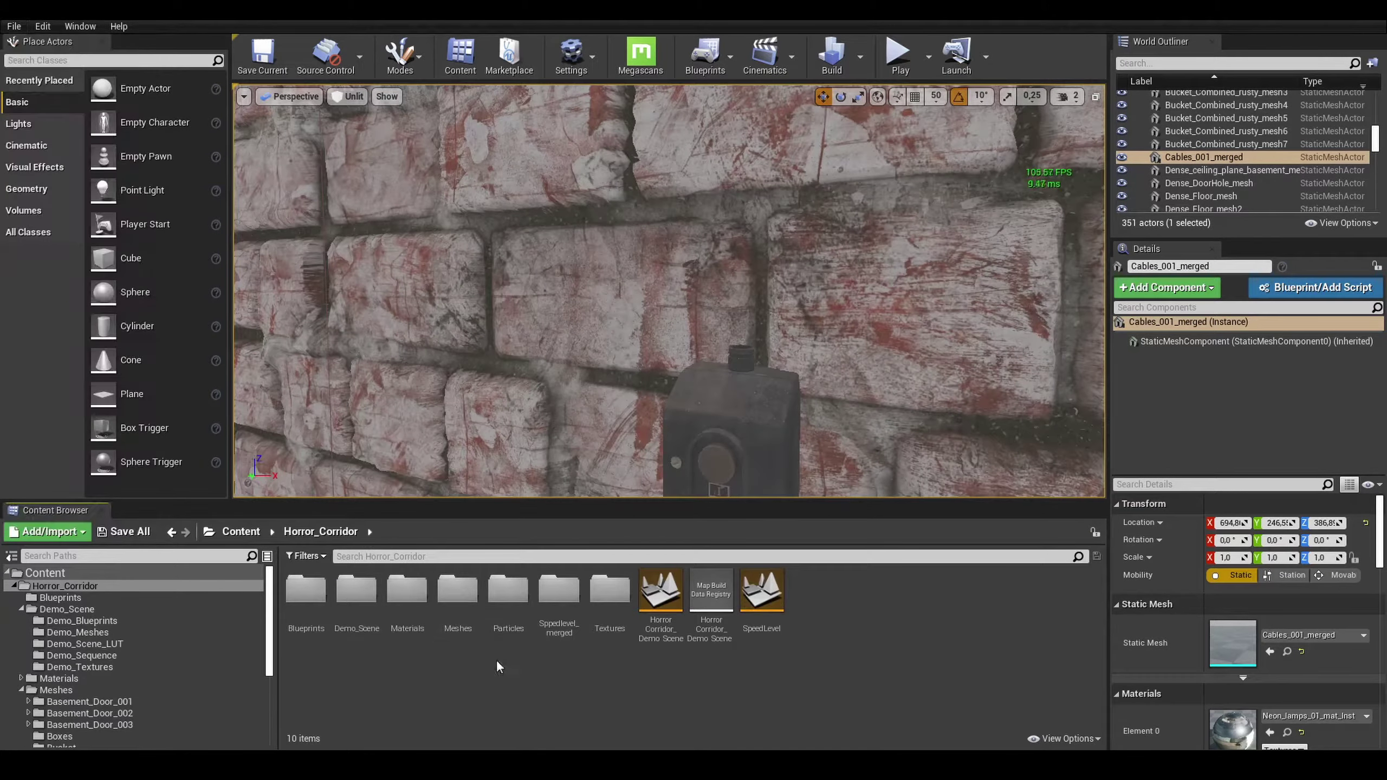
double_click(306, 590)
Place a Cable_03_Bp on the fuse box and stretch its end sideways along the wall.
left_click_drag(563, 589, 567, 327)
mouse_move(568, 328)
right_mouse_down()
mouse_move(529, 378)
mouse_move(710, 377)
mouse_move(682, 382)
right_mouse_up()
key("w")
left_click_drag(619, 126, 928, 213)
right_click_drag(682, 383, 655, 377)
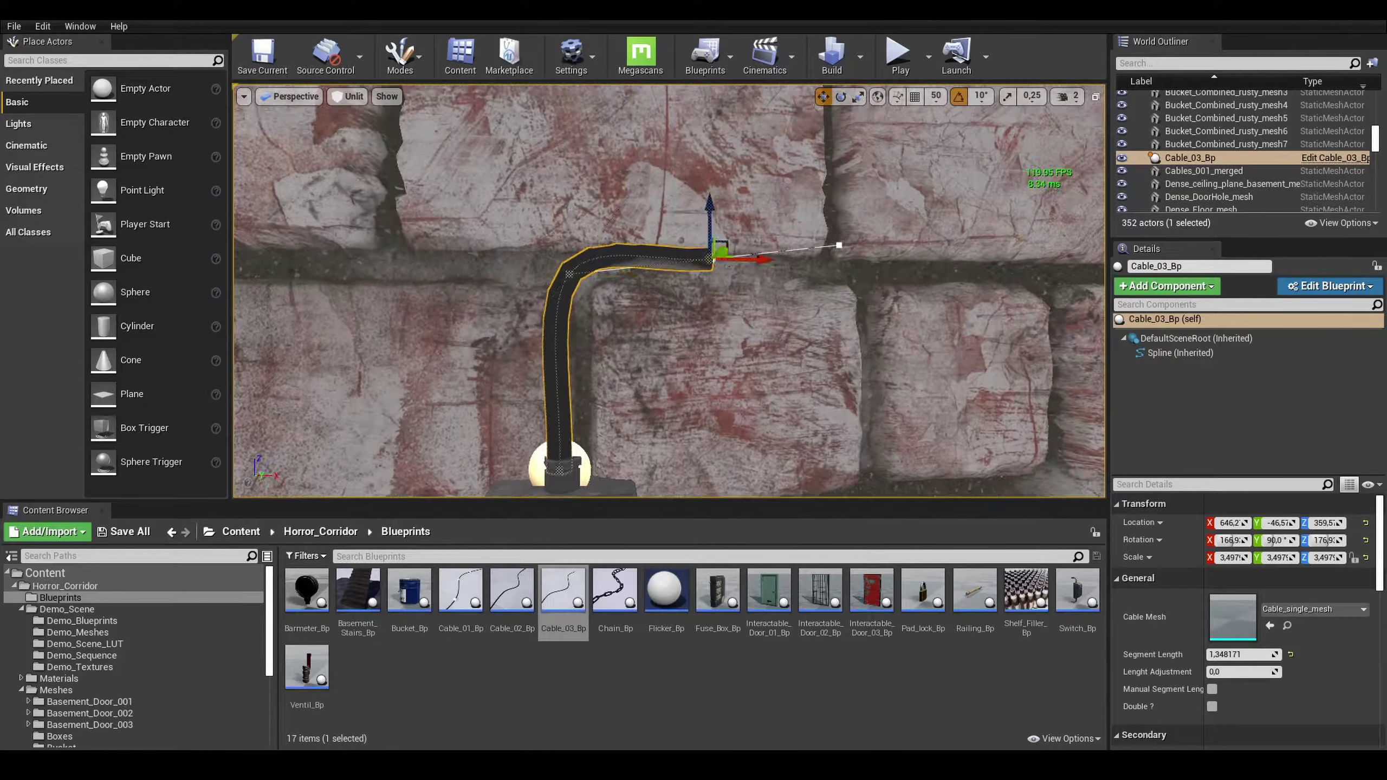
left_click_drag(758, 259, 826, 282, "alt")
right_click_drag(786, 240, 728, 232)
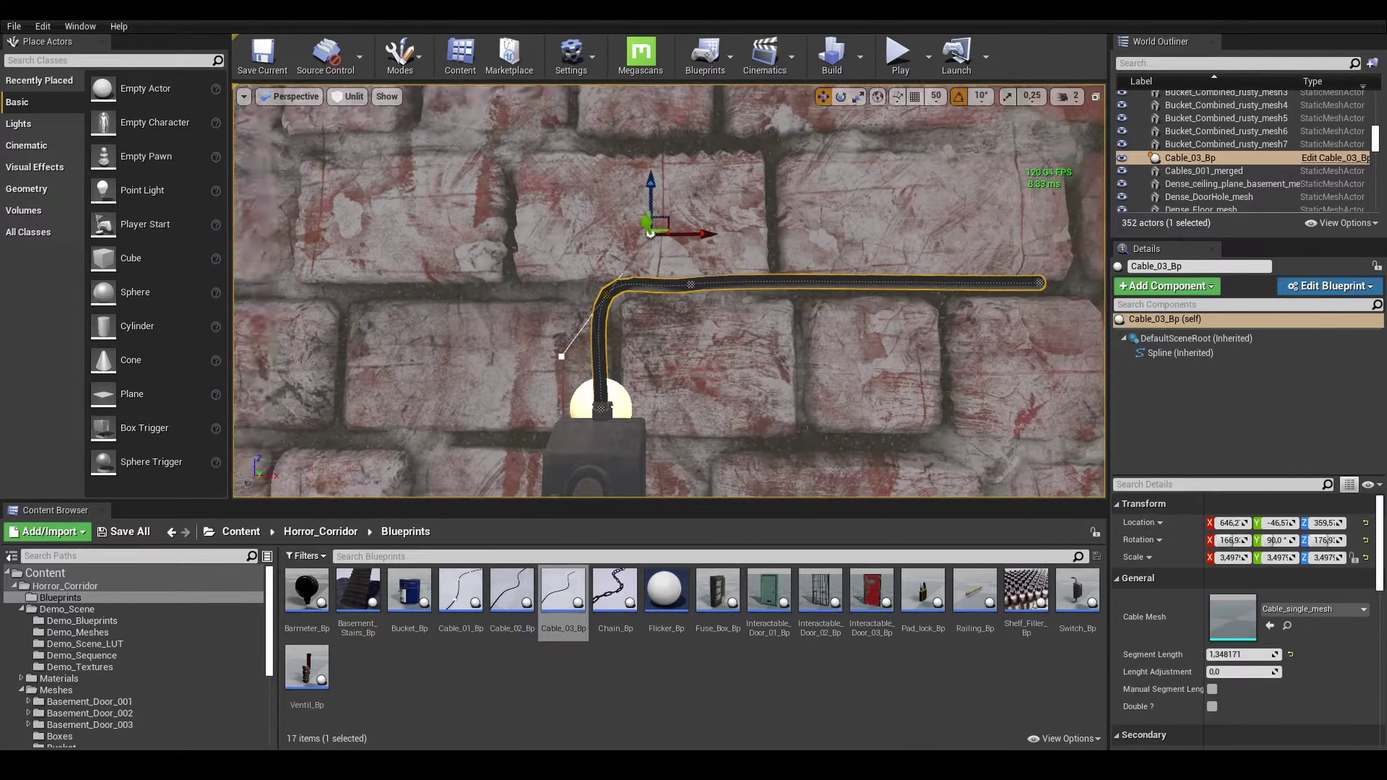
Rotate the cable's end spline point so it bends up into the corner.
key("e")
left_click_drag(727, 232, 610, 306)
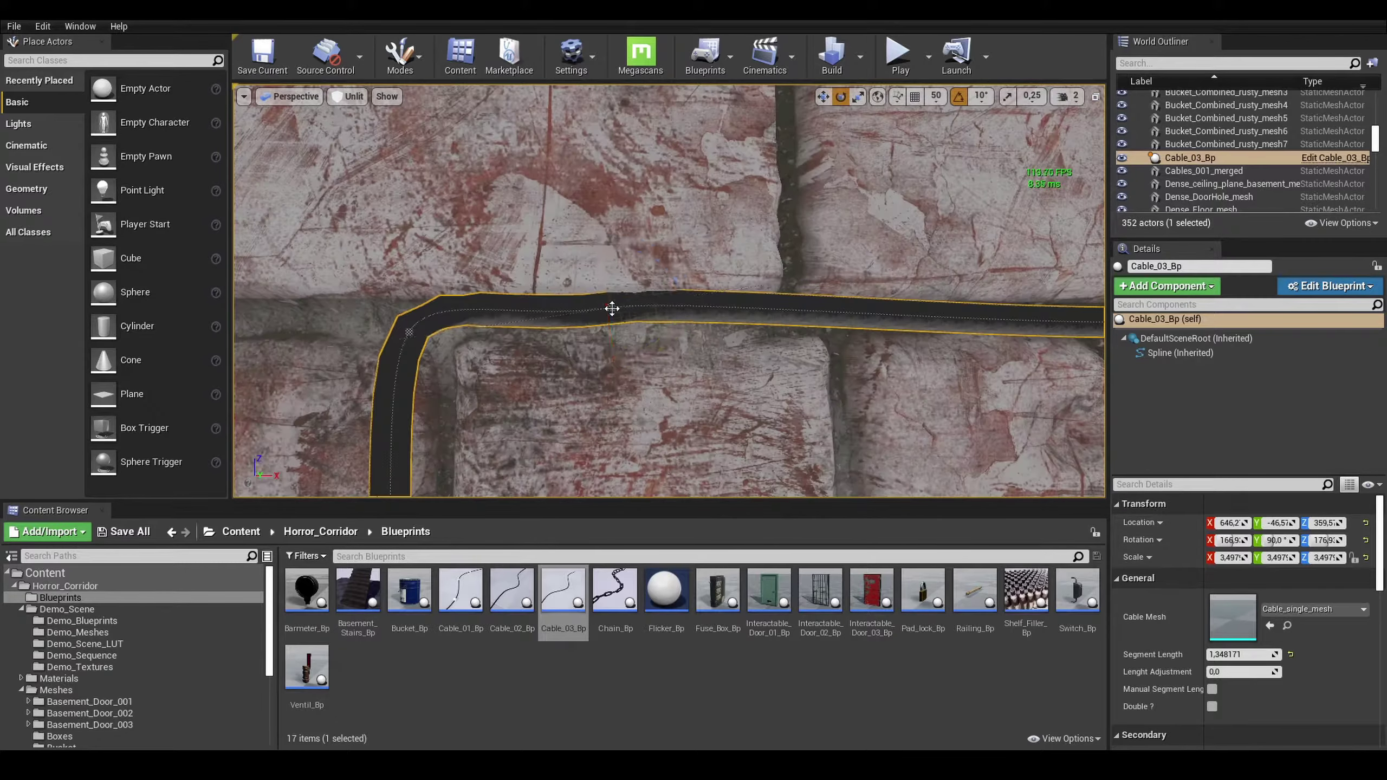
left_click(380, 247)
left_click(711, 235)
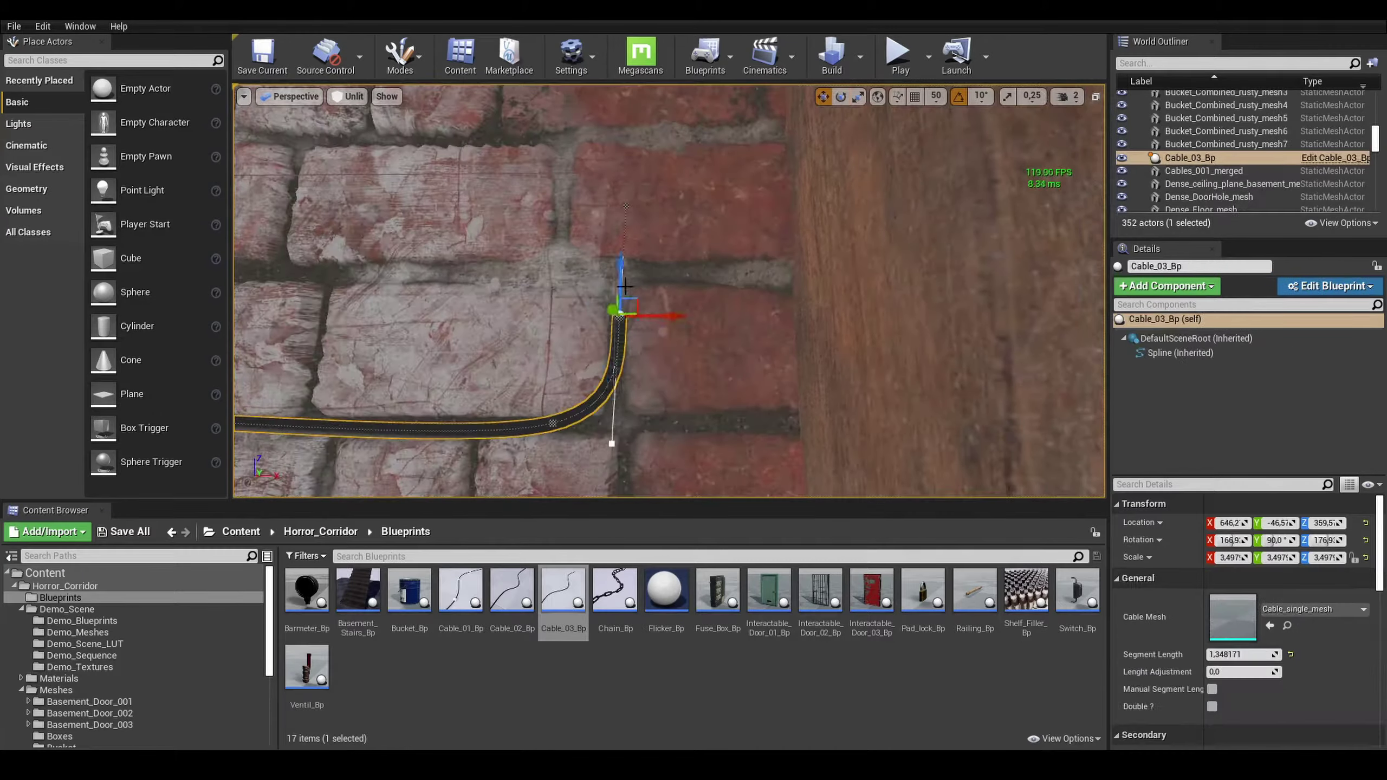
scroll(627, 264, "up", 5)
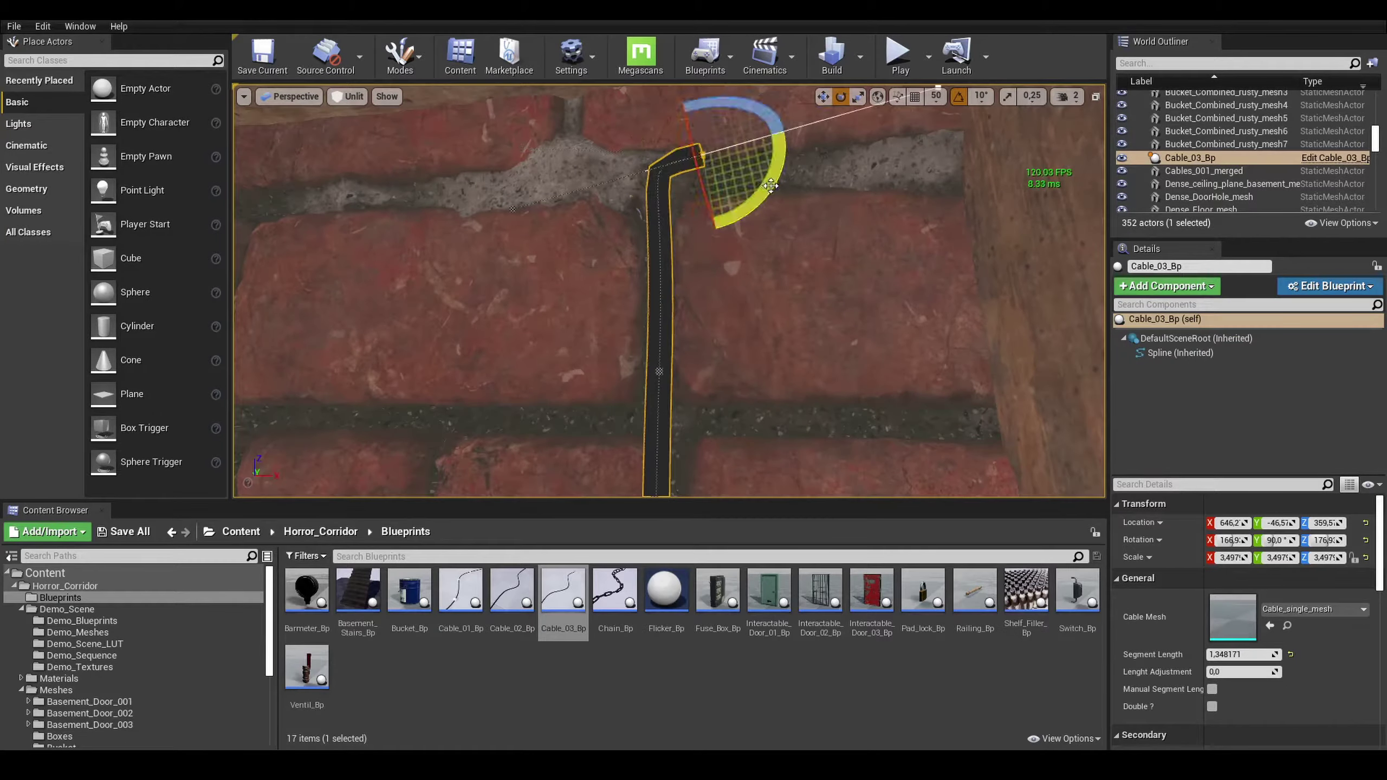
scroll(770, 186, "down", 3)
key("w")
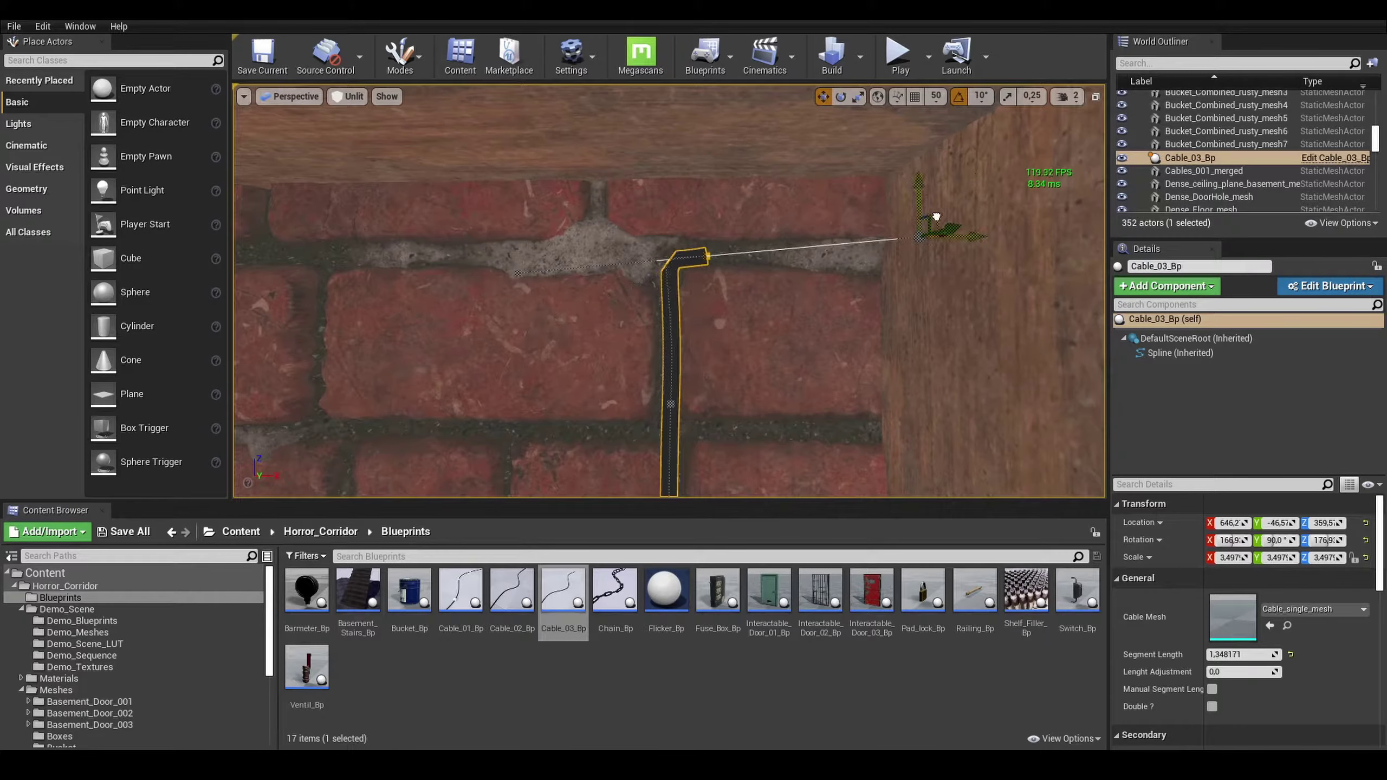
right_click_drag(688, 133, 688, 133)
Place a Holder_mesh clamp on the cable, scale it, and copy it along the cable run.
left_click(55, 690)
double_click(454, 598)
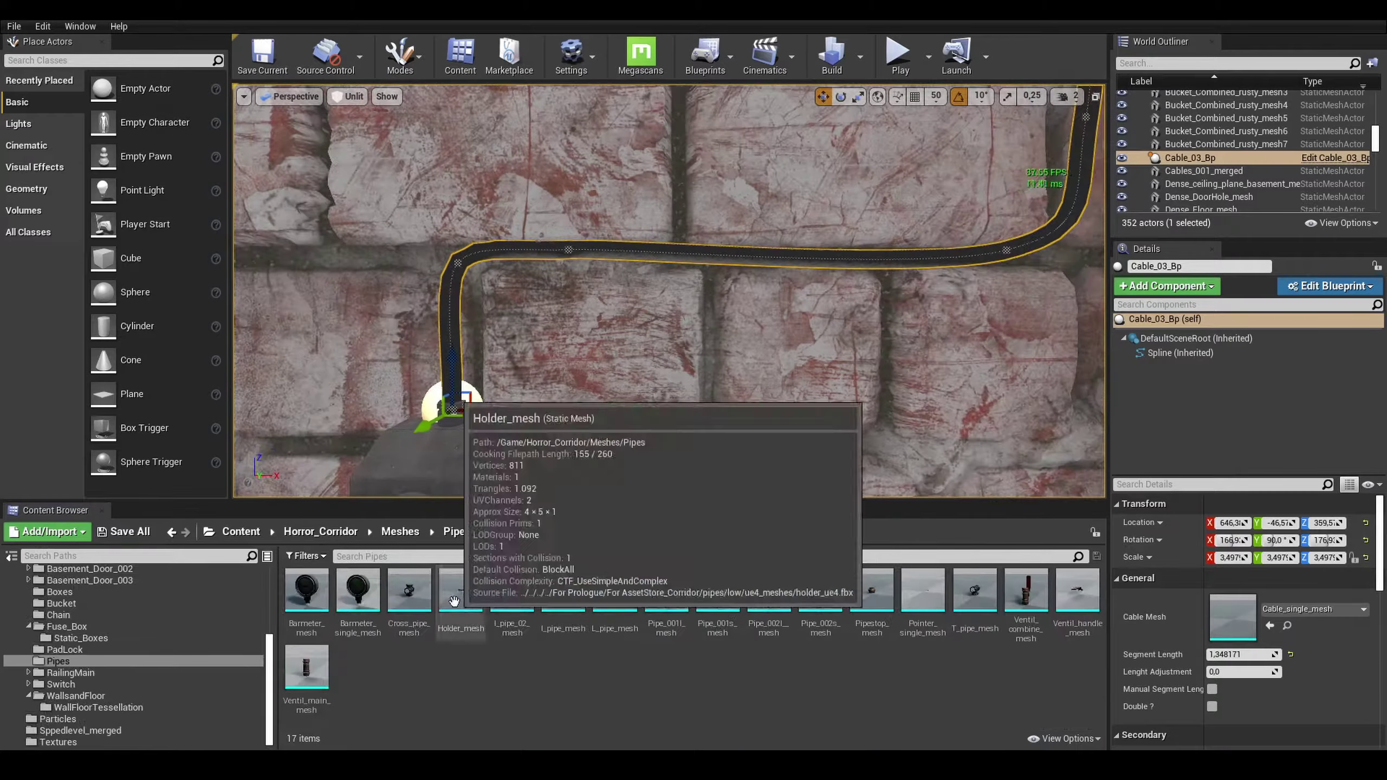
left_click_drag(454, 601, 332, 478)
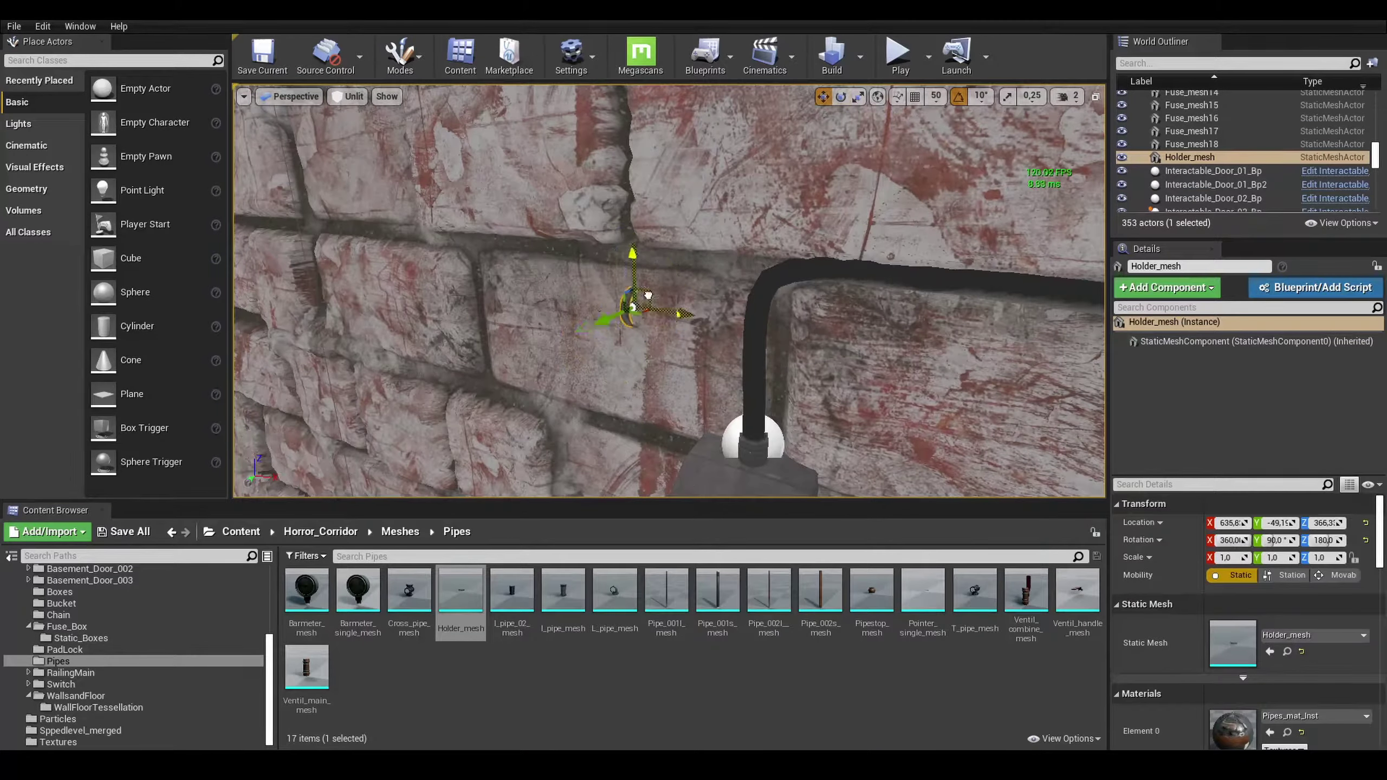
key("r")
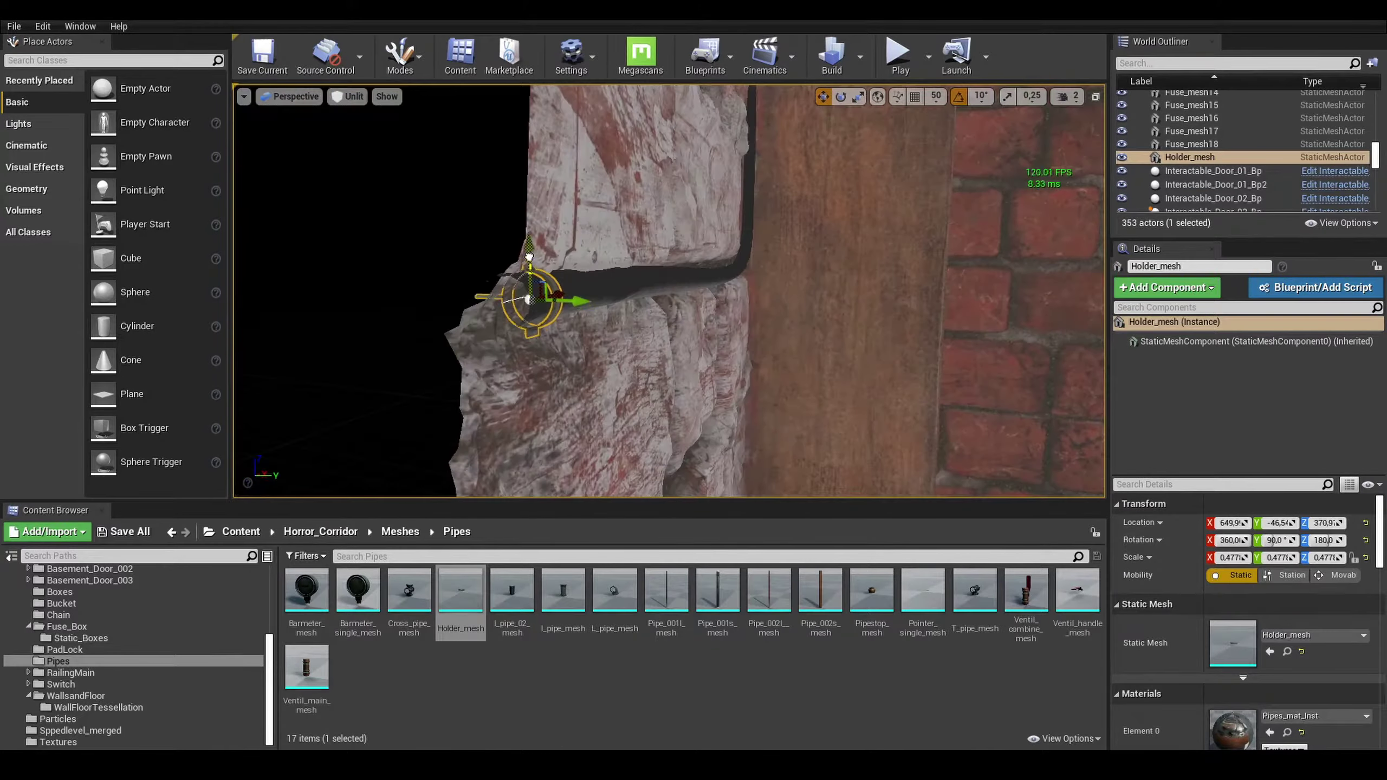
left_click_drag(624, 272, 479, 288, "alt")
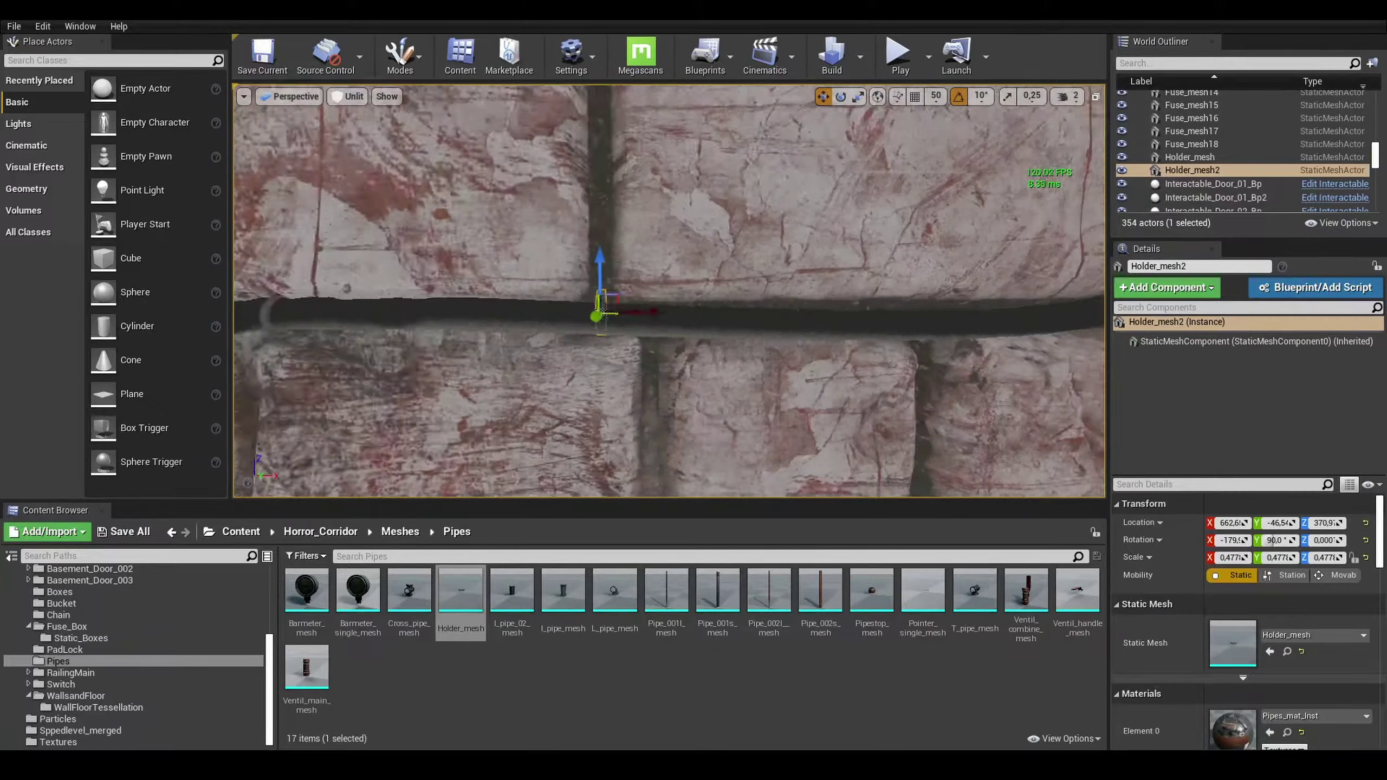
left_click_drag(460, 592, 633, 284)
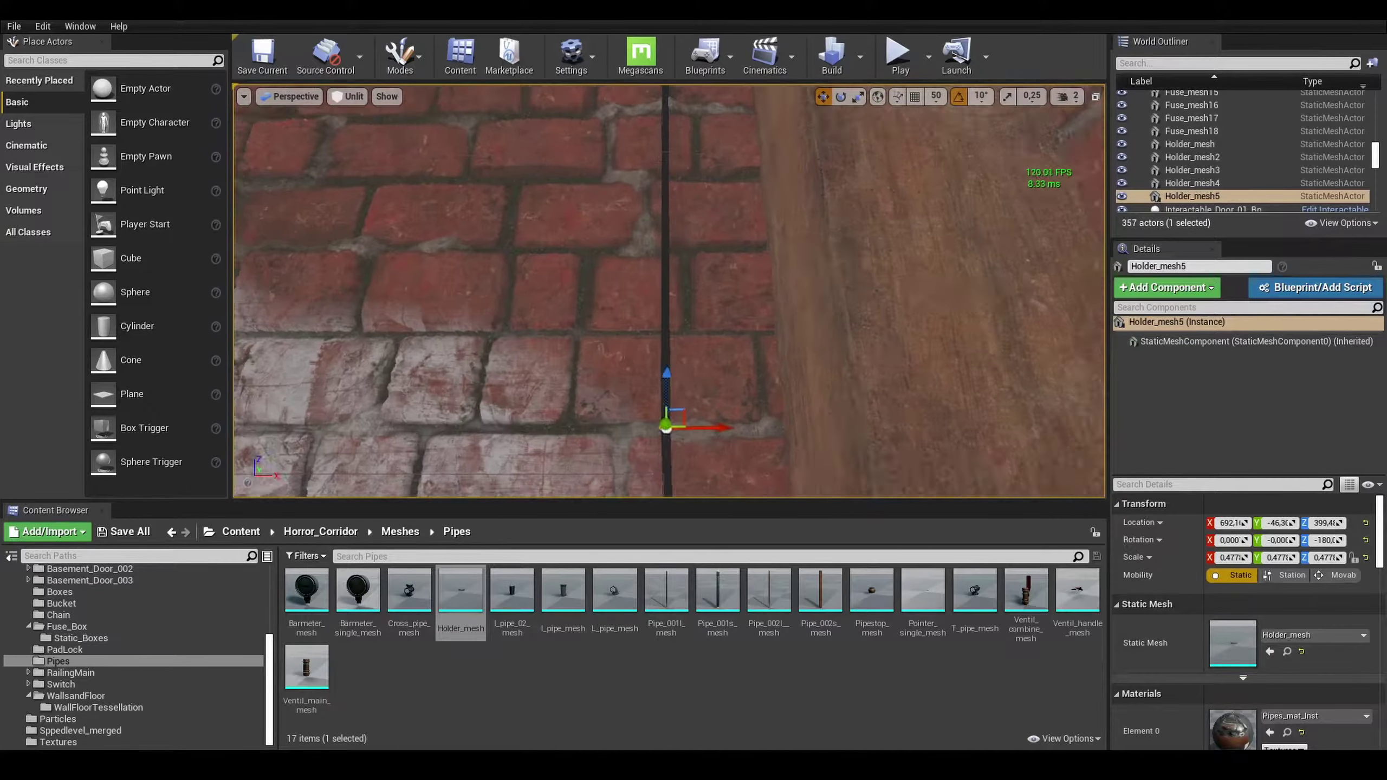
left_click_drag(666, 382, 667, 235, "alt")
key("ctrl+w")
key("ctrl+w")
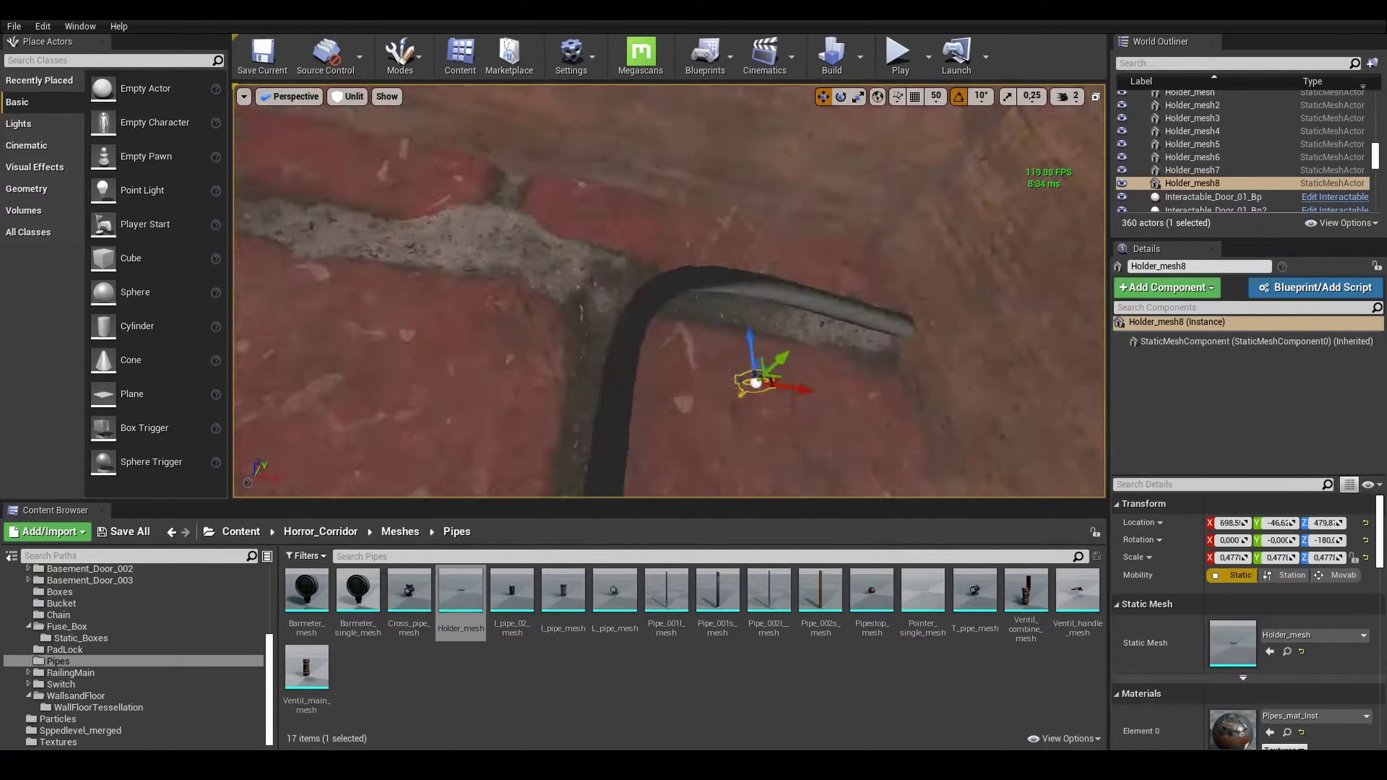
key("e")
key("w")
Select the holders with the cable and merge them into Cables_002_merged.
left_click(745, 237, "ctrl")
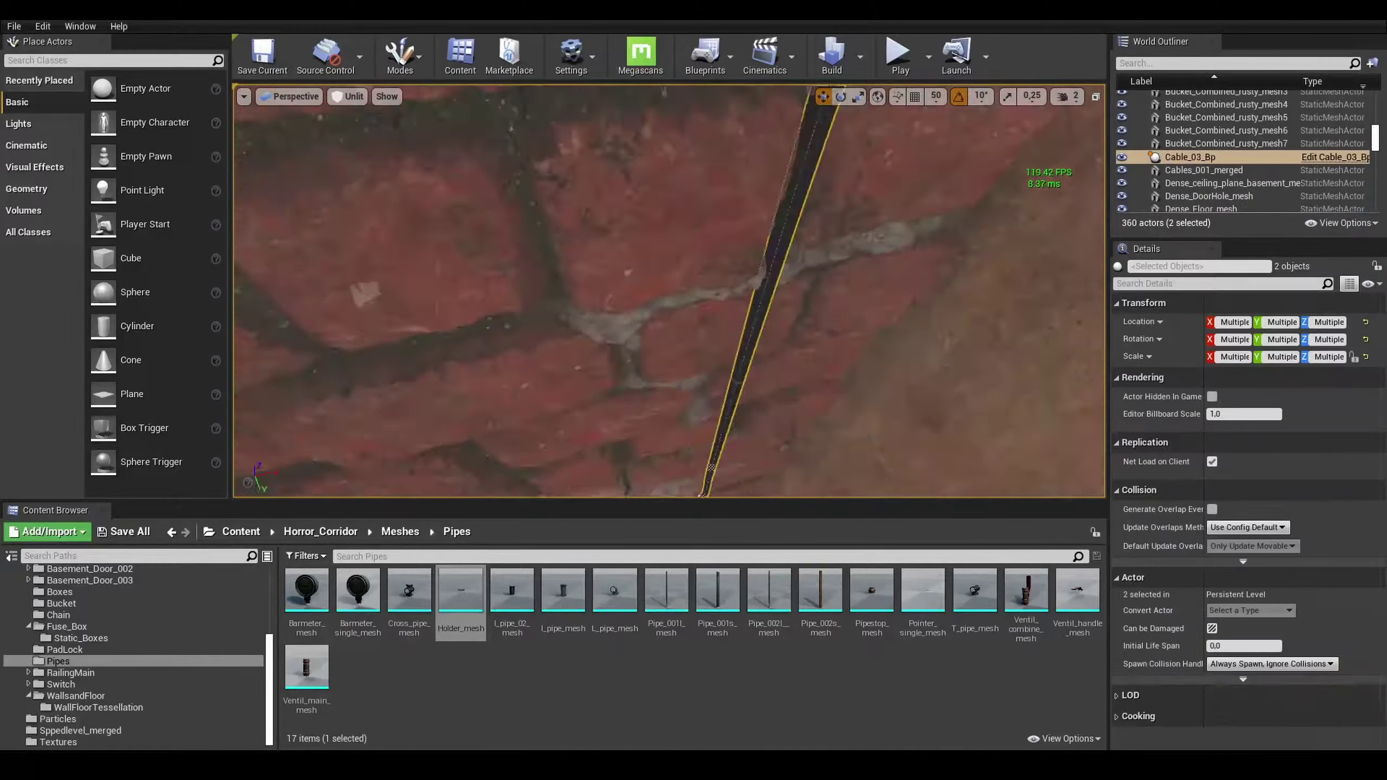
mouse_move(655, 328)
right_mouse_down()
mouse_move(746, 238)
mouse_move(618, 212)
mouse_move(634, 301)
right_mouse_up()
left_click(746, 238)
key("f")
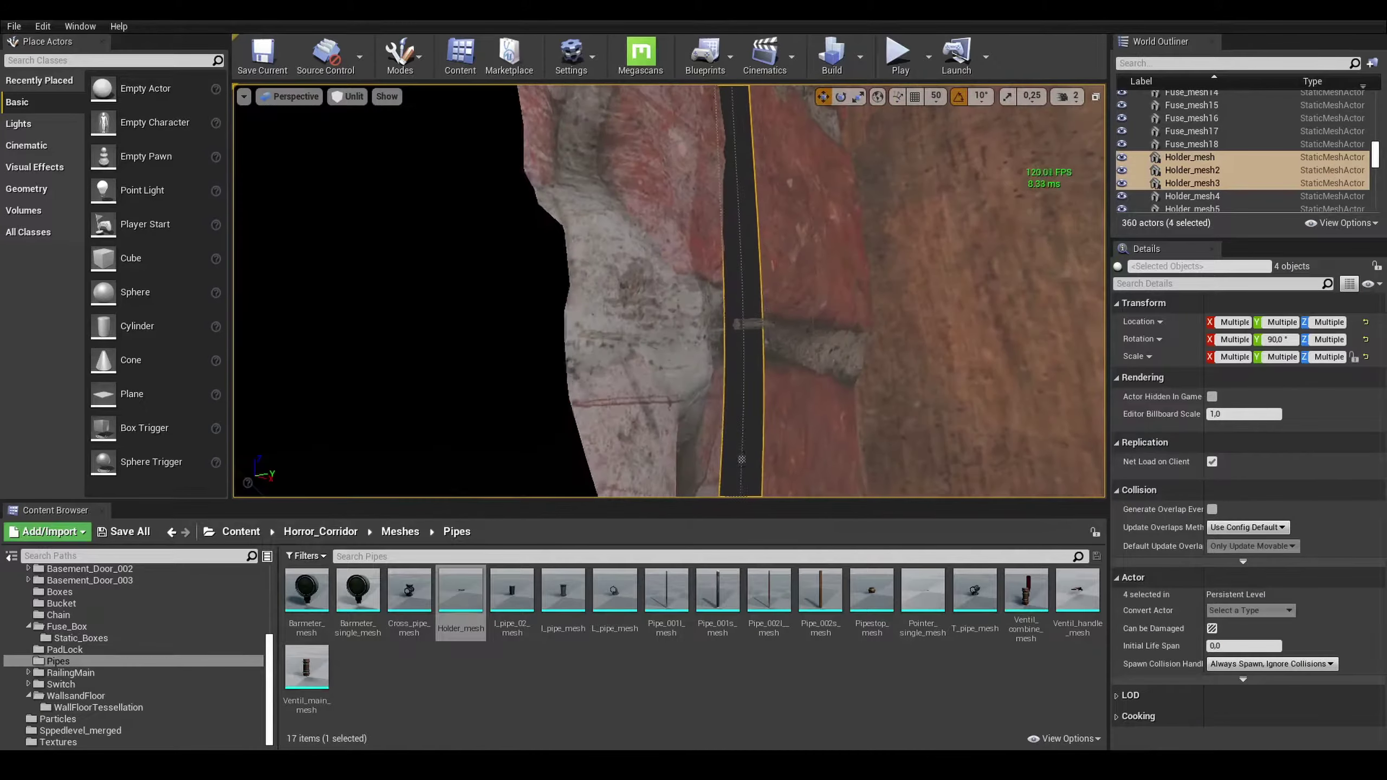
left_click(634, 300)
right_click_drag(731, 305, 799, 223)
left_click_drag(799, 222, 842, 300, "ctrl+alt")
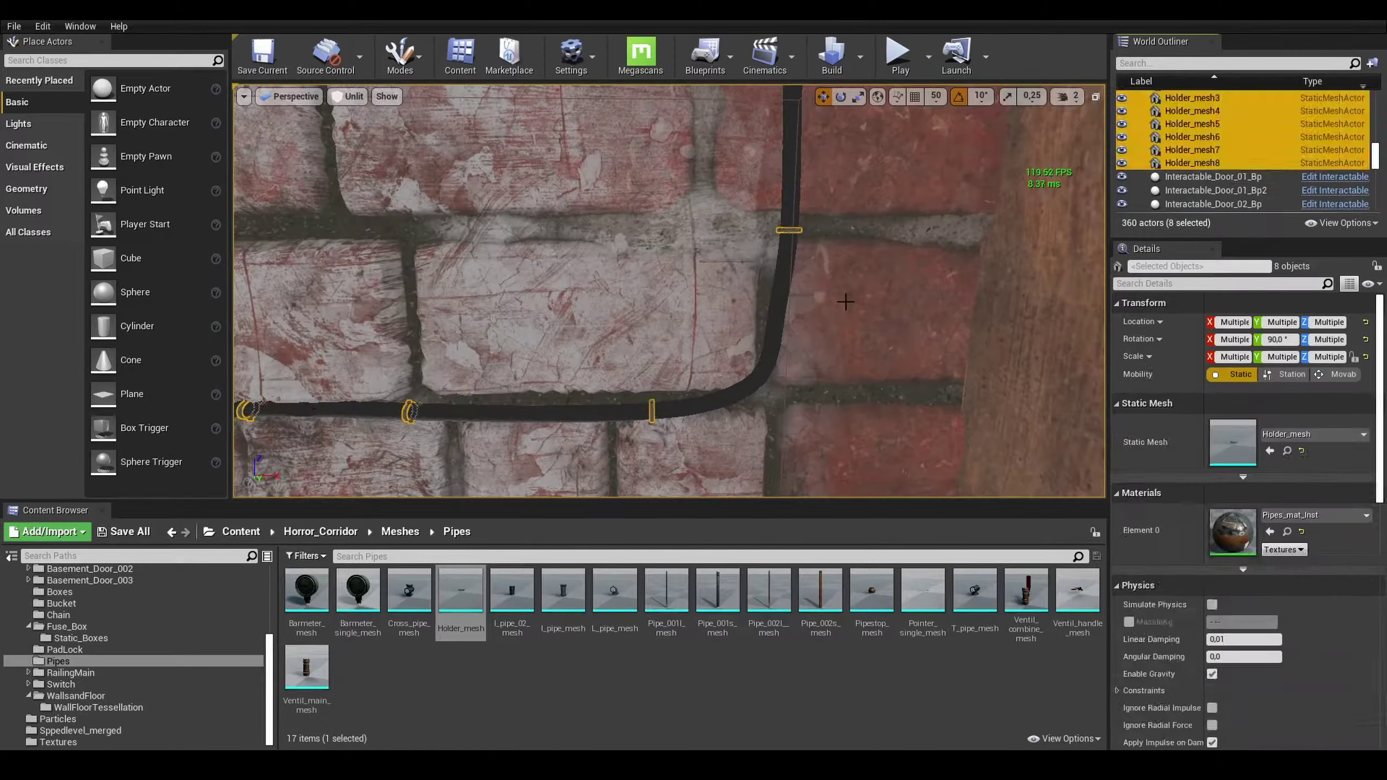
key("f")
left_click(80, 26)
mouse_move(119, 309)
left_click(249, 418)
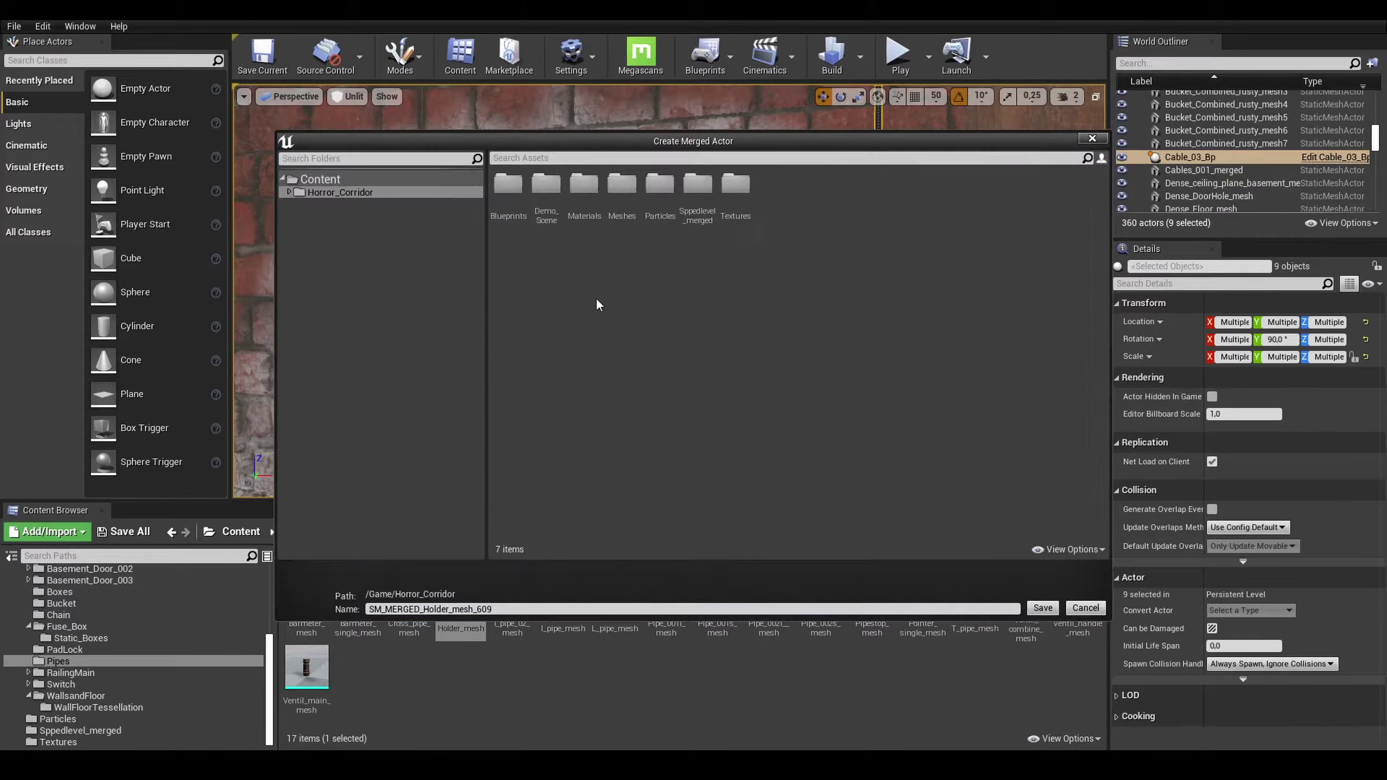
type("Cables_002_merged")
key("Return")
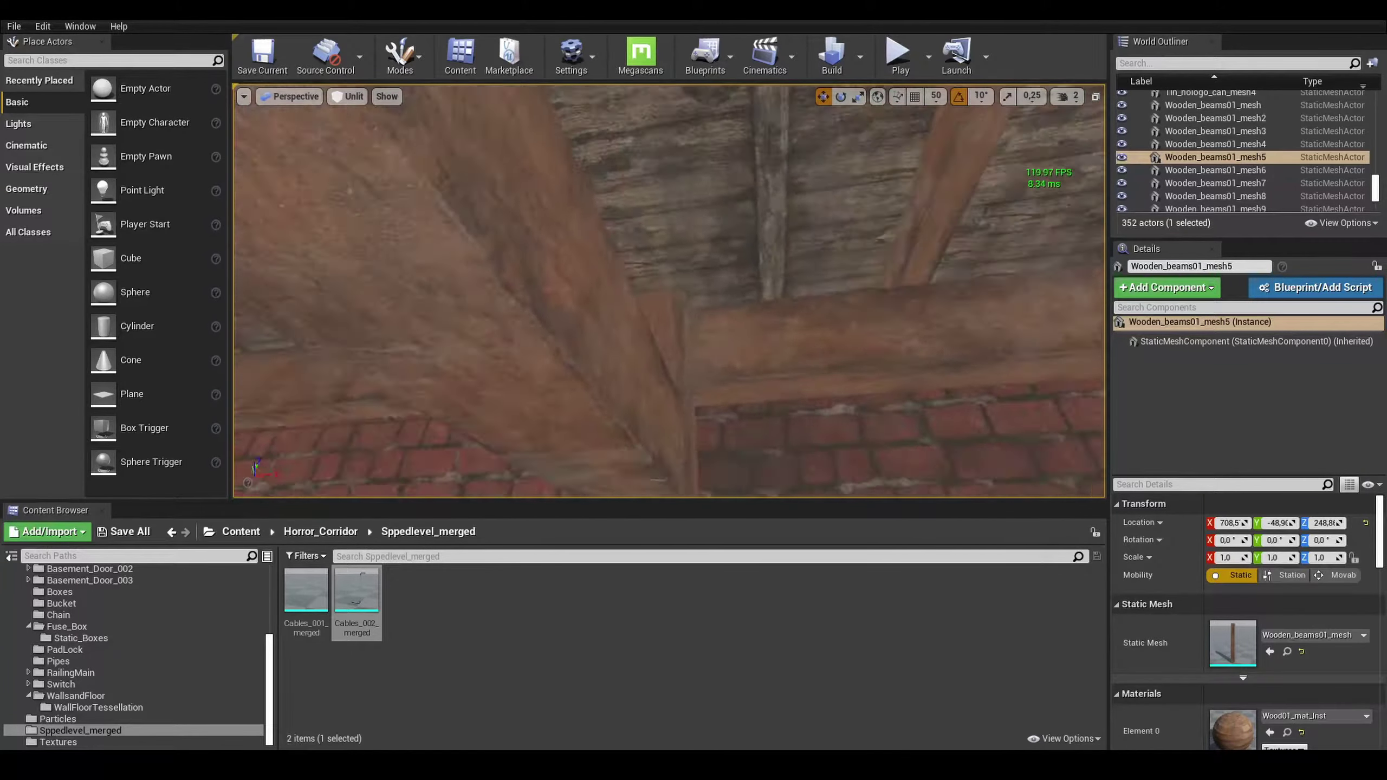
Add a Cable Actor attached to the brush and a Cable_03_Bp on the ceiling beam.
left_click(349, 534)
type("cable")
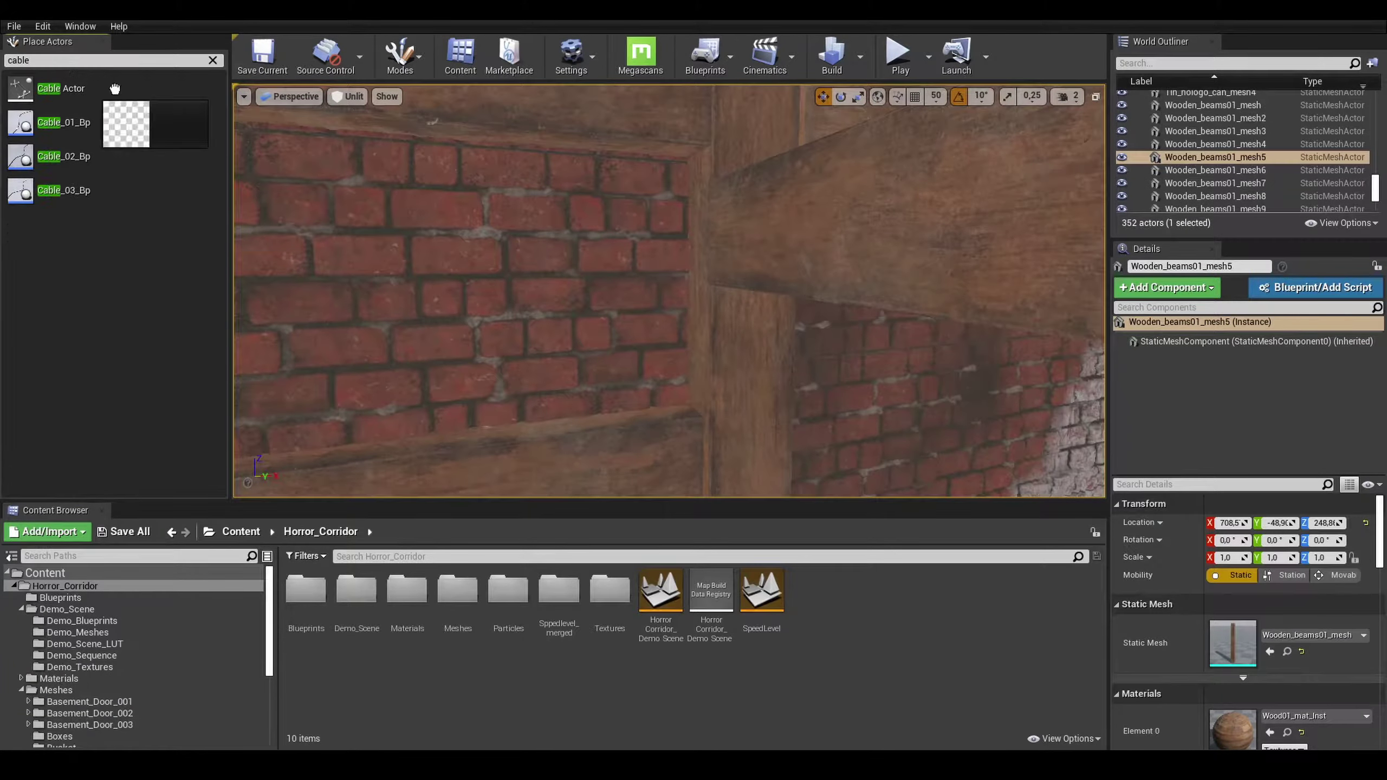
left_click_drag(55, 87, 692, 200)
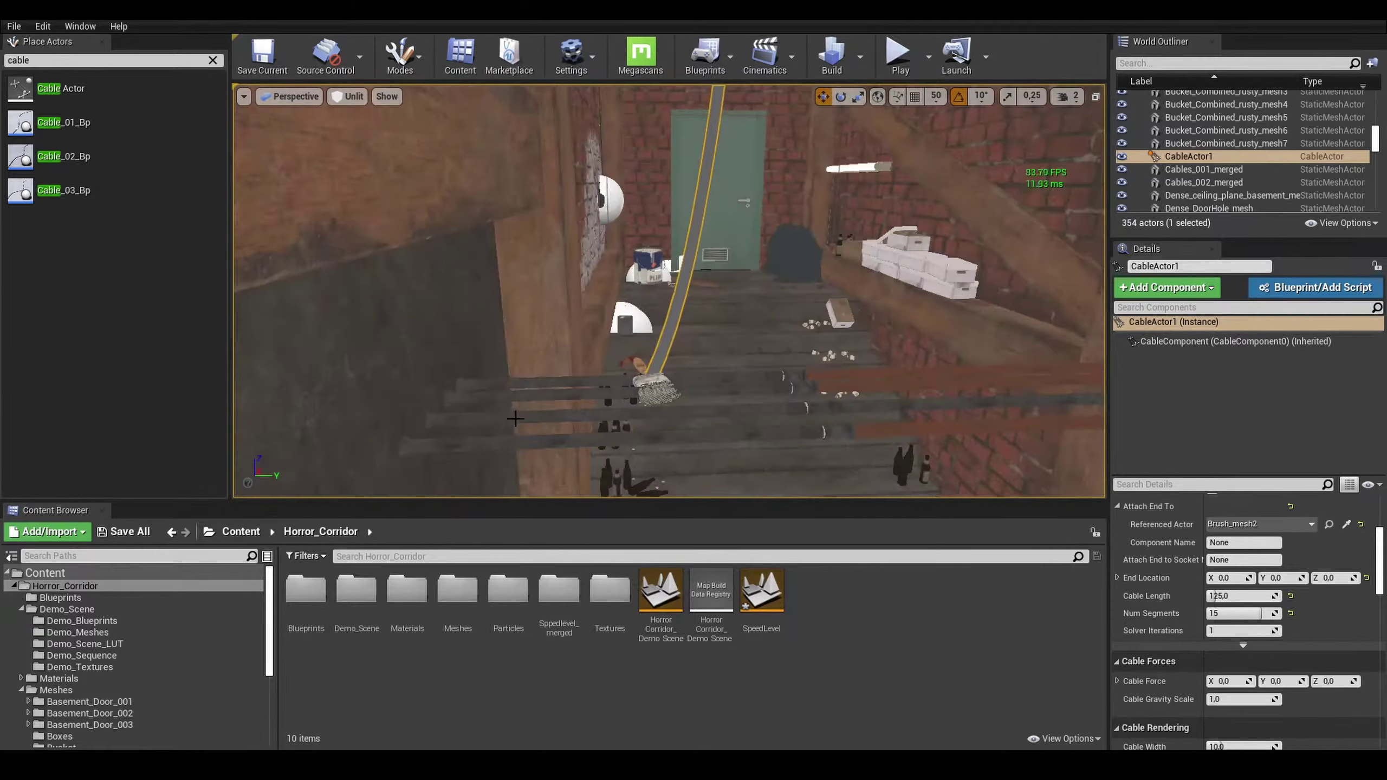
left_click(685, 415)
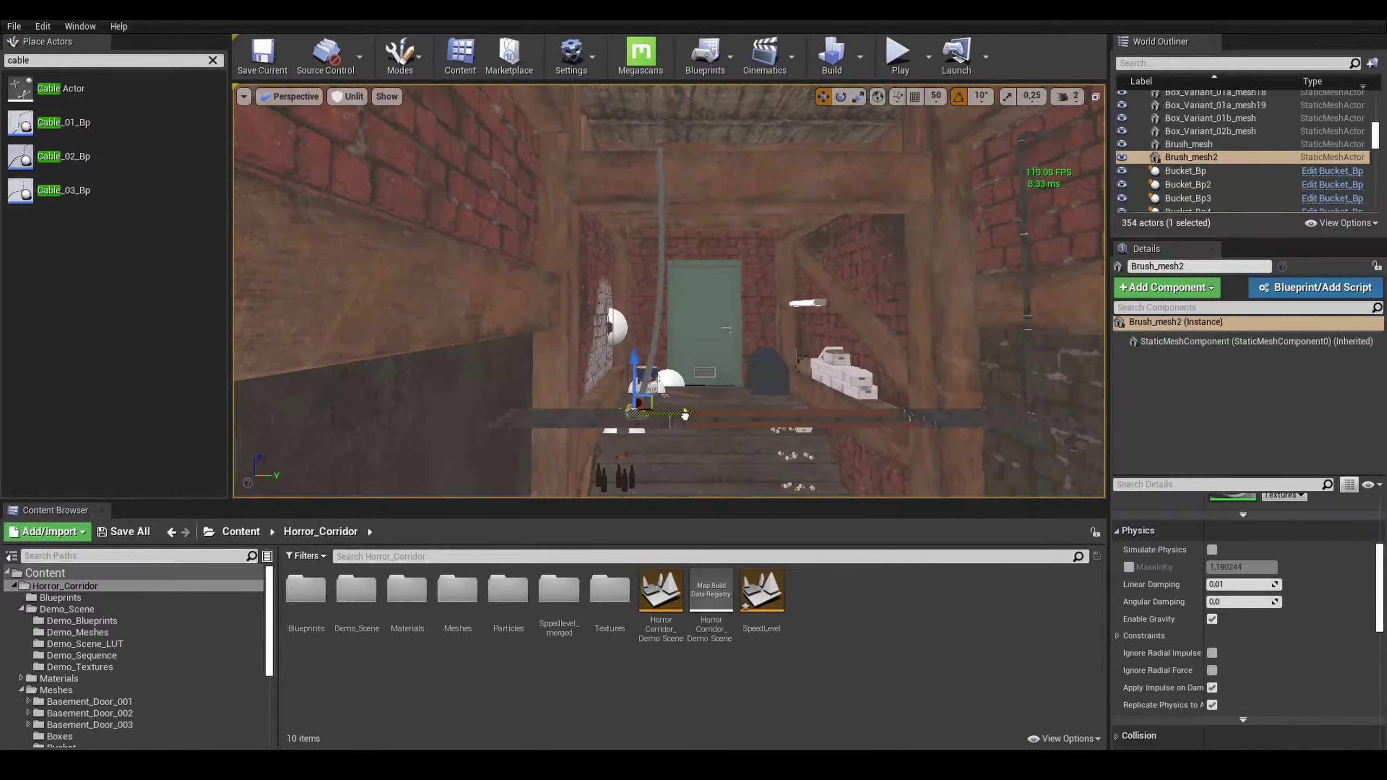
double_click(305, 590)
left_click_drag(562, 590, 457, 323)
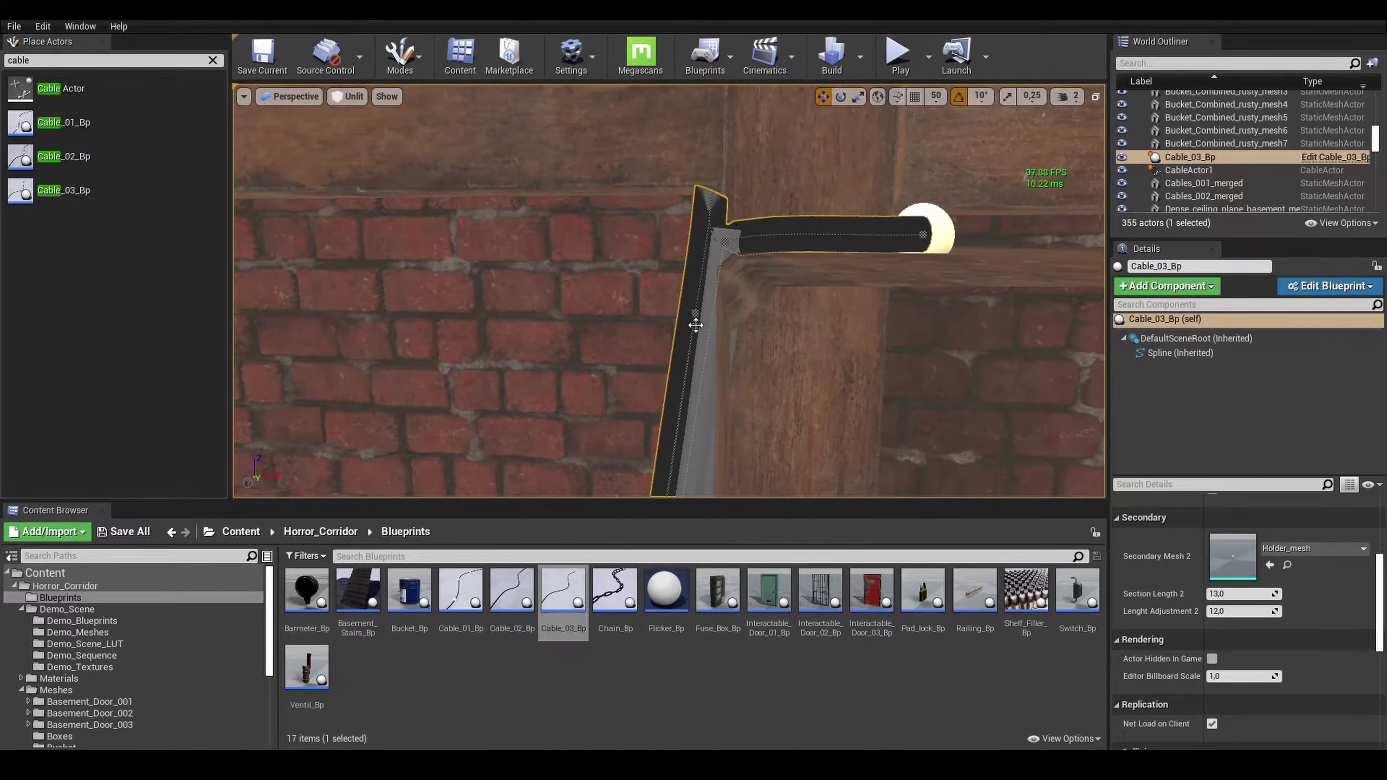
Stretch the Cable_03_Bp end upward toward the ceiling near the paint brush.
right_click_drag(647, 358, 646, 358)
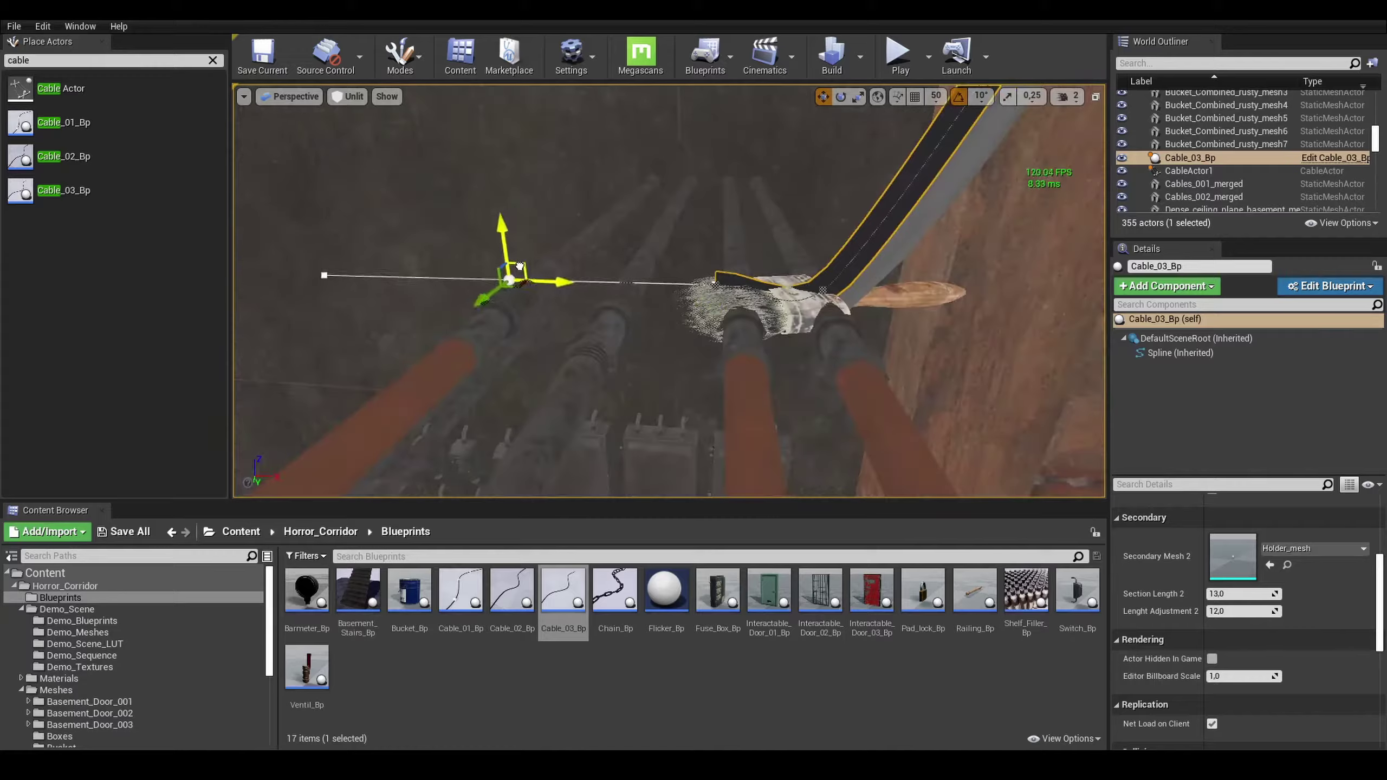
right_click_drag(708, 308, 708, 309)
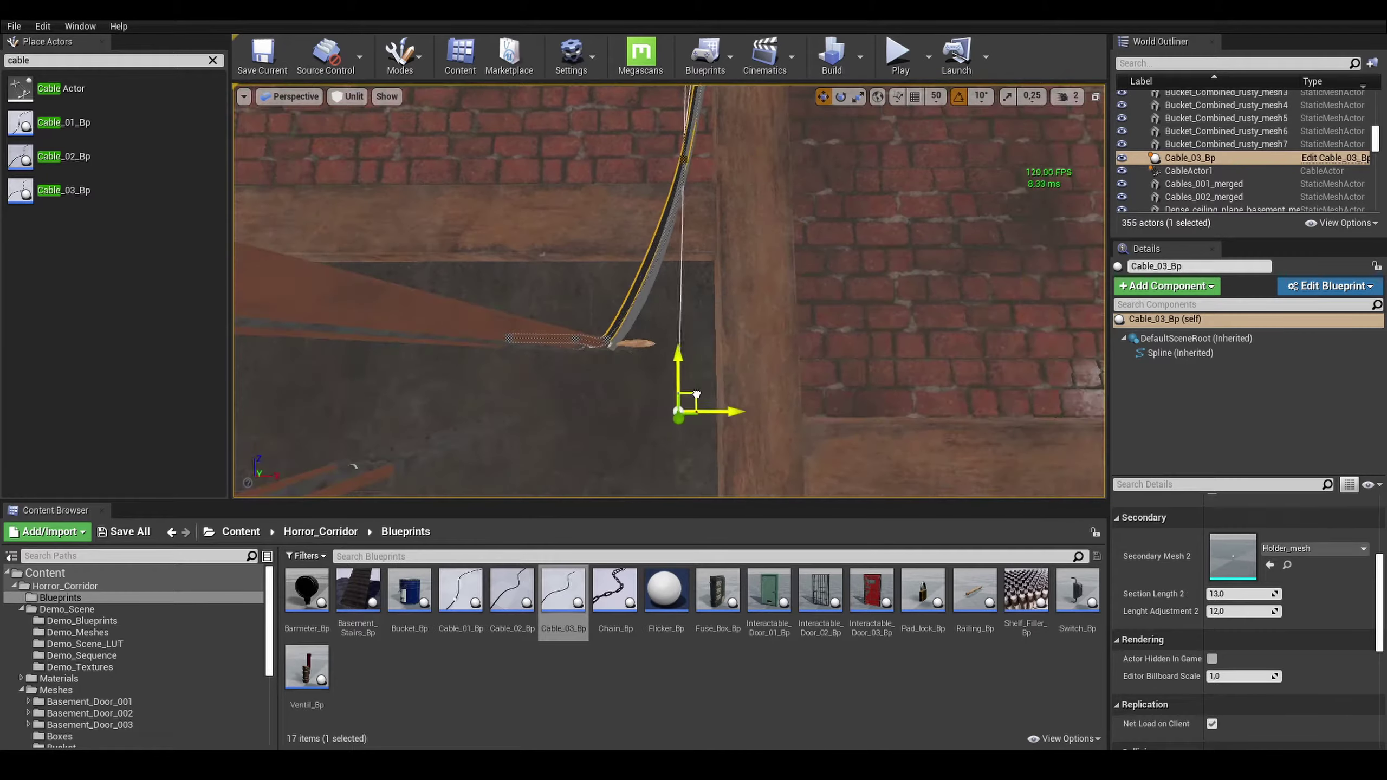
left_click_drag(707, 309, 736, 158, "shift")
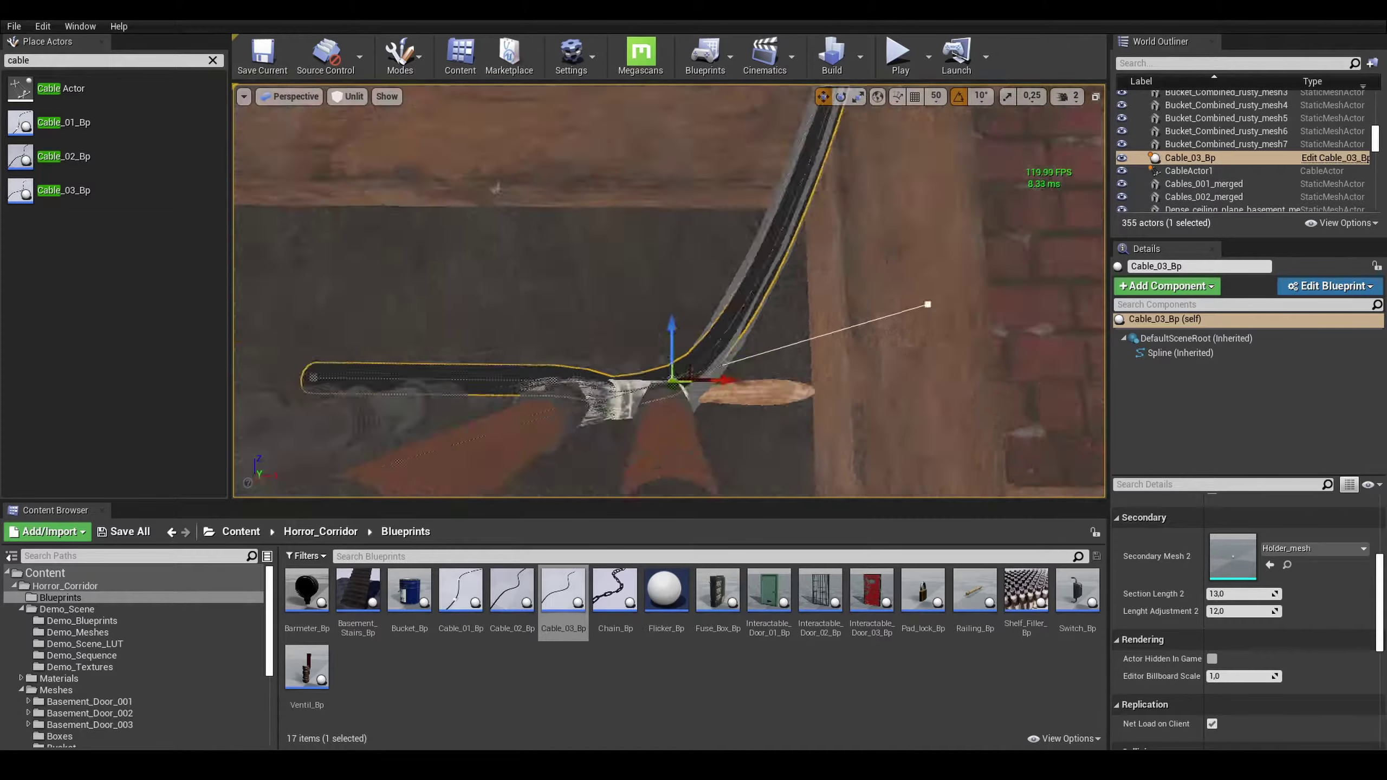
left_click(801, 216)
right_click_drag(801, 216, 801, 216)
left_click(801, 216)
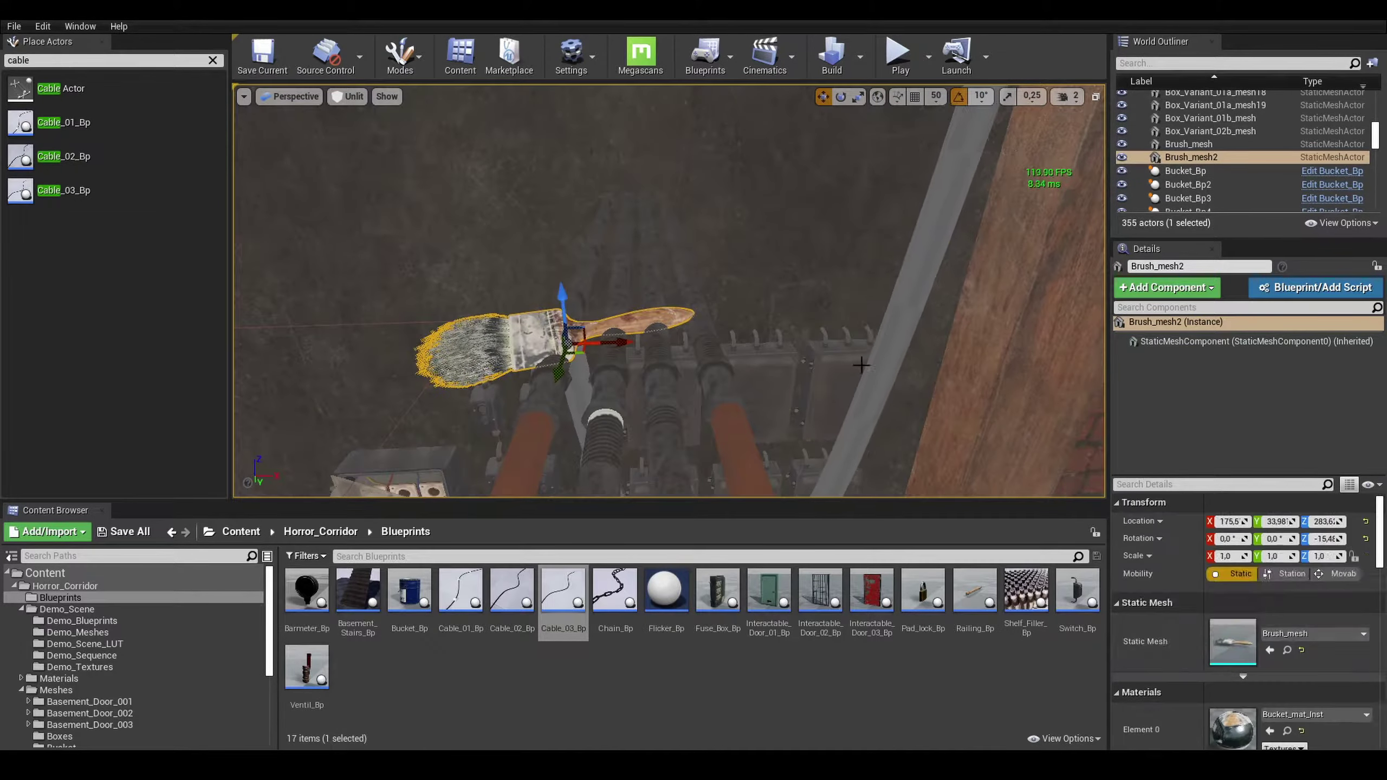
left_click(588, 391)
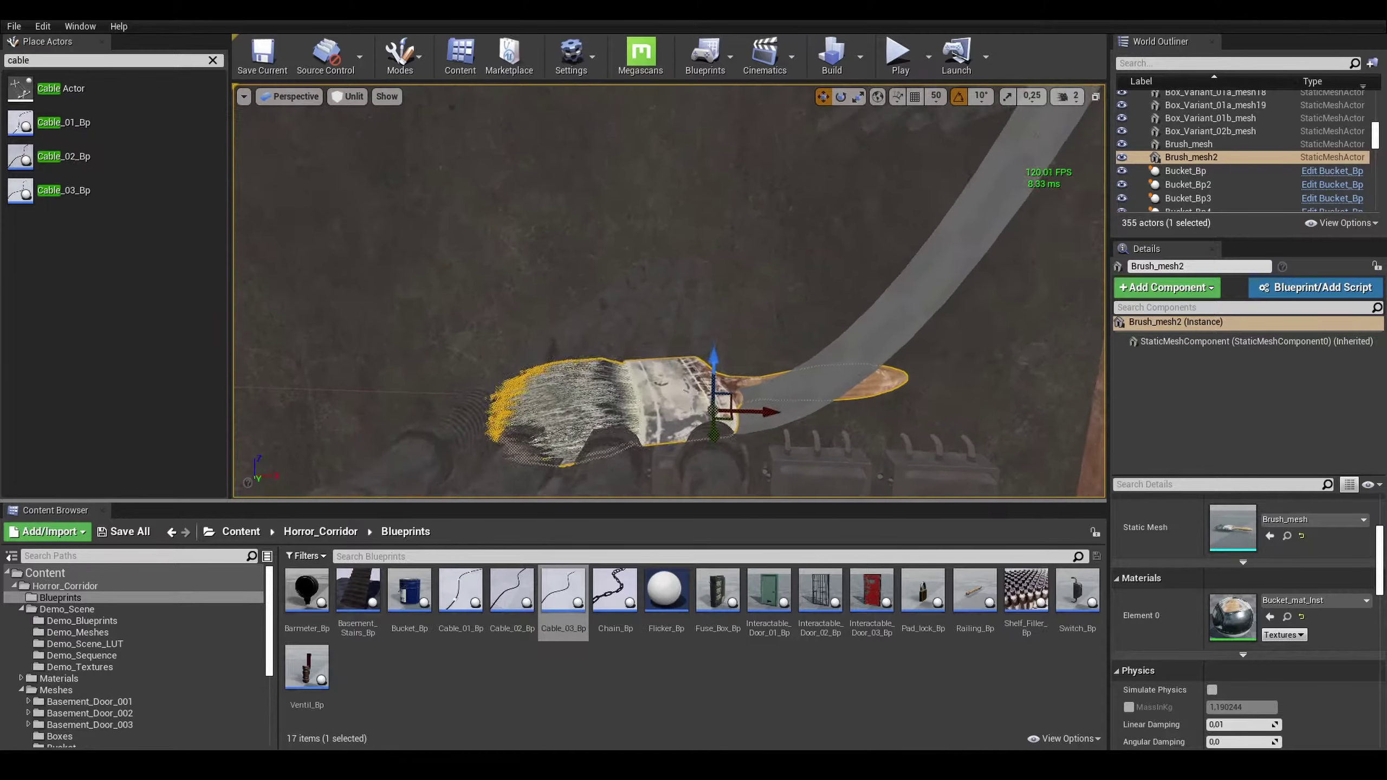
right_click_drag(635, 353, 671, 300)
left_click(636, 354)
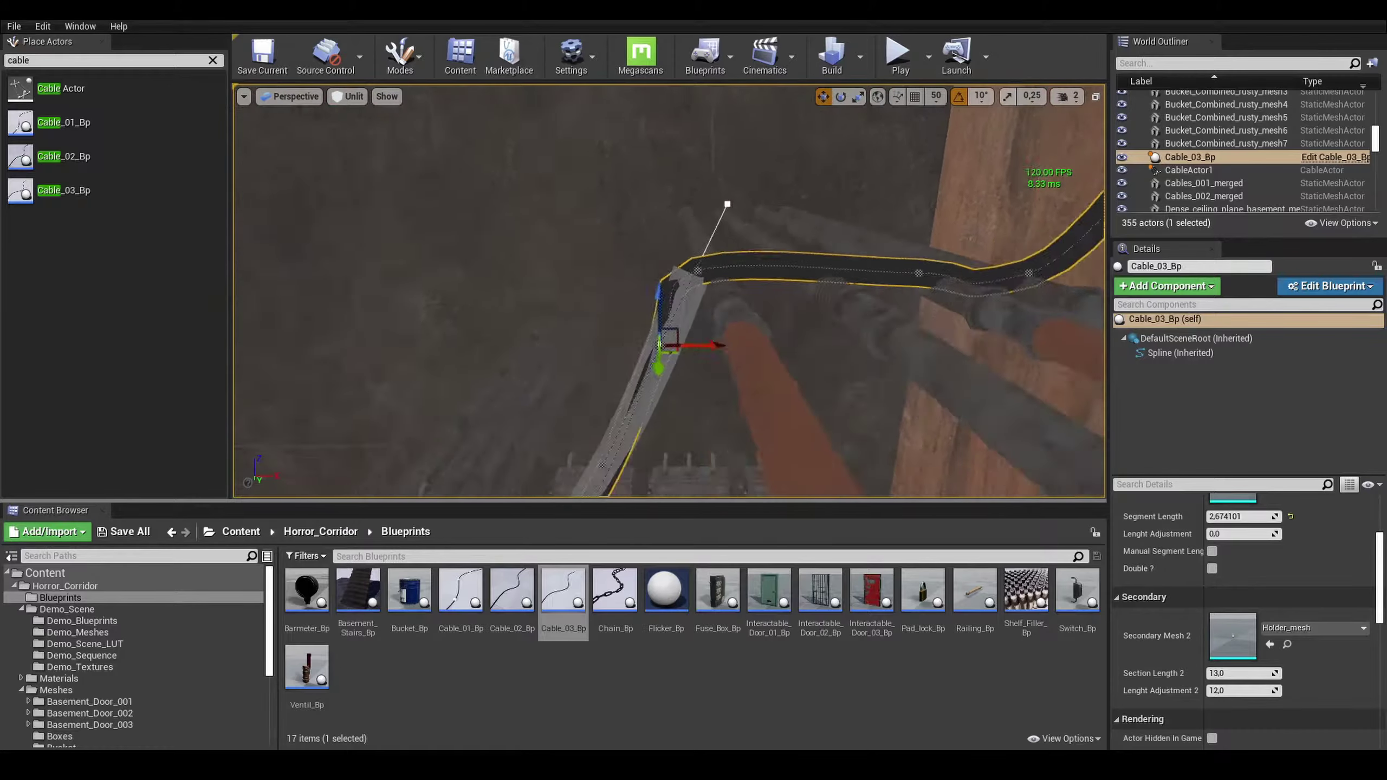
Change the Cable Length of the hanging cable actor.
mouse_move(843, 216)
right_mouse_down()
mouse_move(556, 386)
mouse_move(438, 421)
right_mouse_up()
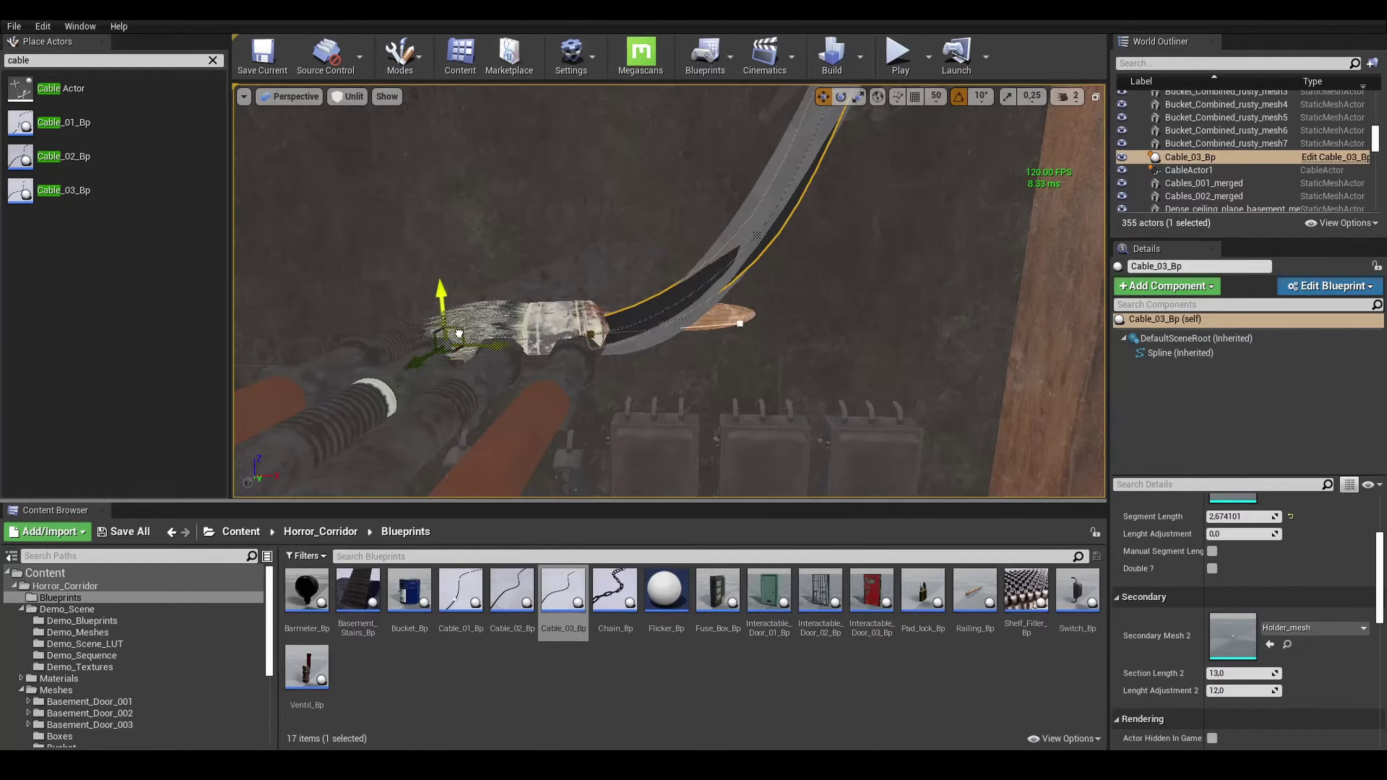
right_click_drag(459, 333, 459, 333)
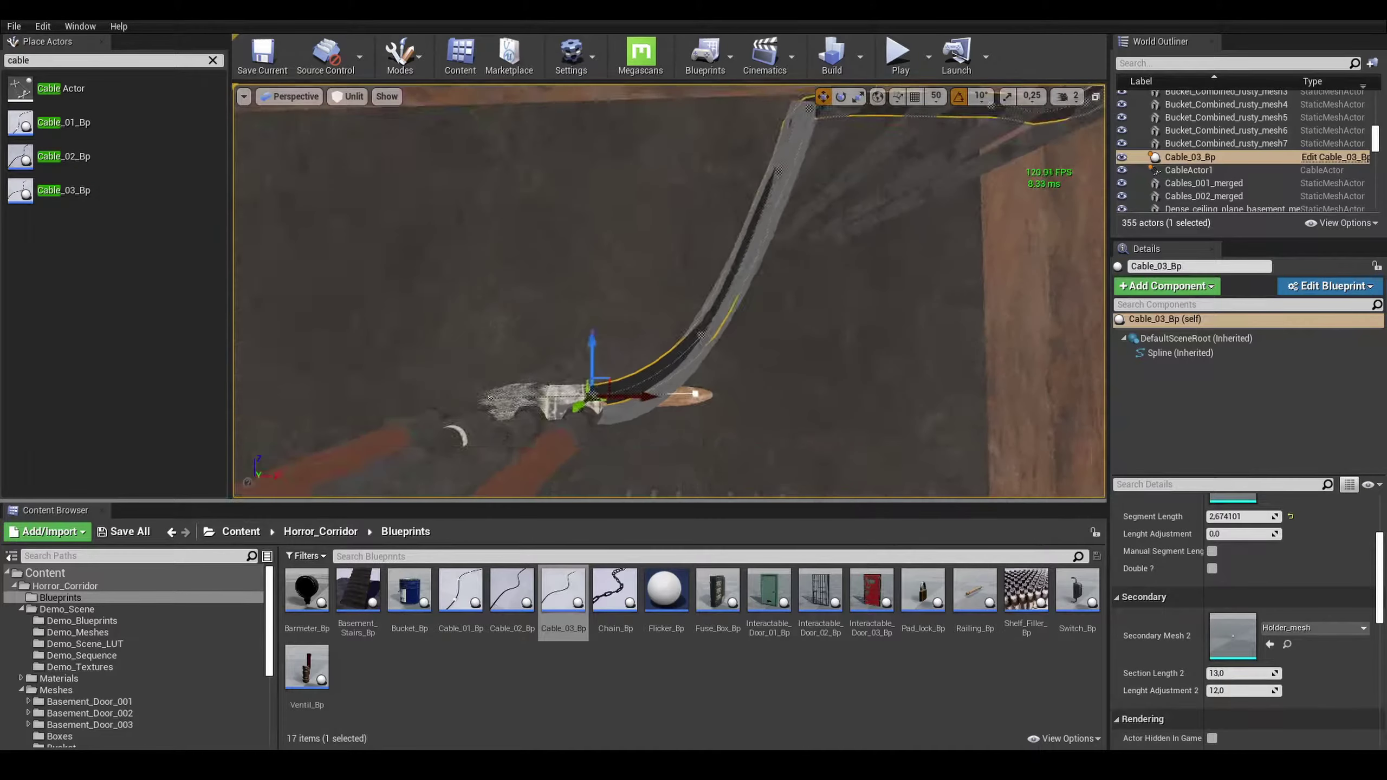
right_click_drag(497, 214, 600, 246)
left_click(497, 214)
left_click(765, 300)
right_click_drag(764, 300, 819, 327)
left_click(1239, 663)
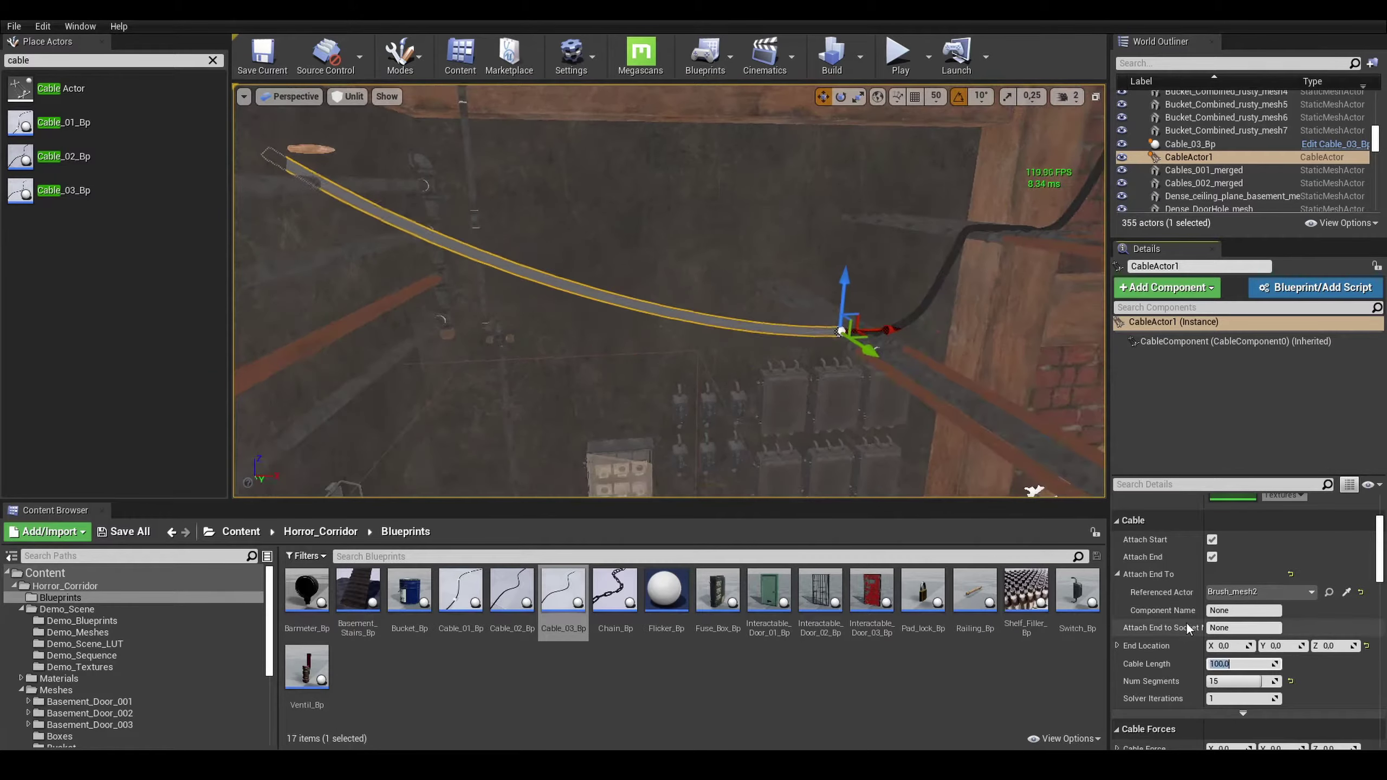
key("Return")
left_click(1328, 592)
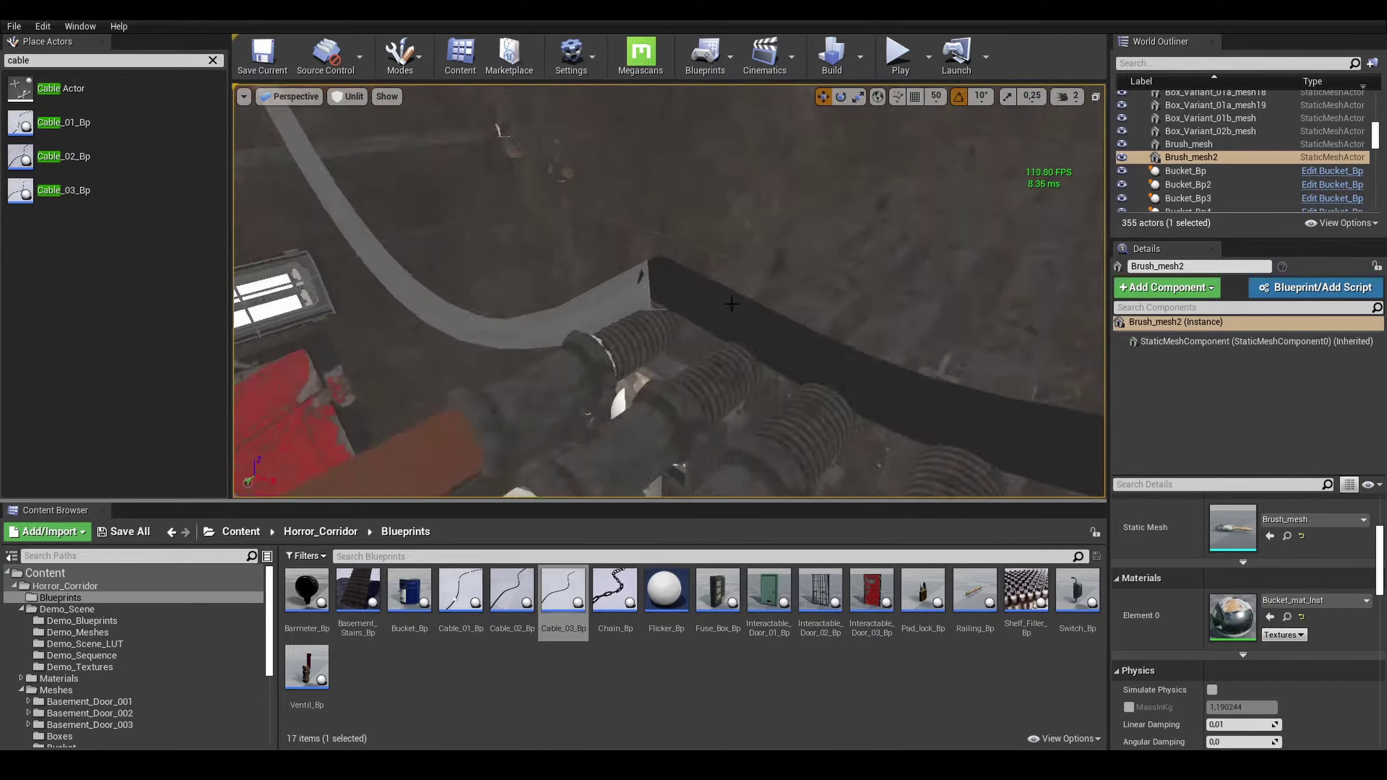
Copy the cable under the ceiling lamps, delete the extra copy, and select all three cables.
left_click(731, 304)
mouse_move(731, 304)
right_mouse_down()
mouse_move(922, 310)
mouse_move(706, 342)
right_mouse_up()
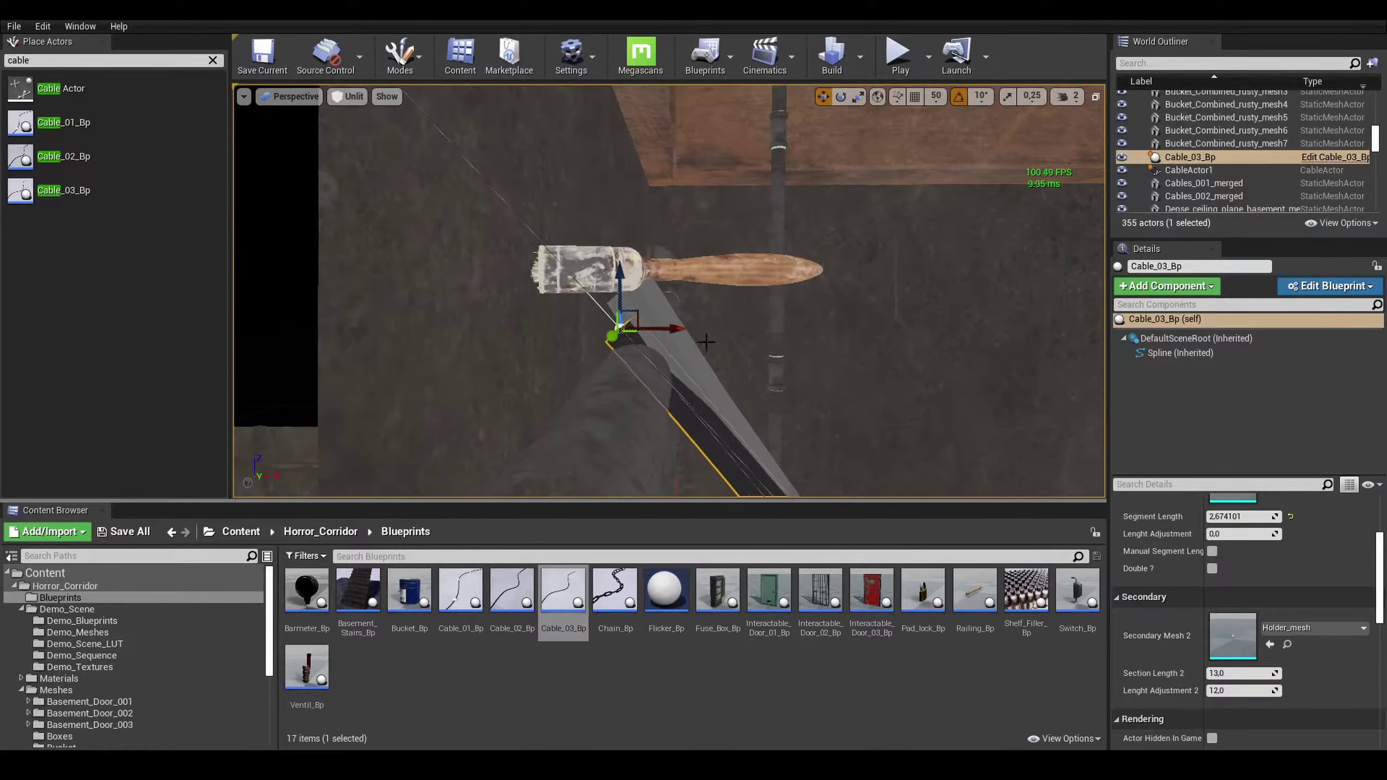
mouse_move(564, 298)
right_mouse_down()
mouse_move(562, 309)
mouse_move(738, 257)
mouse_move(505, 341)
mouse_move(618, 276)
right_mouse_up()
right_click(752, 234)
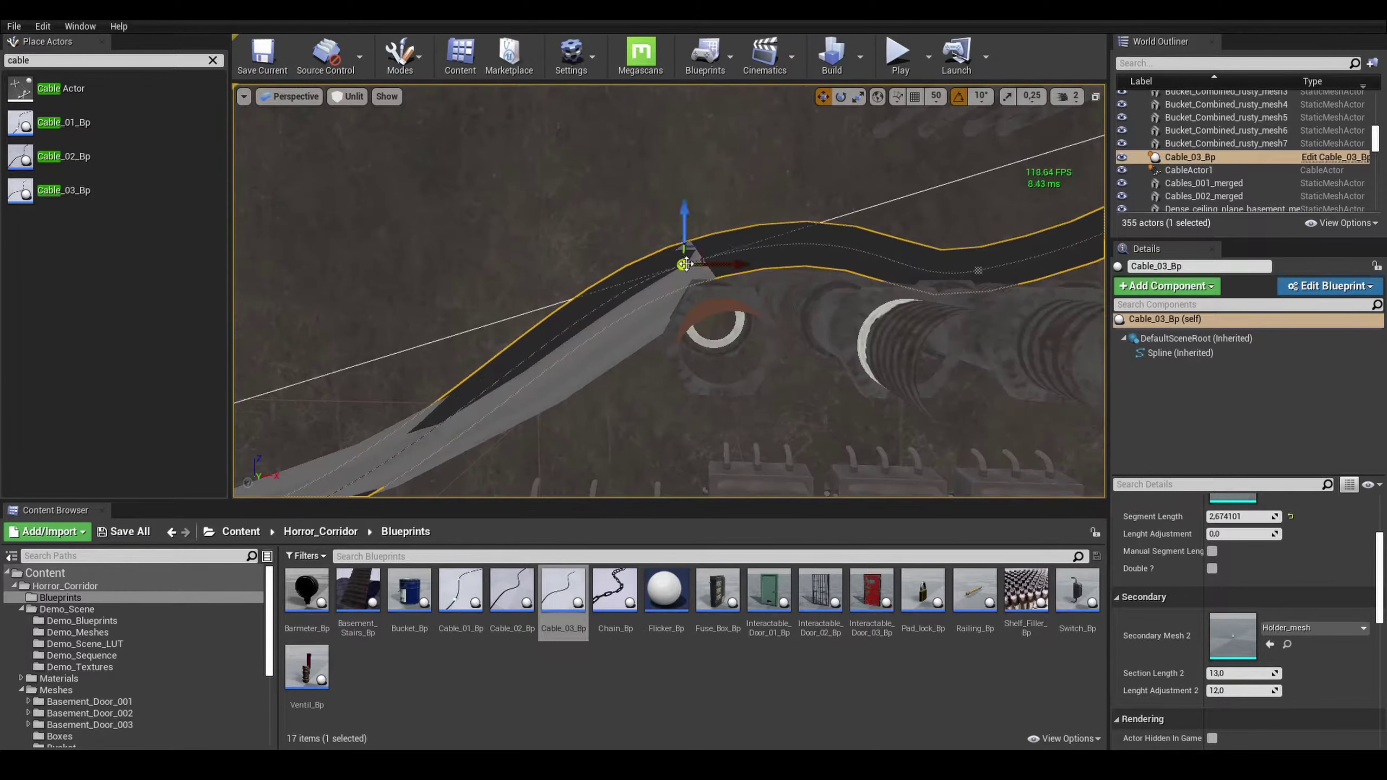
right_click_drag(664, 316, 778, 164)
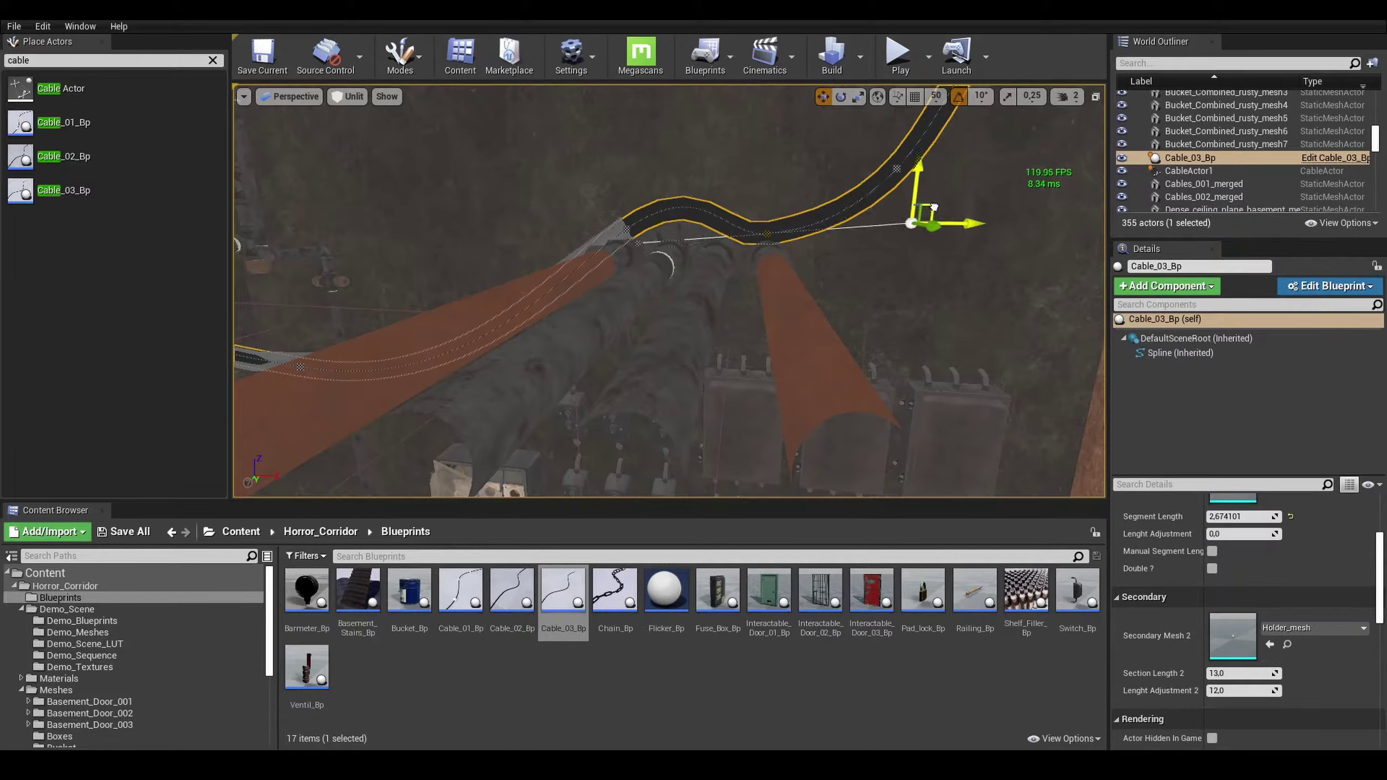
right_click_drag(517, 239, 710, 328)
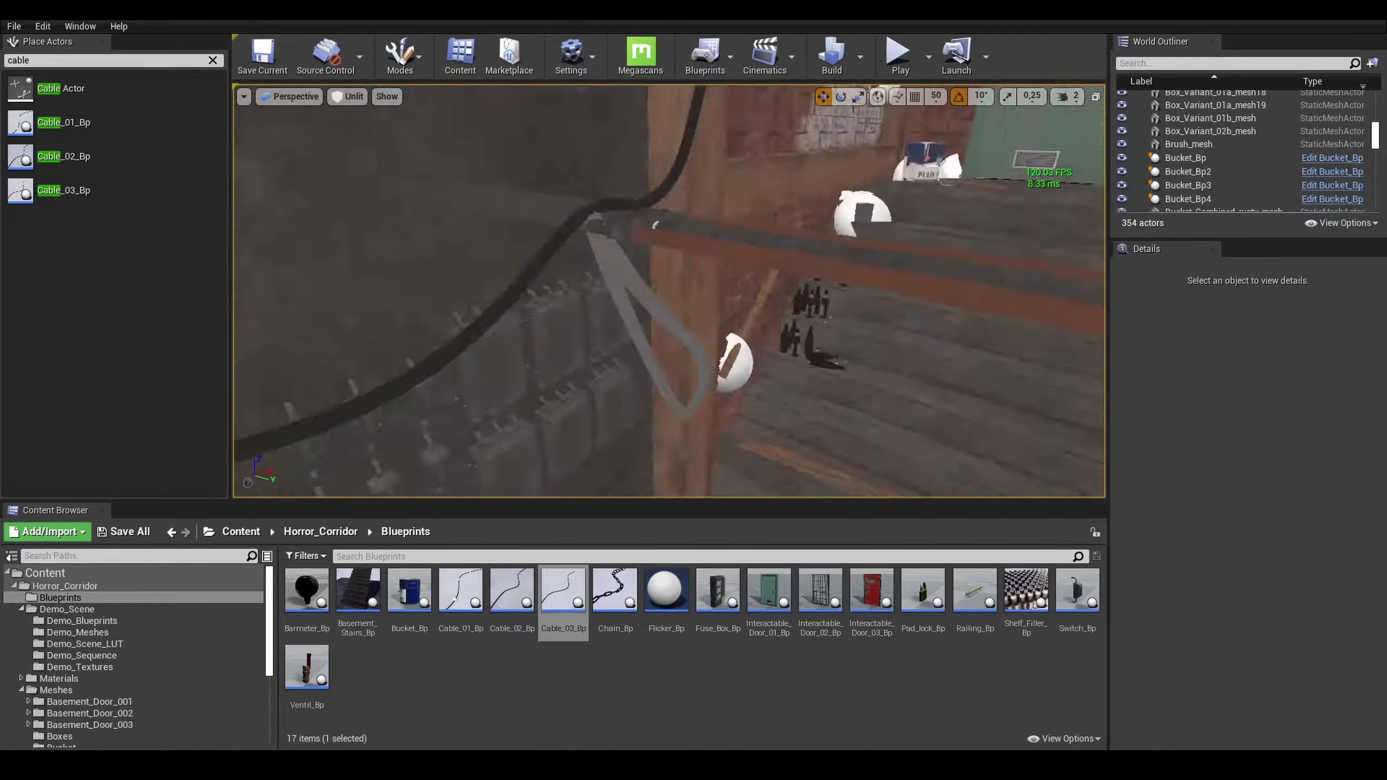
left_click(808, 288)
left_click_drag(807, 288, 710, 279, "alt")
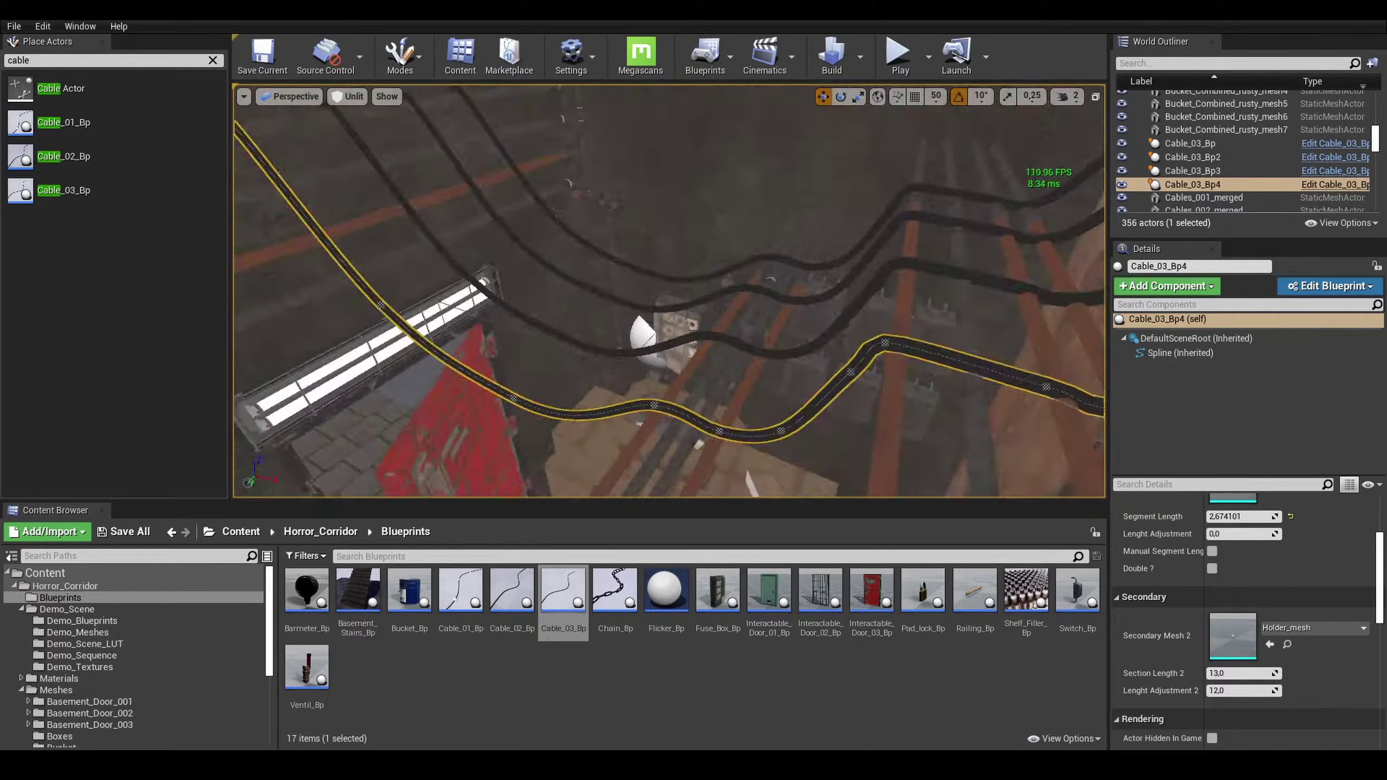
mouse_move(710, 278)
right_mouse_down()
mouse_move(645, 461)
mouse_move(754, 215)
right_mouse_up()
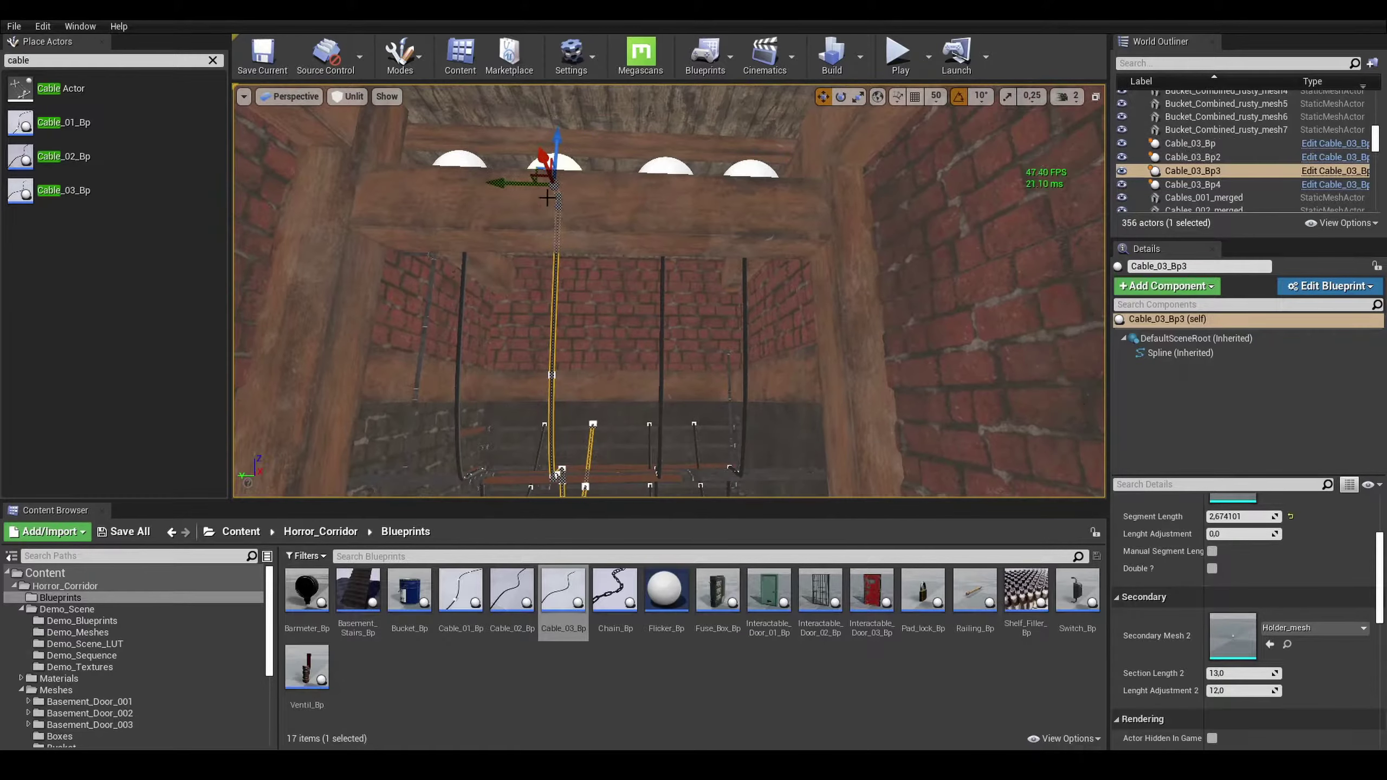
key("Delete")
key("ctrl+shift+a")
Merge the three hanging cables into Cables_003_merged in the Sppedlevel_merged folder.
left_click(80, 25)
mouse_move(124, 308)
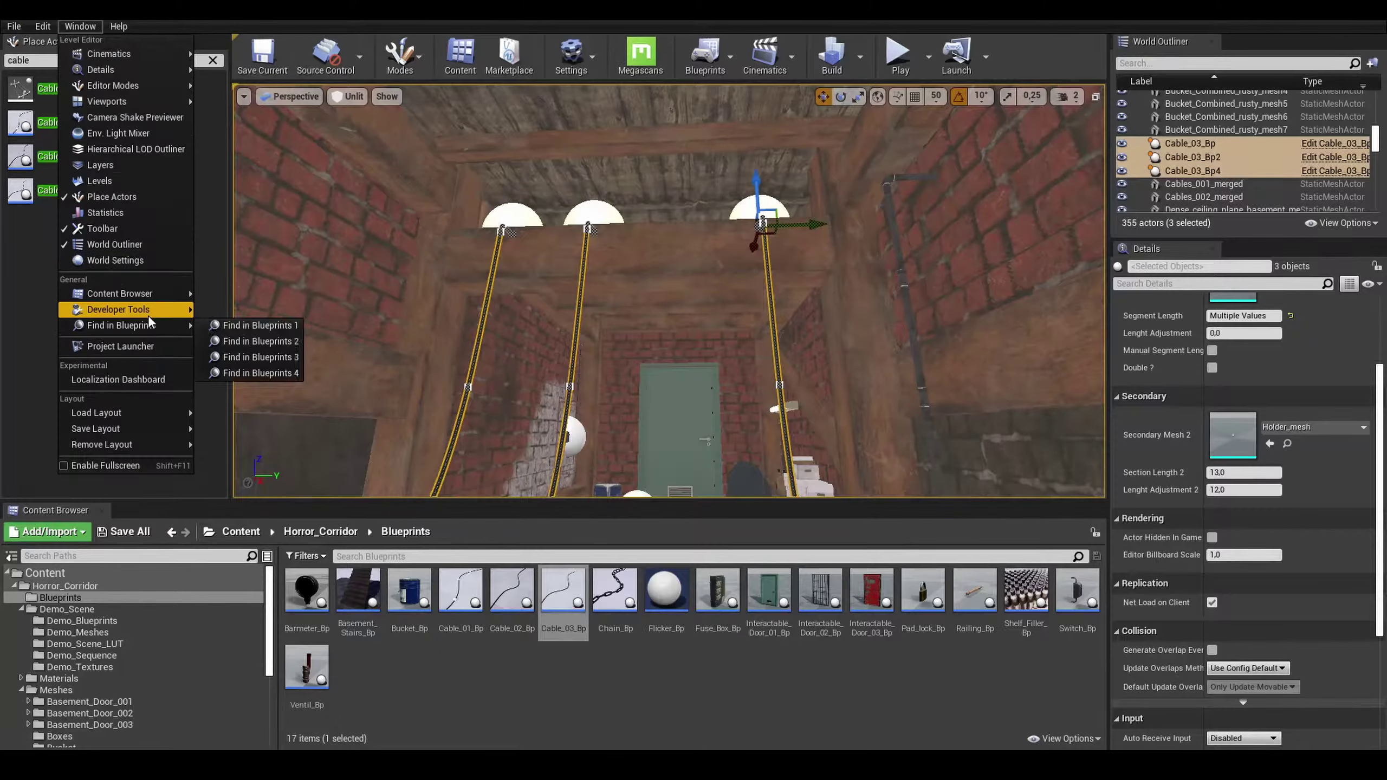
left_click(263, 331)
left_click(1013, 578)
double_click(697, 186)
left_click(1042, 608)
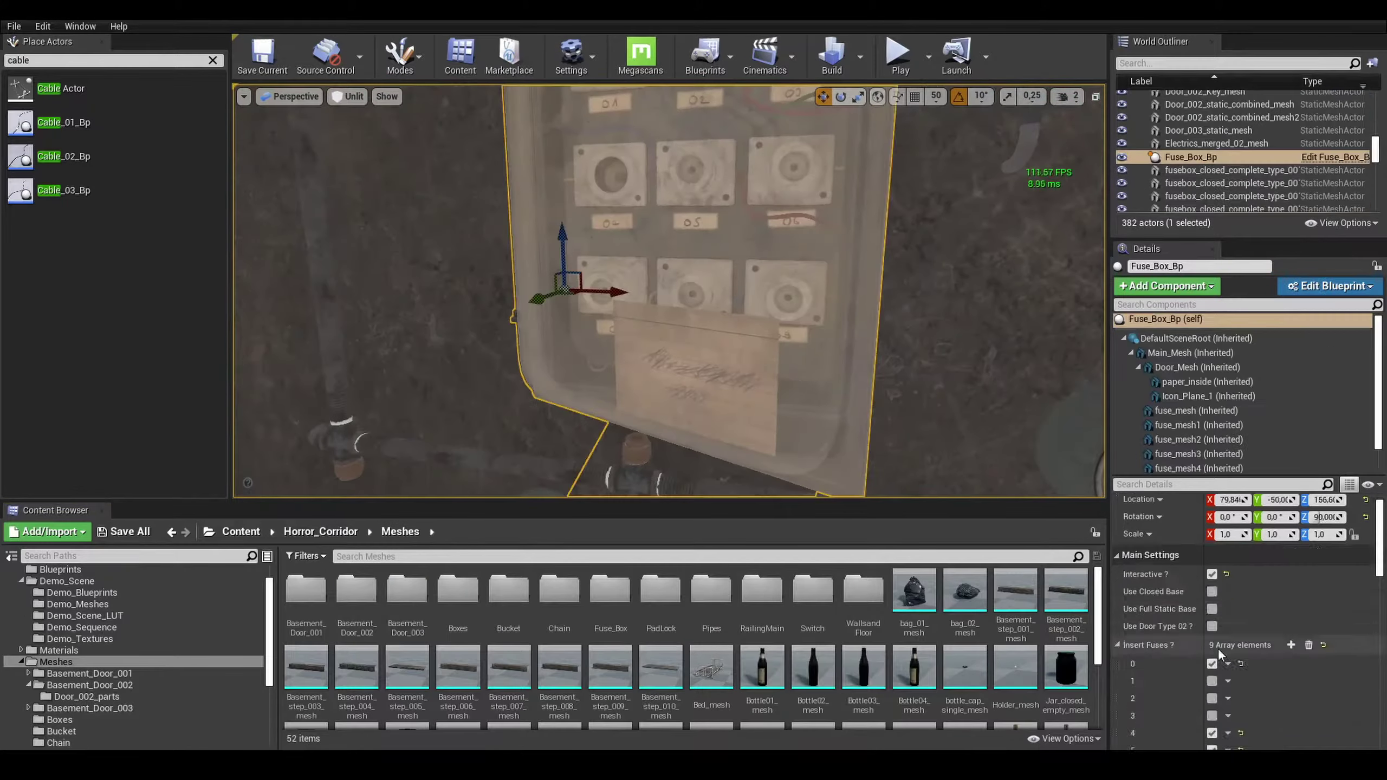
Place a Jar_lid_single_mesh prop into the level.
scroll(928, 704, "down", 3)
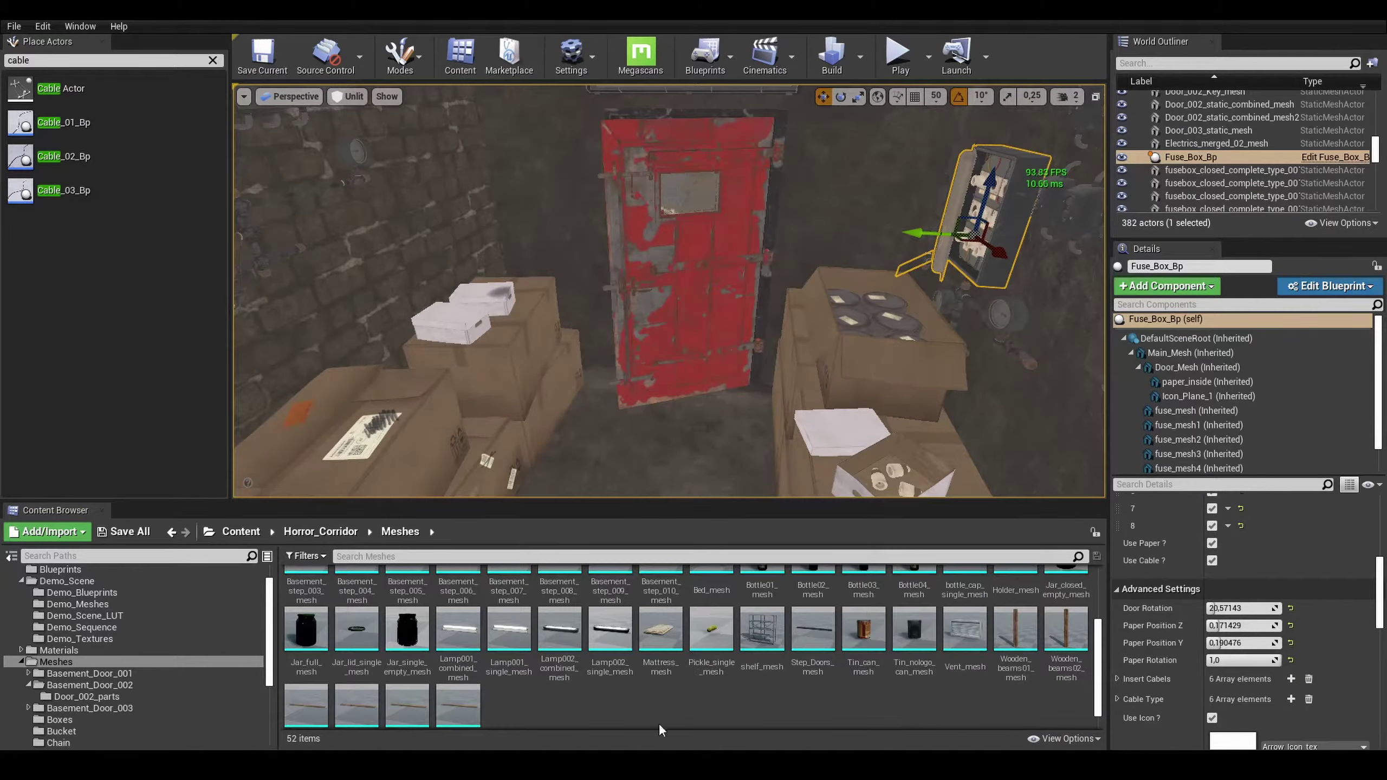
left_click_drag(356, 629, 704, 298)
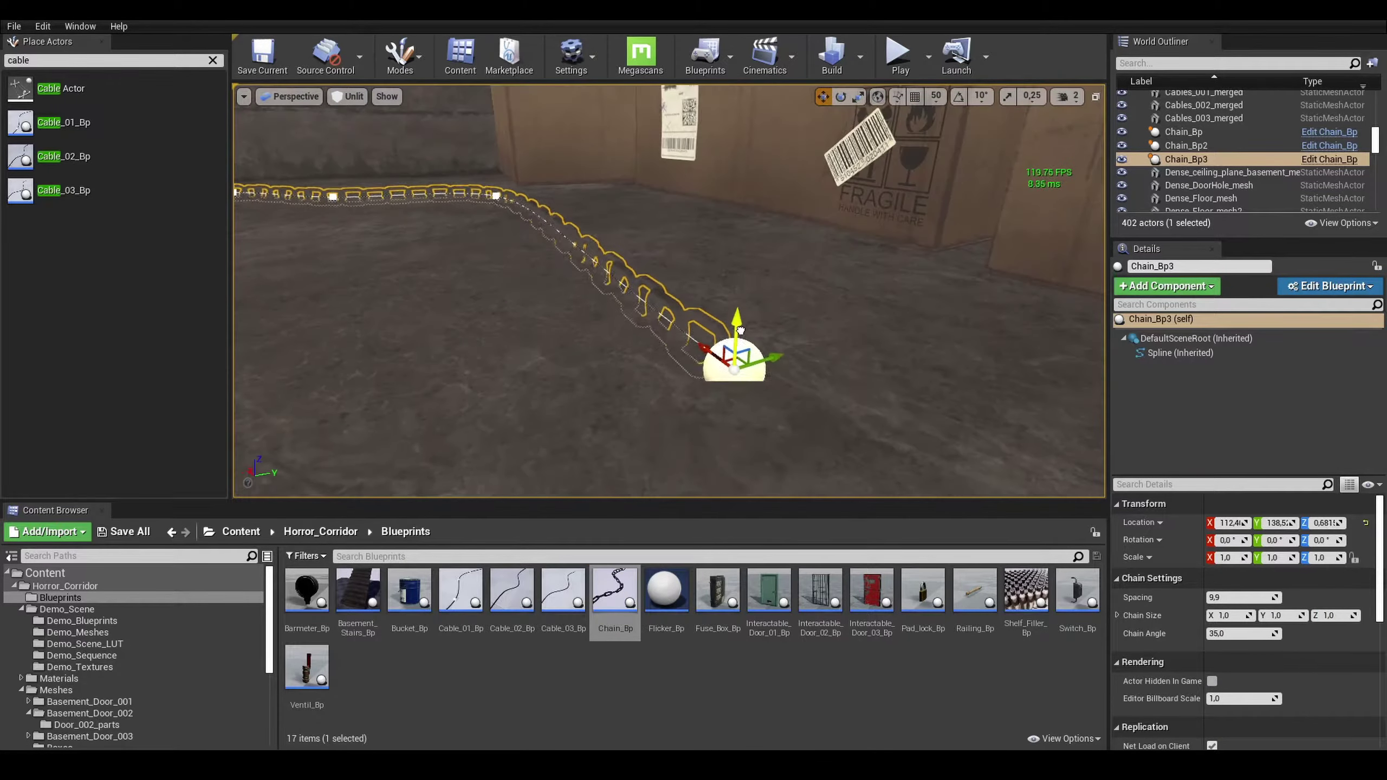
Bend floor chain Chain_Bp3 into a winding path by moving its spline points.
key("f")
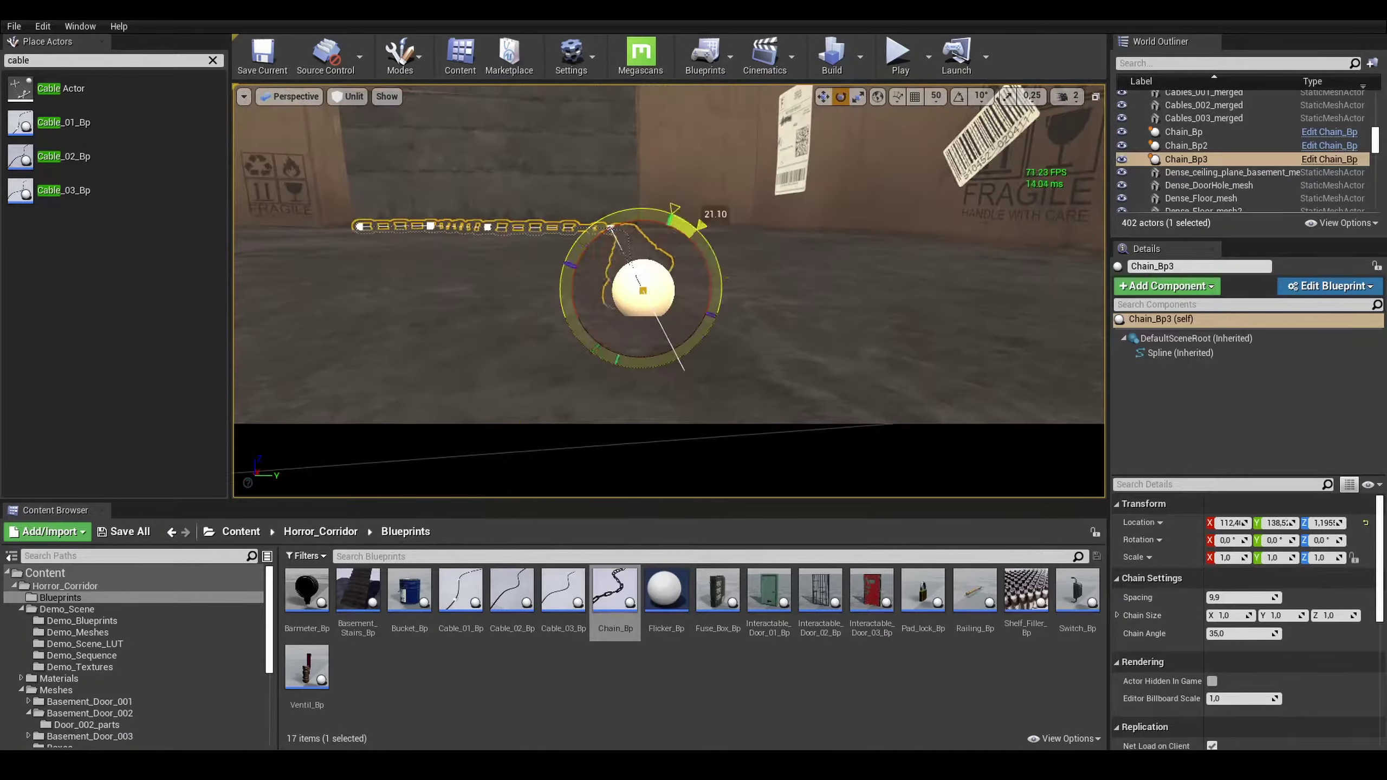
scroll(522, 255, "down", 3)
mouse_move(522, 256)
right_mouse_down()
mouse_move(732, 260)
mouse_move(695, 323)
mouse_move(477, 252)
mouse_move(624, 320)
right_mouse_up()
right_click(732, 260)
right_click(696, 323)
mouse_move(509, 347)
right_mouse_down()
mouse_move(567, 223)
mouse_move(573, 300)
mouse_move(654, 306)
mouse_move(687, 204)
right_mouse_up()
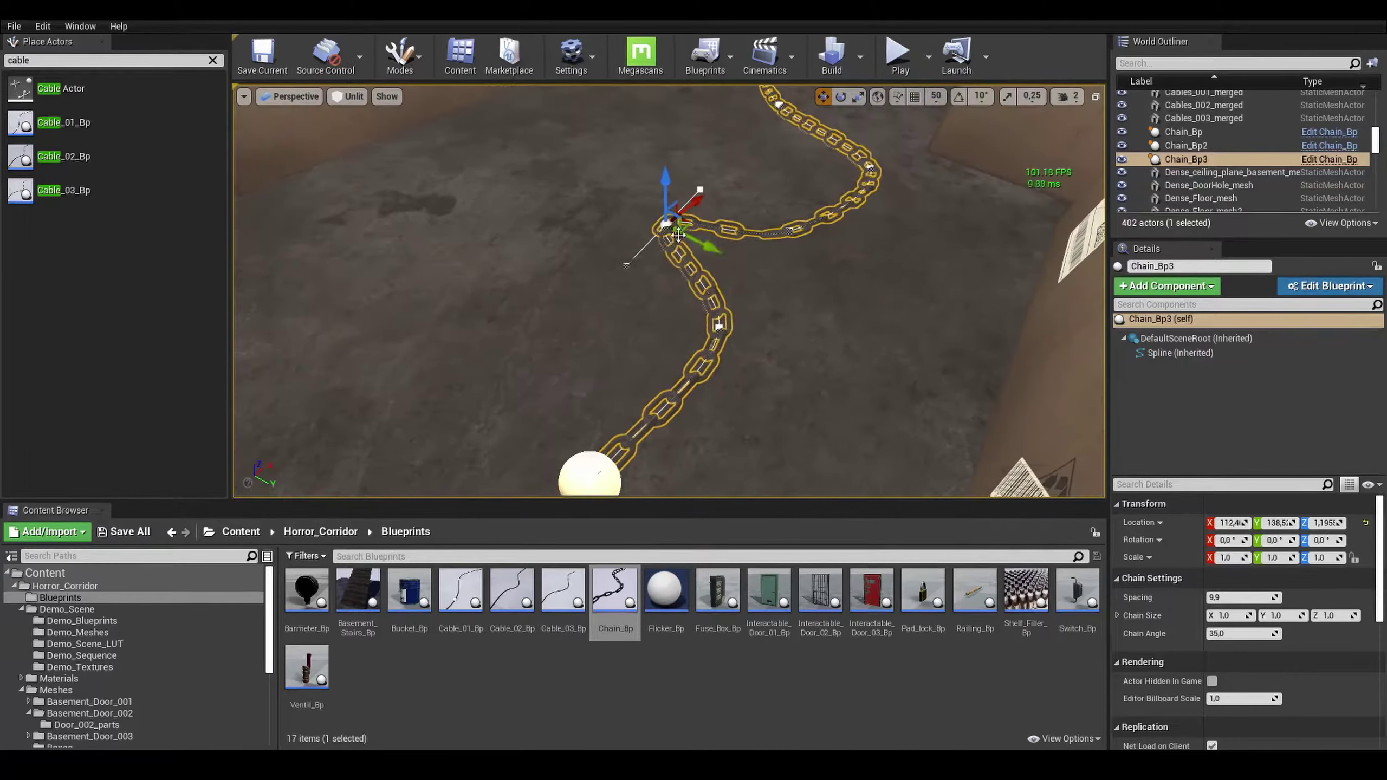
Hang a shorter Chain_Bp4 (Chain Size 0.75) beside the barred door.
left_click(686, 203)
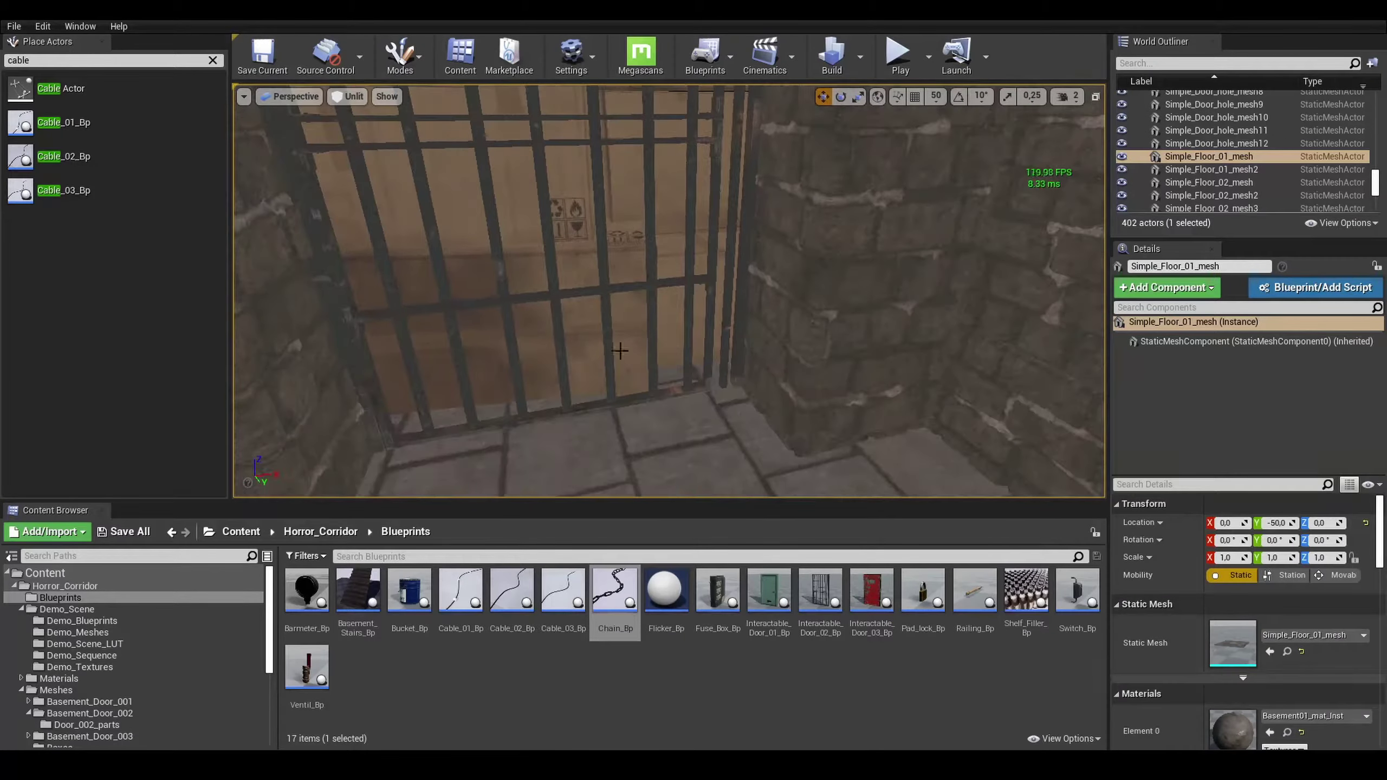
left_click_drag(615, 589, 731, 376)
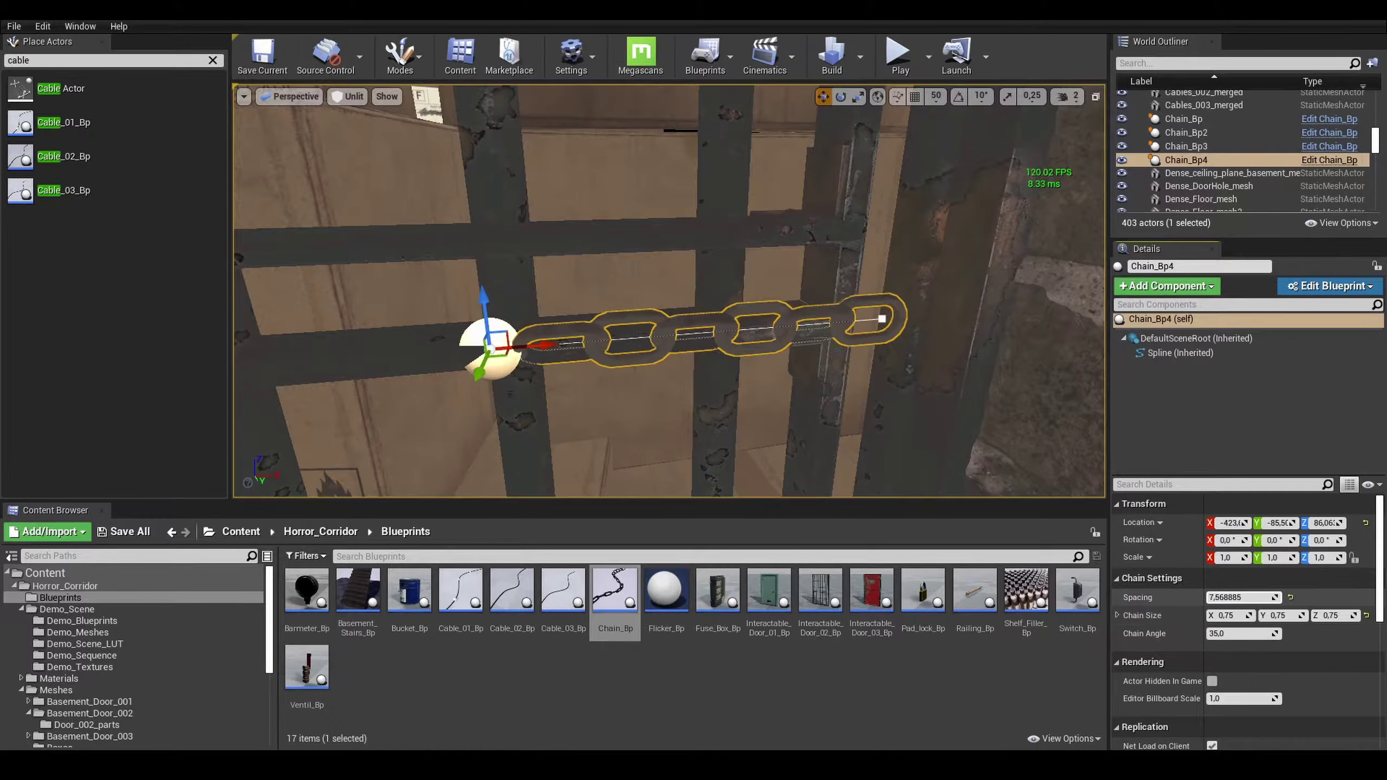
mouse_move(808, 370)
left_mouse_down()
mouse_move(750, 316)
mouse_move(668, 325)
left_mouse_up()
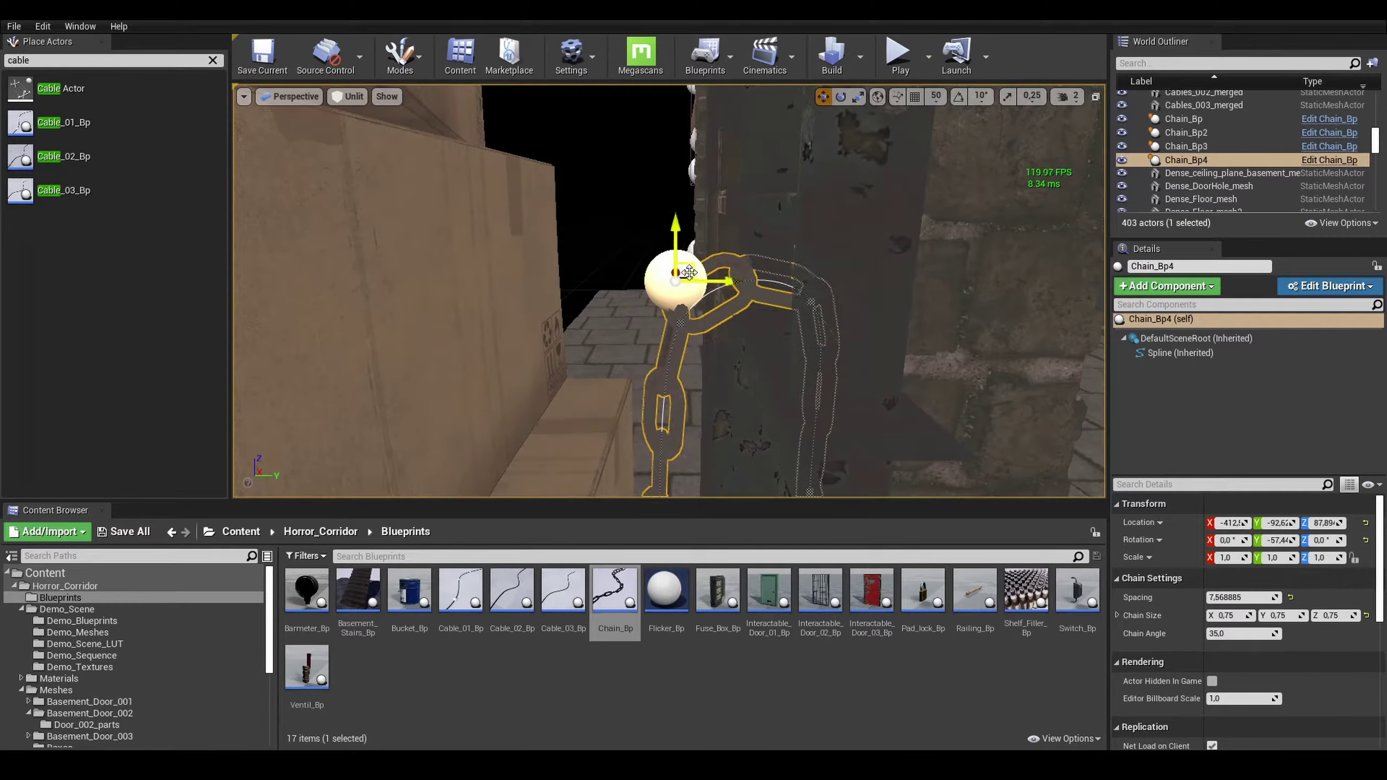
left_click(706, 466)
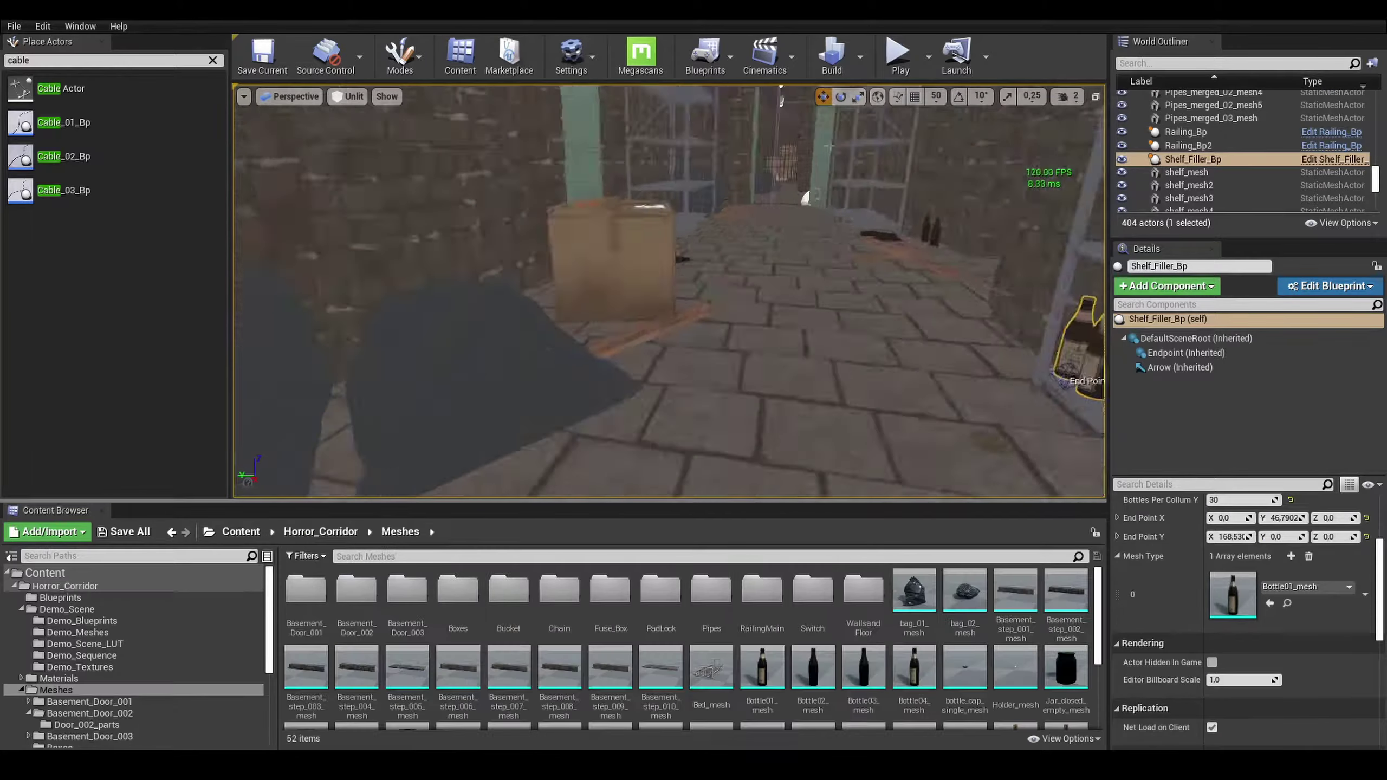
Add two Mesh Type slots to the shelf filler and assign Bottle03_mesh to one.
left_click(1291, 556)
left_click(1291, 555)
left_click(1290, 555)
left_click(1291, 556)
left_click(1291, 556)
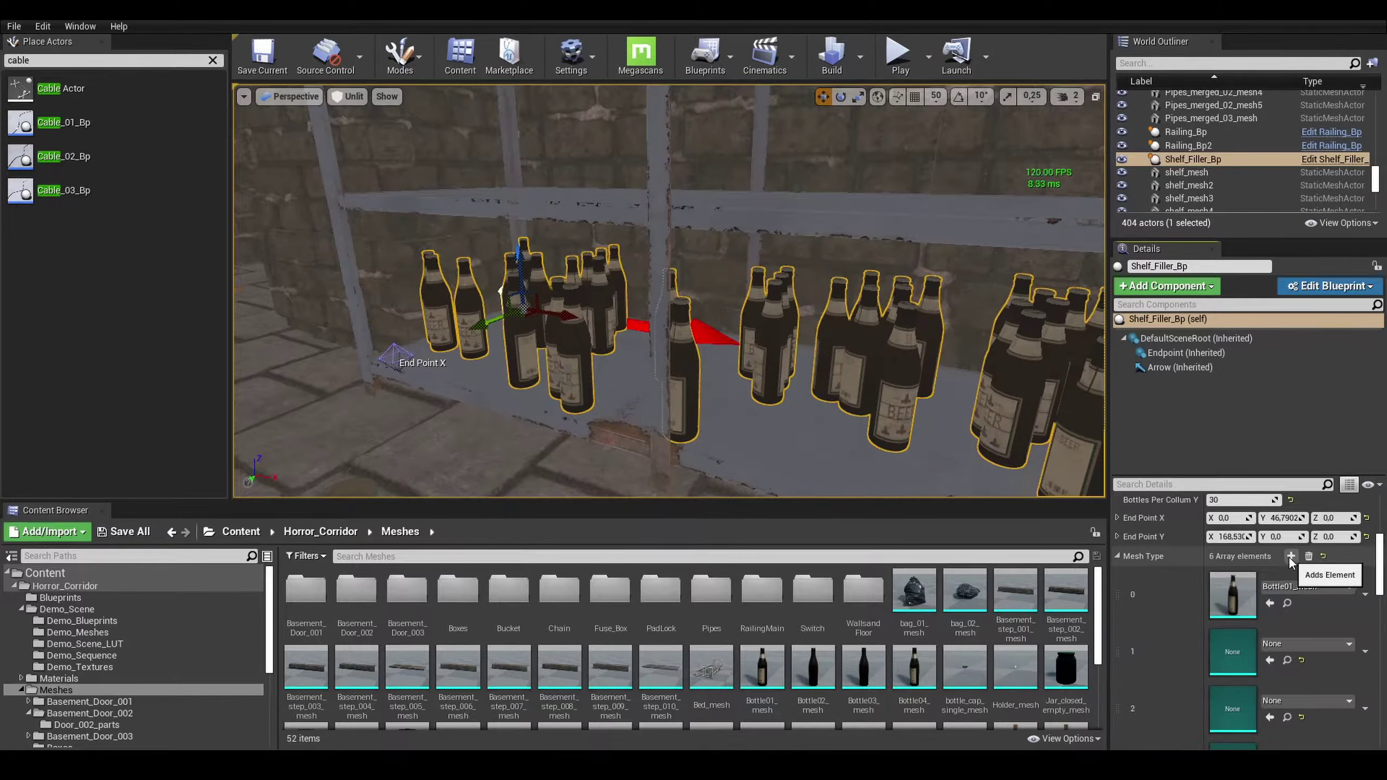
mouse_move(863, 667)
left_mouse_down()
mouse_move(1089, 677)
mouse_move(1235, 647)
left_mouse_up()
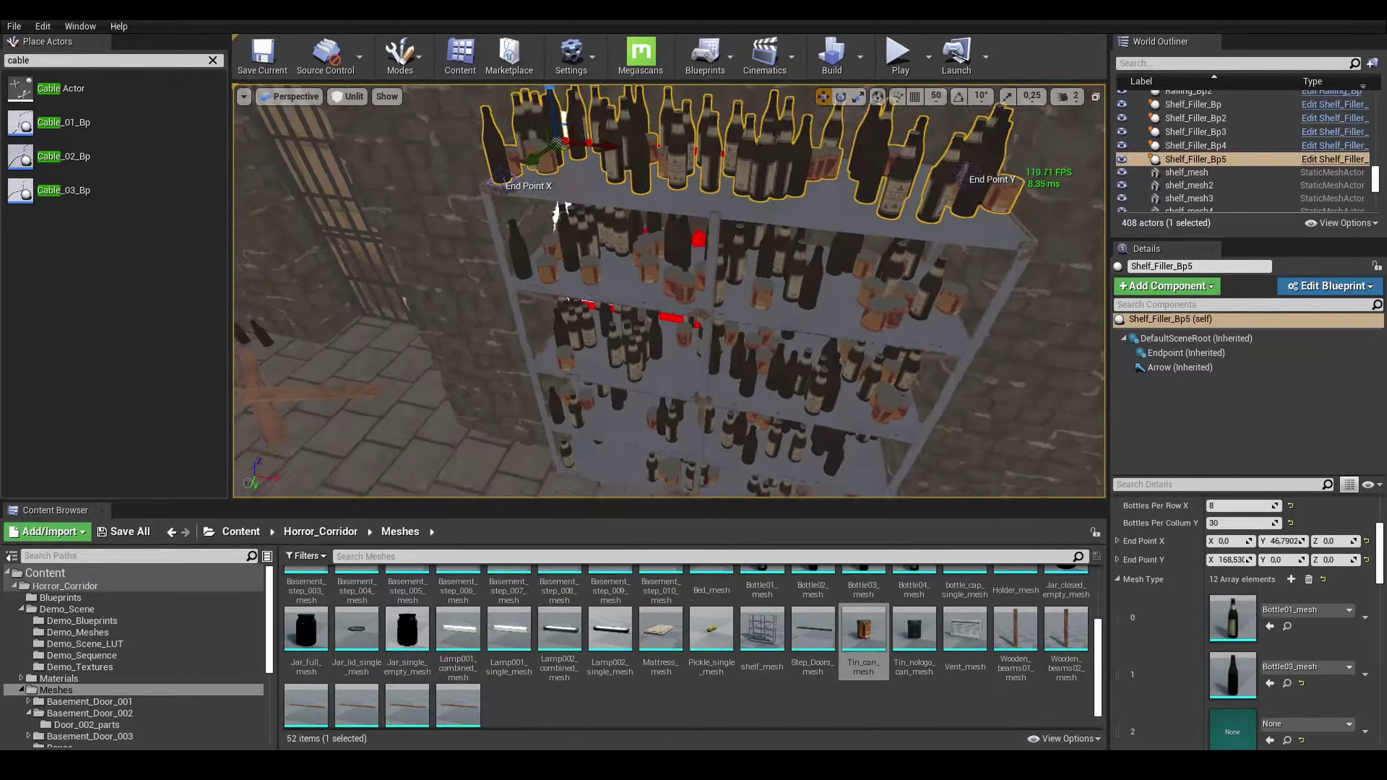
scroll(1315, 651, "down", 8)
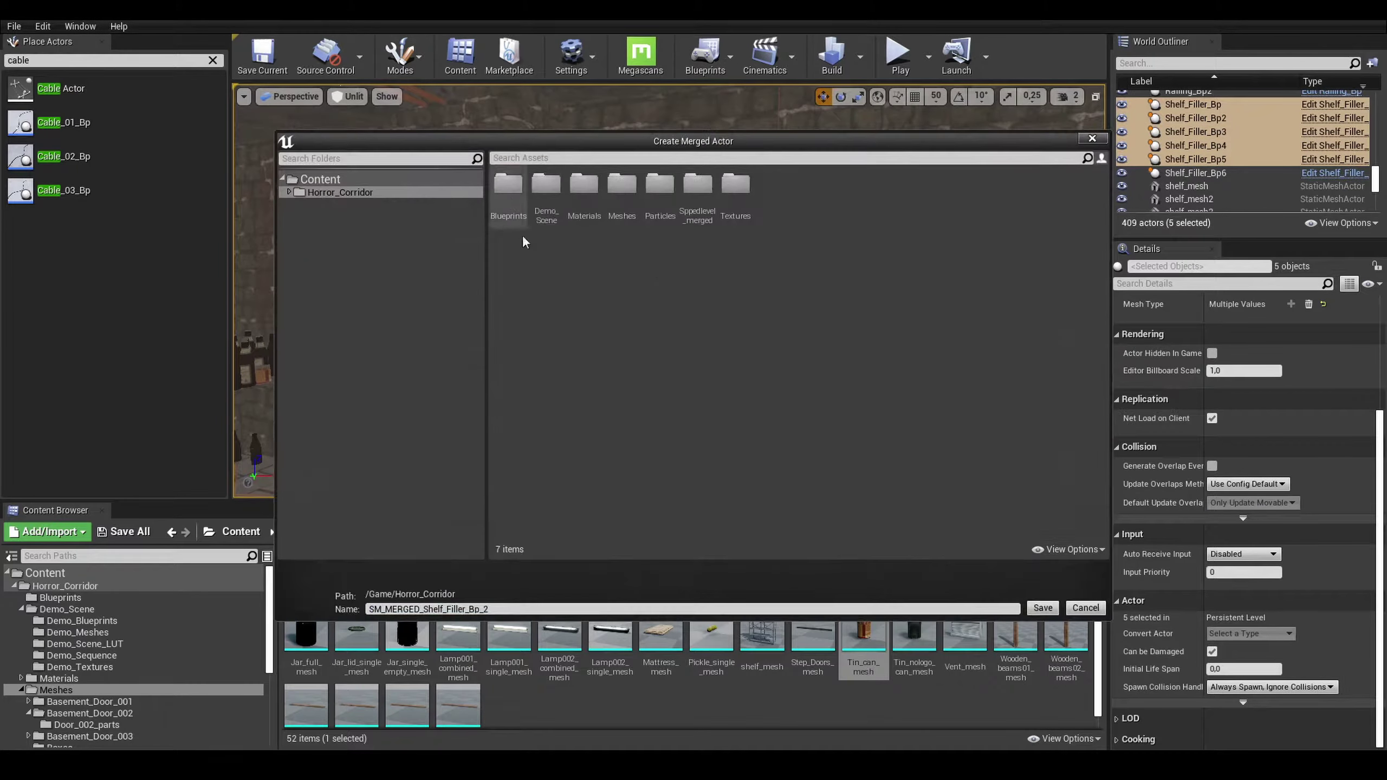
Save the merged shelf fillers, then select the remaining five shelf fillers.
key("Return")
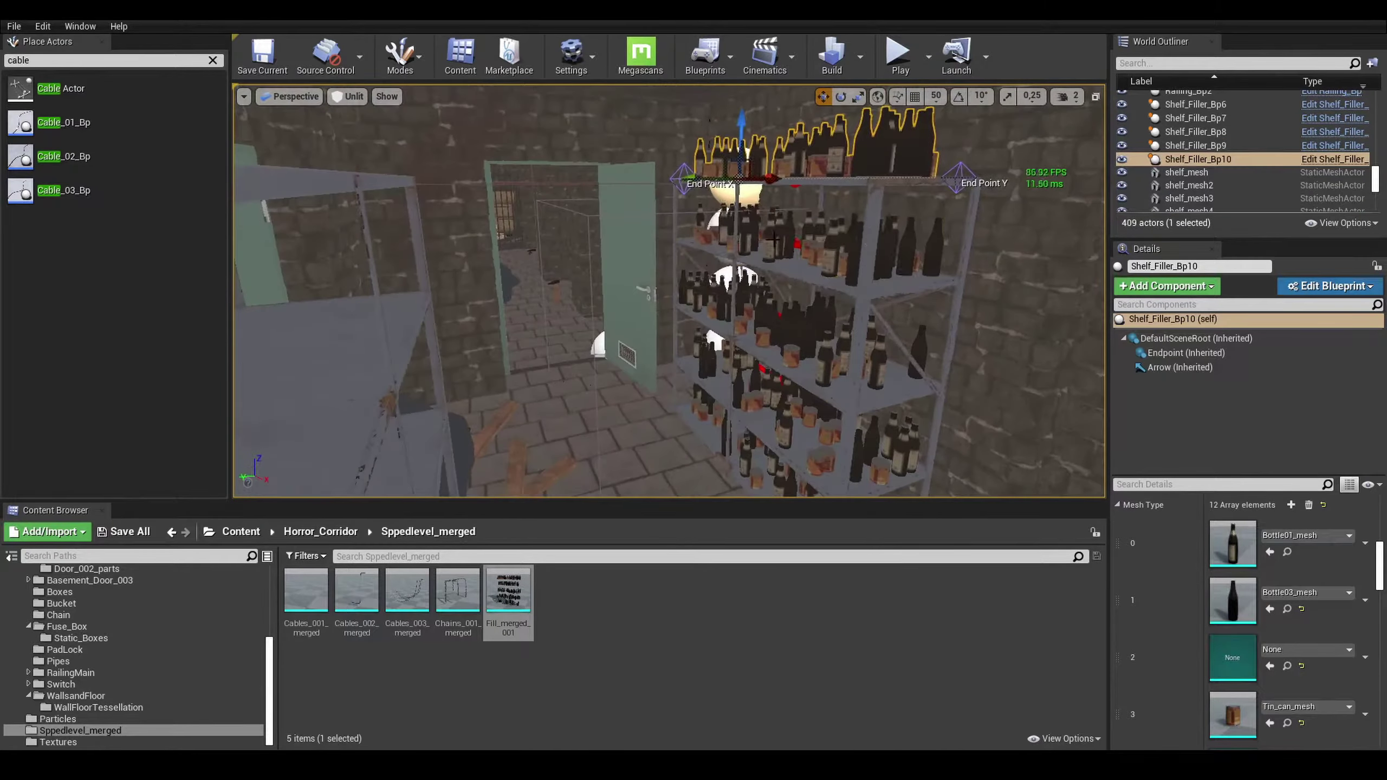
key("ctrl+shift+a")
right_click_drag(566, 140, 566, 141)
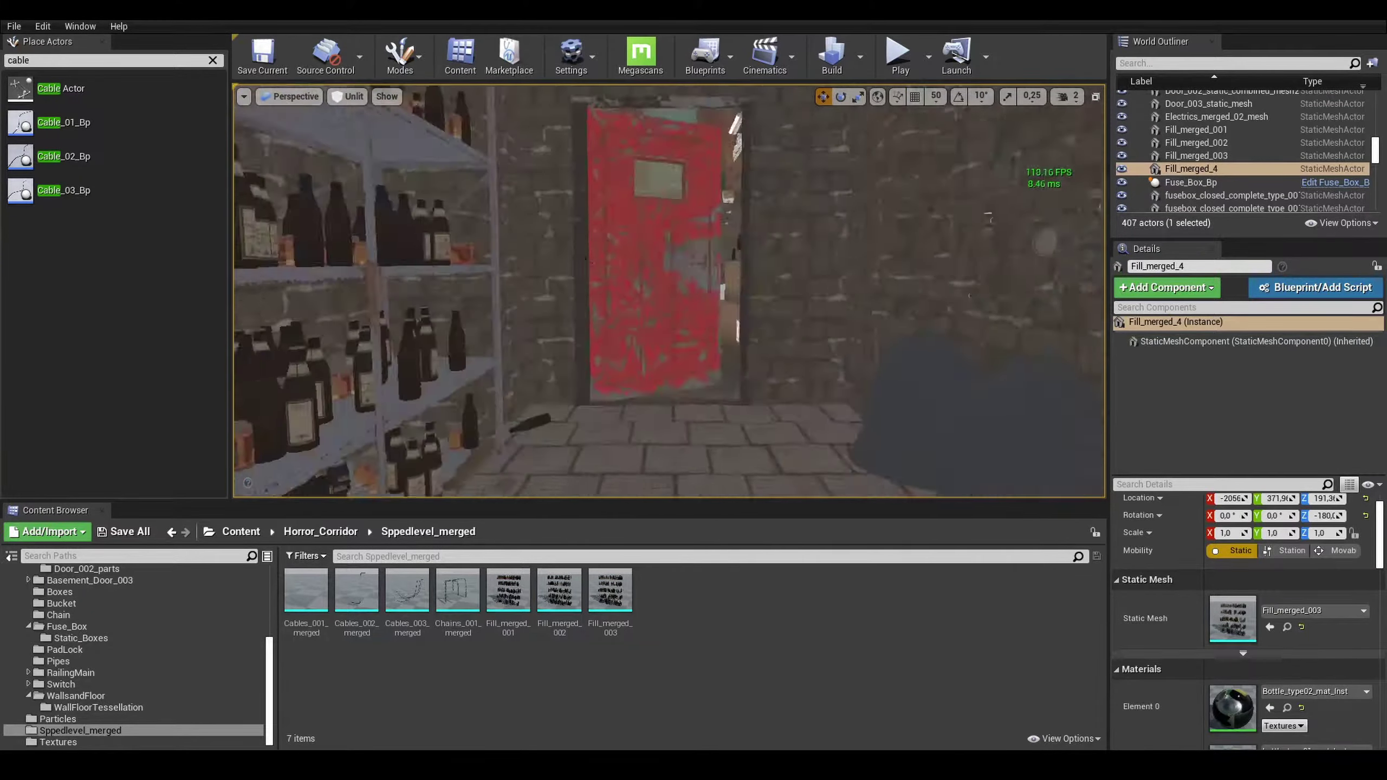
right_click_drag(764, 276, 764, 275)
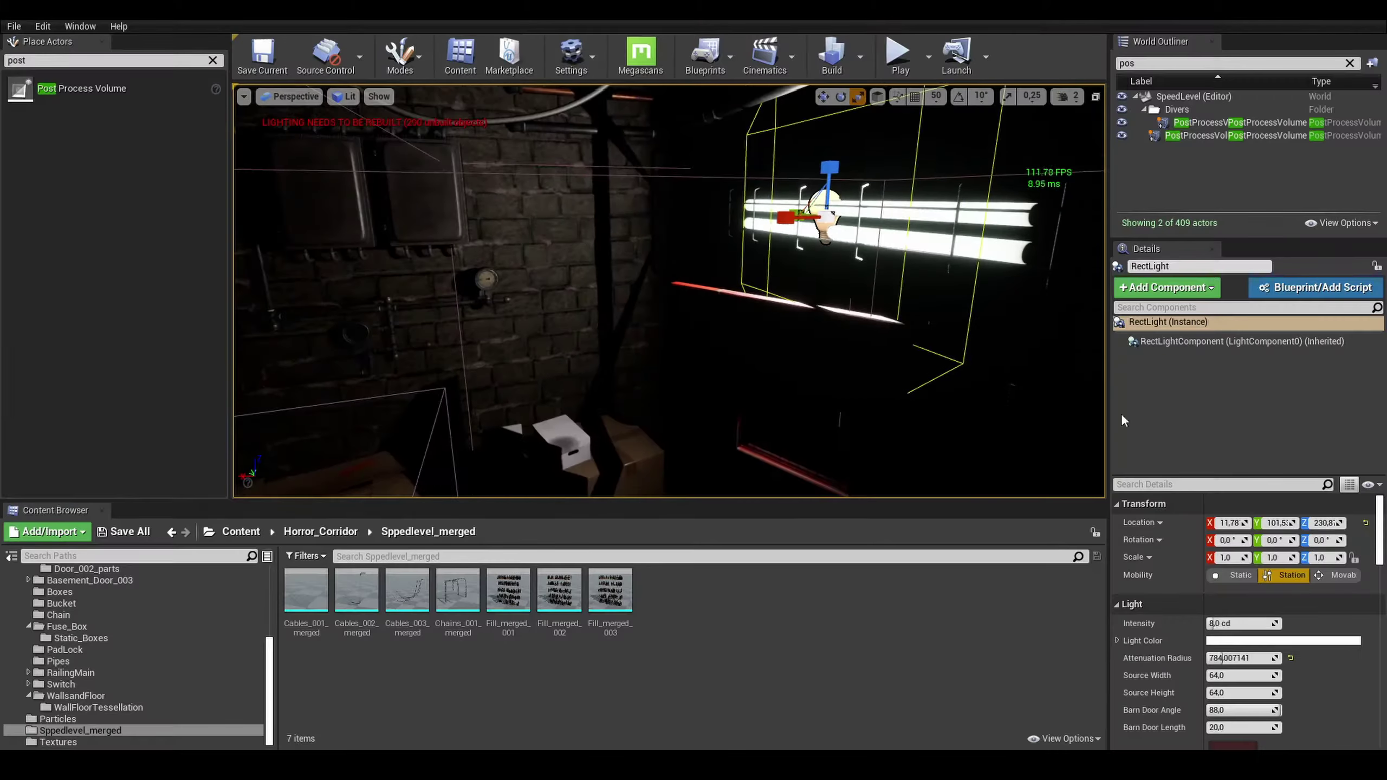
Raise the RectLight tube light's colour Temperature for a cooler tone.
scroll(1275, 632, "down", 2)
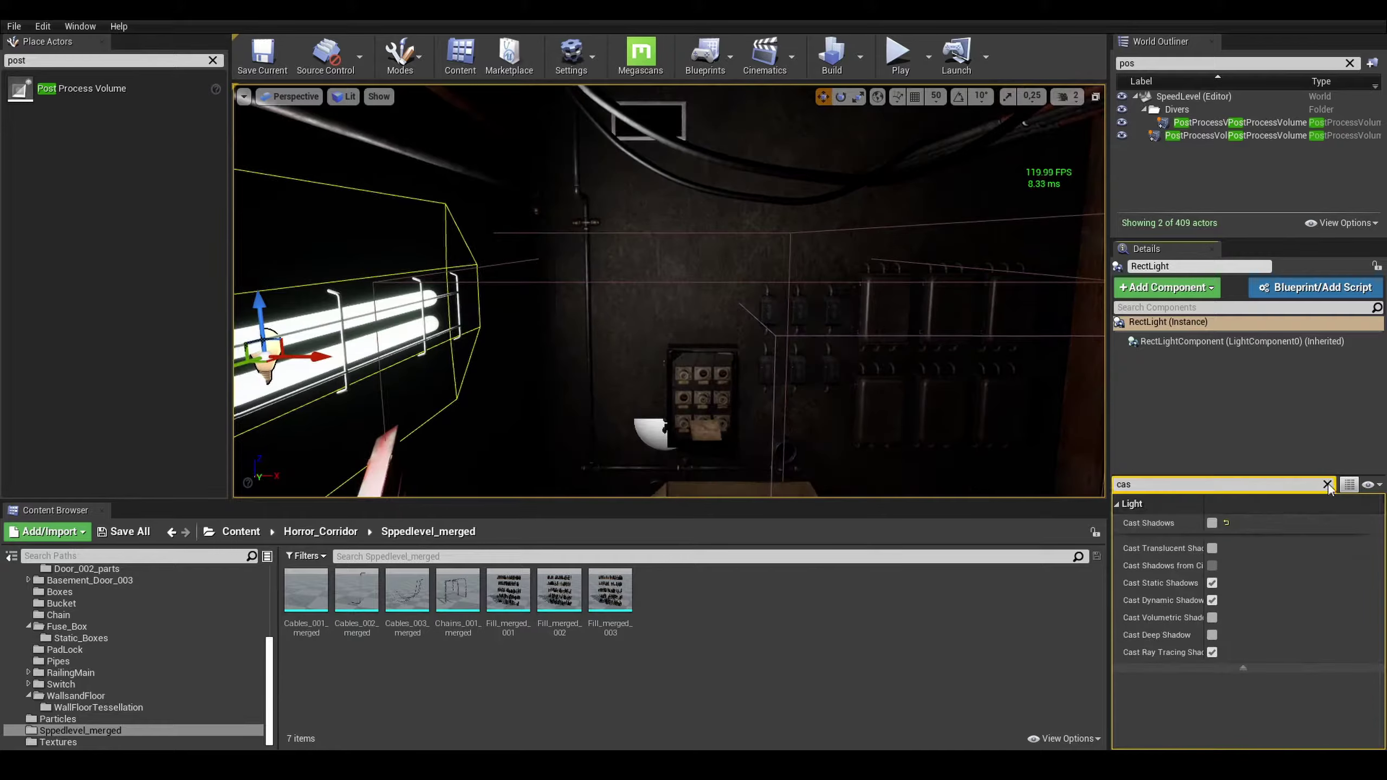
scroll(1293, 610, "down", 2)
left_click_drag(1240, 641, 1249, 641)
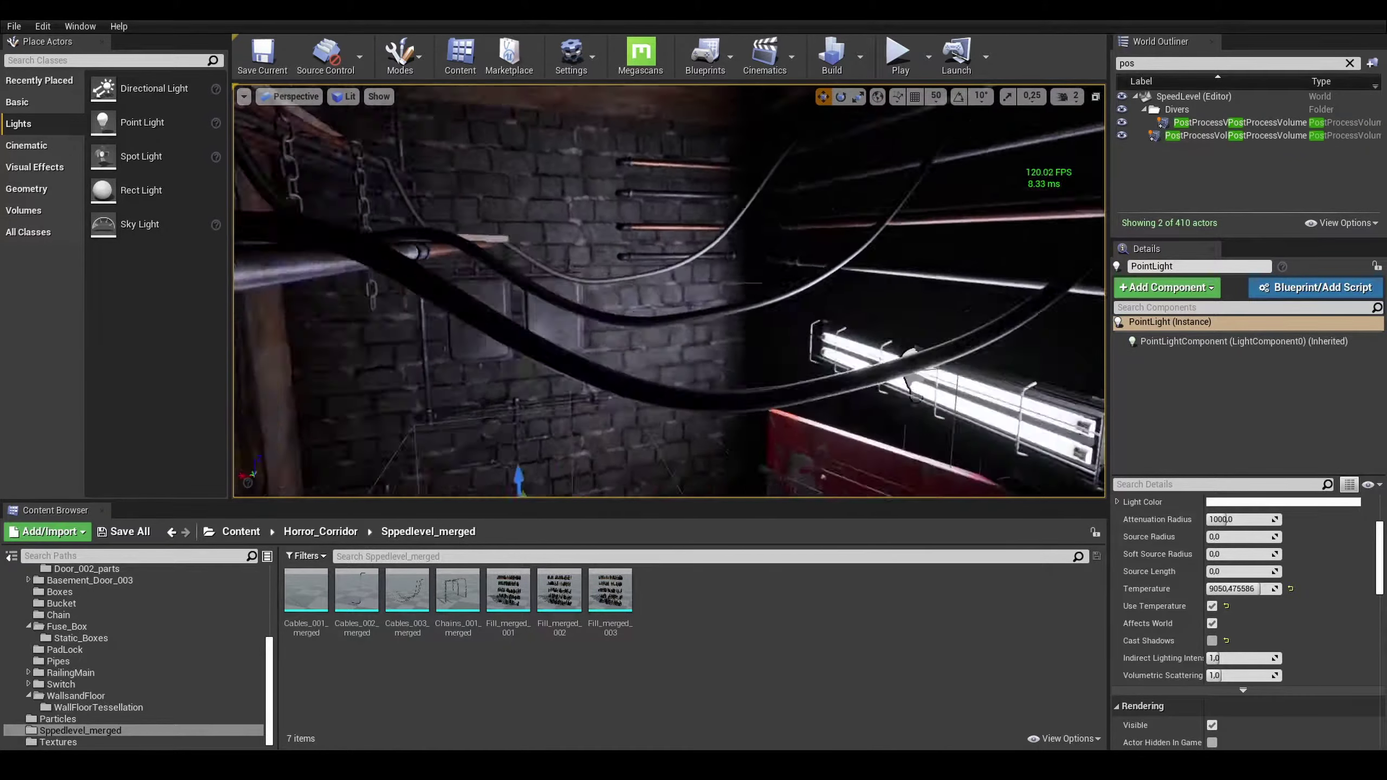
scroll(1228, 639, "up", 5)
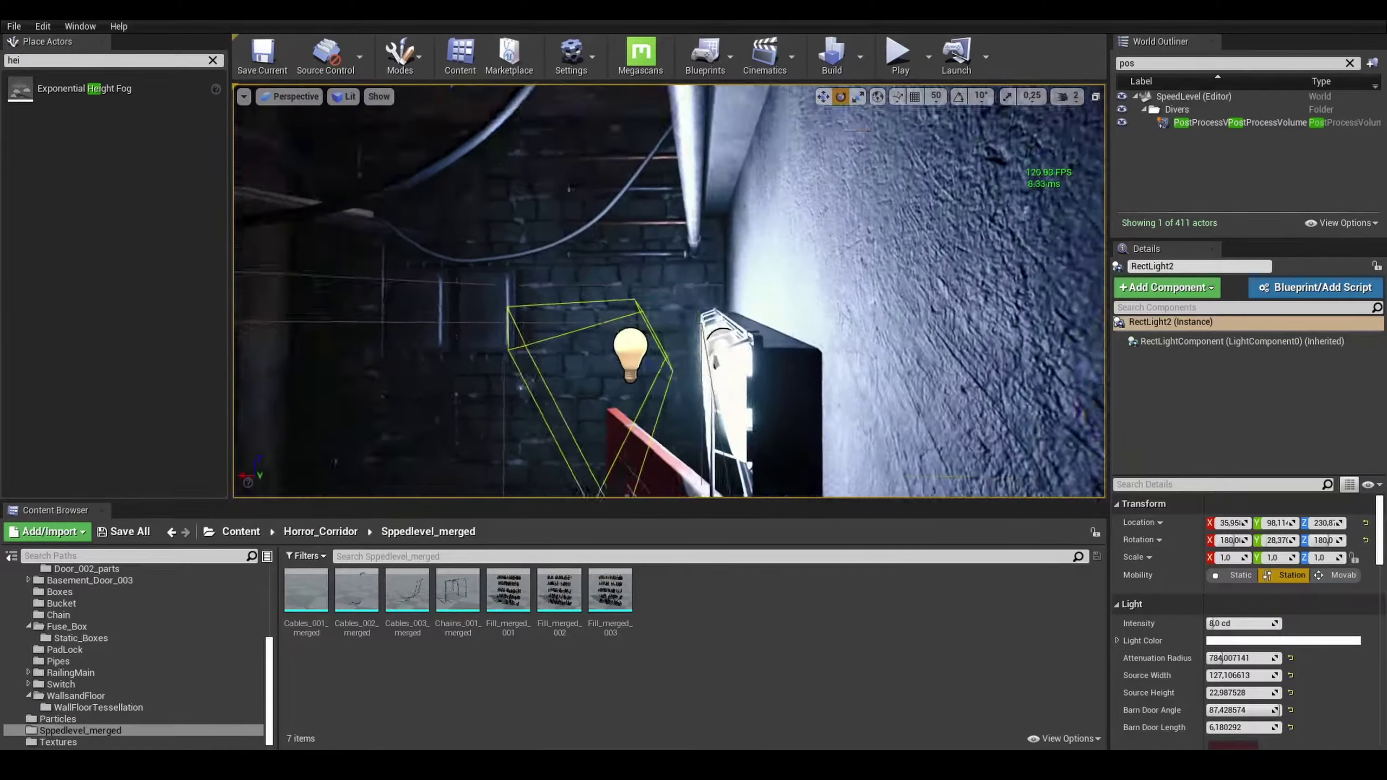
Enable Cast Shadows on the RectLight tube light.
left_click(1210, 522)
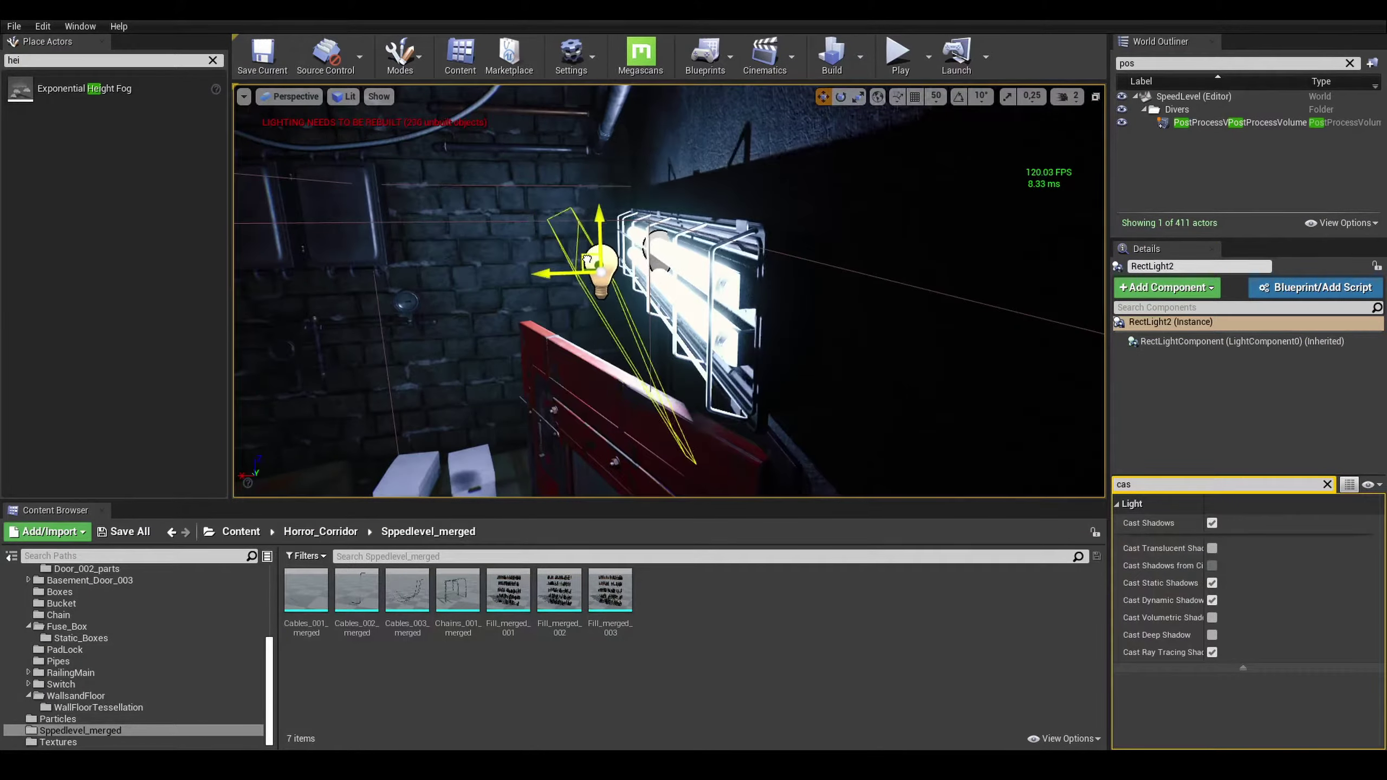
key("BackSpace")
key("BackSpace")
key("BackSpace")
type("shad")
scroll(613, 266, "up", 5)
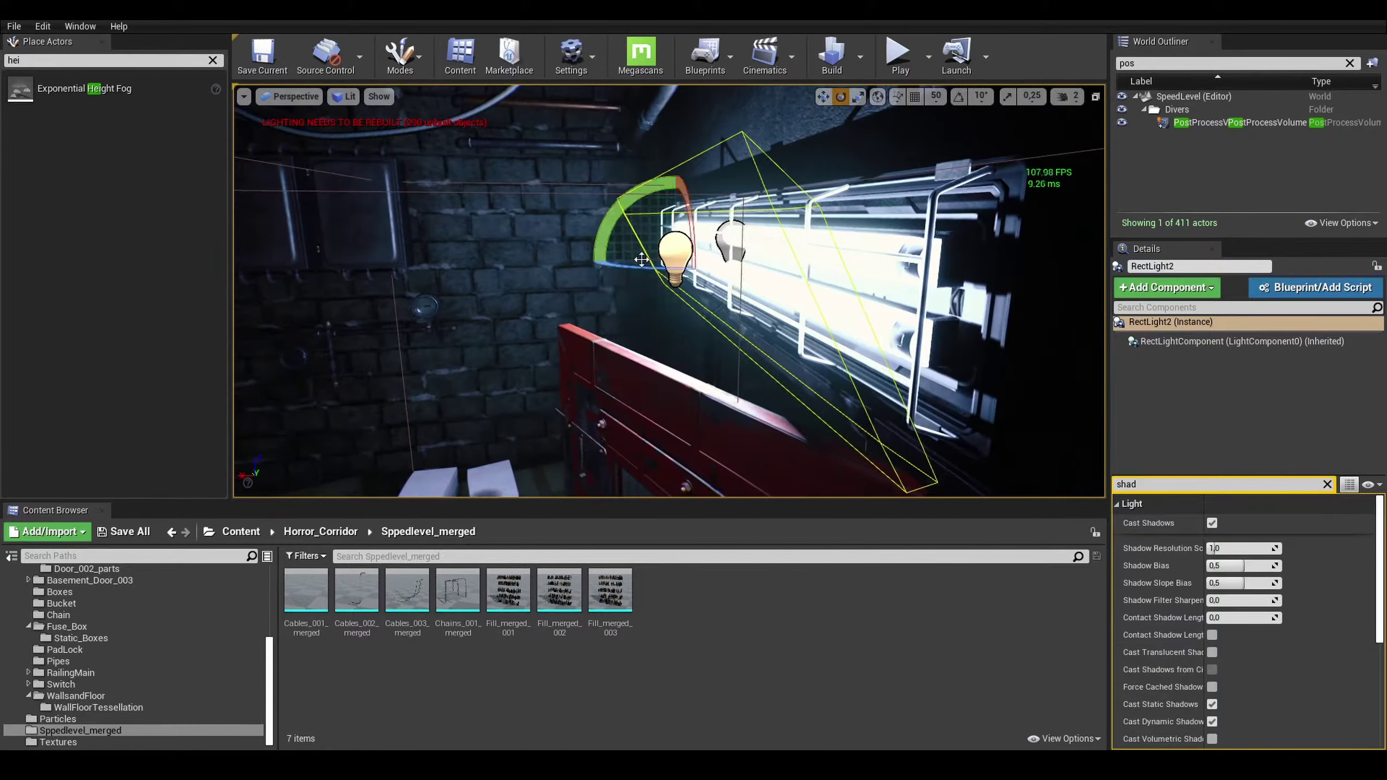
right_click_drag(614, 267, 765, 262)
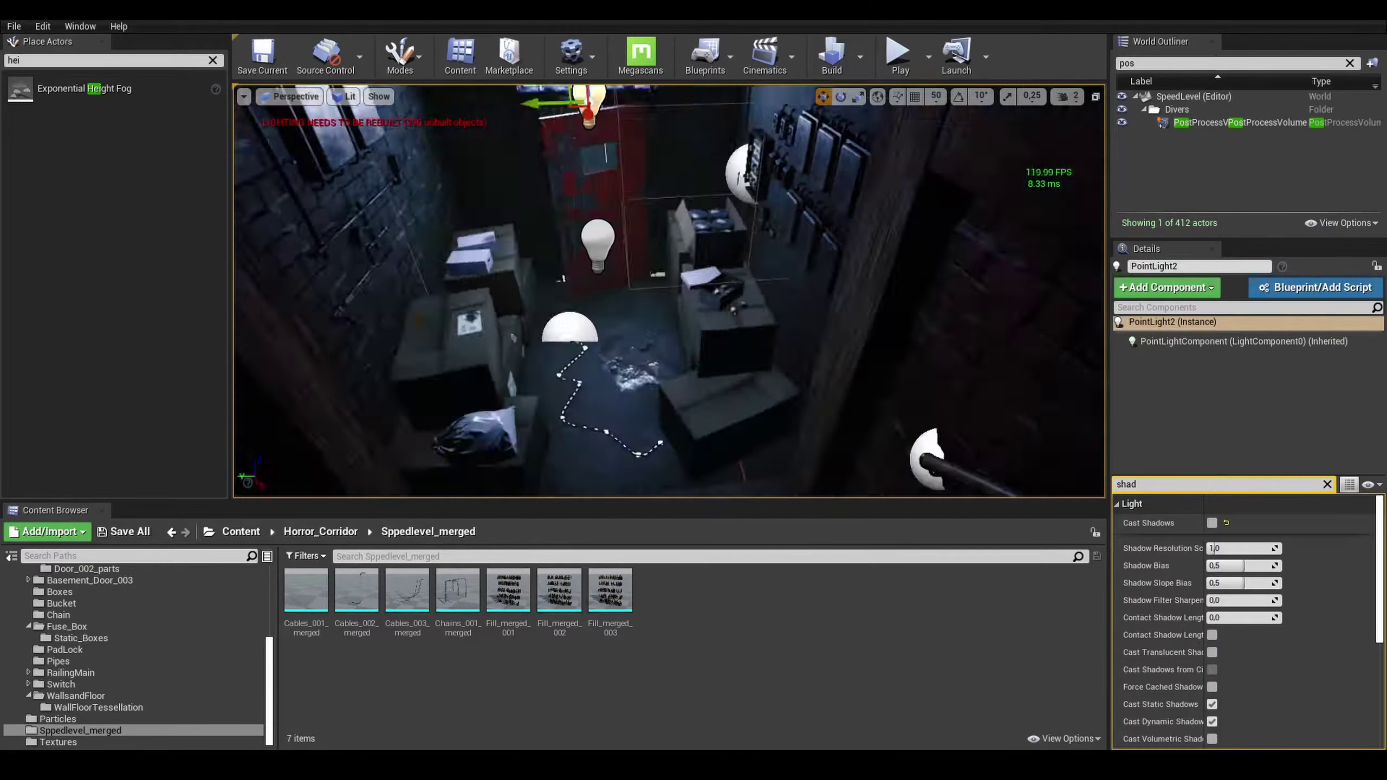
left_click(14, 25)
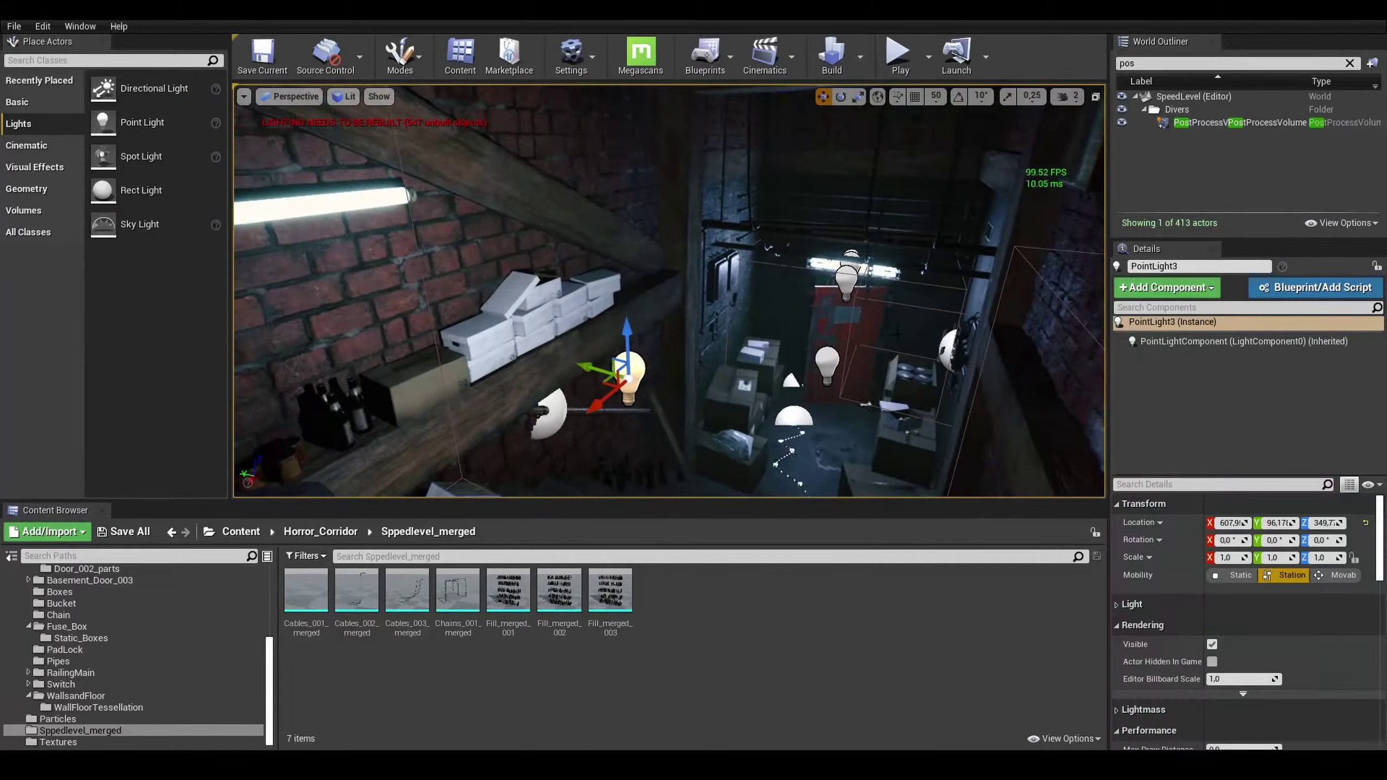
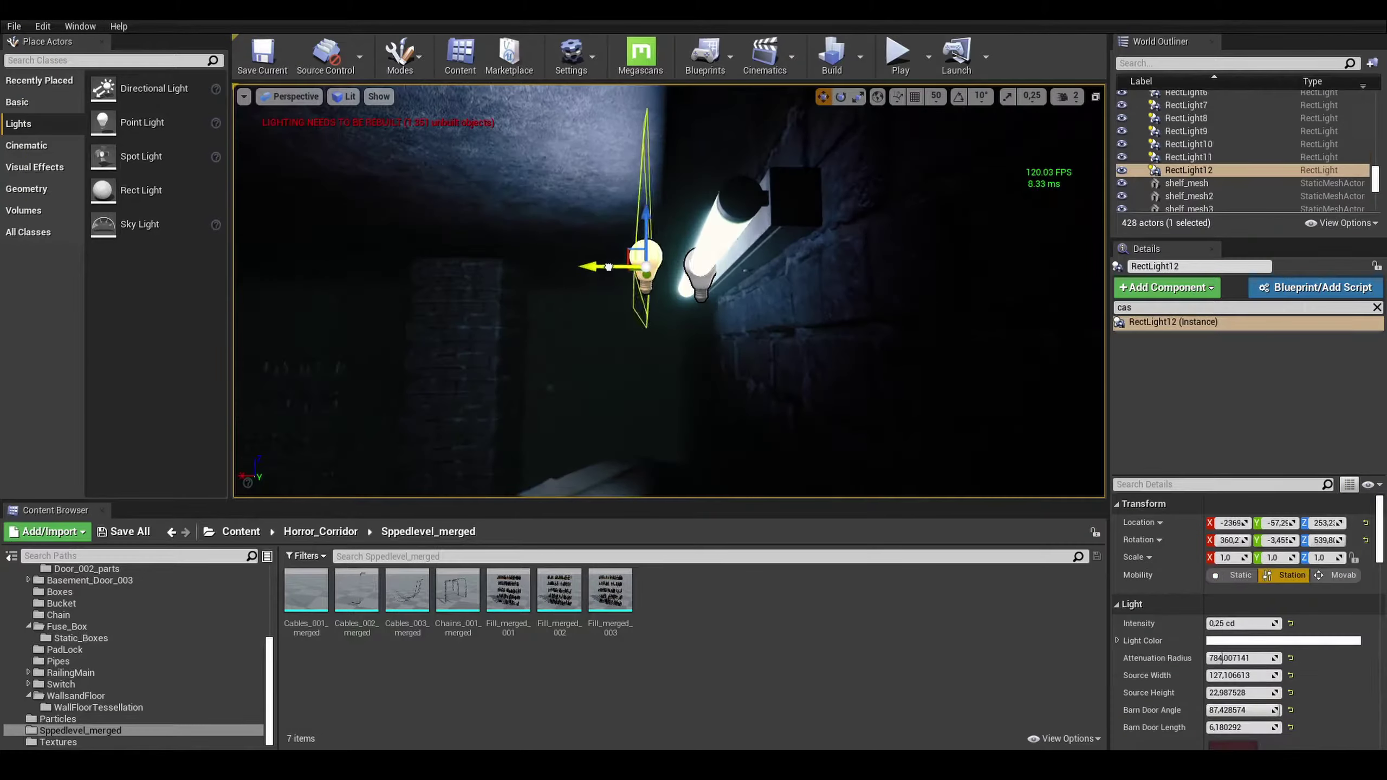
Frame RectLight11 and the point lights, then move a point light near the green door.
double_click(1188, 156)
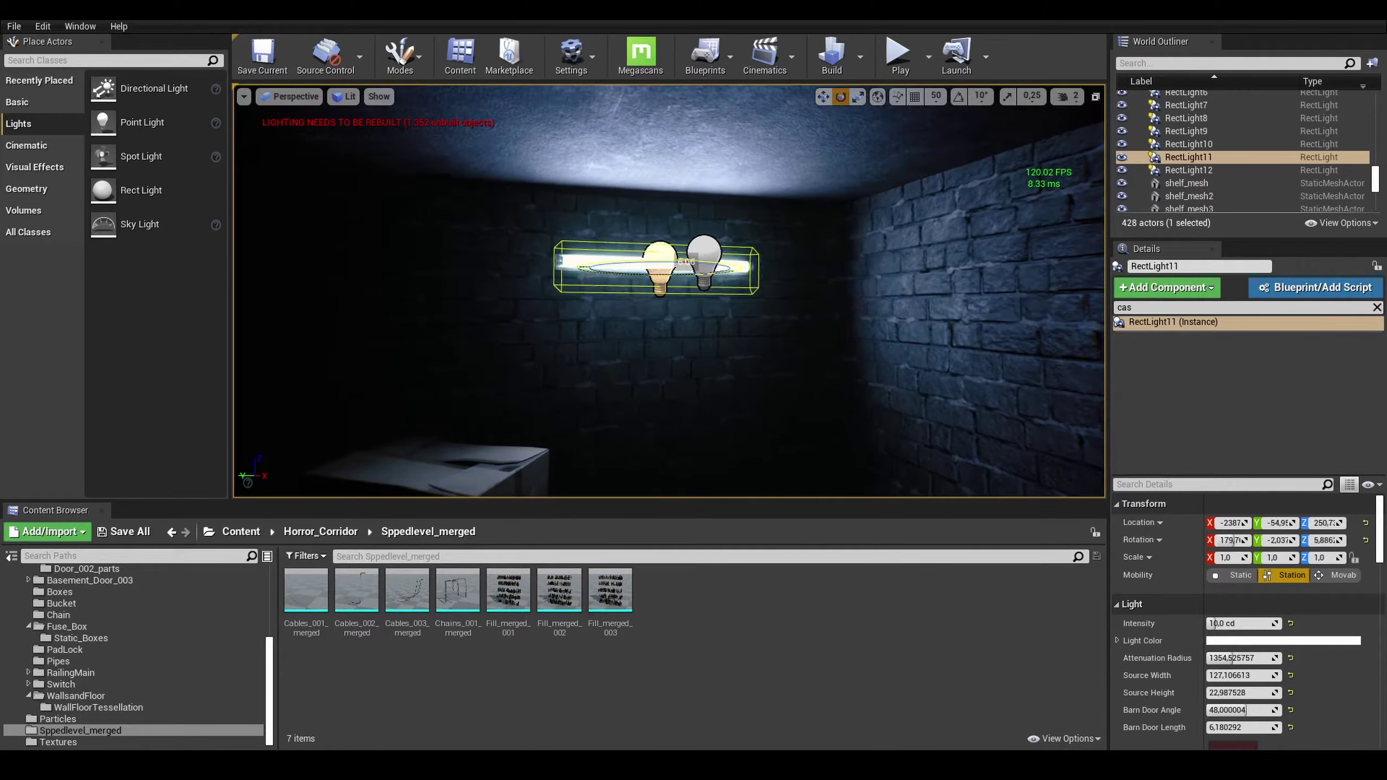
double_click(1185, 157)
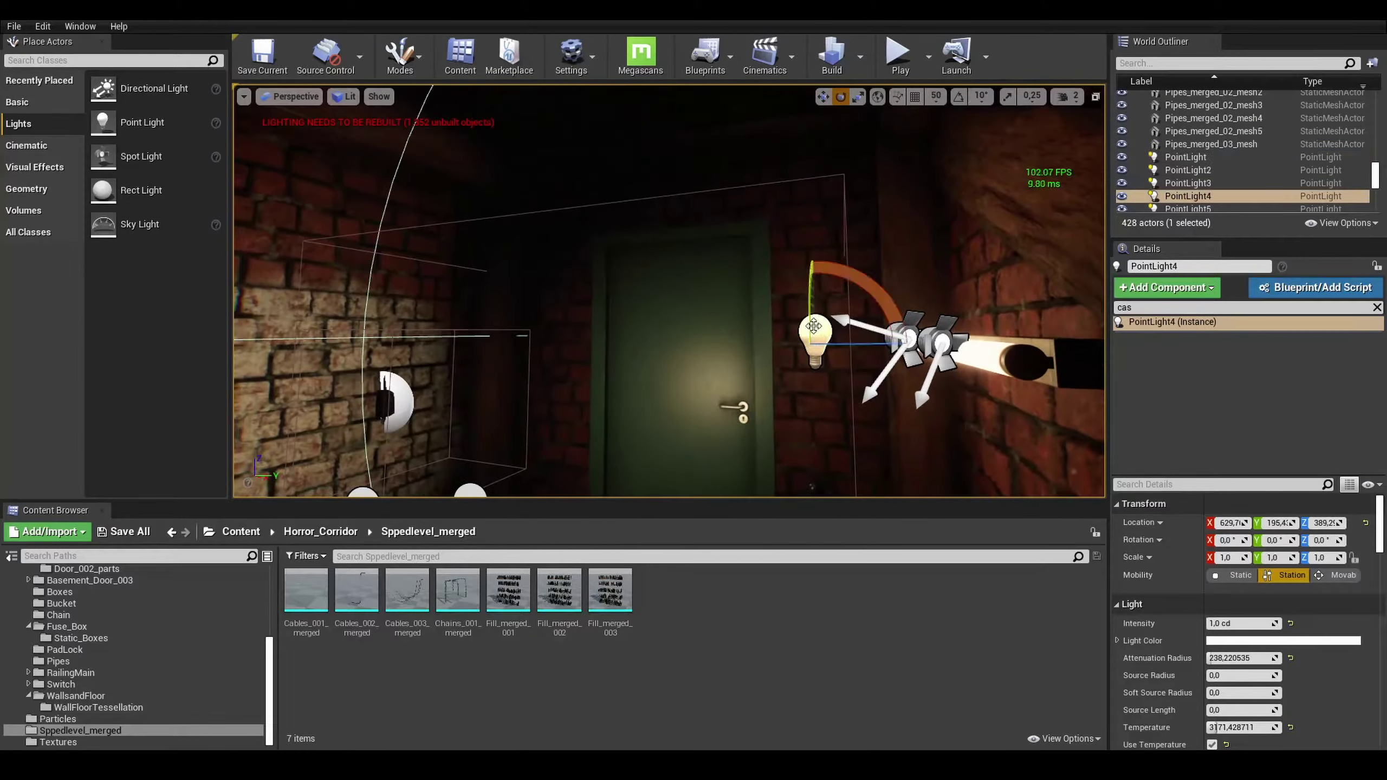
scroll(1245, 156, "down", 2)
double_click(1188, 157)
right_click_drag(680, 264, 681, 264)
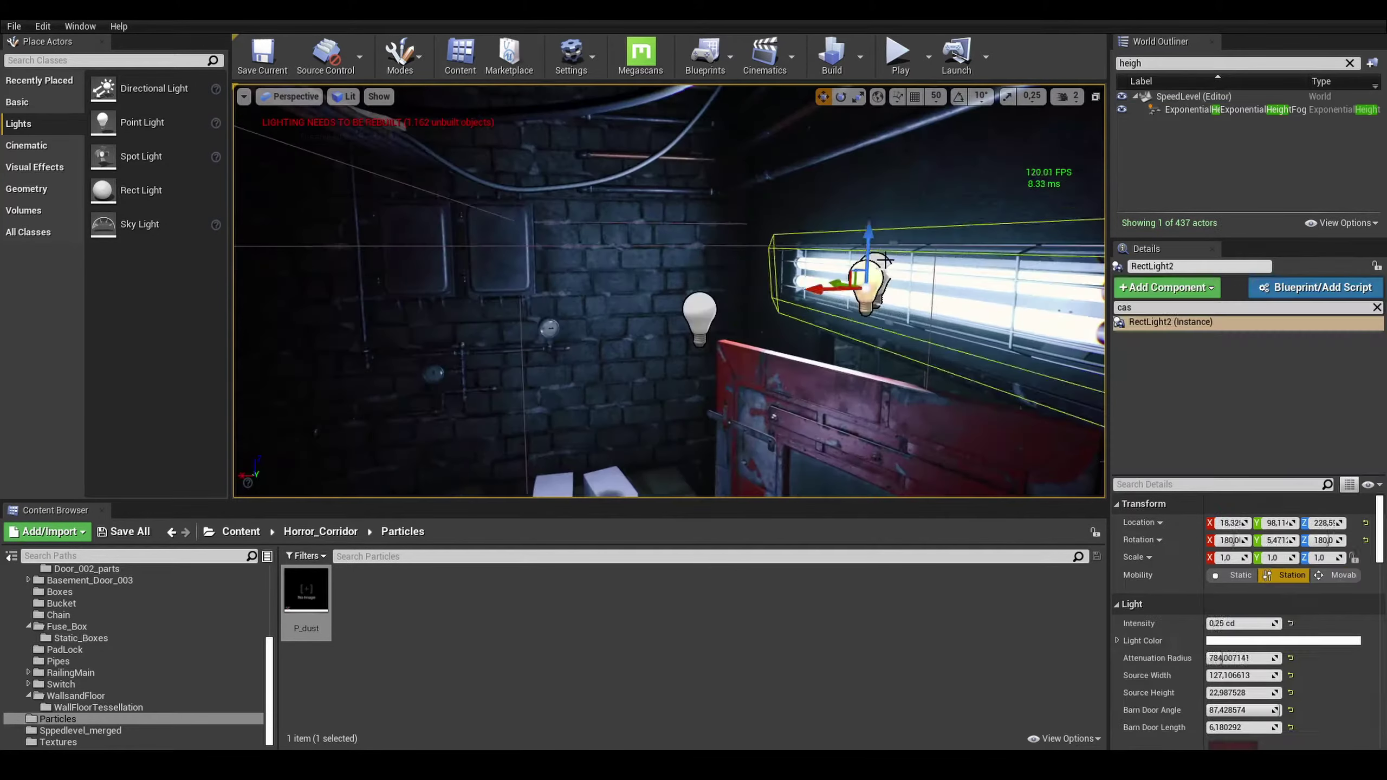
Turn off Cast Shadows on the fluorescent rect light above the red cabinet.
left_click(1211, 523)
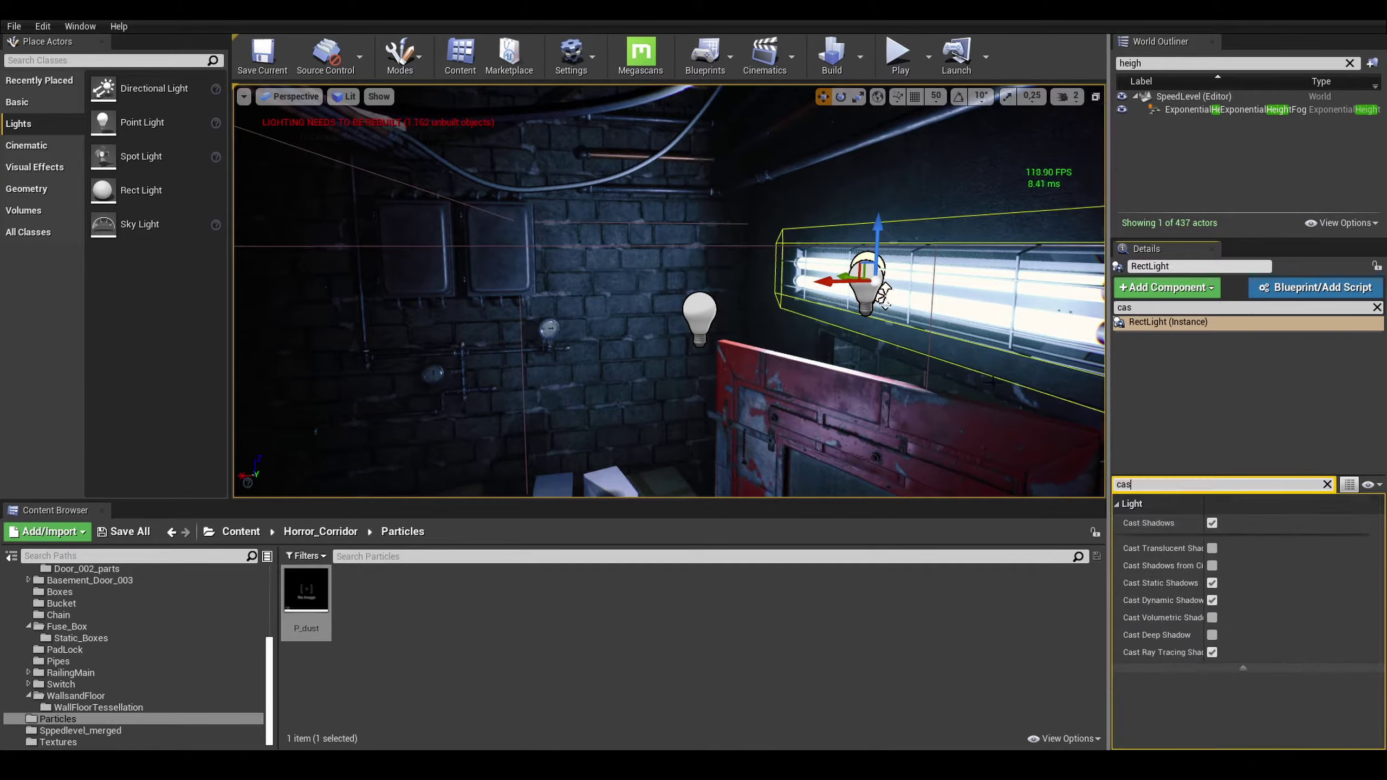
left_click(1327, 483)
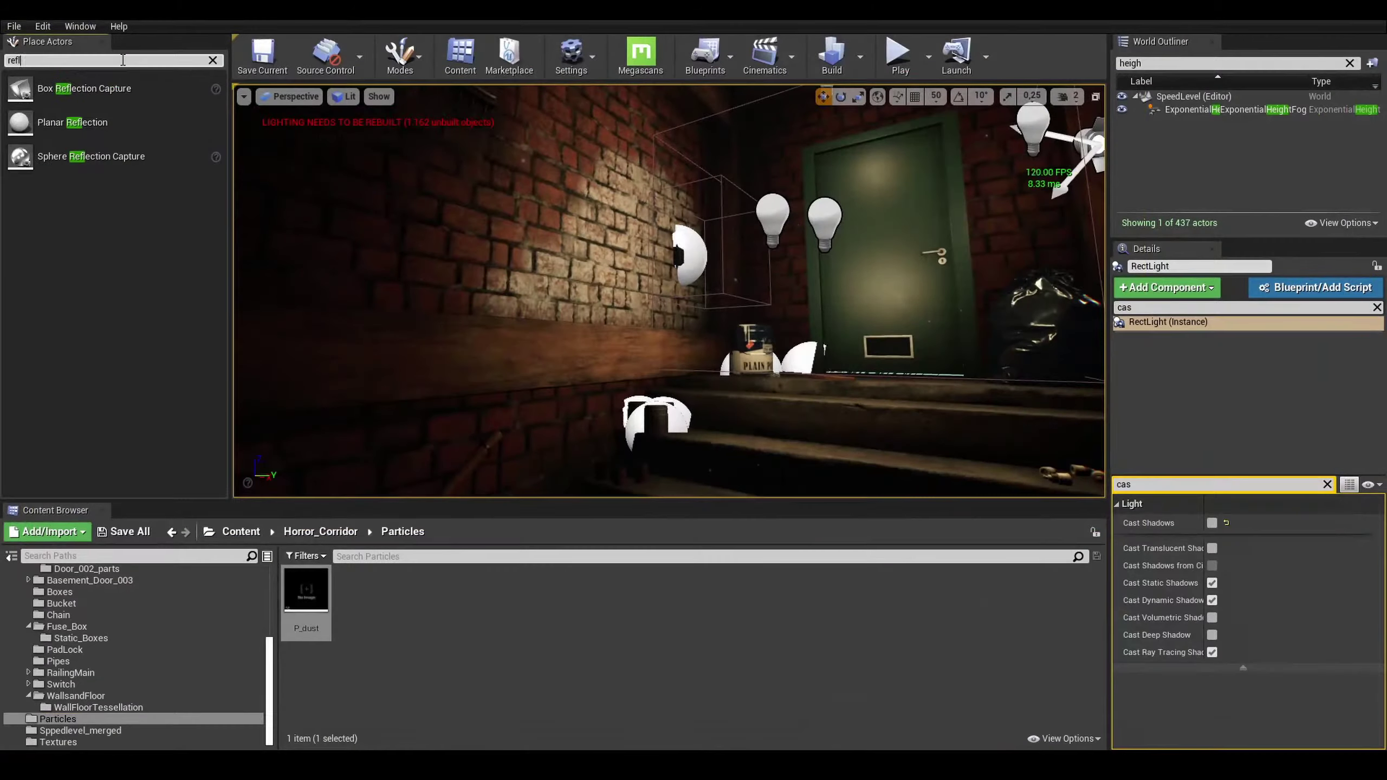
left_click(1327, 484)
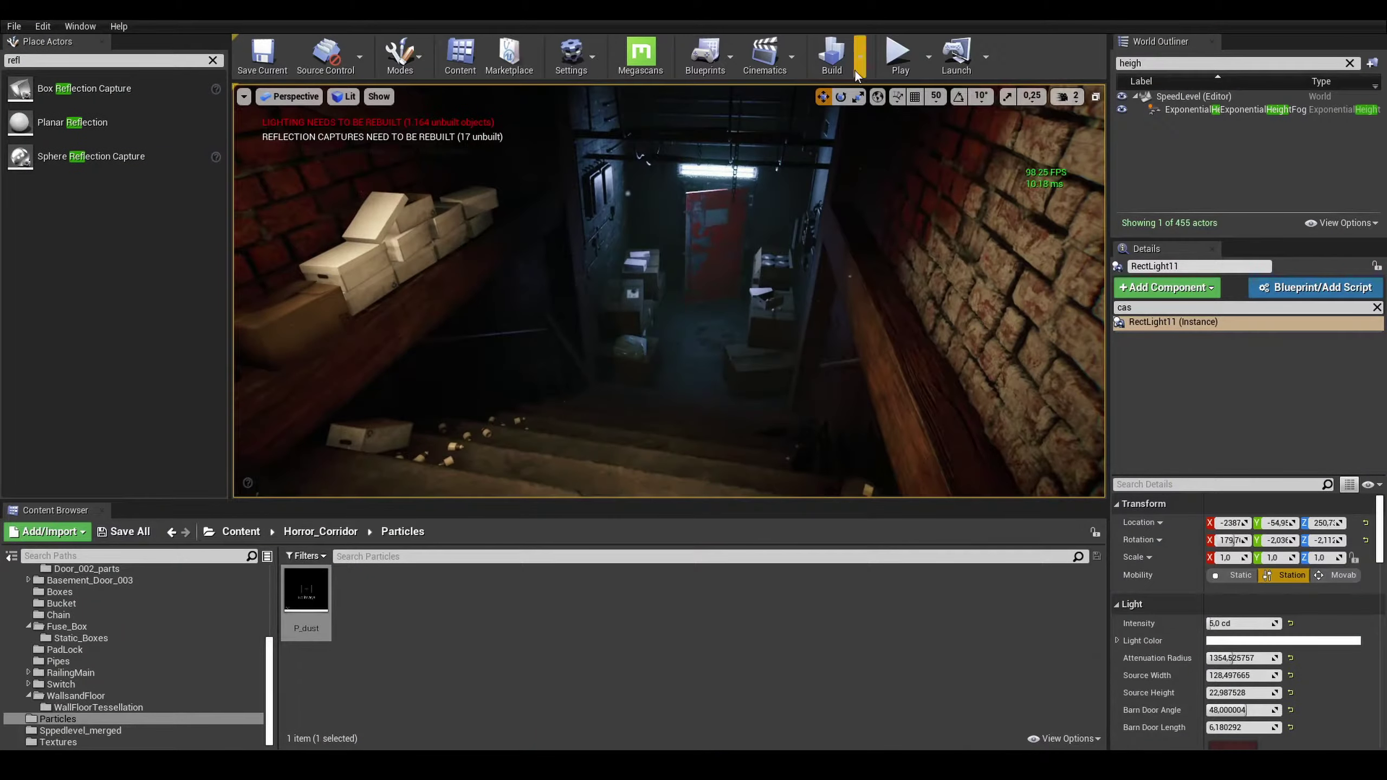
Expand Lightmass in World Settings and run Build Lighting for the level.
left_click(80, 26)
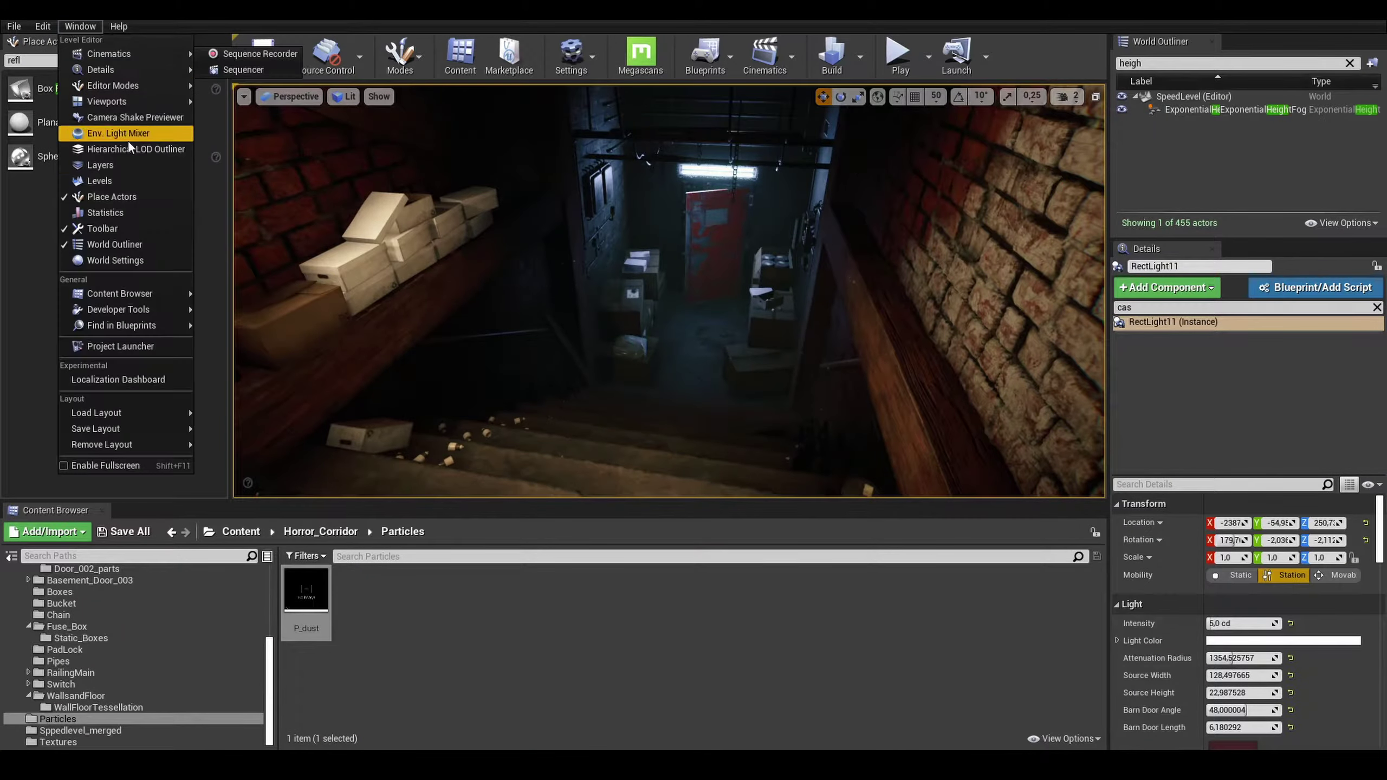
left_click(140, 133)
left_click(1153, 417)
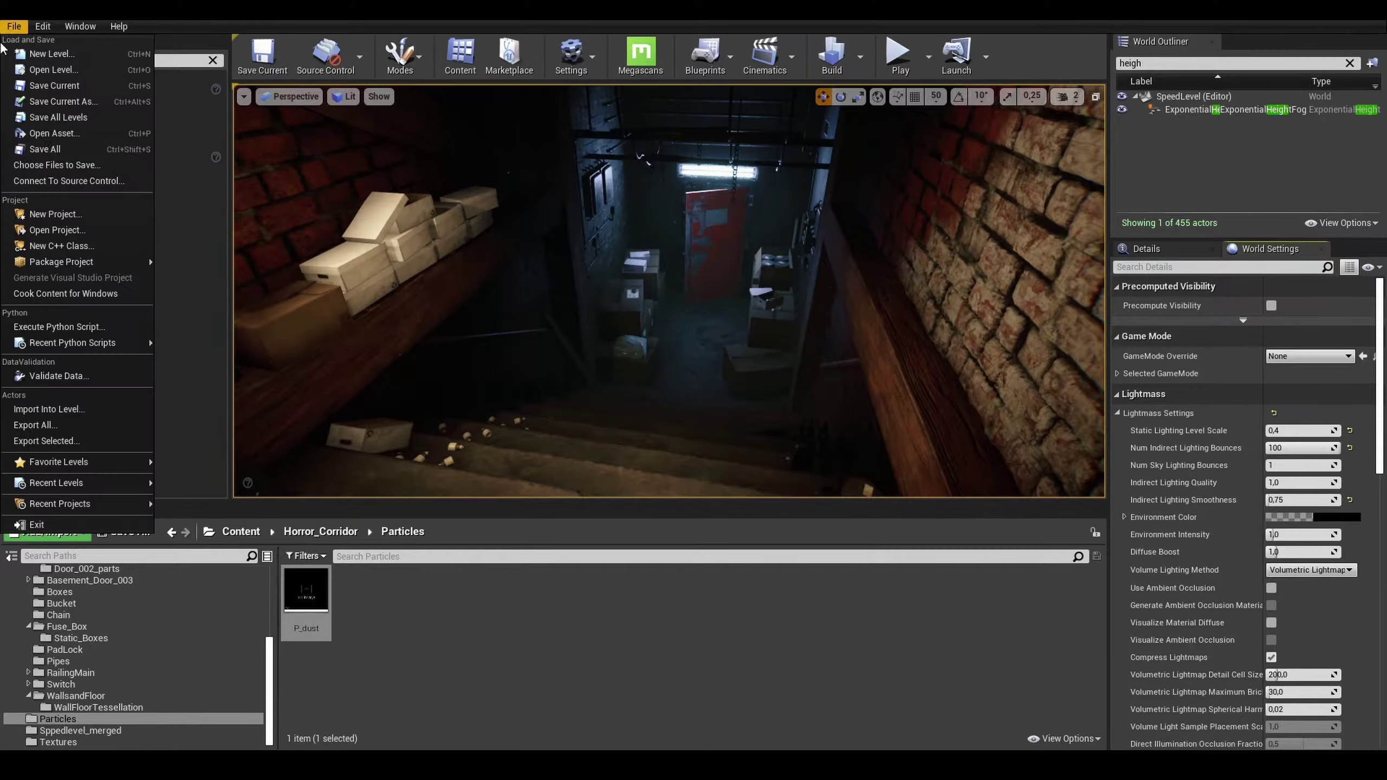
left_click(860, 57)
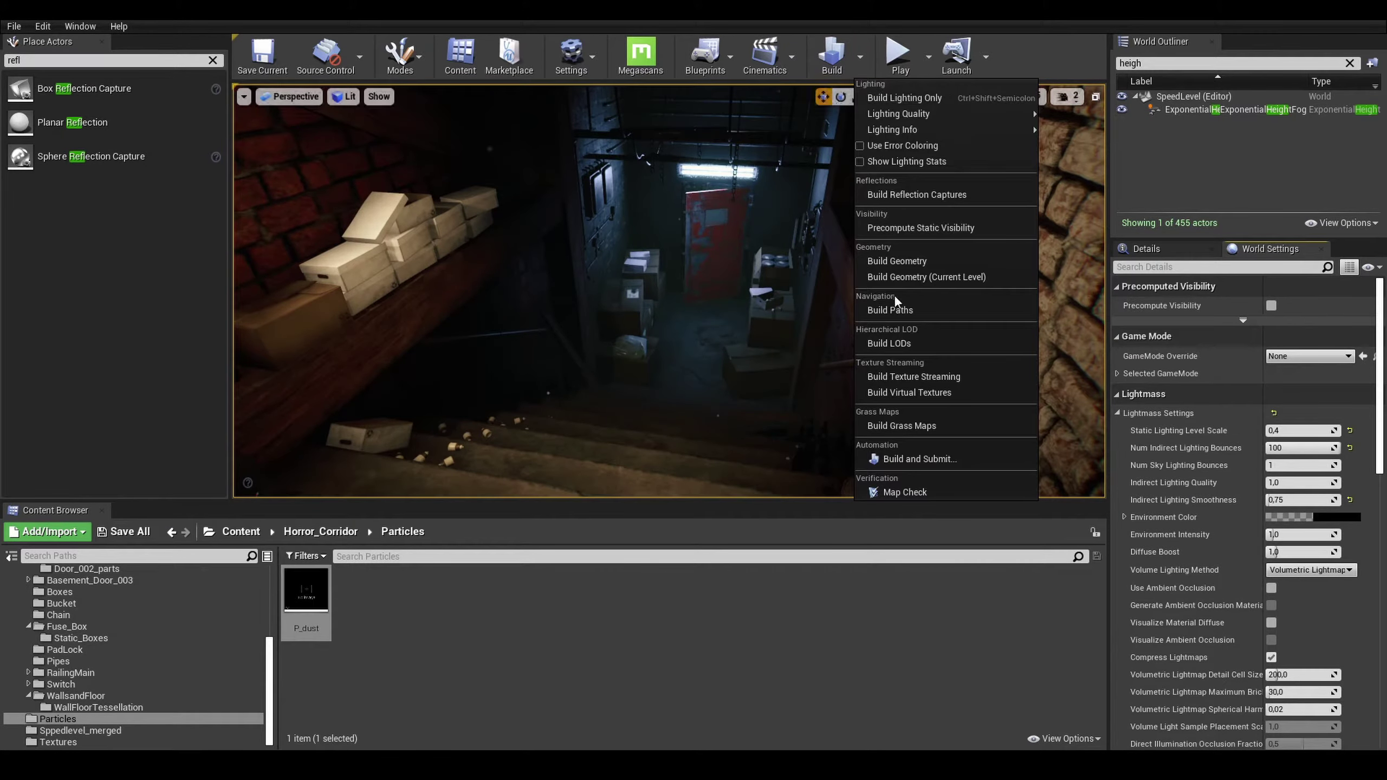
left_click(831, 52)
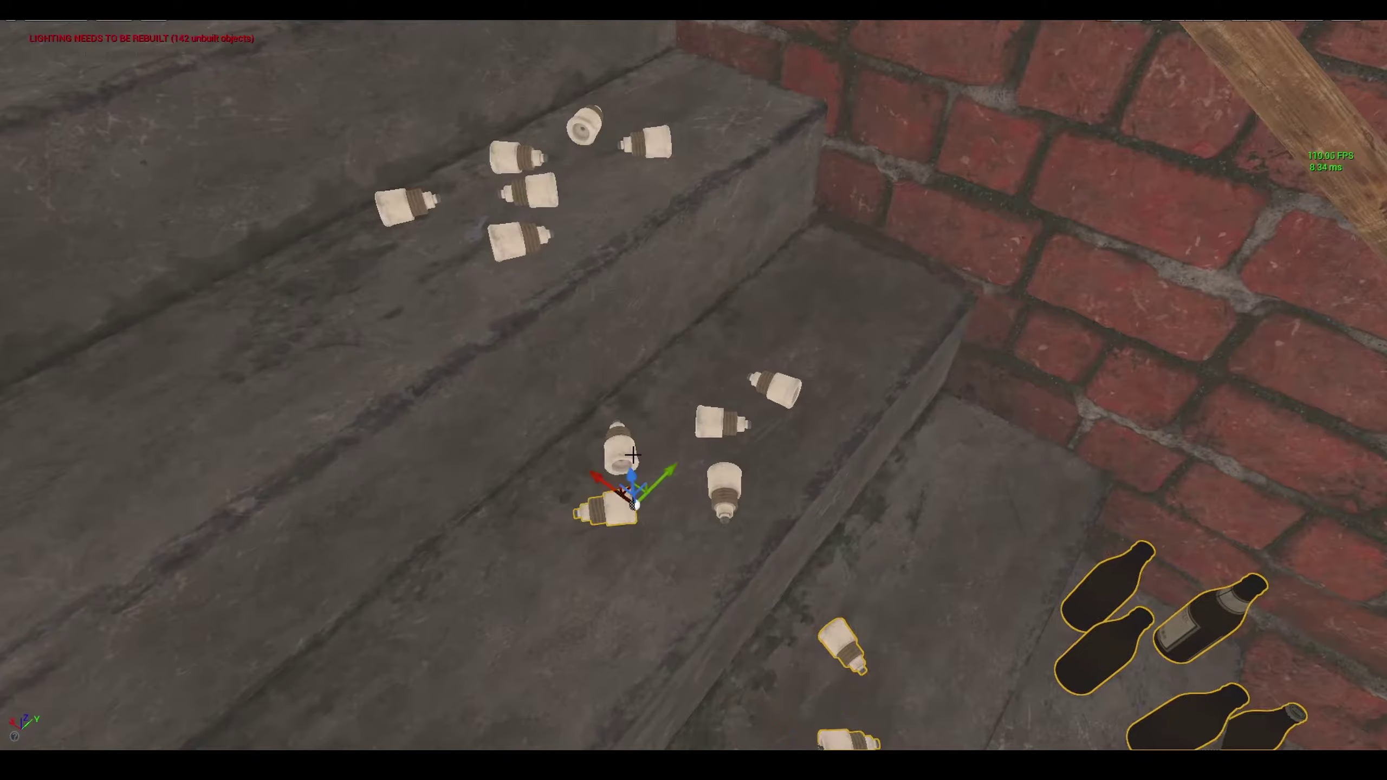
Merge the selected stair bottles into one mesh, bottles_stair_merged.
left_click(621, 453, "ctrl")
left_click(723, 492, "ctrl")
left_click(720, 421, "ctrl")
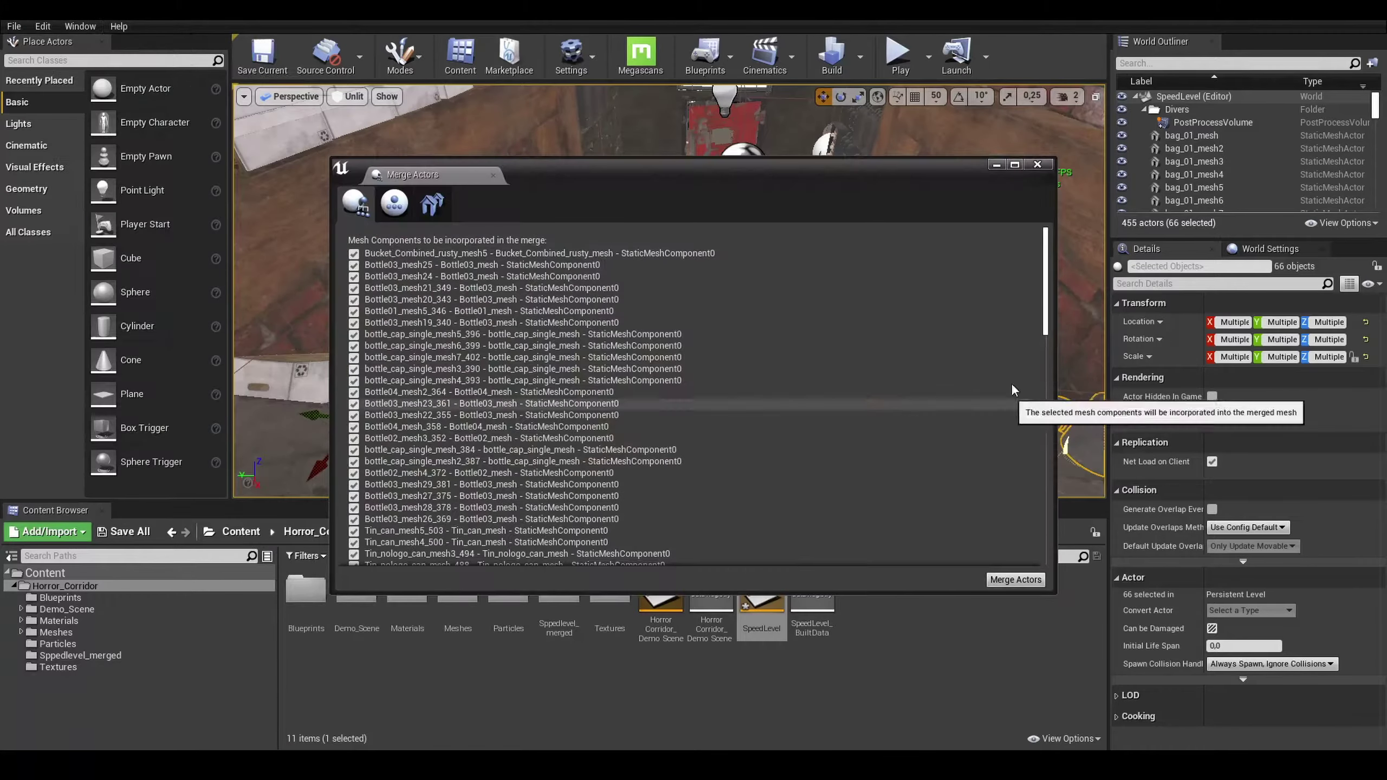
scroll(1011, 390, "down", 15)
left_click(1015, 579)
key("Return")
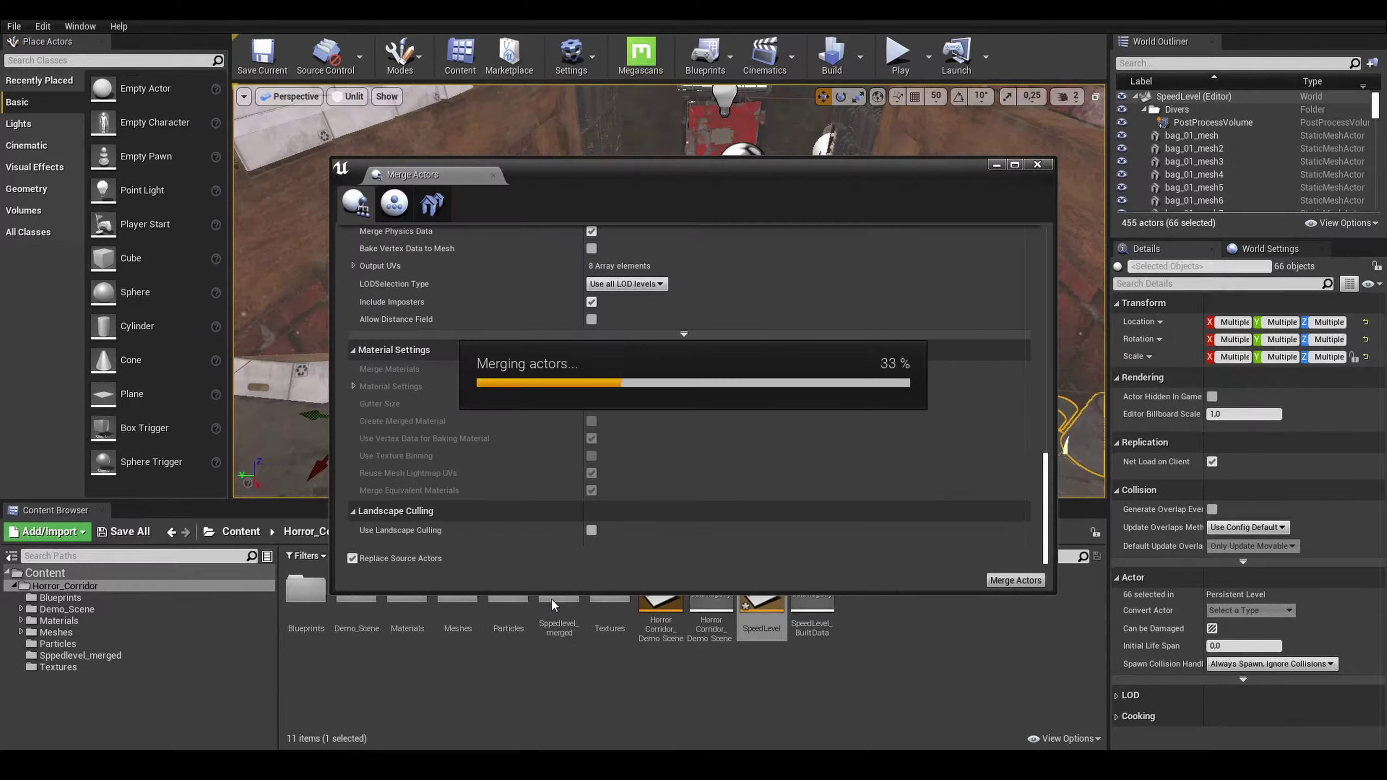
Merge the basement stairs into stairs_merged and switch to Stationary Light Overlap view.
left_click(80, 25)
mouse_move(136, 310)
left_click(251, 548)
left_click(1015, 579)
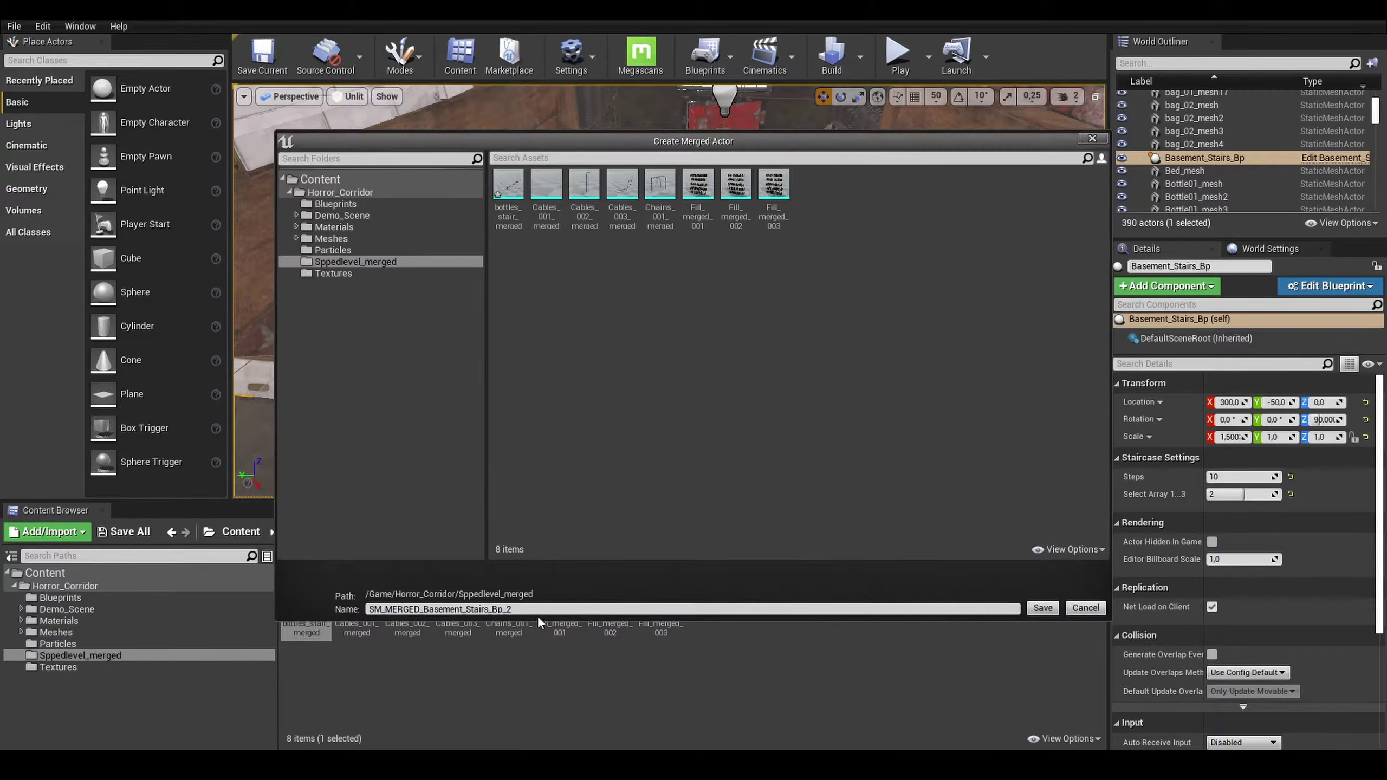
type("d")
key("Return")
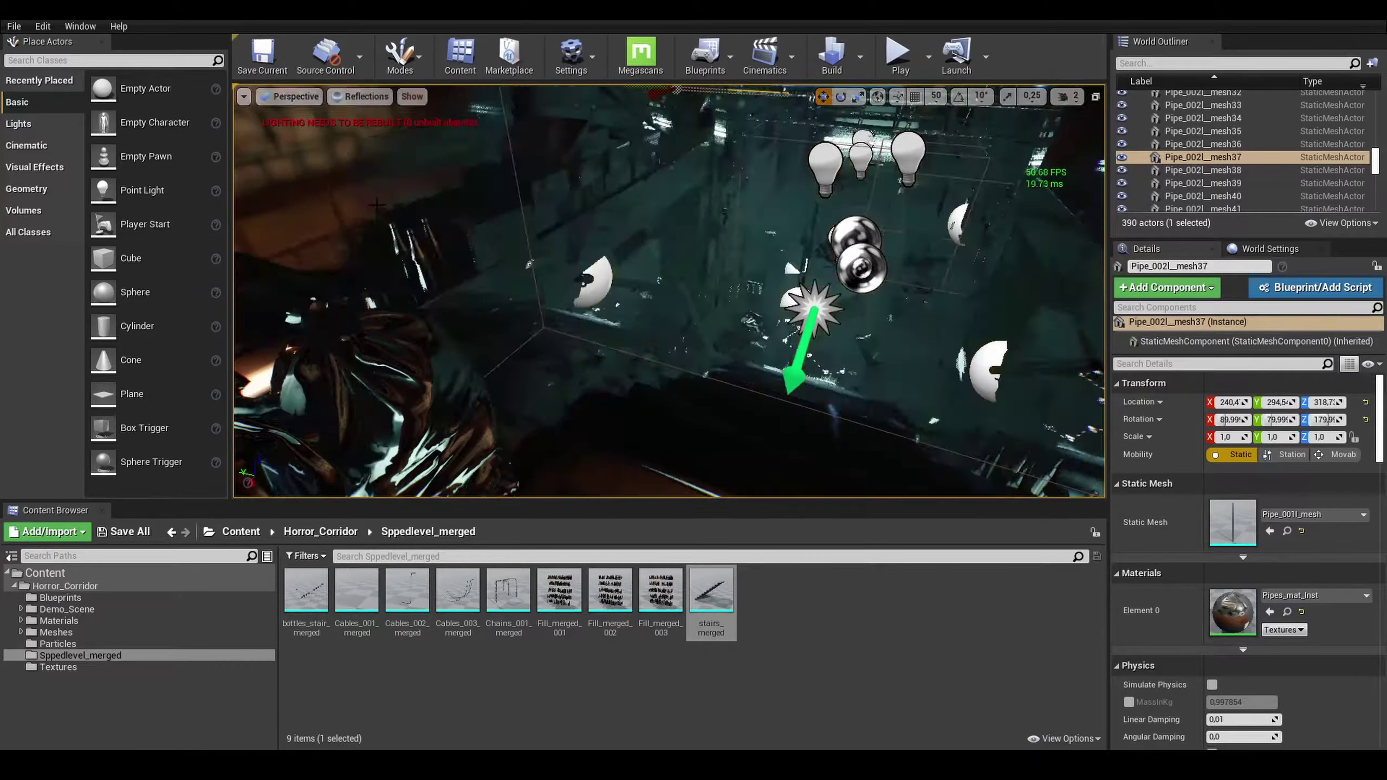
left_click(348, 96)
left_click(533, 306)
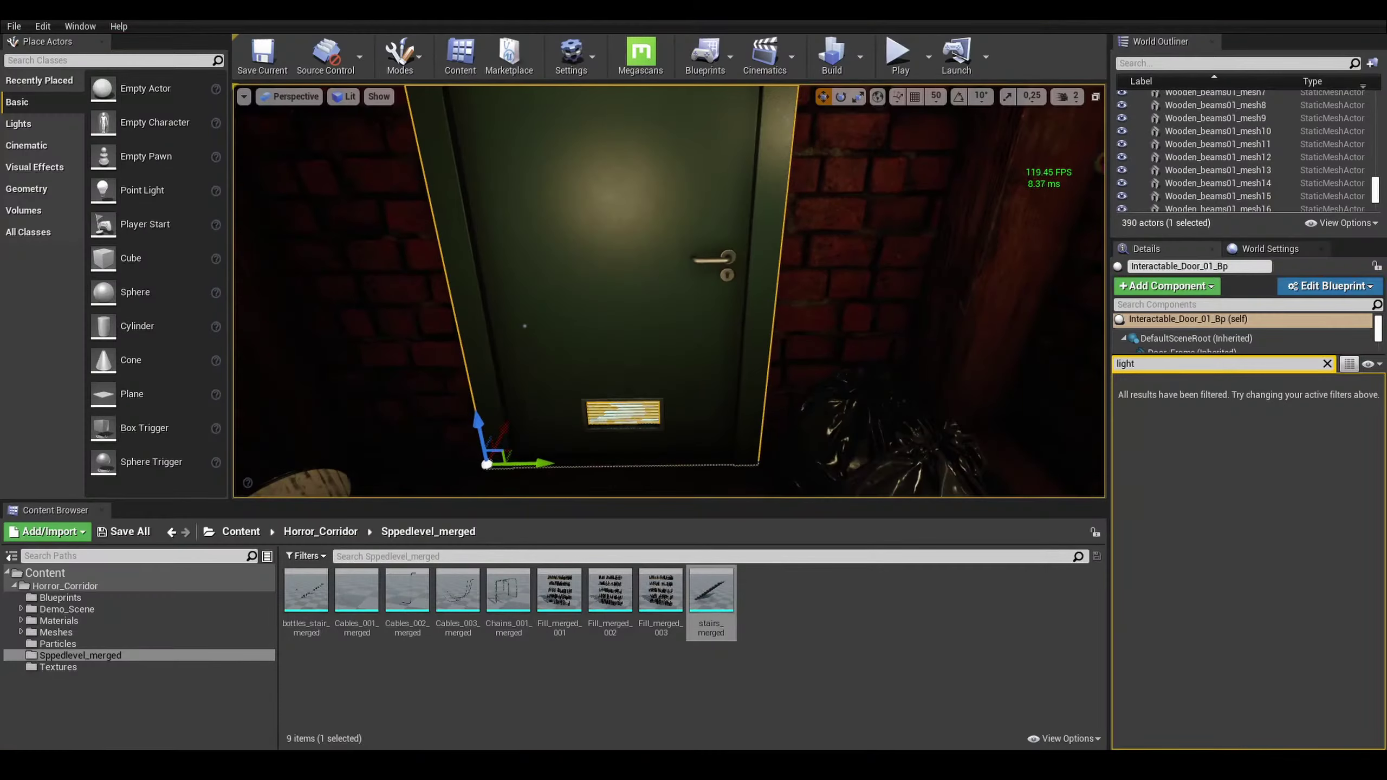
Delete the green door and browse to Content/Horror_Corridor/Meshes/Basement_Door_002.
left_click(1327, 364)
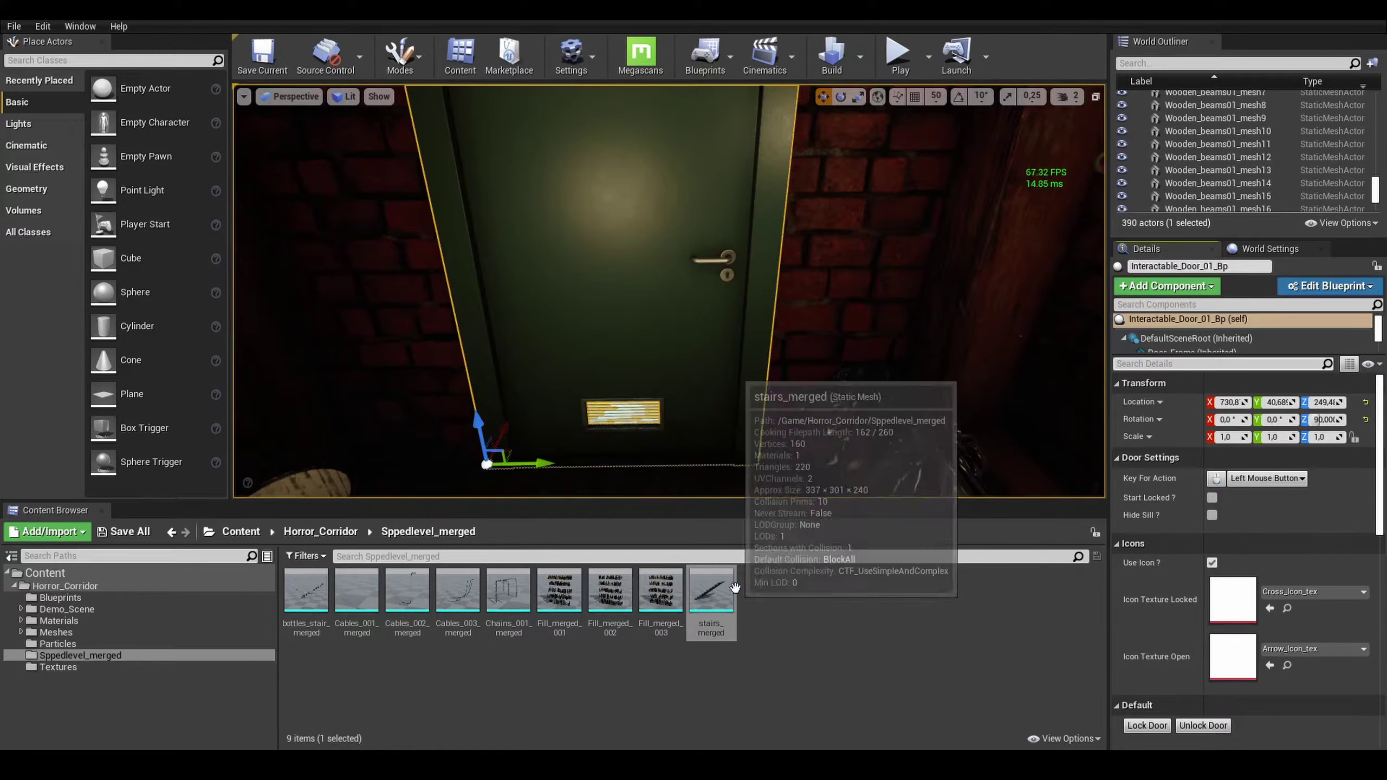
key("Delete")
left_click(99, 597)
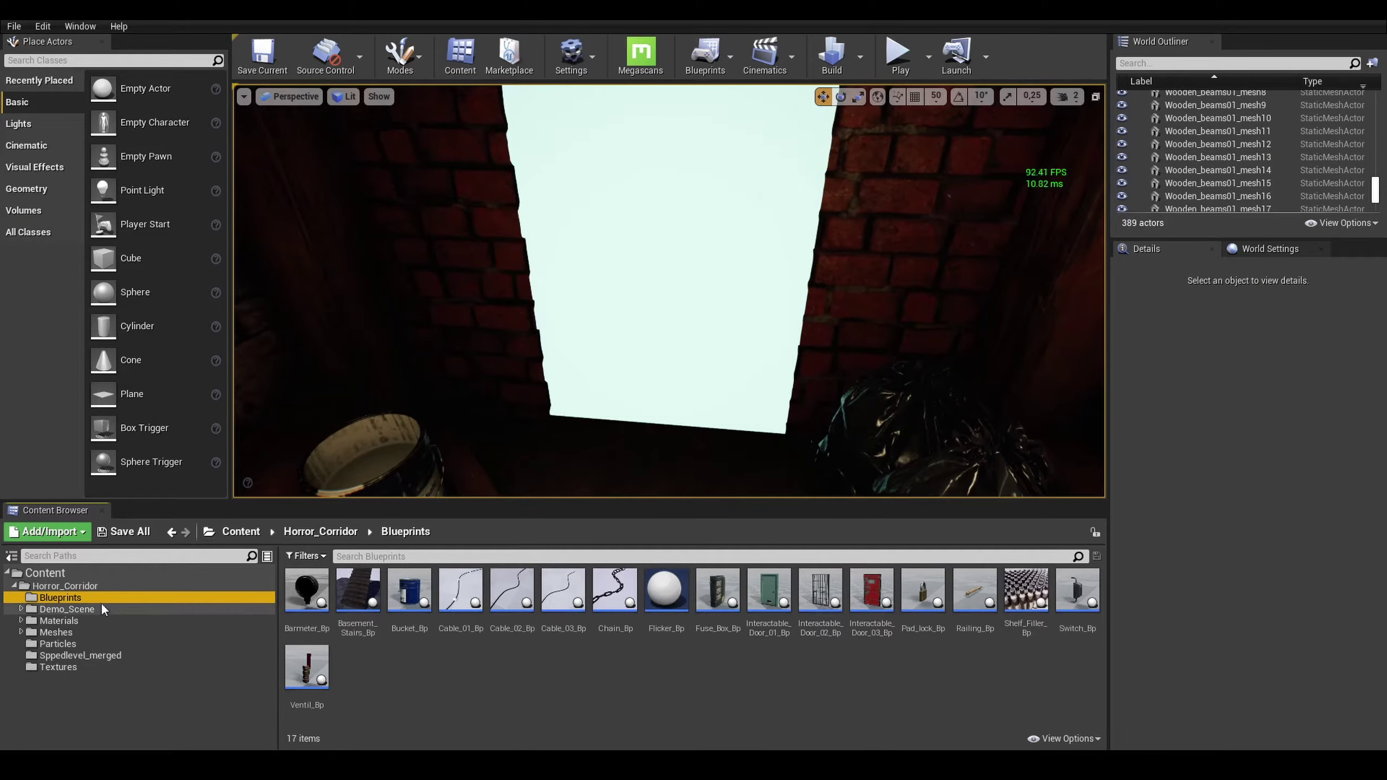
left_click(323, 532)
double_click(457, 590)
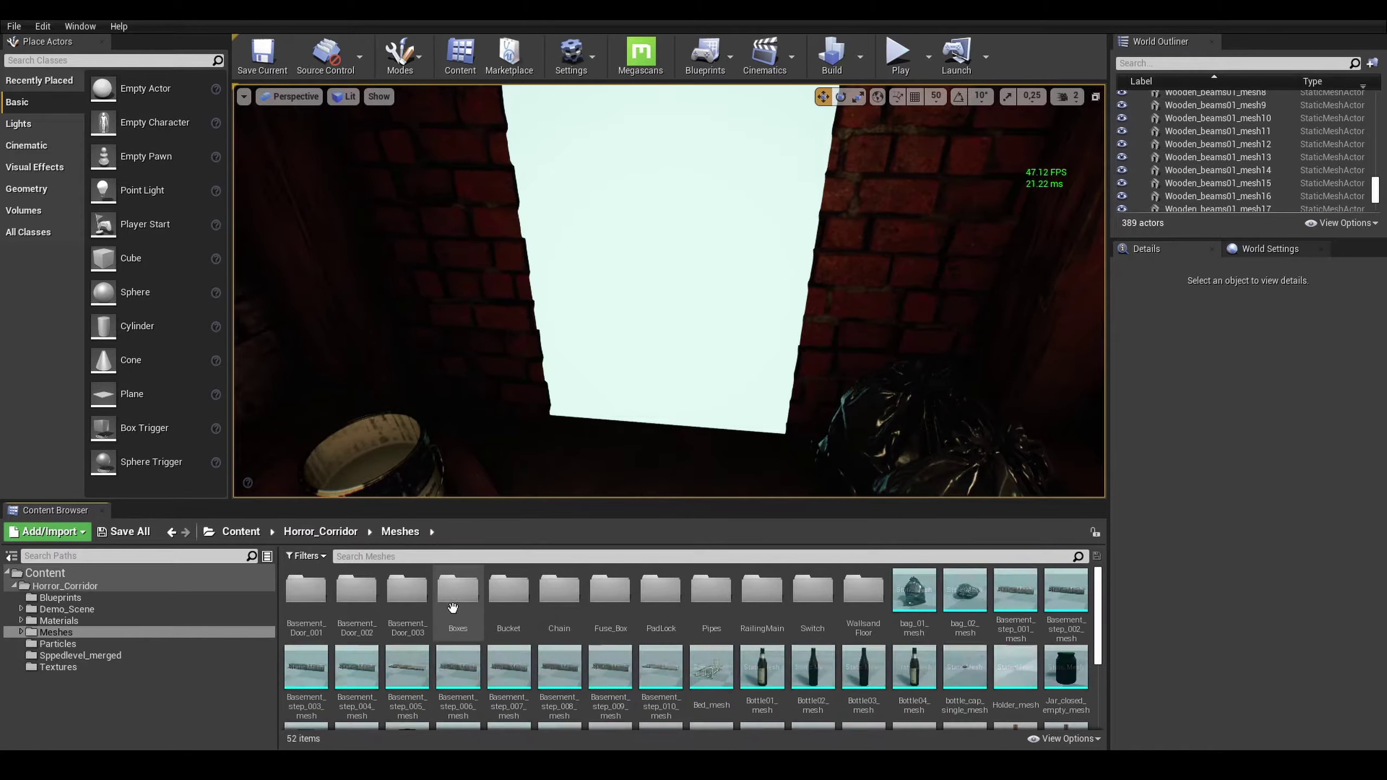
double_click(356, 590)
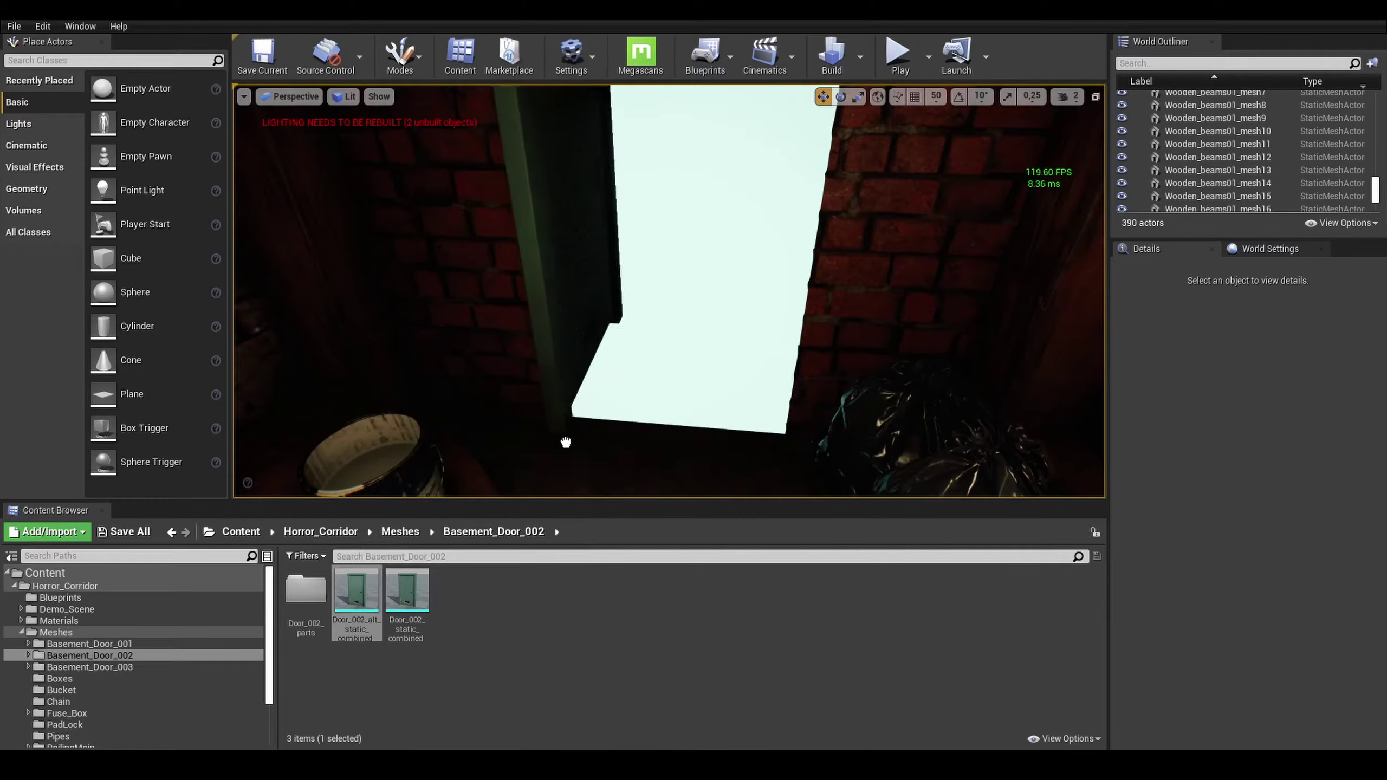
Place Door_002_alt_static_combined in the doorway, rotated 90 degrees around Z.
left_click_drag(347, 610, 563, 437)
key("e")
left_click_drag(1317, 419, 1317, 421)
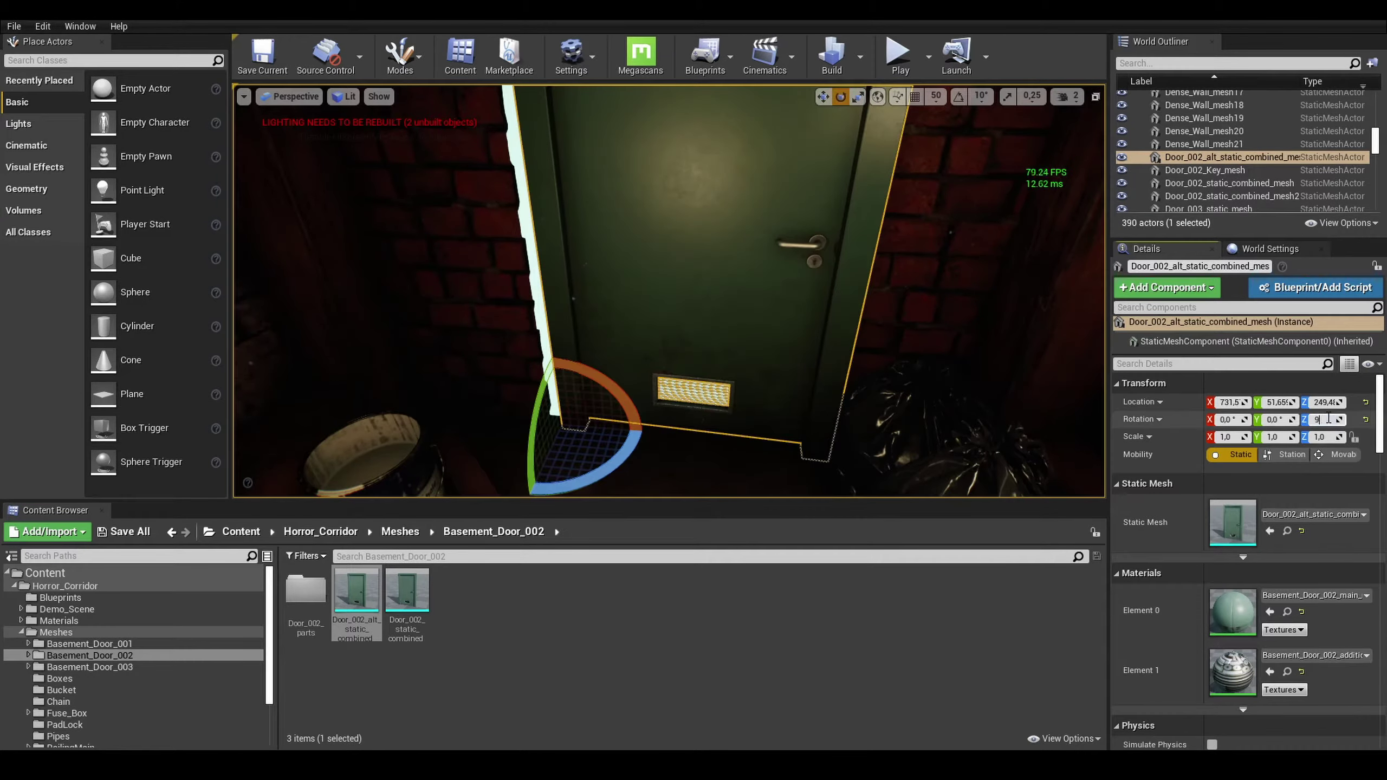
type("0")
key("Return")
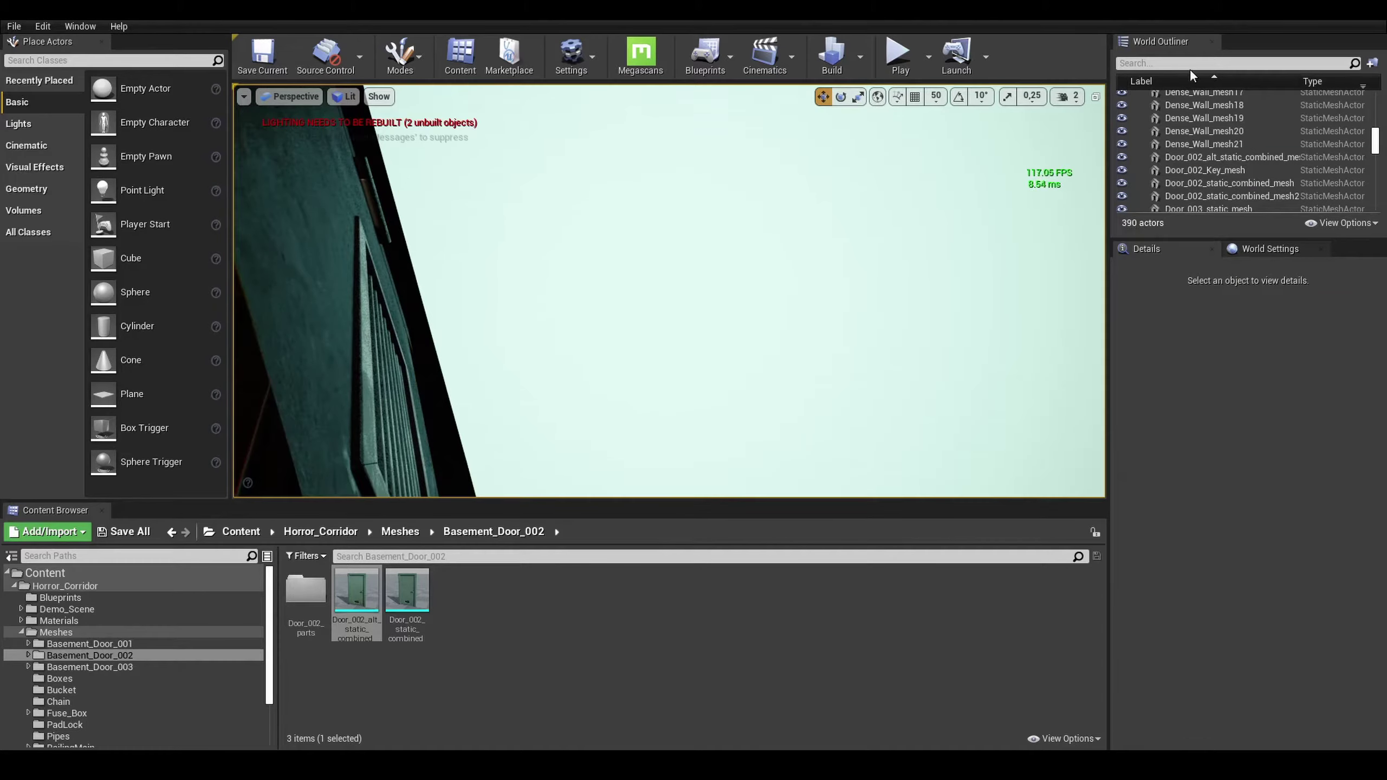
left_click(1228, 63)
Set the ExponentialHeightFog's Fog Cutoff Distance to 2500.
type("heig")
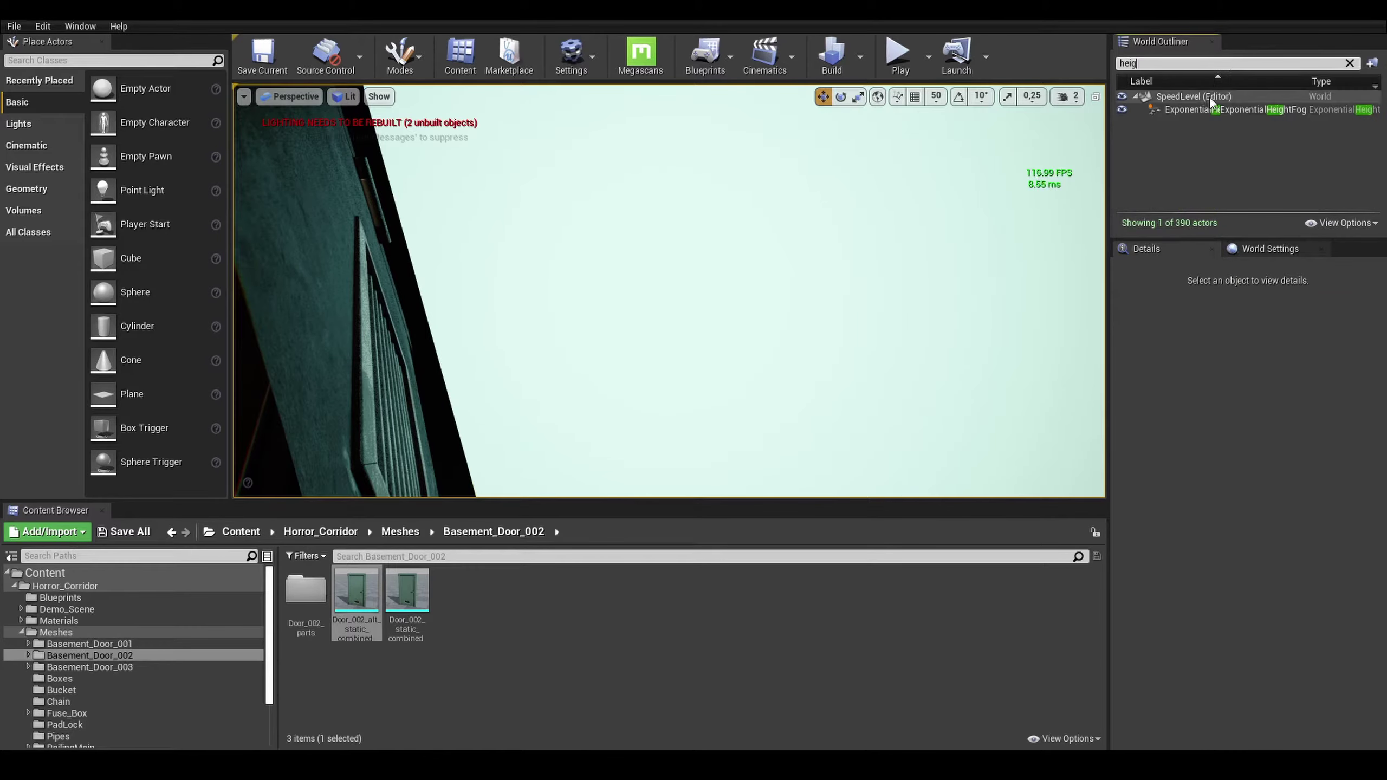
left_click(1209, 109)
left_click(1147, 283)
type("dis")
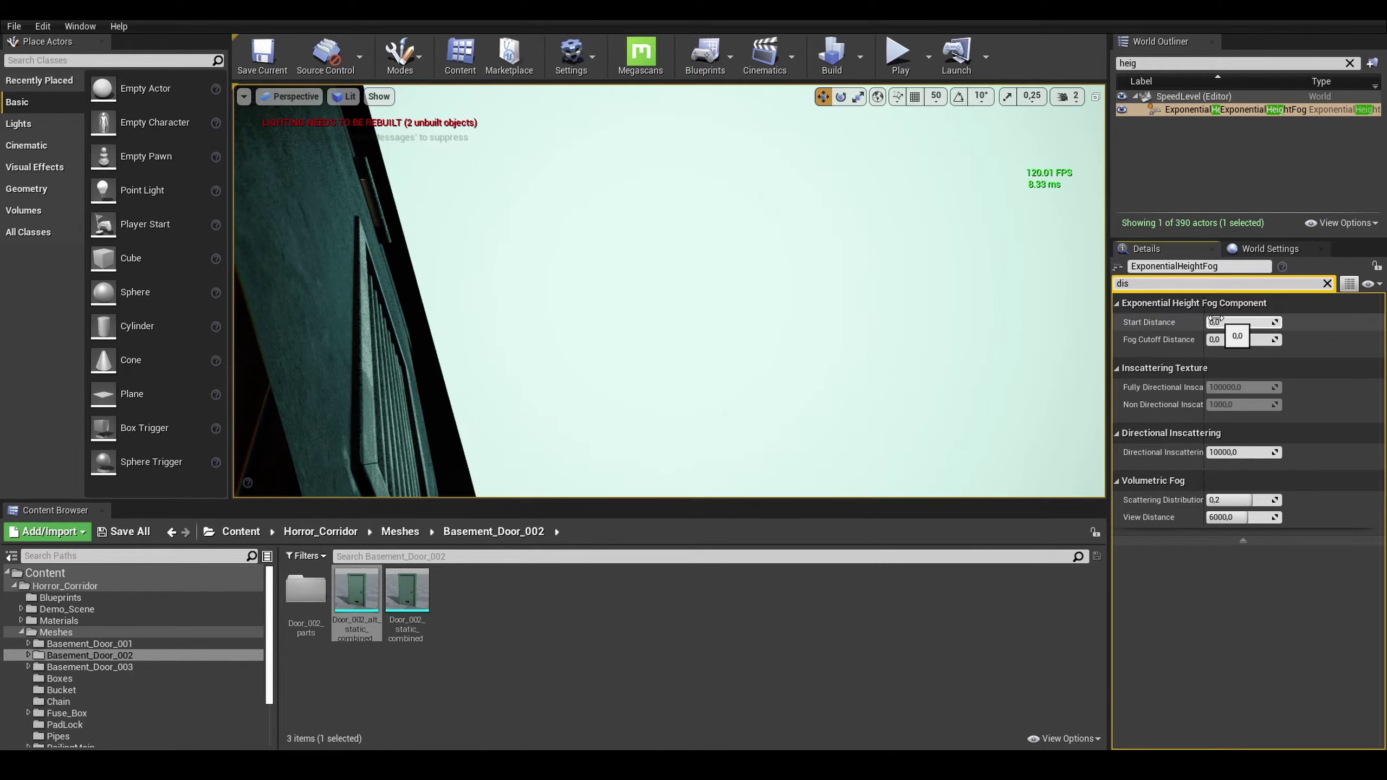
left_click_drag(1217, 339, 1272, 339)
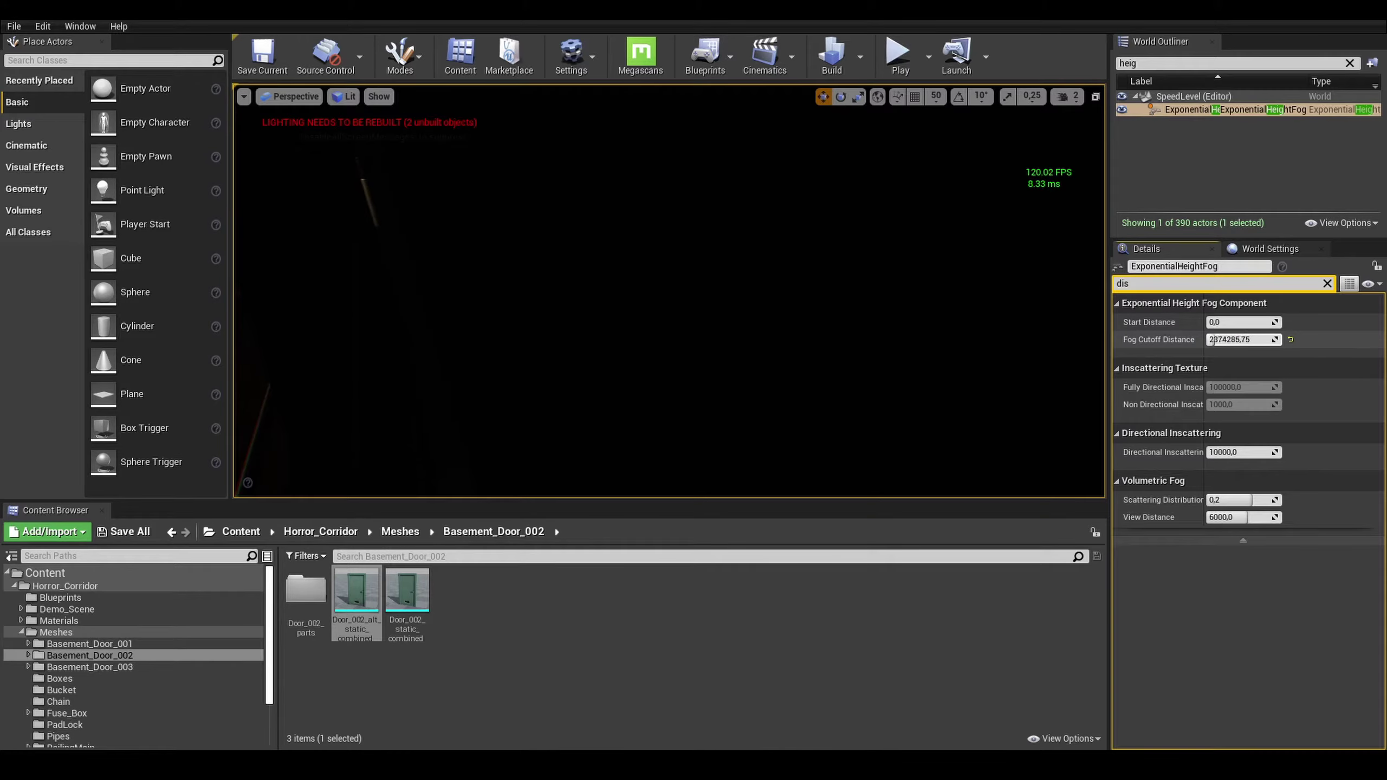
left_click(1291, 339)
left_click(1253, 339)
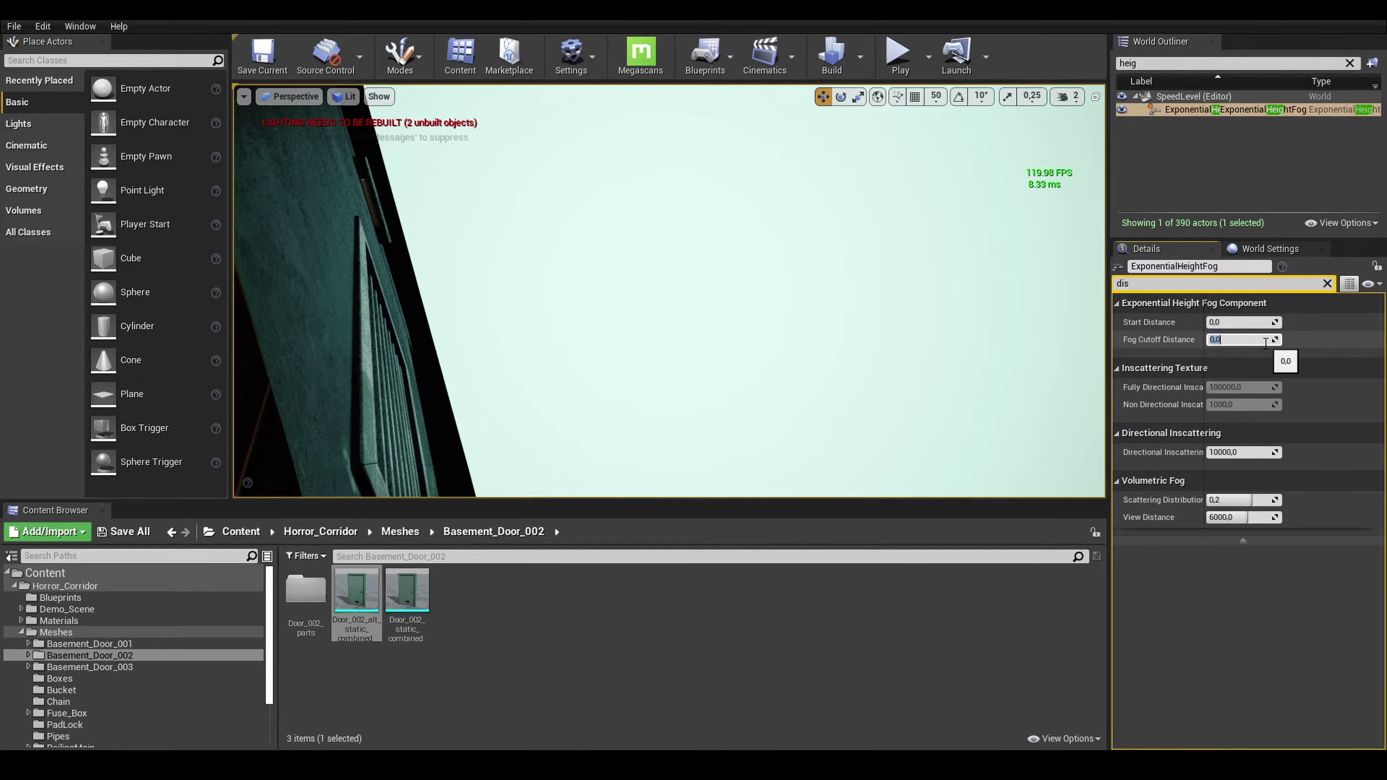
type("00")
key("Return")
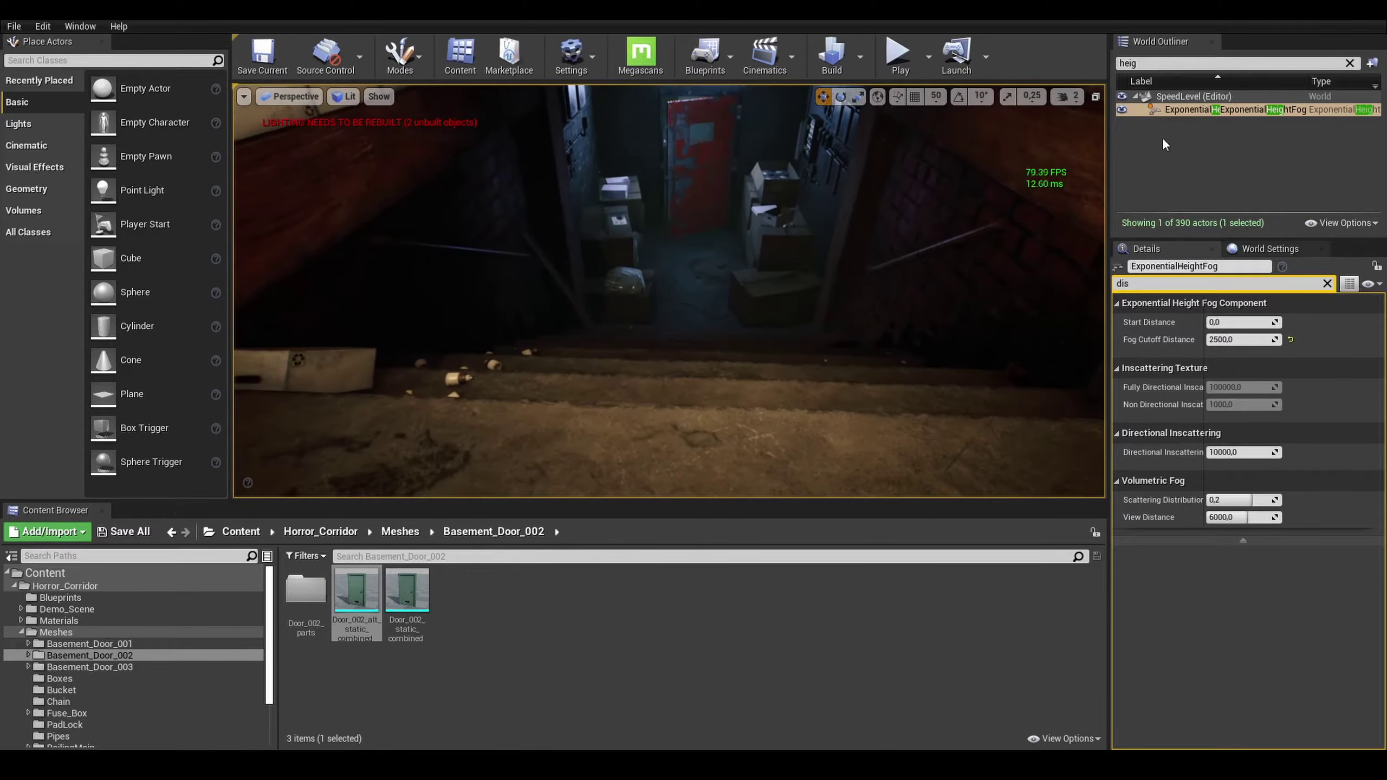
Tilt the view up to the door and light, then start a play-in-editor test.
left_click(1123, 109)
right_click_drag(666, 350, 666, 251)
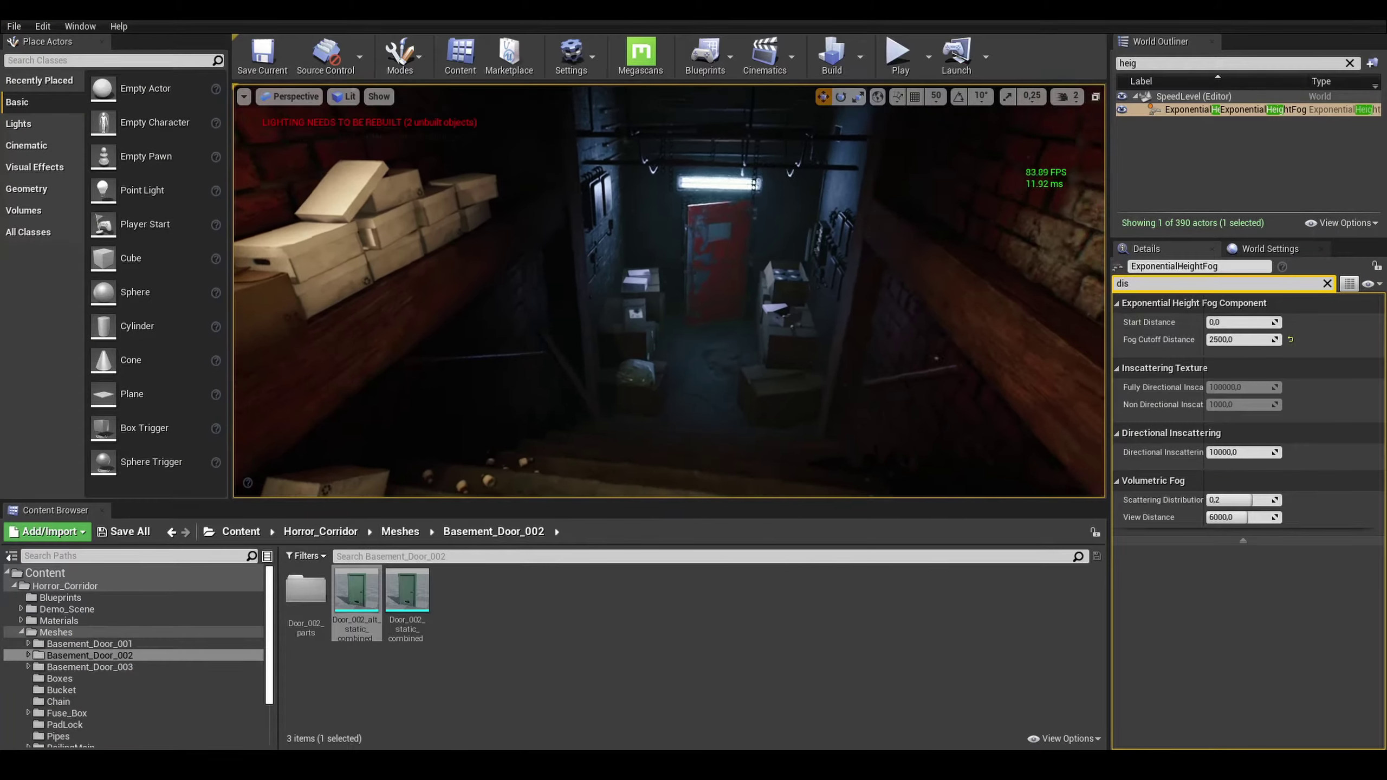
key("alt+p")
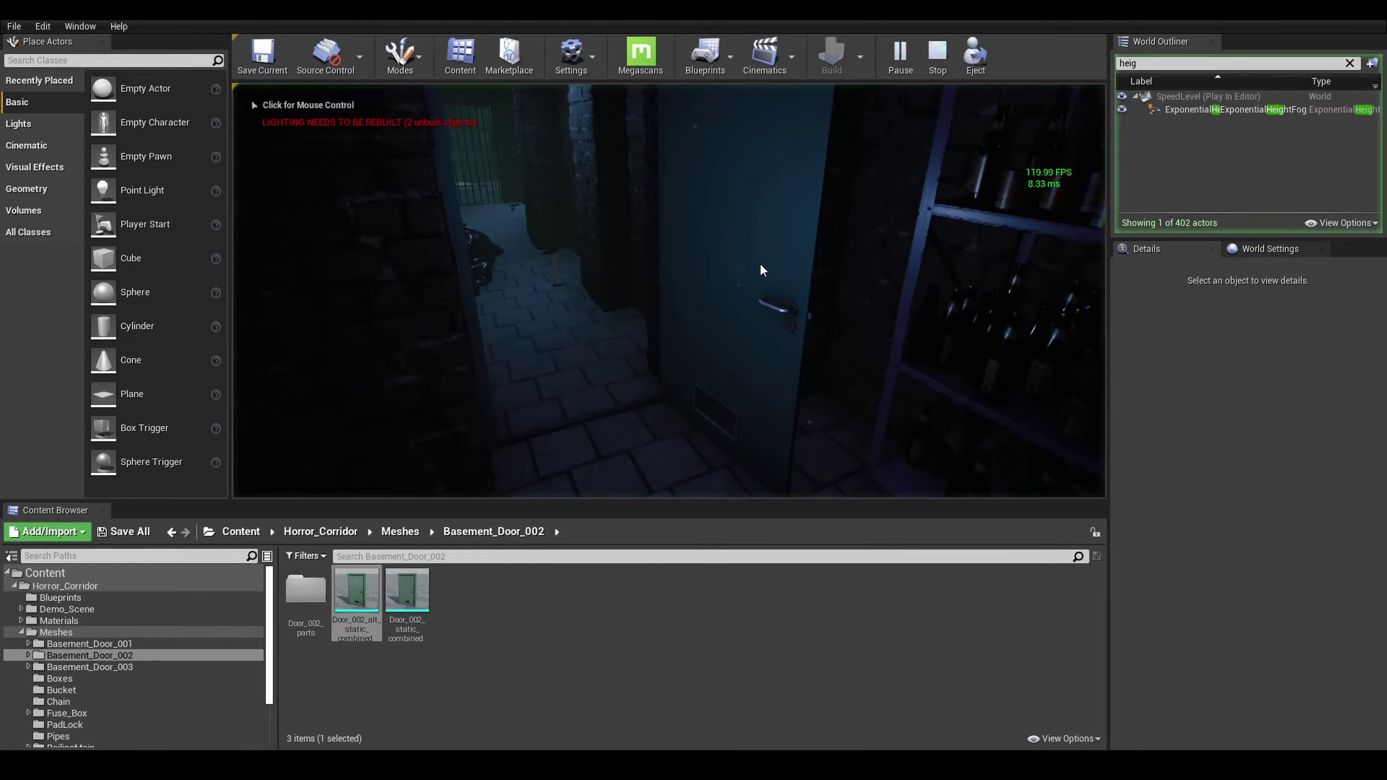
Restart the playtest full-screen, walk to the red door and open it with E.
key("Escape")
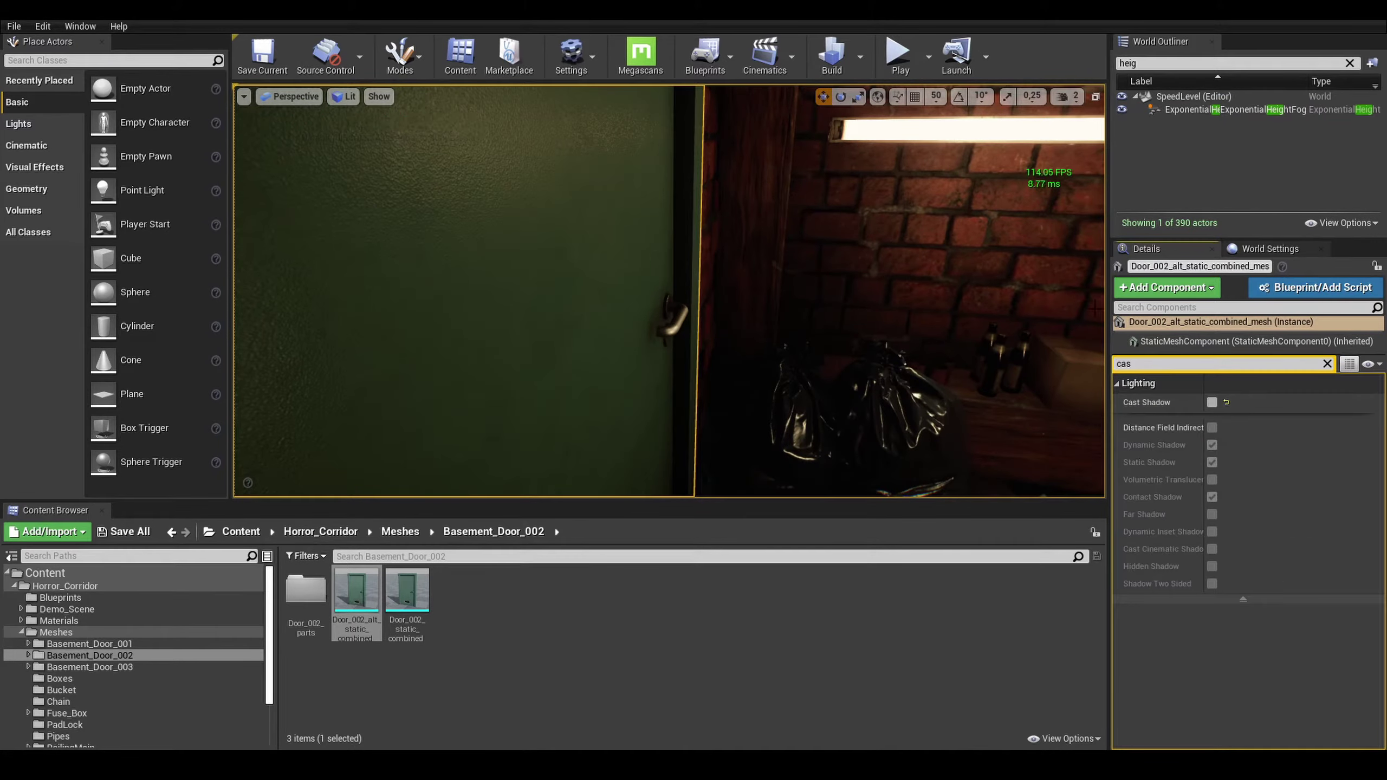
key("F11")
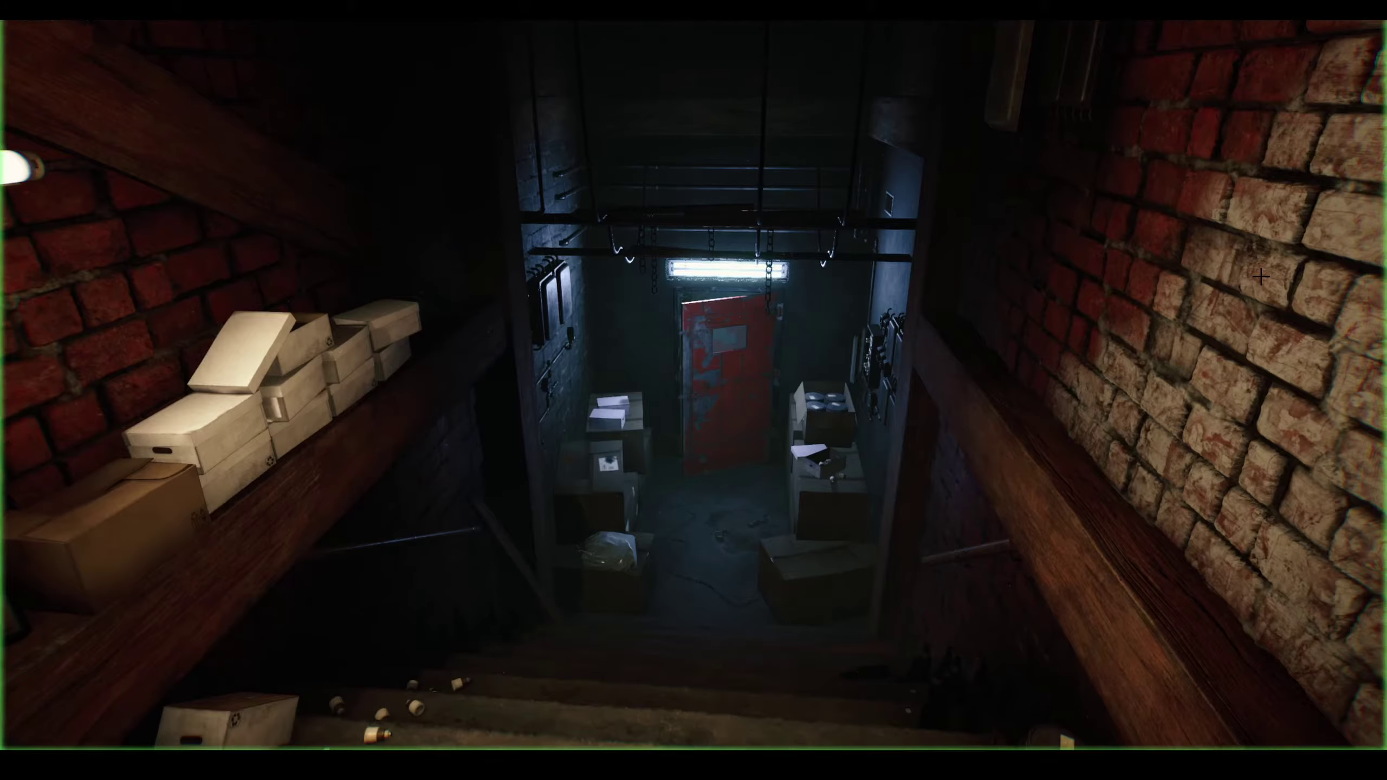
key("alt+p")
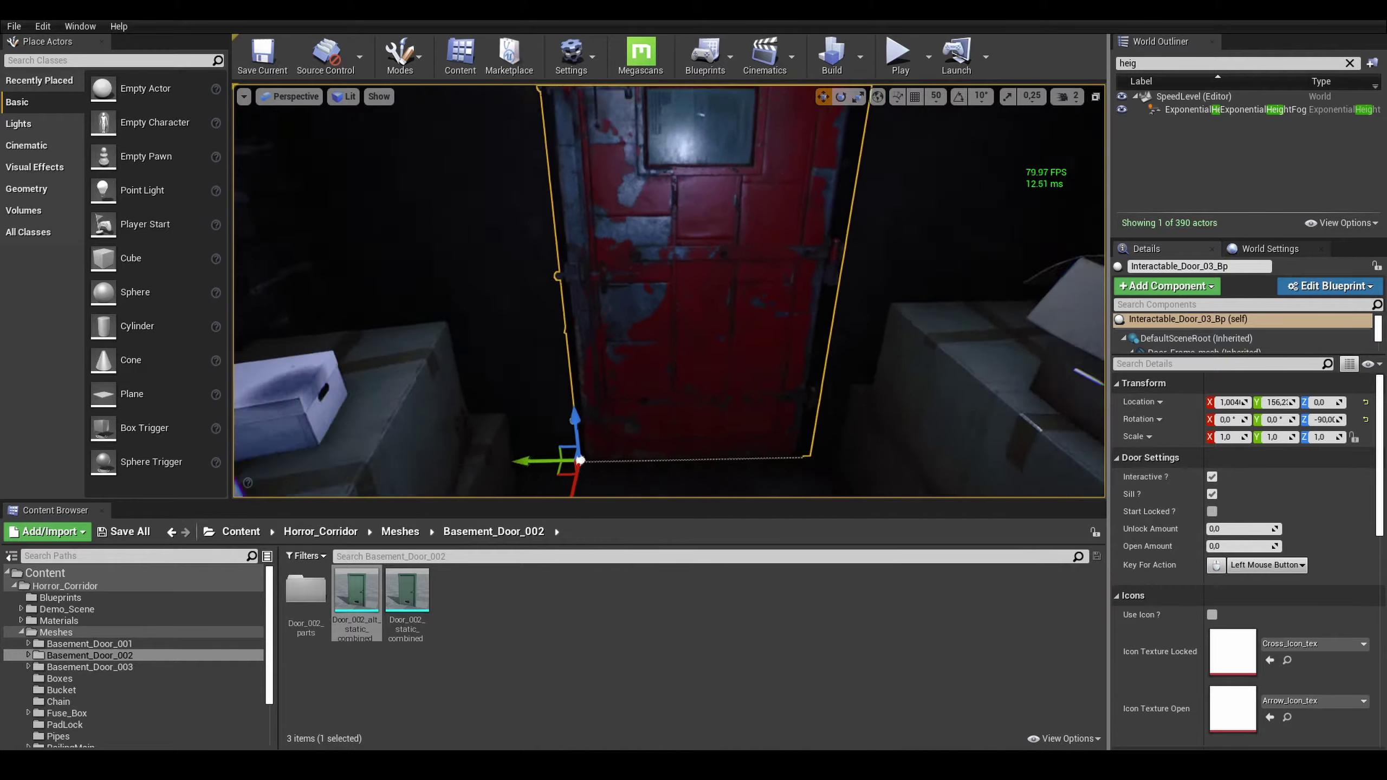
left_click(900, 57)
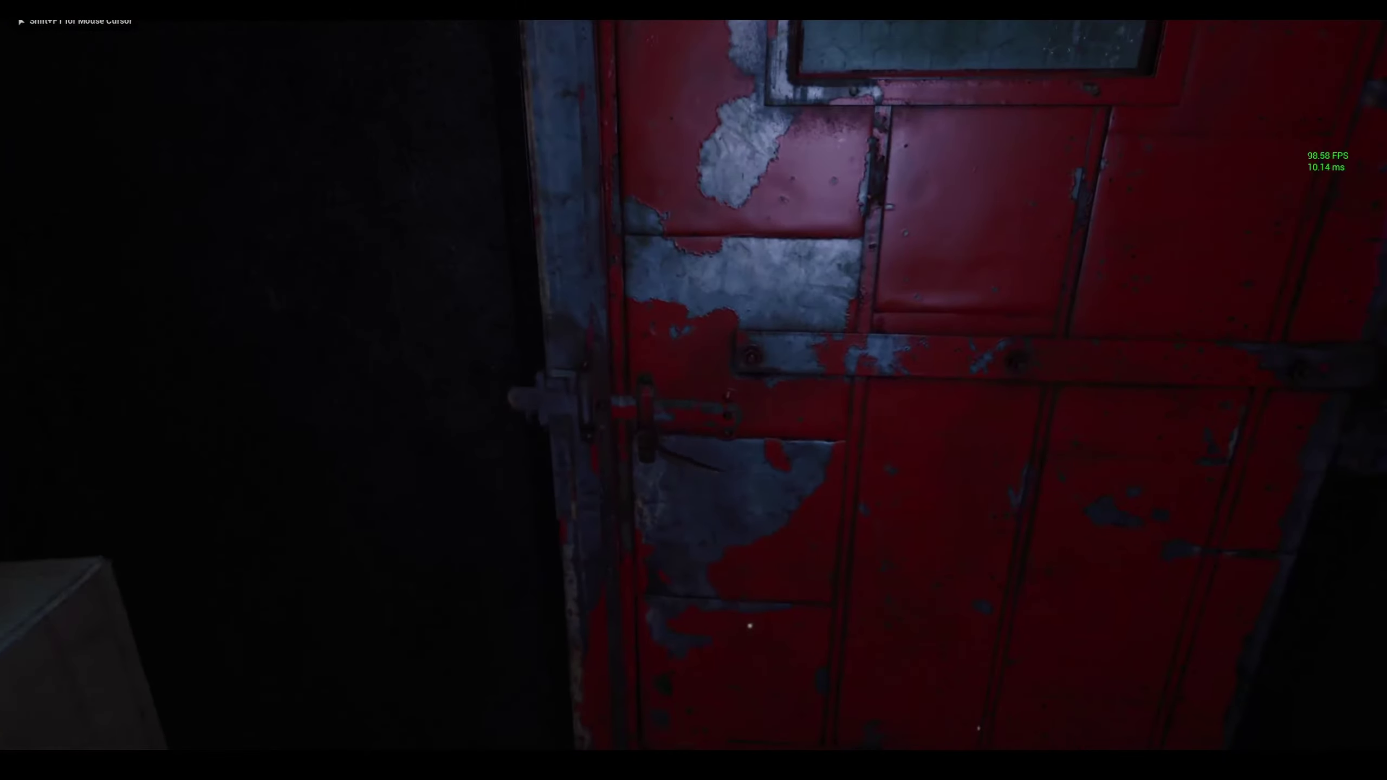
key("e")
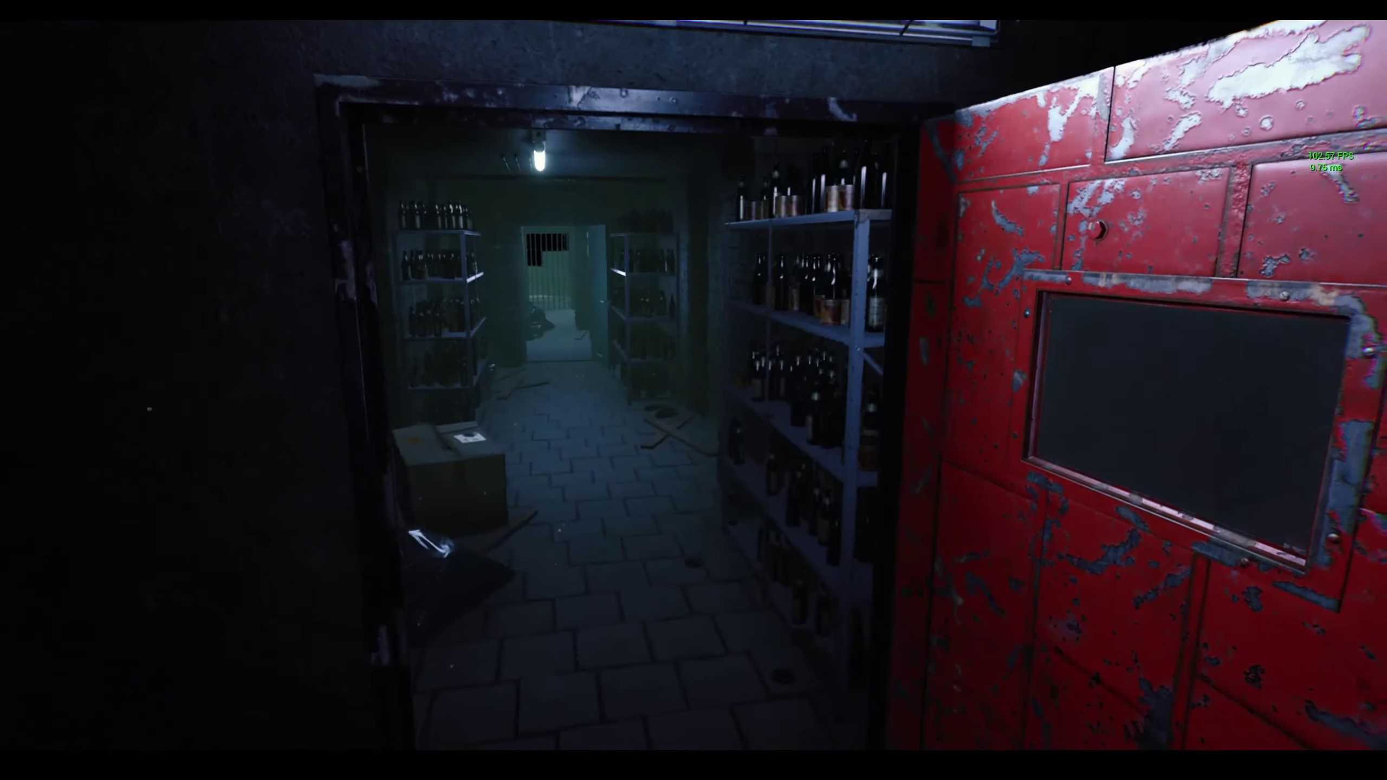